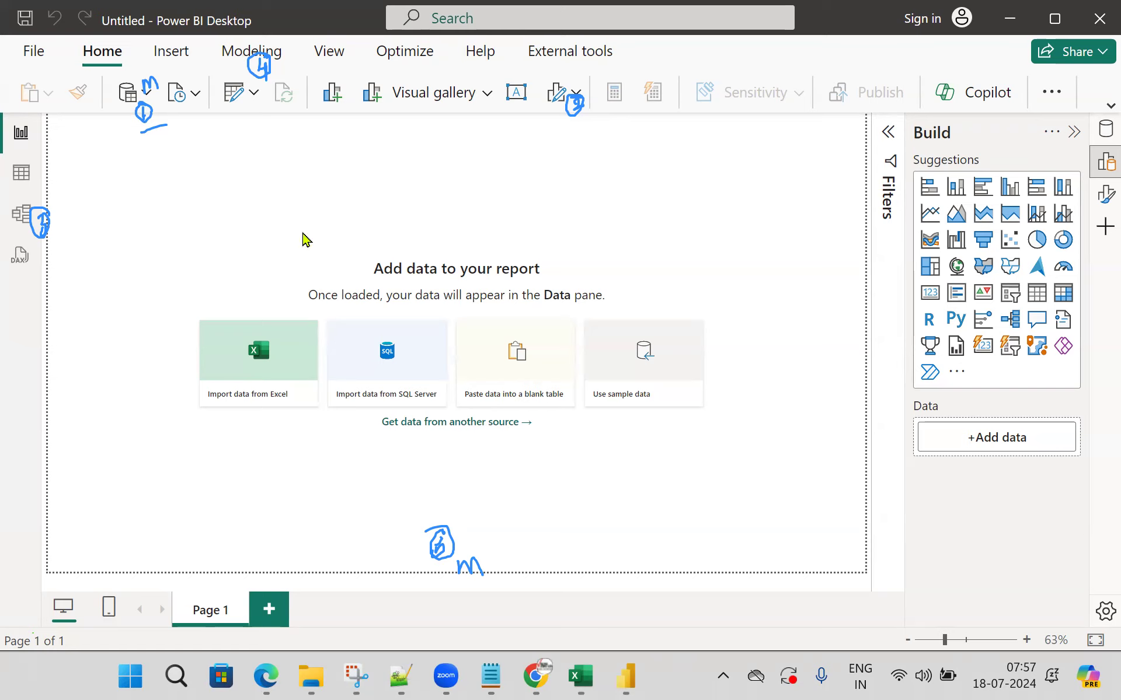
Start an Excel workbook import and browse on drive D: to VINAYTECH_POWER BI_FILES_DATABASES_BACKUP_RESTORE_DOC, subfolder GENERAL FILES FOR PRACTICE
left_click(146, 103)
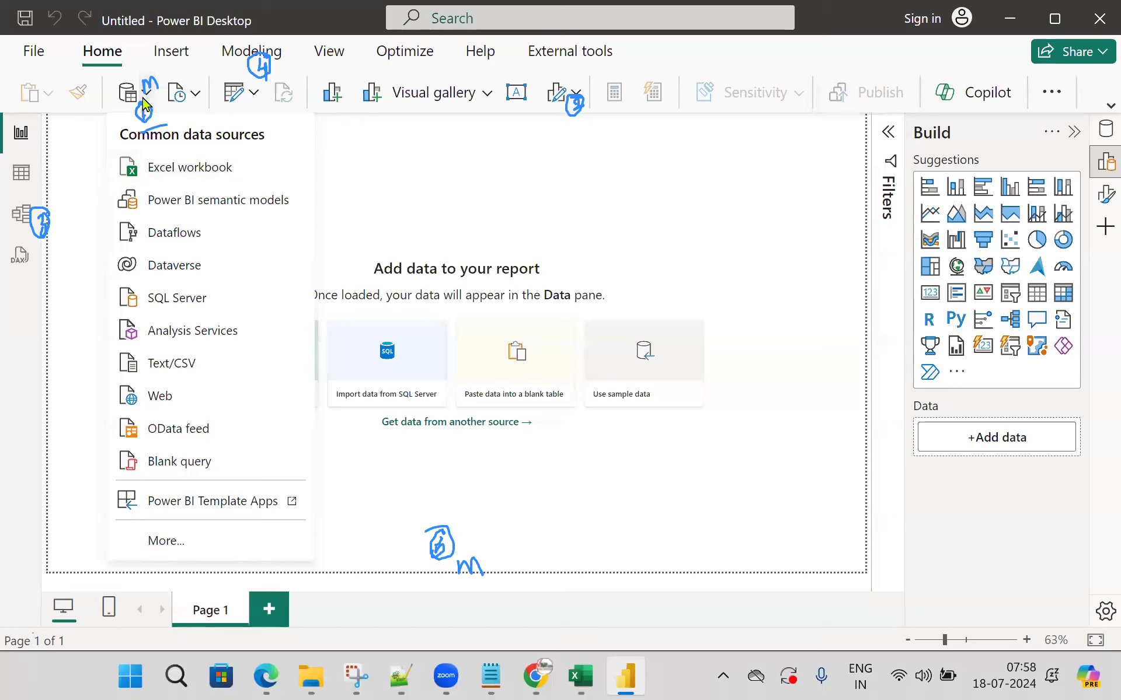
left_click(191, 168)
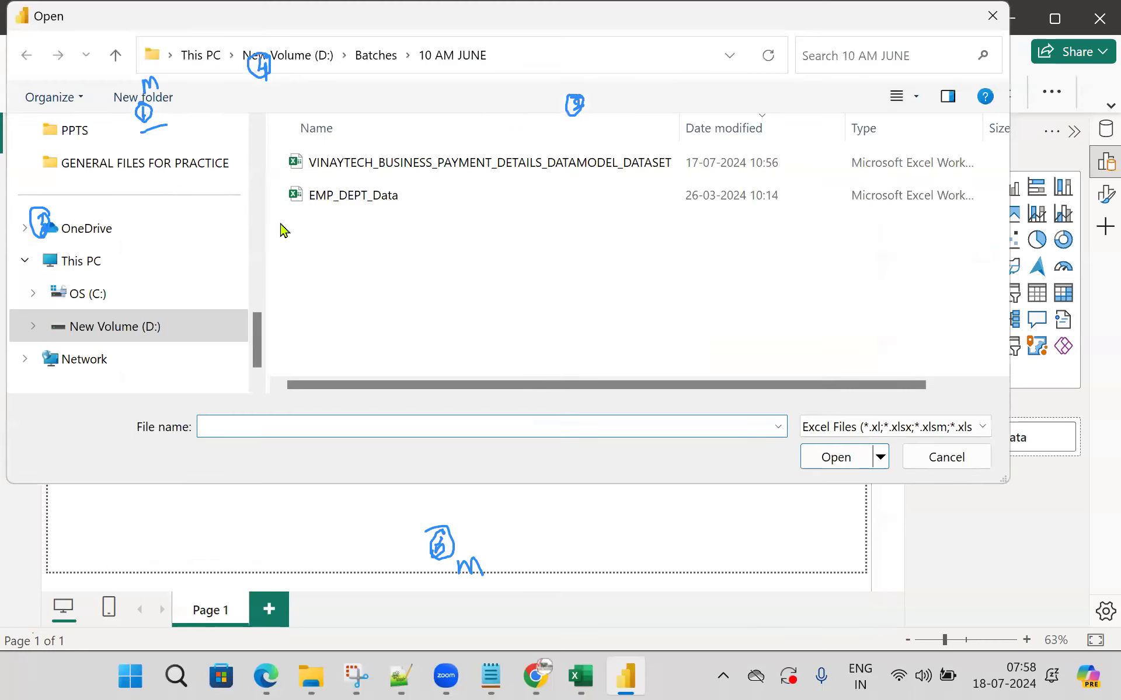
left_click(378, 59)
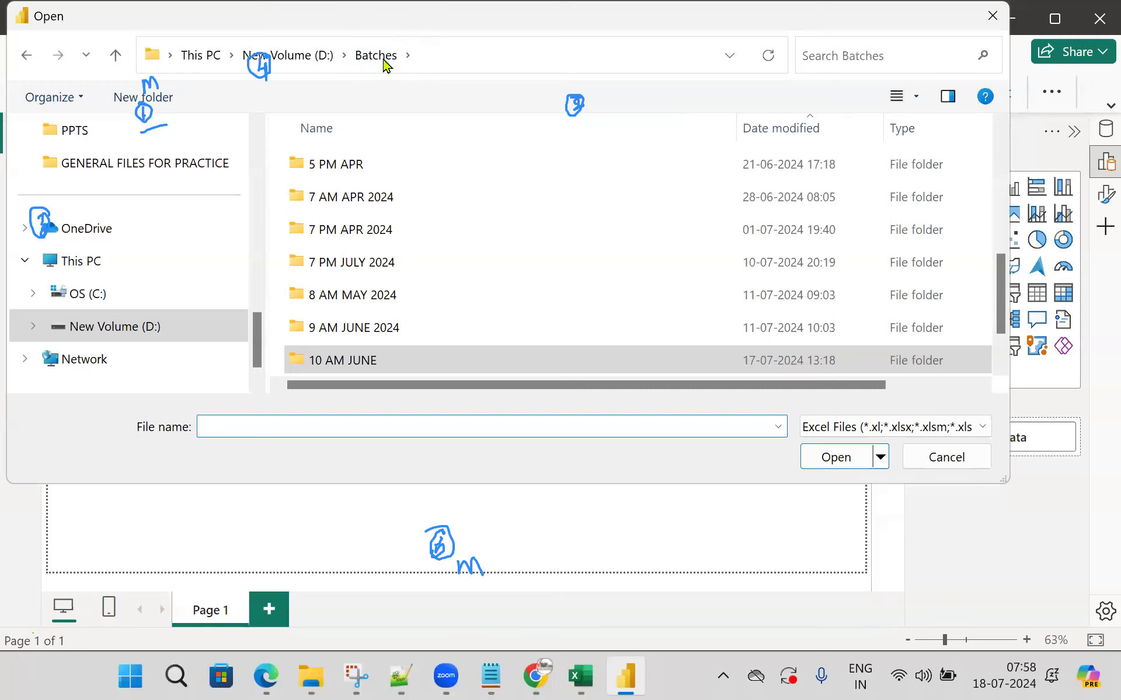
left_click(140, 357)
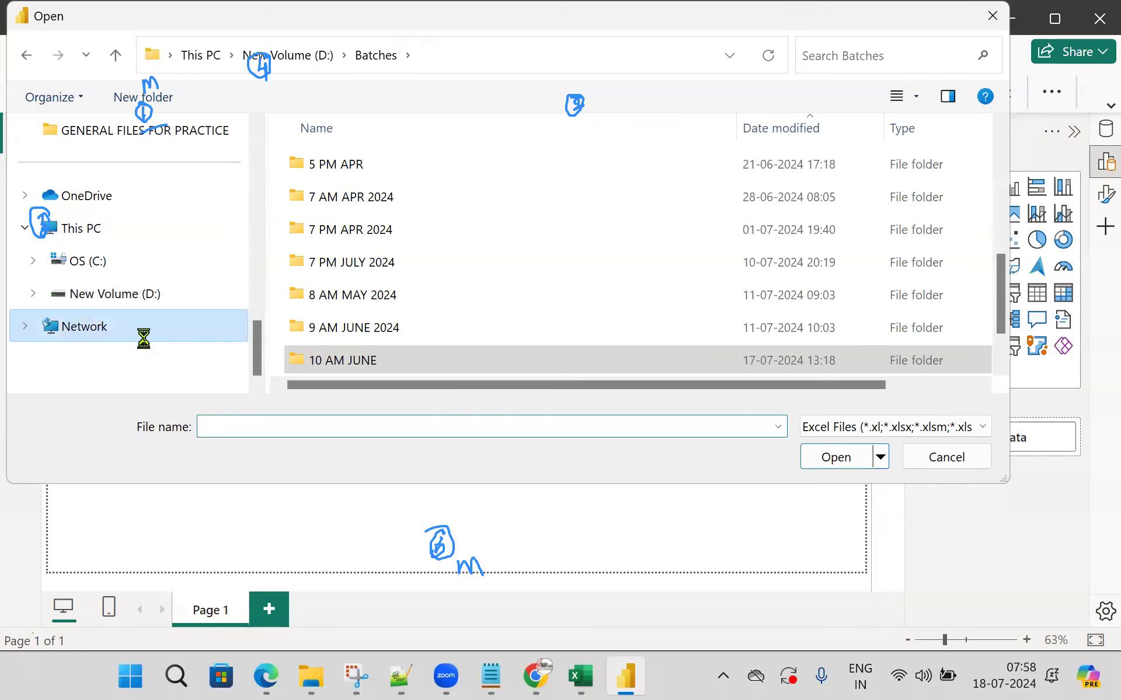
left_click(152, 300)
scroll(420, 286, "down", 5)
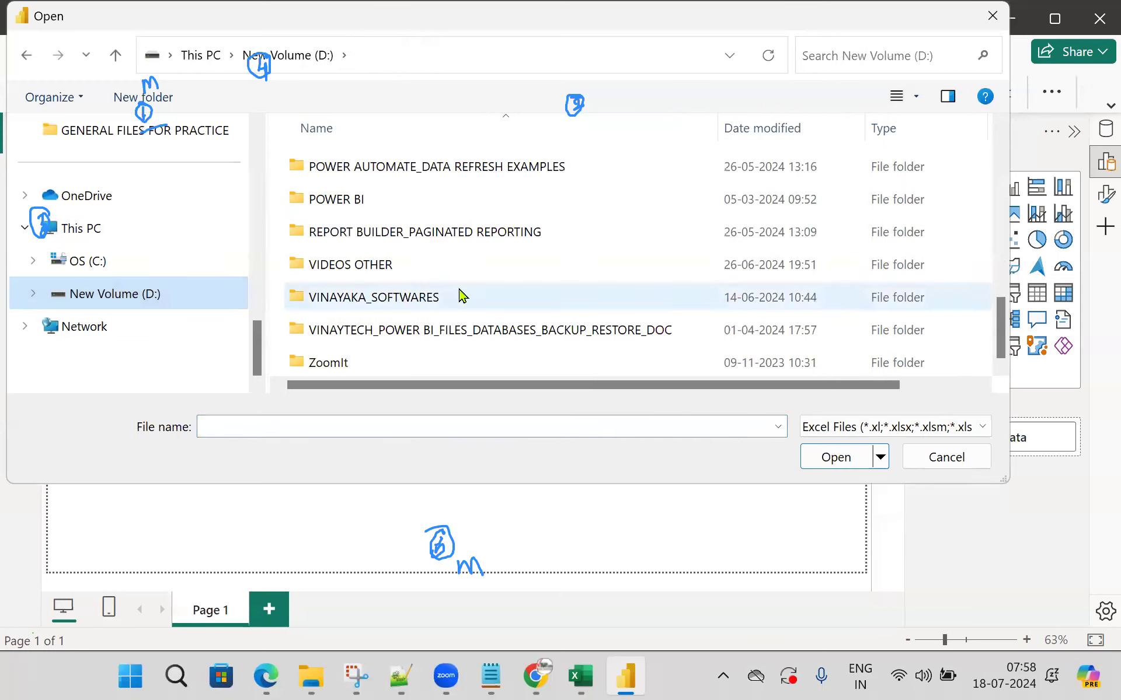
double_click(639, 337)
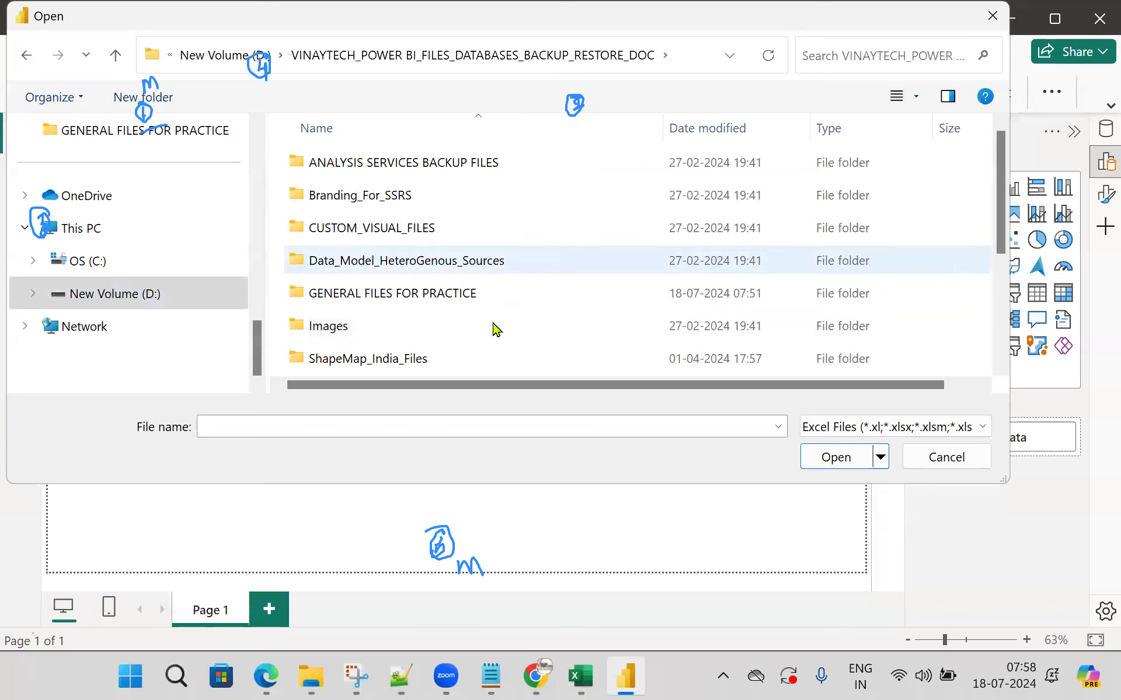
double_click(461, 295)
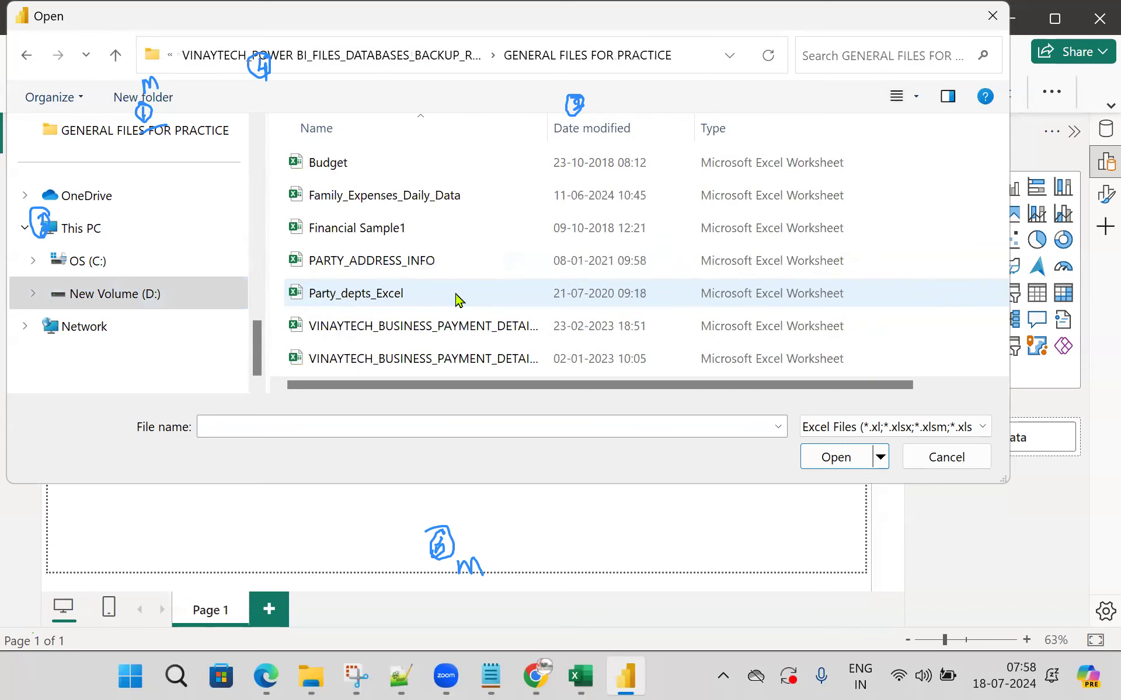
Open the Family_Expenses_Daily_Data workbook and load its Daily Expenses Data sheet into the report
left_click(416, 204)
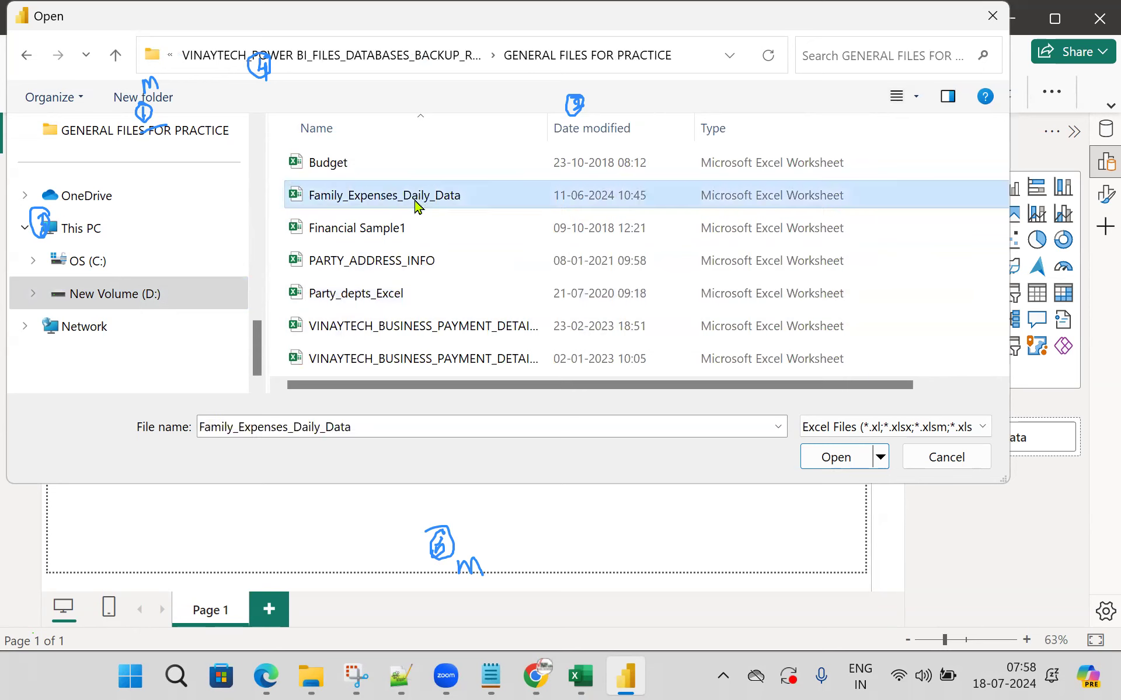
left_click(817, 462)
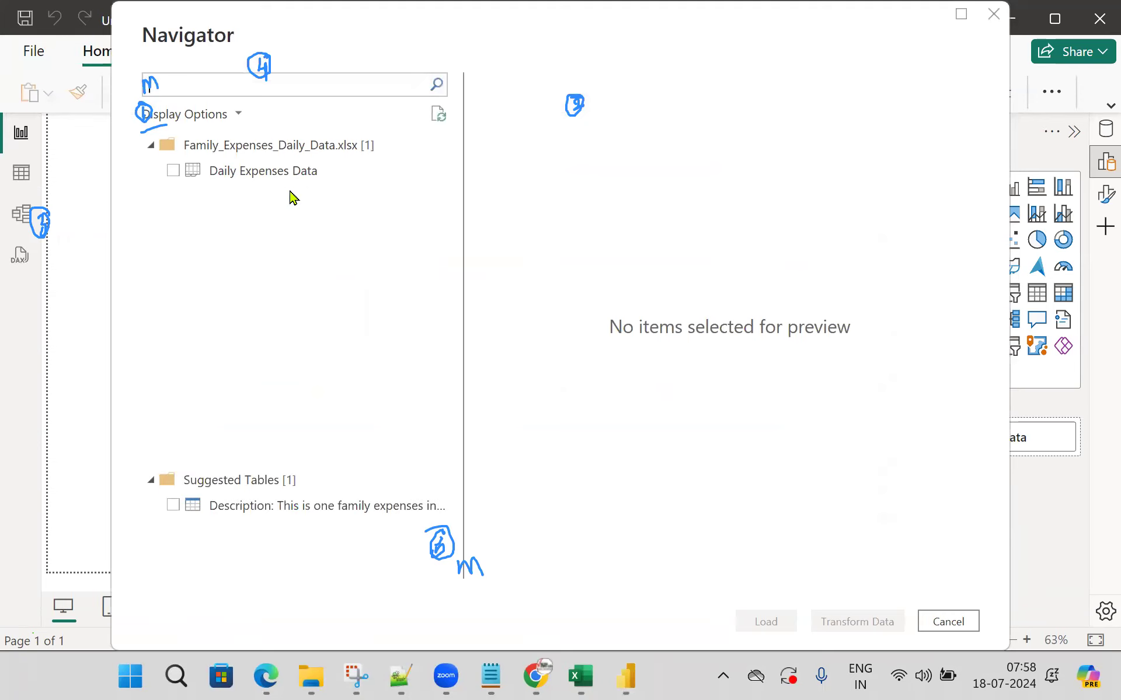
left_click(177, 172)
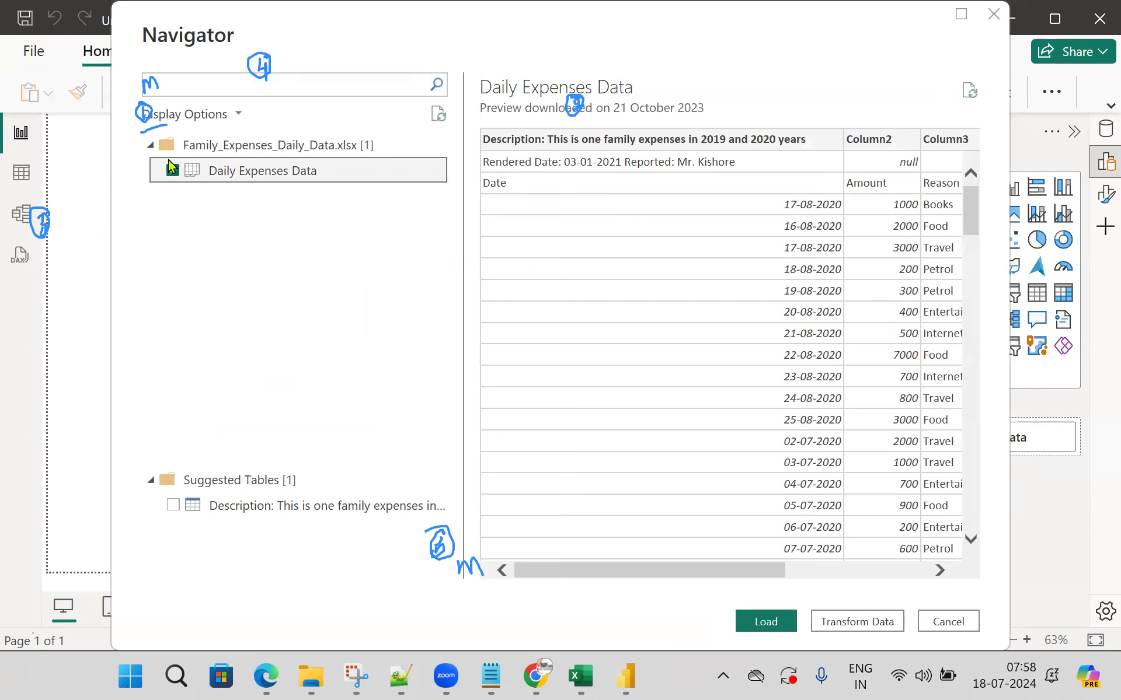
left_click(771, 626)
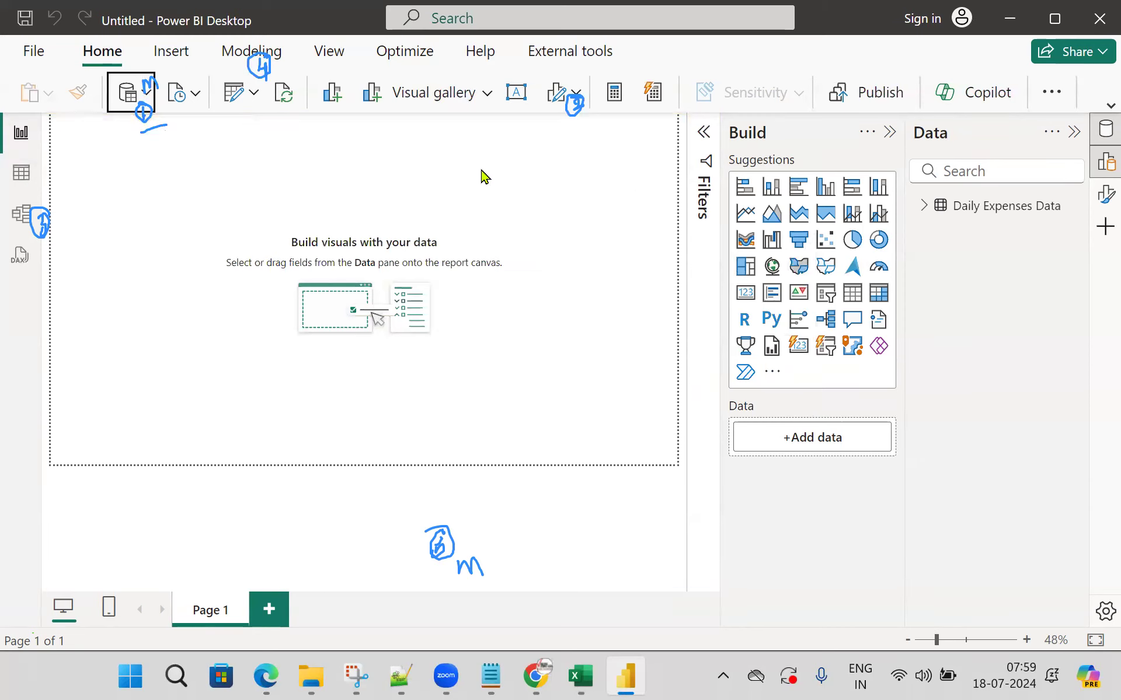
mouse_move(168, 74)
left_mouse_down()
mouse_move(155, 65)
mouse_move(93, 115)
mouse_move(183, 117)
mouse_move(169, 72)
left_mouse_up()
mouse_move(198, 111)
left_mouse_down()
mouse_move(881, 193)
mouse_move(891, 203)
left_mouse_up()
mouse_move(962, 117)
left_mouse_down()
mouse_move(972, 149)
mouse_move(957, 92)
left_mouse_up()
left_click_drag(923, 234, 1086, 230)
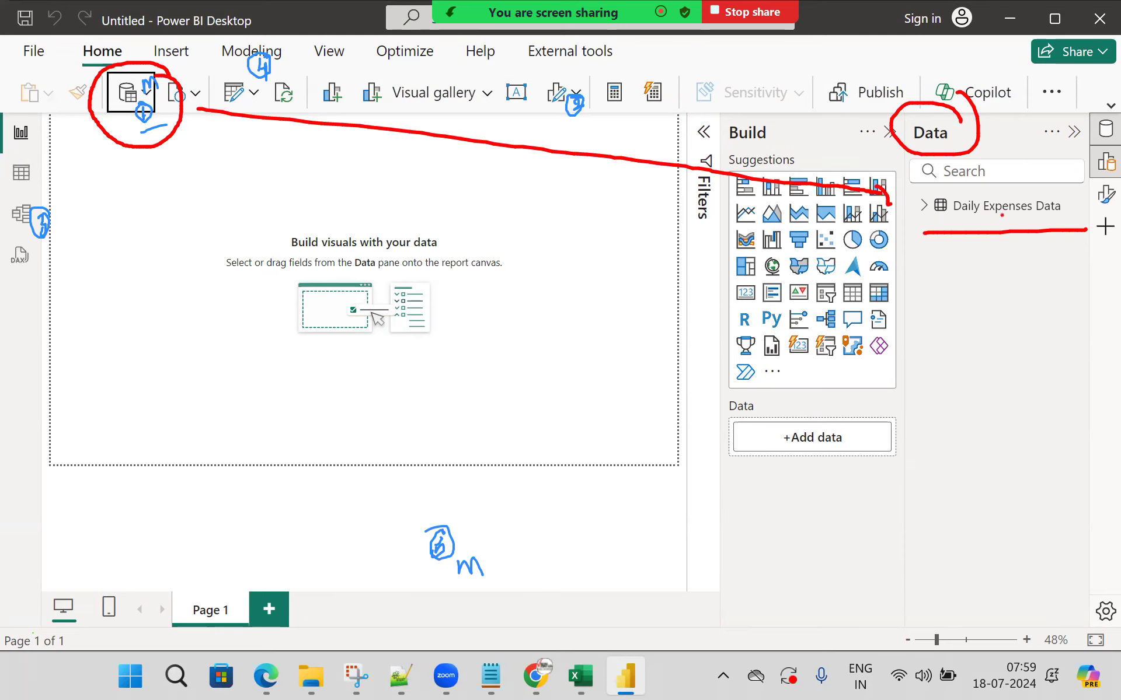
Show Daily Expenses Data in Table view and annotate the screen with "no proper shape column by column availability is called as shaping"
left_click(21, 173)
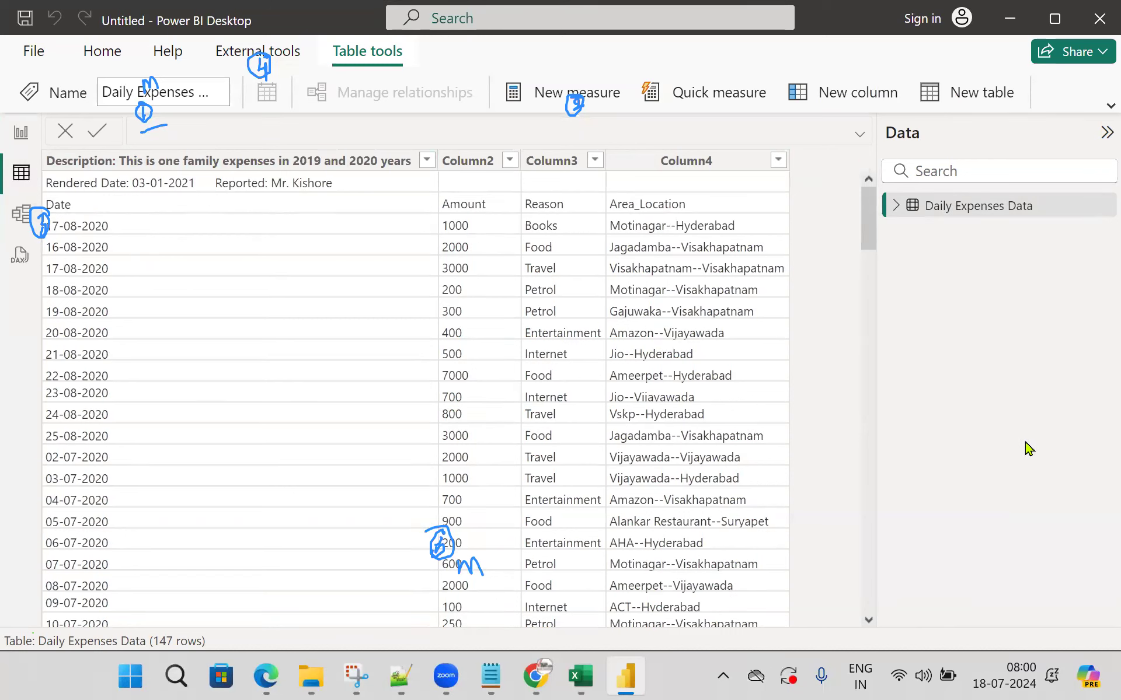
type("tno proper shape")
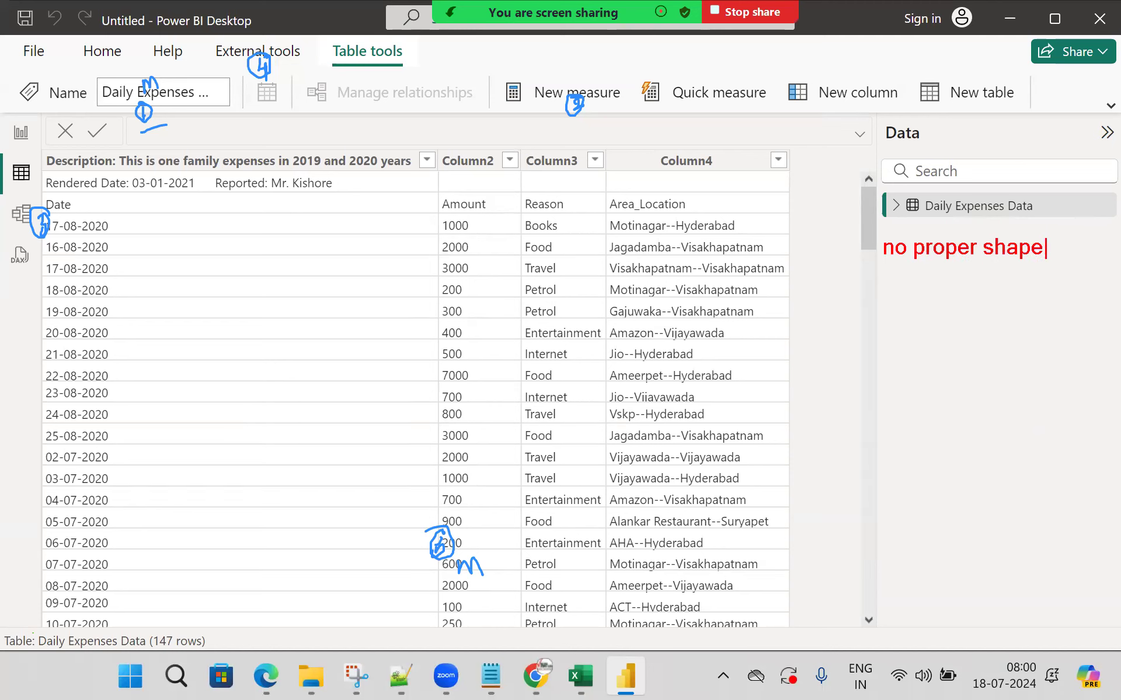
key("Return")
type("column by column")
key("Return")
type("availability is ca")
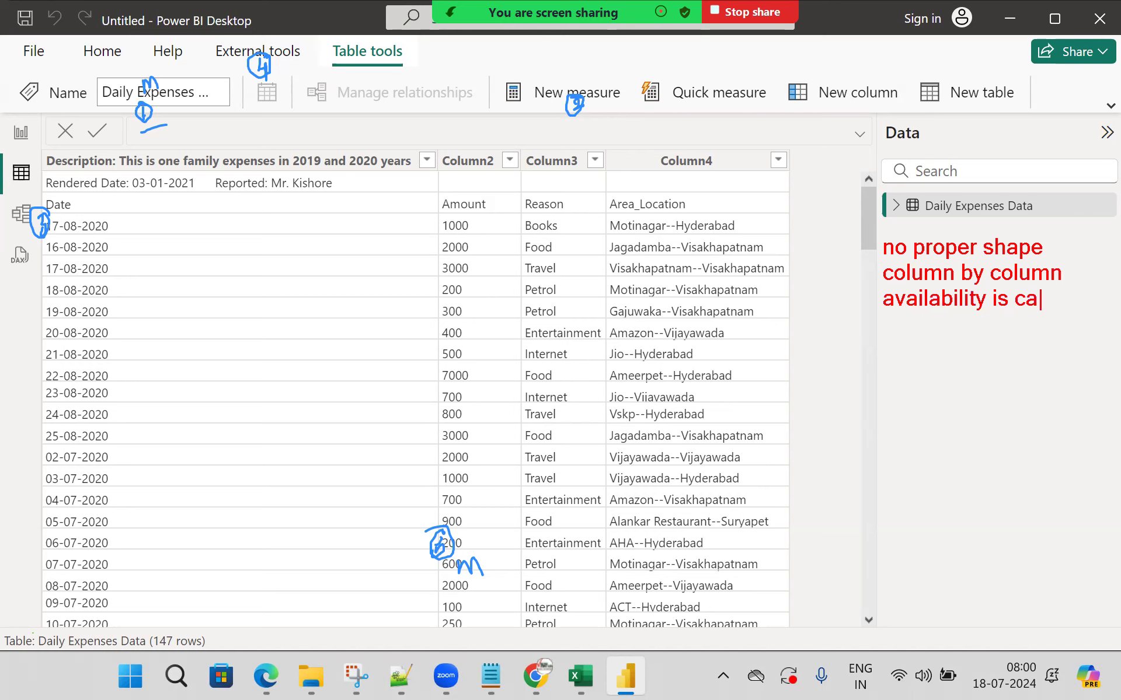
type("lled as shaping")
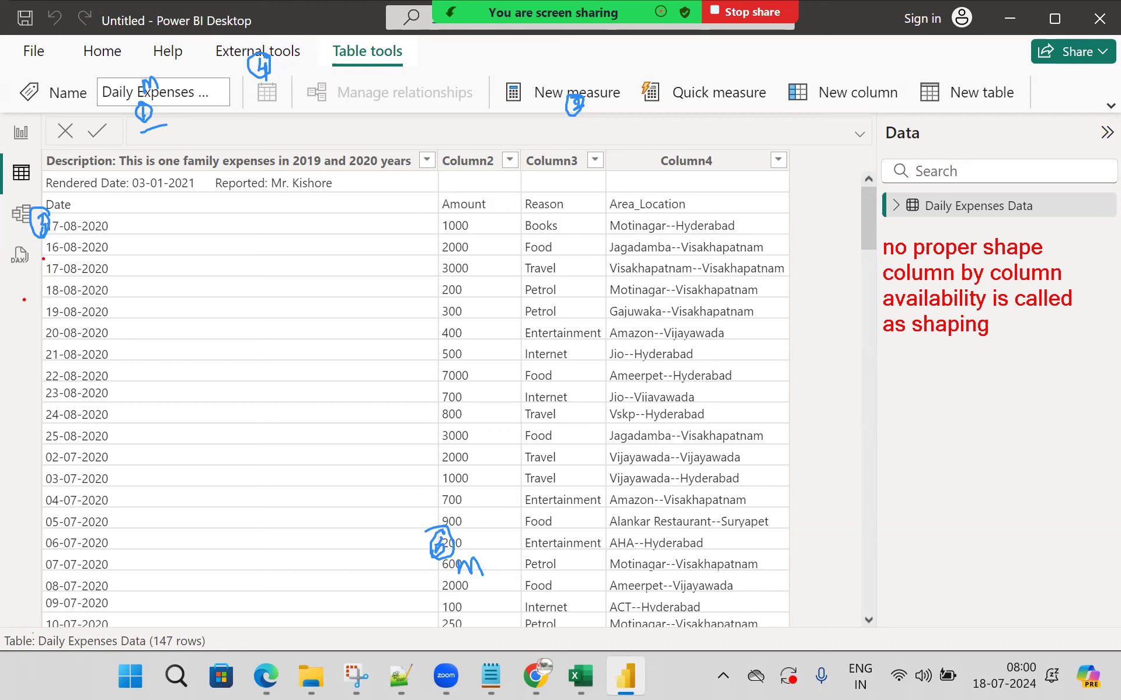
mouse_move(227, 141)
left_mouse_down()
mouse_move(261, 151)
mouse_move(234, 166)
left_mouse_up()
left_click_drag(334, 180, 376, 164)
mouse_move(51, 173)
left_mouse_down()
mouse_move(113, 194)
mouse_move(86, 190)
mouse_move(138, 190)
left_mouse_up()
mouse_move(140, 171)
left_mouse_down()
mouse_move(128, 170)
mouse_move(140, 170)
left_mouse_up()
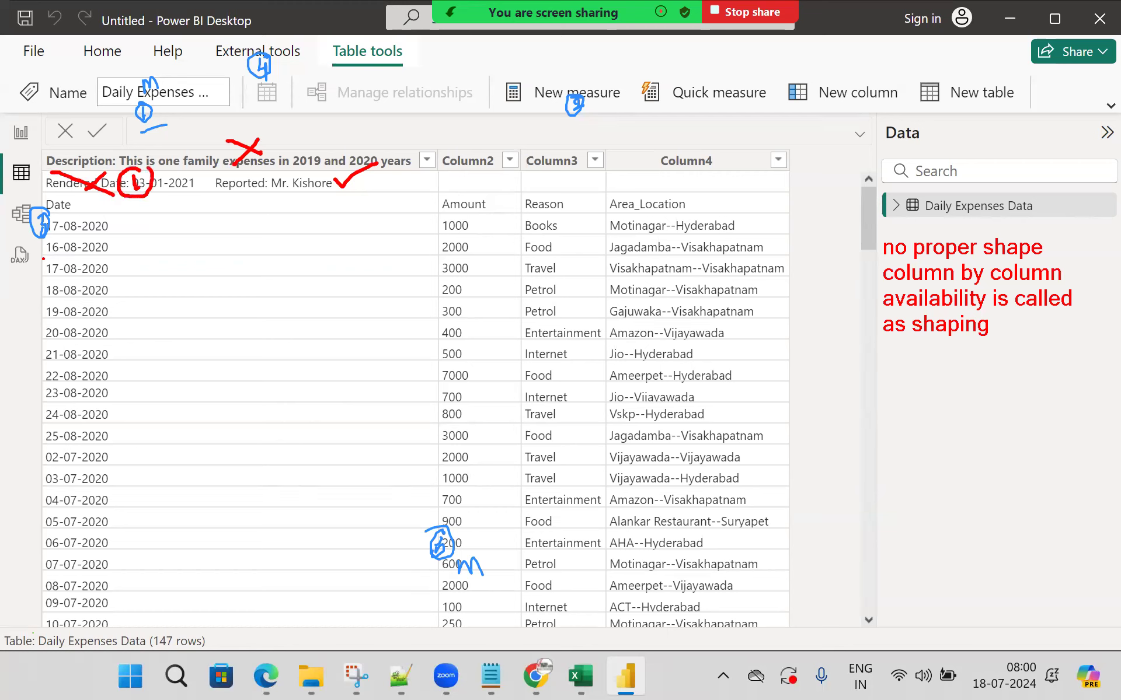
mouse_move(46, 204)
left_mouse_down()
mouse_move(30, 113)
mouse_move(76, 142)
mouse_move(93, 128)
mouse_move(97, 139)
mouse_move(126, 142)
left_mouse_up()
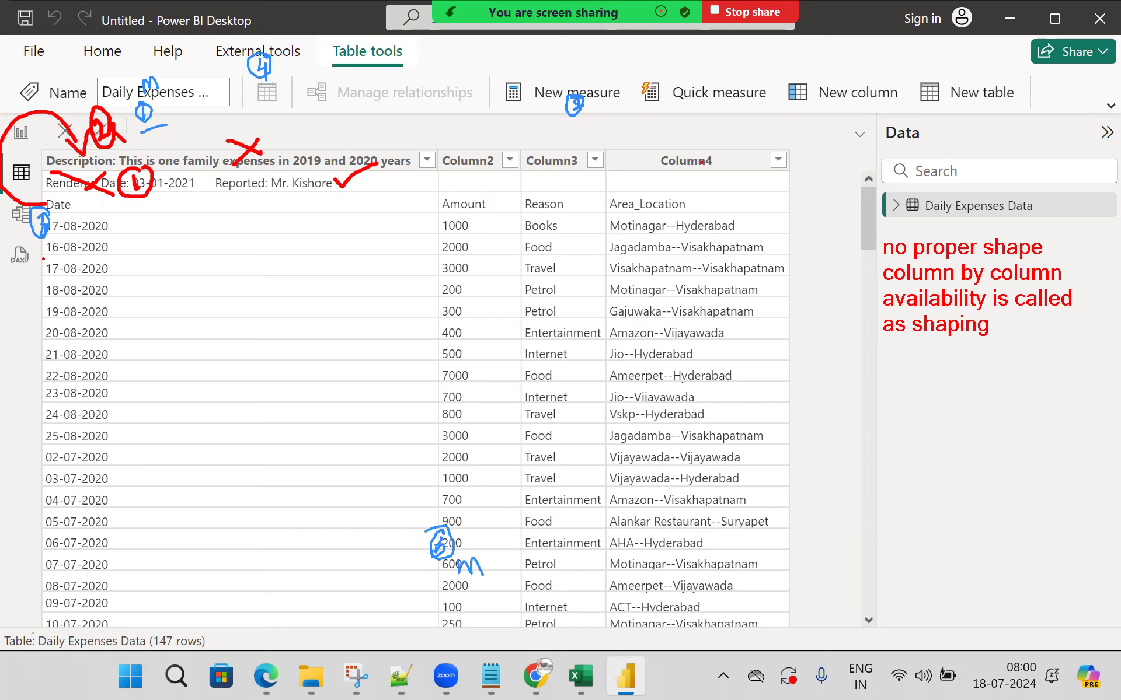
left_click_drag(611, 216, 712, 216)
mouse_move(631, 180)
left_mouse_down()
mouse_move(694, 261)
mouse_move(665, 311)
mouse_move(668, 639)
left_mouse_up()
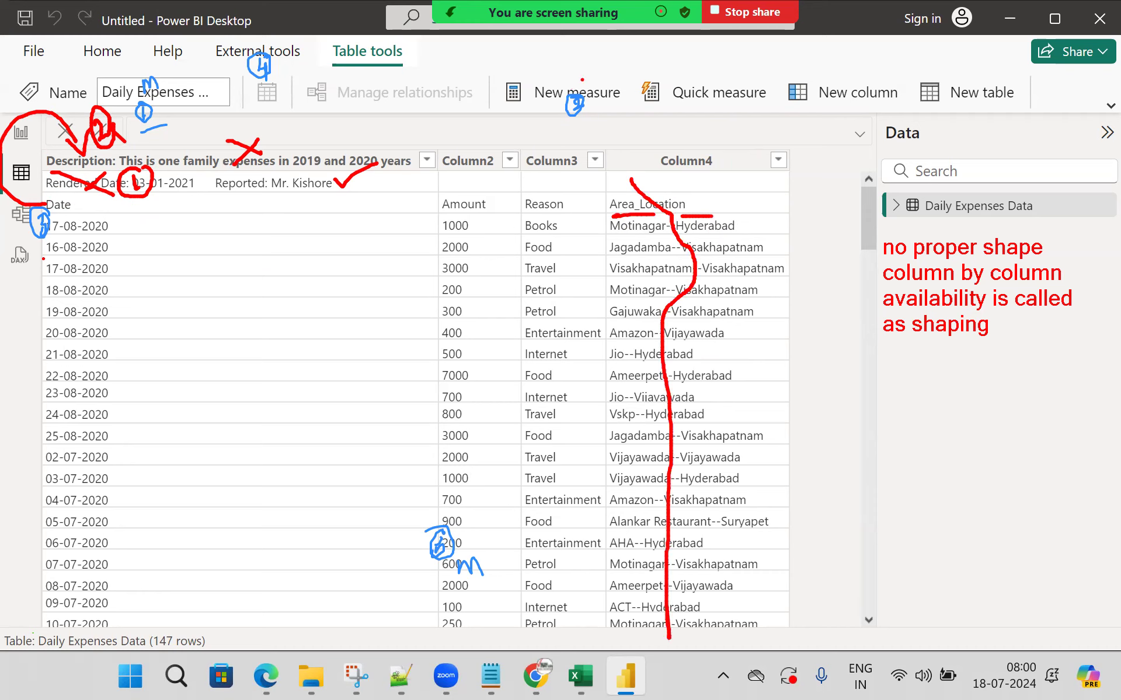
mouse_move(610, 132)
left_mouse_down()
mouse_move(622, 144)
mouse_move(609, 154)
left_mouse_up()
mouse_move(618, 114)
left_mouse_down()
mouse_move(595, 175)
mouse_move(584, 108)
left_mouse_up()
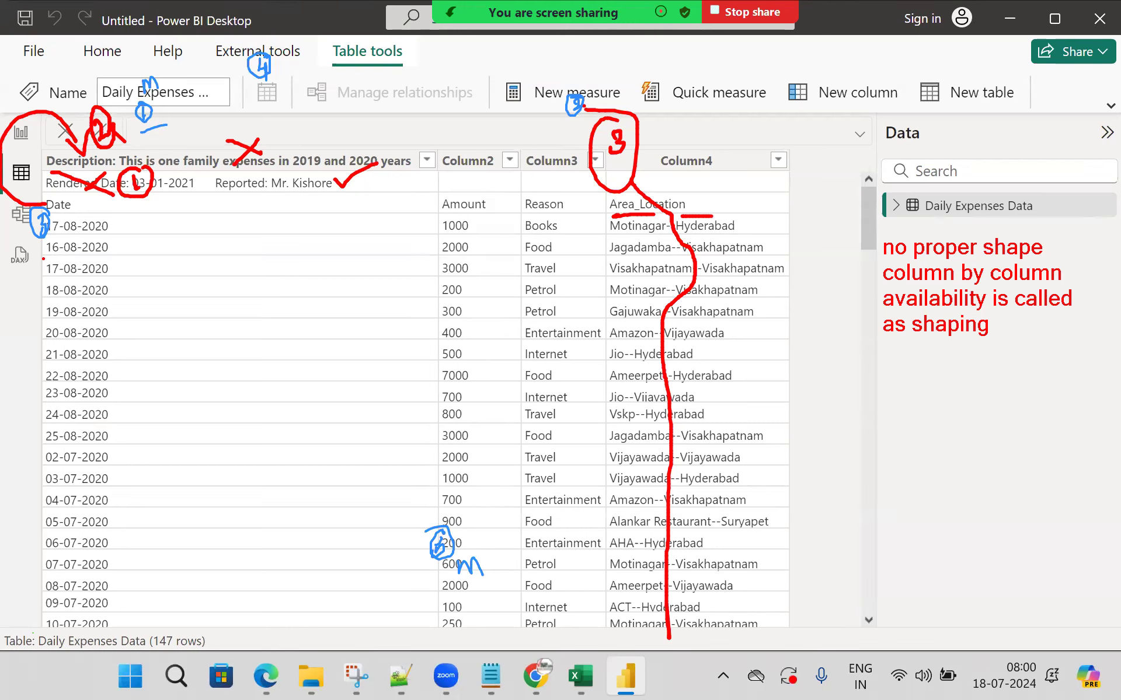
key("Escape")
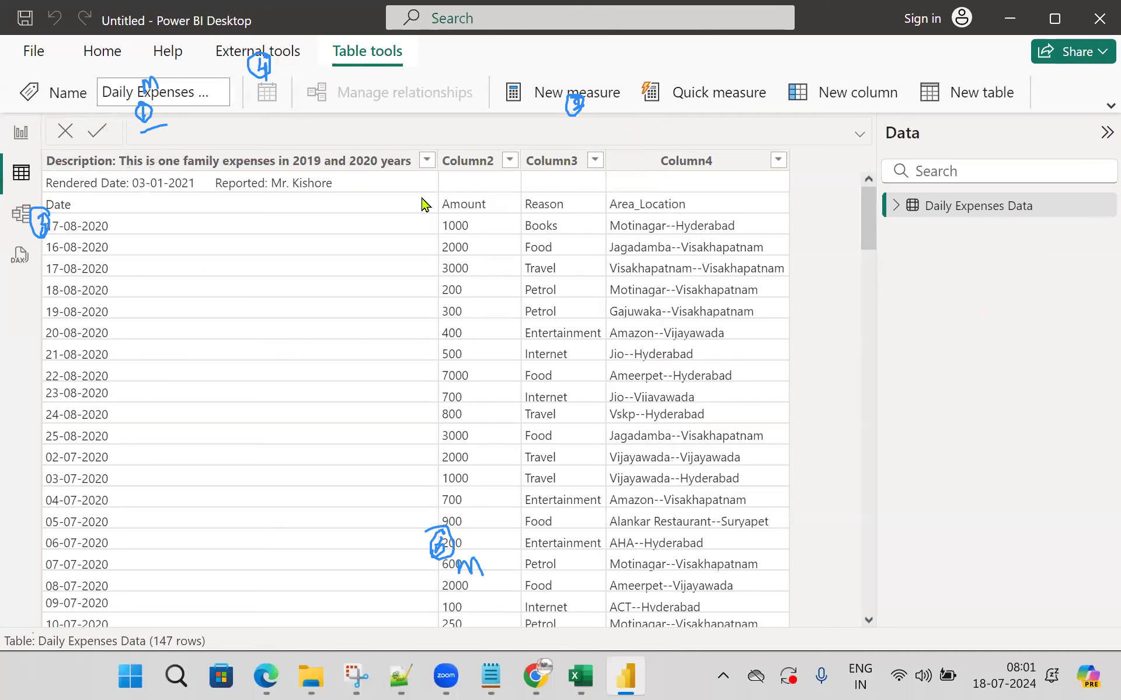
Return to Report view and open the loaded data in Power Query Editor for transformation
left_click(22, 133)
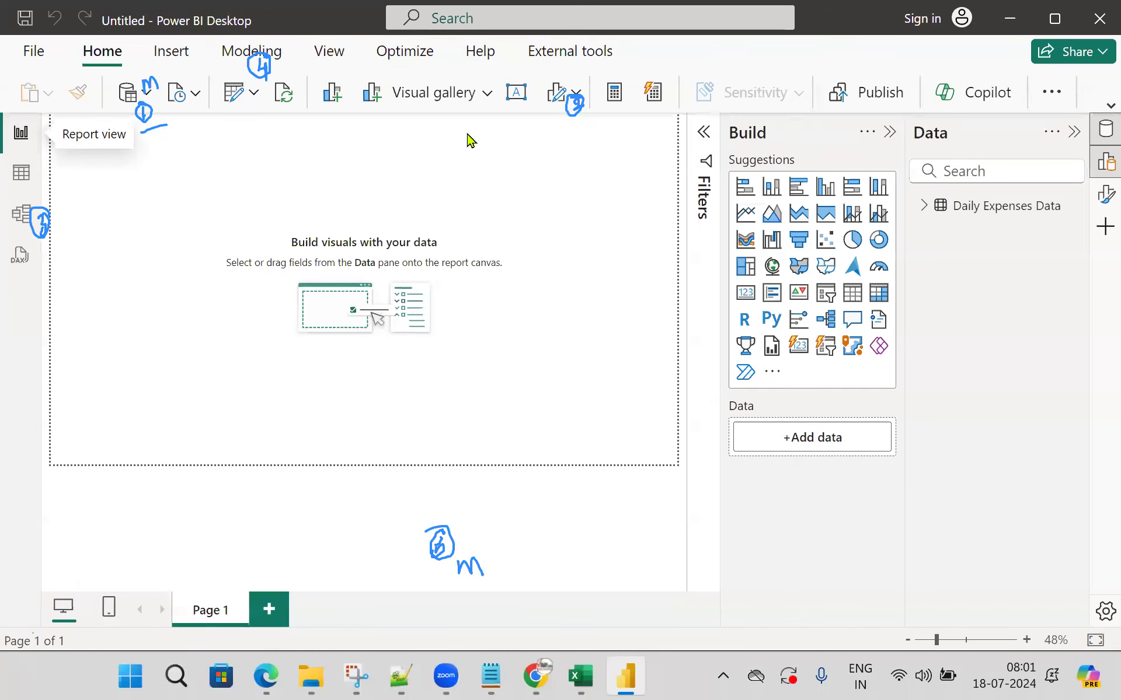
left_click(578, 95)
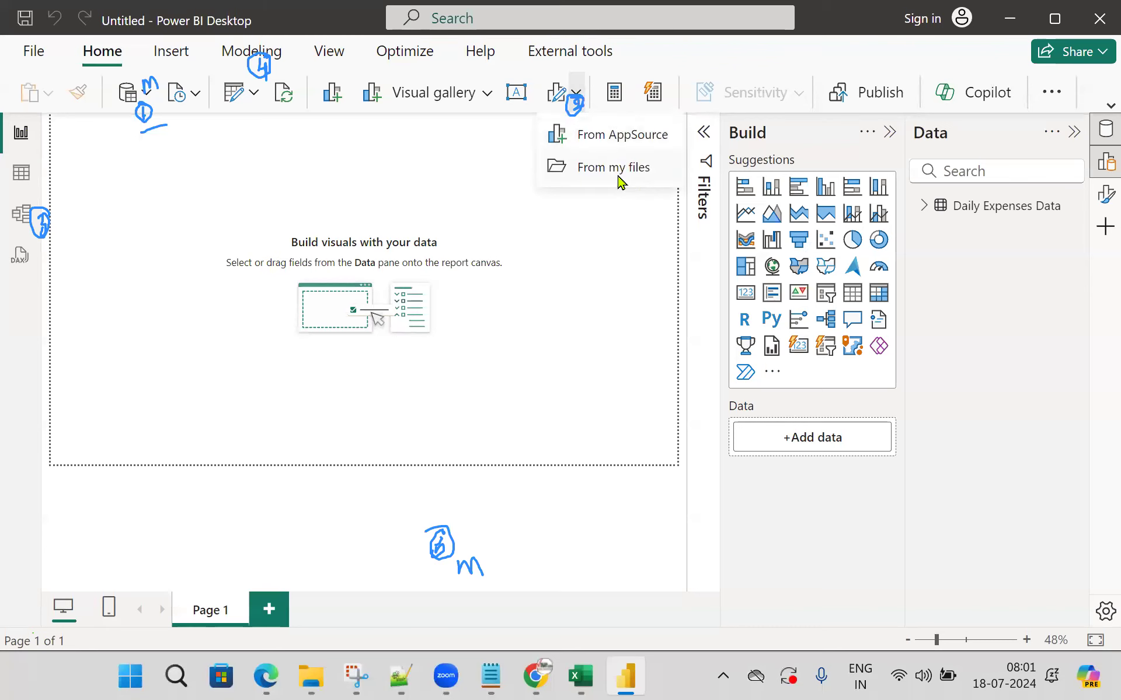
left_click(514, 164)
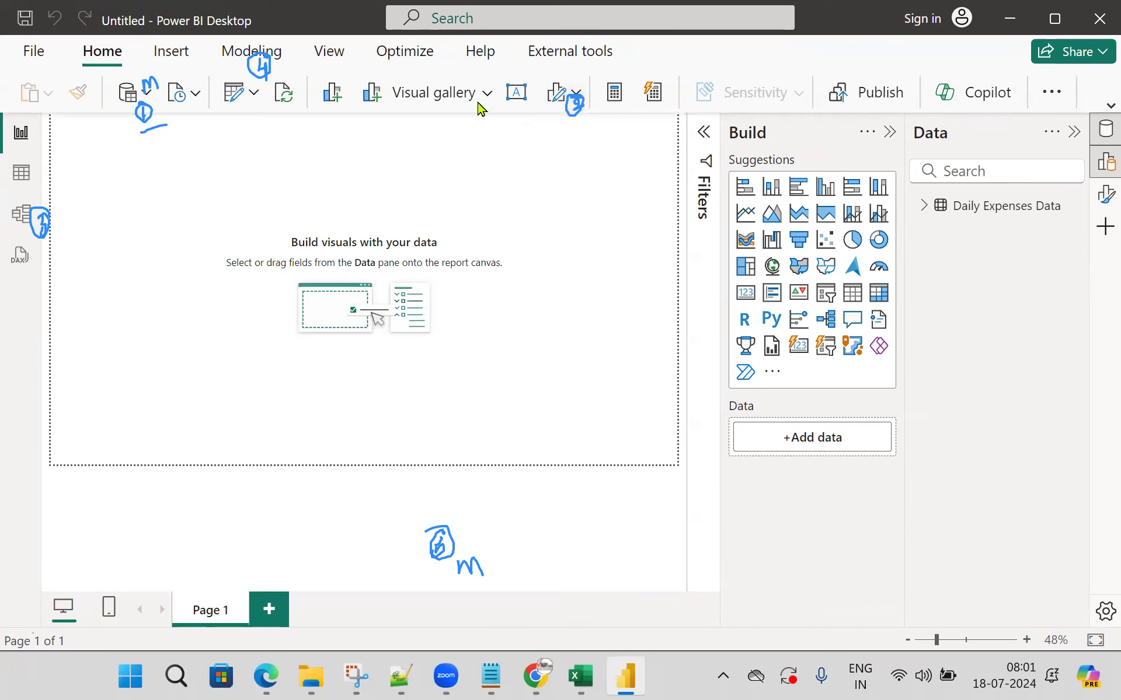
left_click(254, 94)
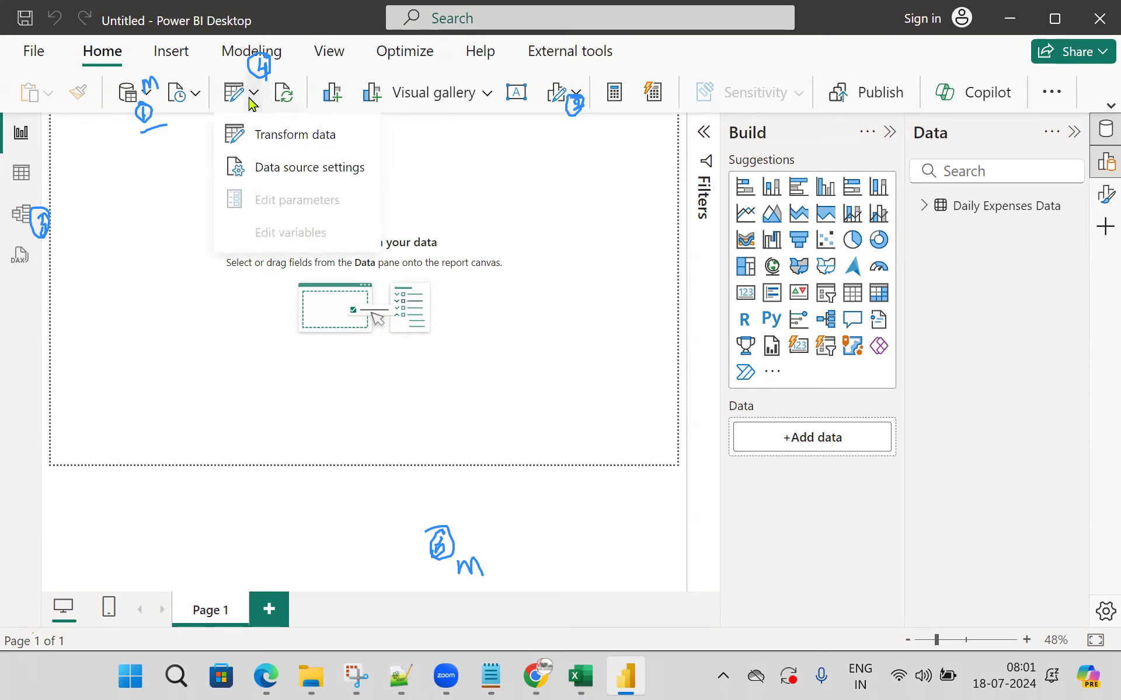
left_click(301, 140)
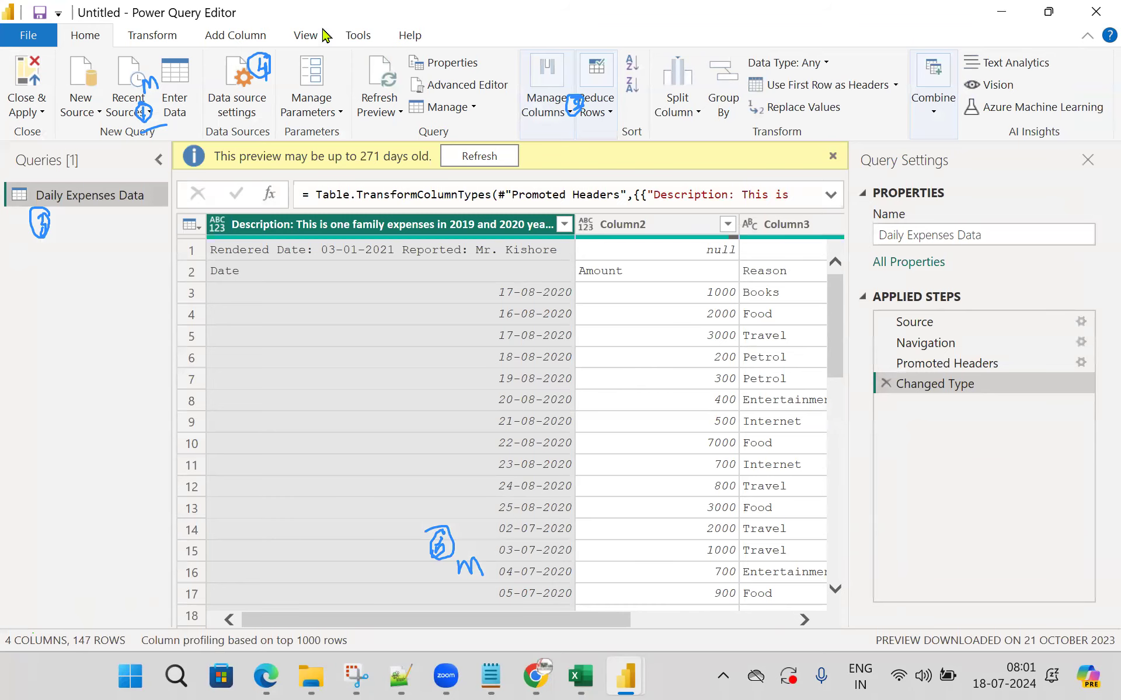
left_click_drag(324, 11, 417, 153)
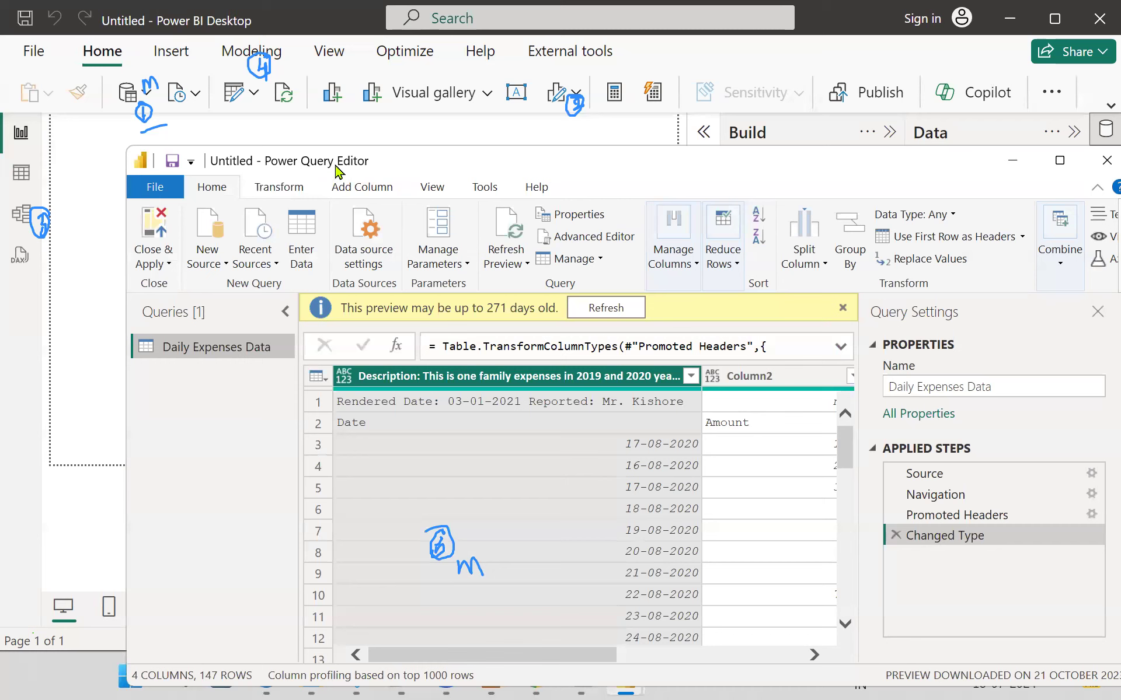
key("ctrl+2")
mouse_move(345, 126)
left_mouse_down()
mouse_move(316, 153)
mouse_move(388, 140)
mouse_move(396, 153)
left_mouse_up()
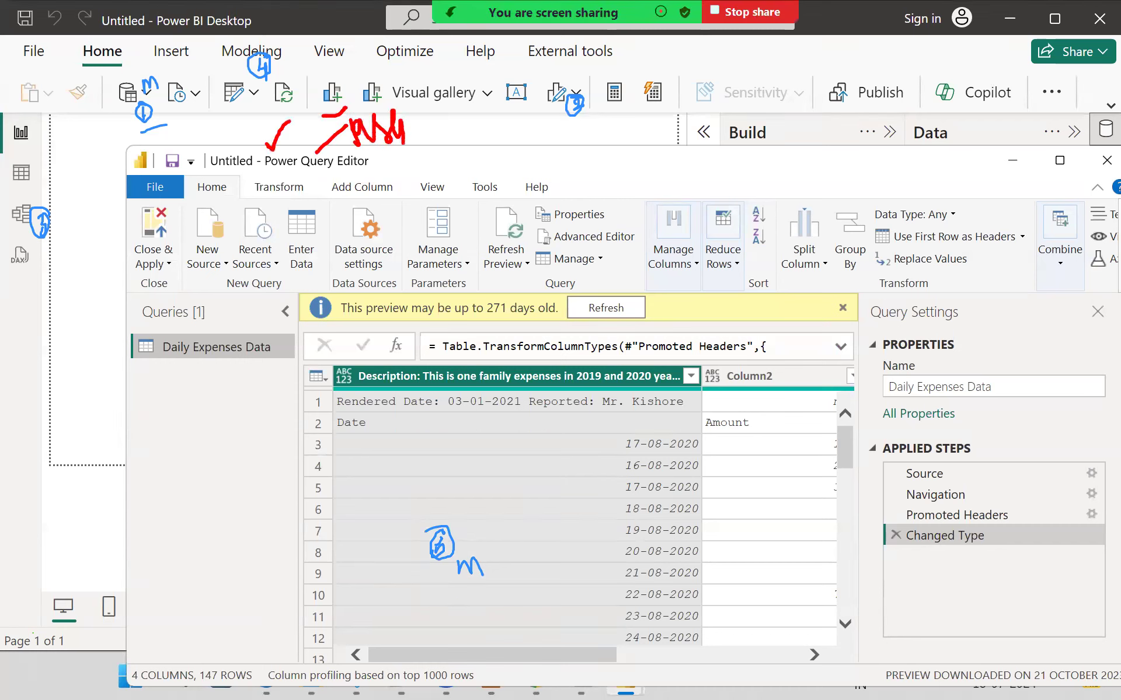
mouse_move(338, 216)
left_mouse_down()
mouse_move(409, 196)
mouse_move(429, 175)
mouse_move(531, 181)
mouse_move(572, 166)
mouse_move(588, 210)
left_mouse_up()
mouse_move(525, 238)
left_mouse_down()
mouse_move(600, 224)
mouse_move(600, 236)
left_mouse_up()
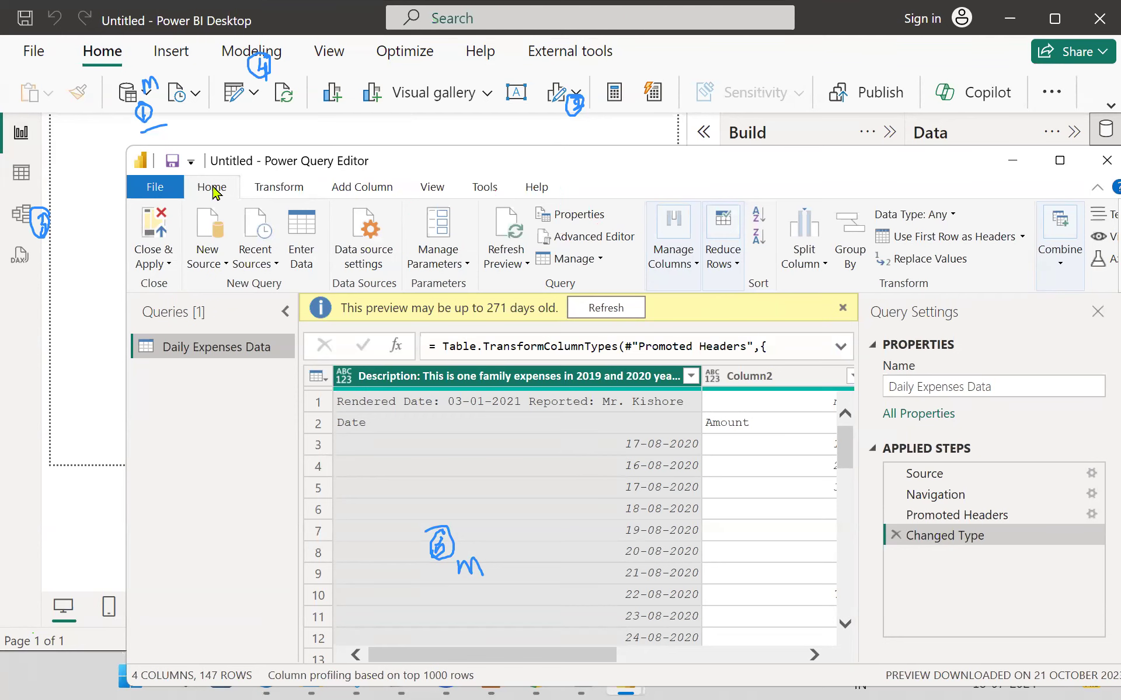
left_click(168, 264)
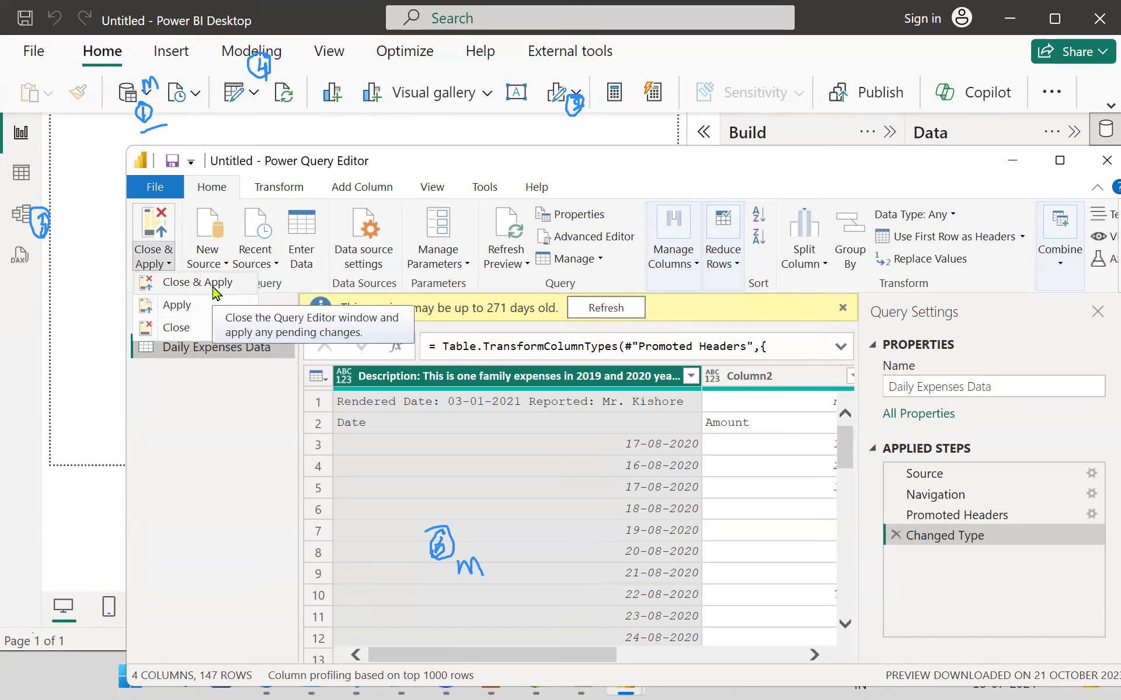
left_click(622, 173)
double_click(622, 172)
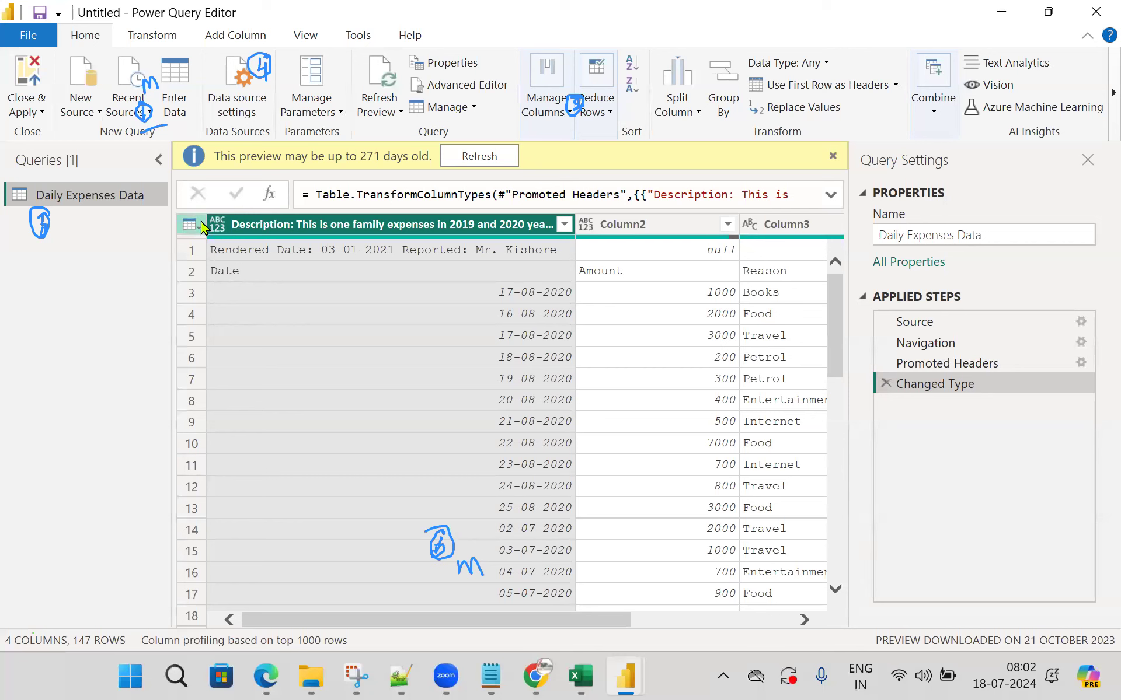
mouse_move(232, 206)
left_mouse_down()
mouse_move(170, 209)
mouse_move(228, 234)
left_mouse_up()
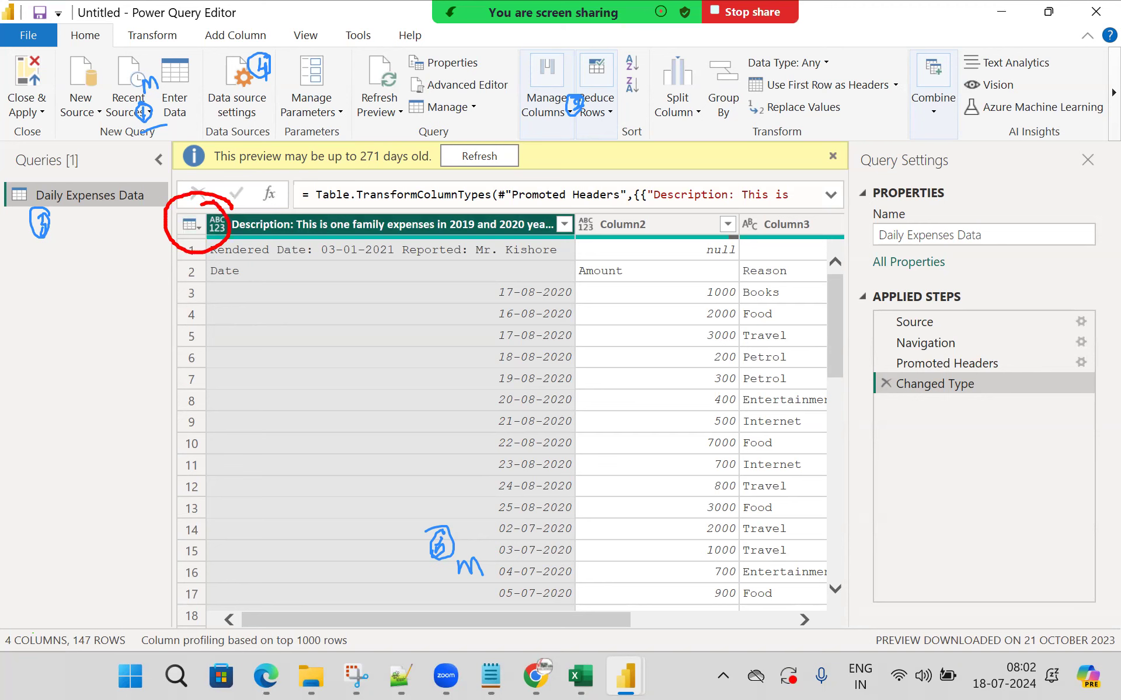
Remove the top 1 row from the Daily Expenses Data query
left_click(198, 224)
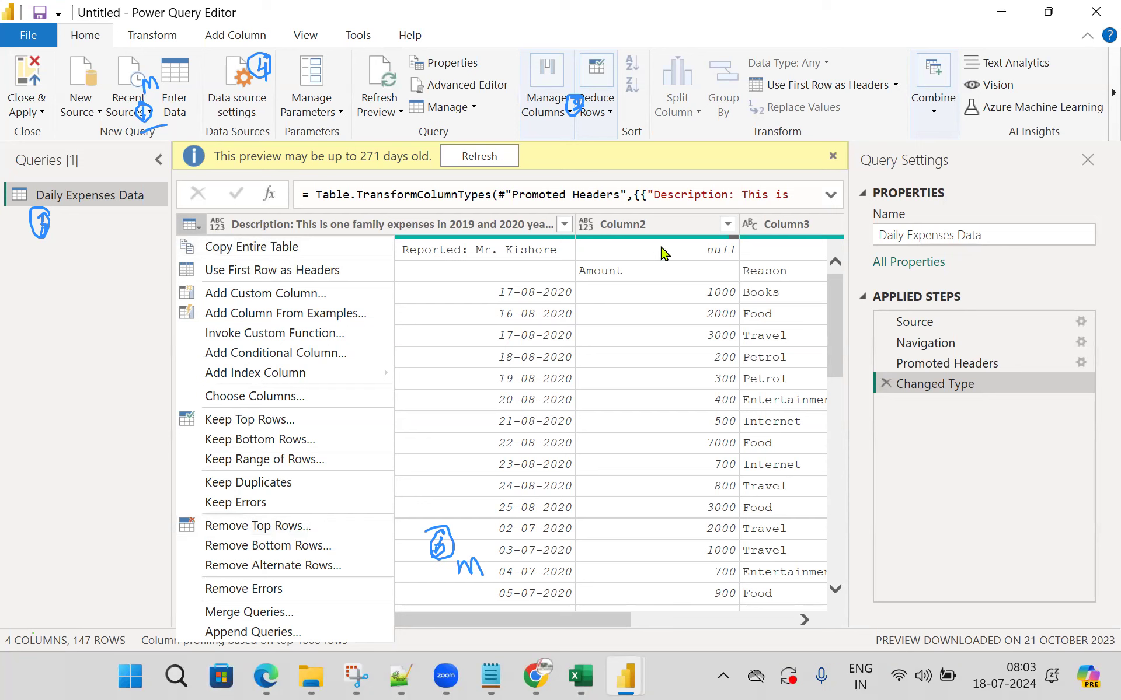
left_click(286, 528)
type("1")
left_click(780, 395)
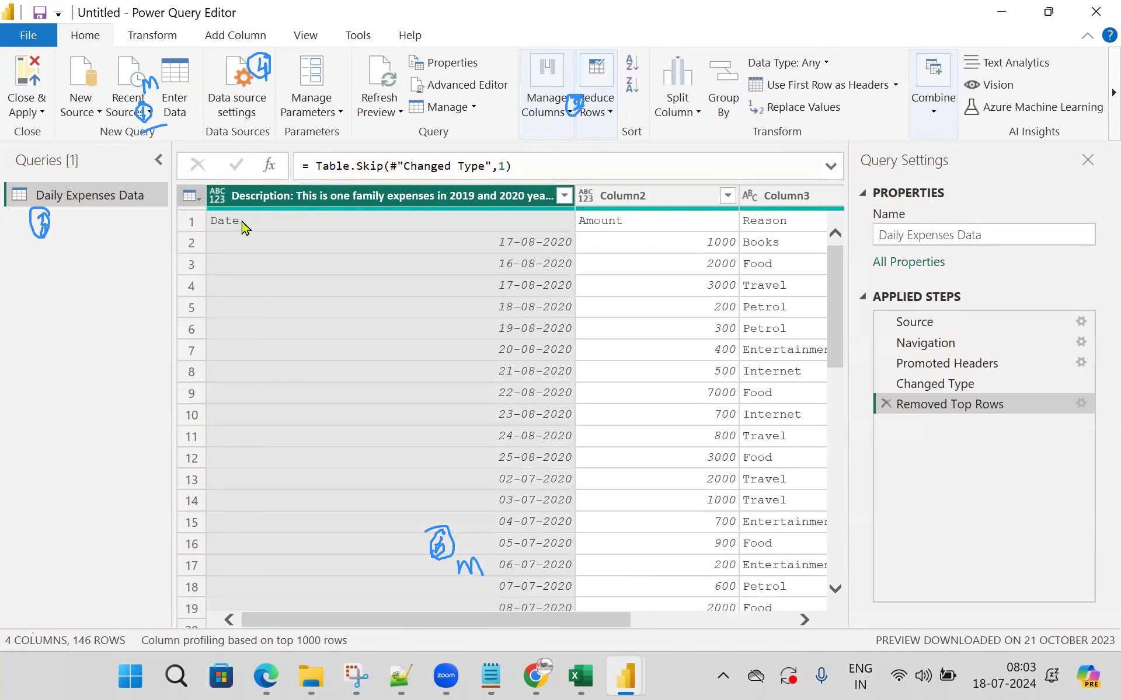
Promote the first row of Daily Expenses Data to column headers
left_click(189, 196)
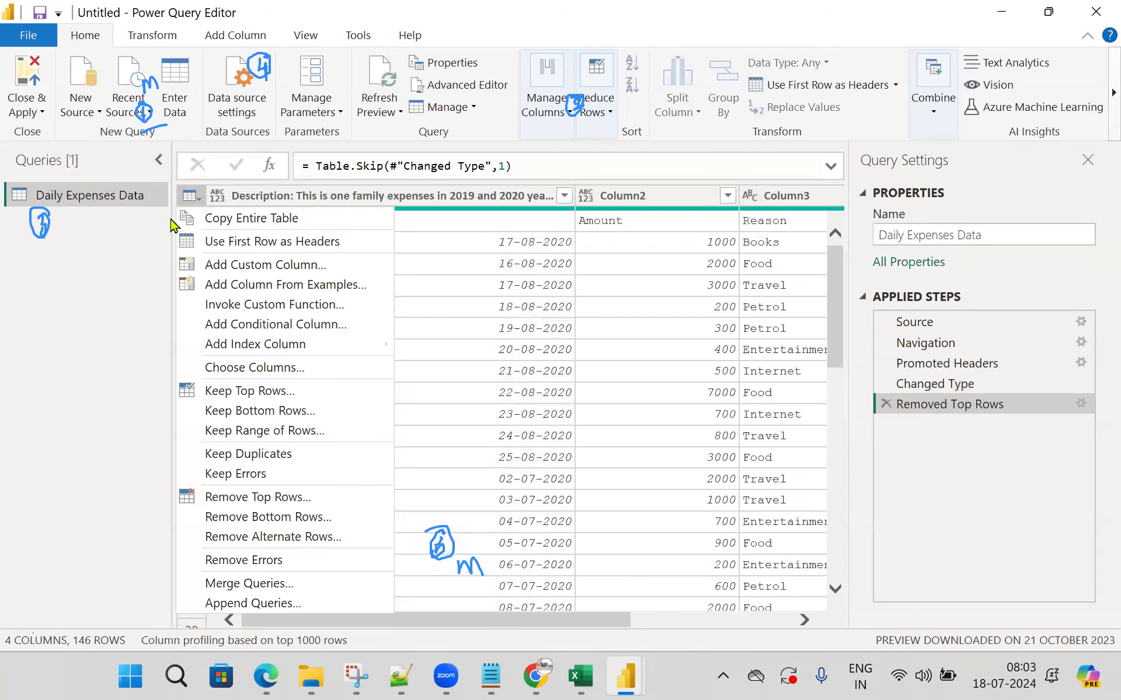
left_click(255, 241)
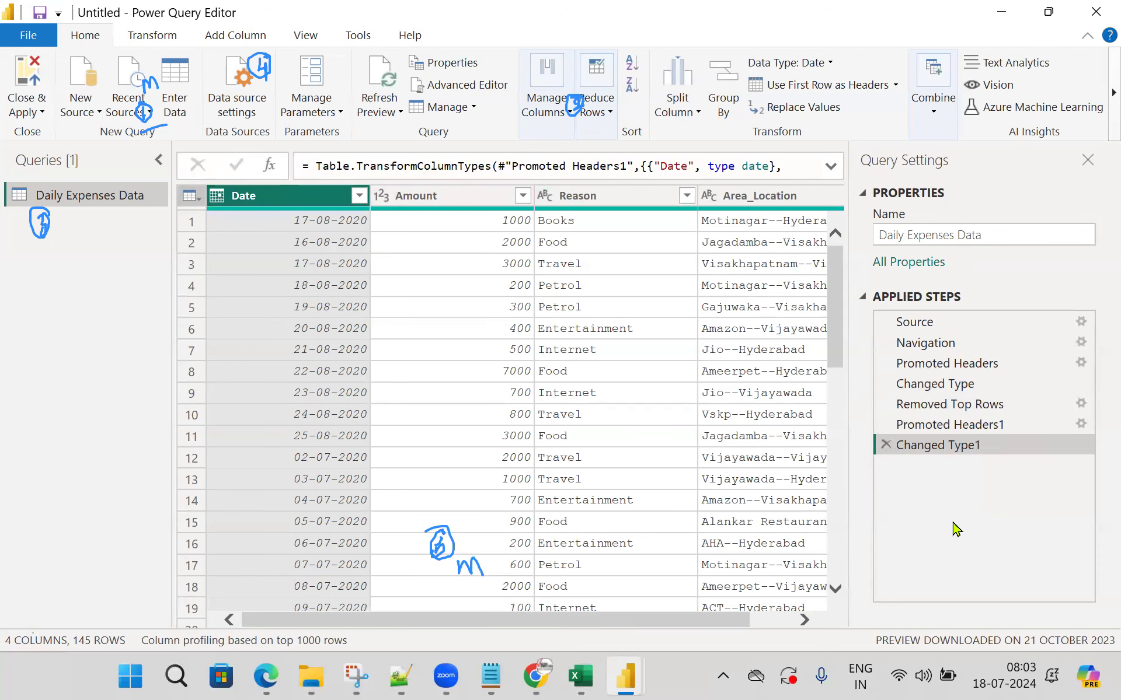
Delete the Changed Type1, Promoted Headers1 and Removed Top Rows steps from the query's applied steps
left_click(886, 445)
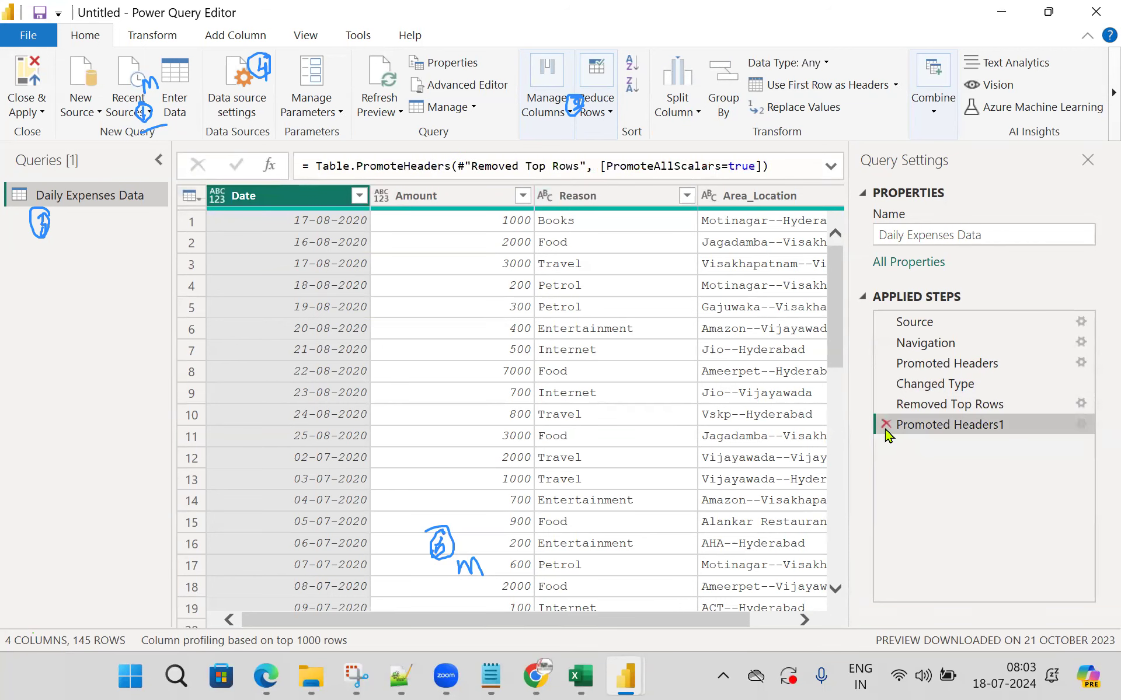
left_click(886, 424)
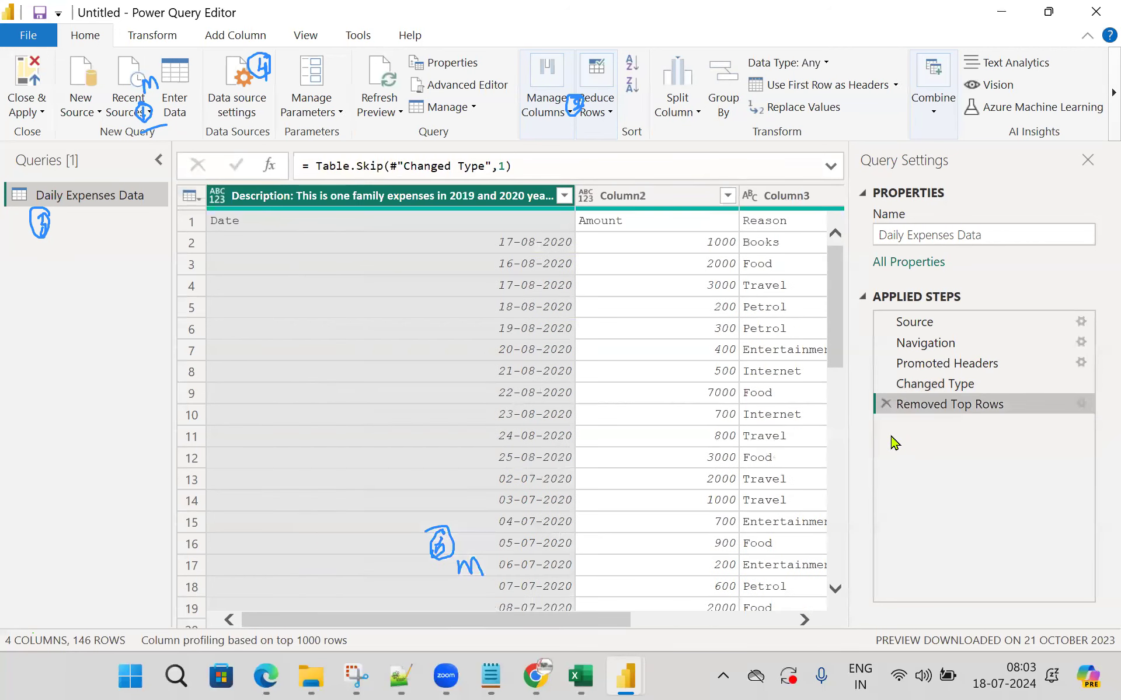
left_click(886, 404)
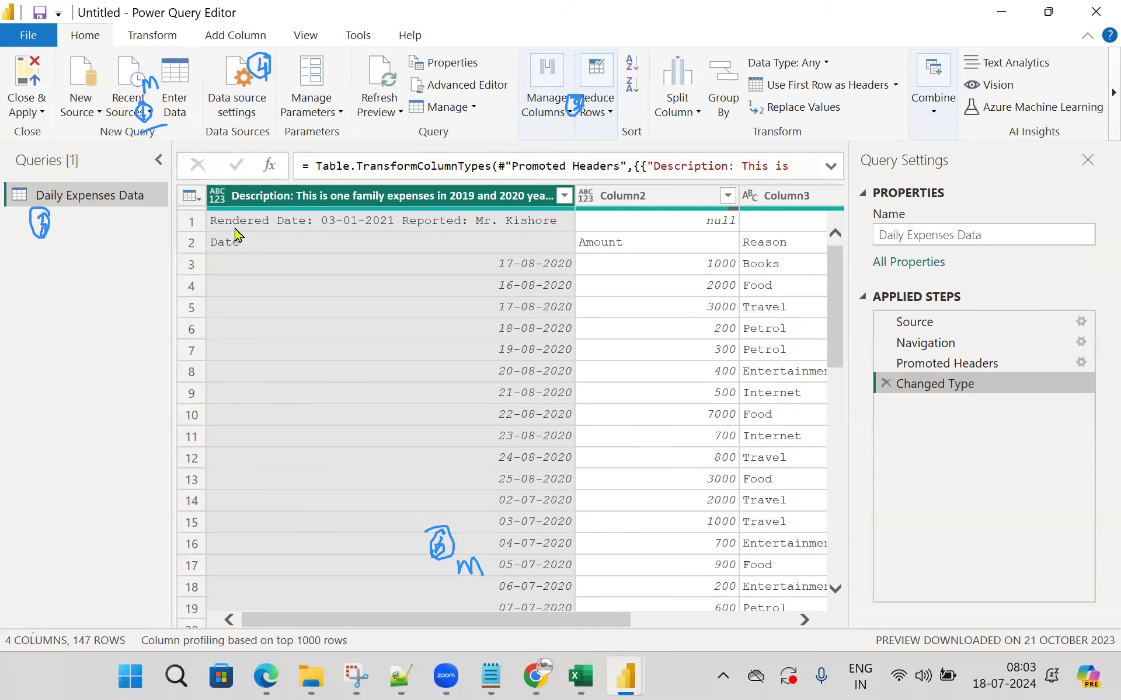
Remove the top 1 row from Daily Expenses Data and use the resulting first row as column headers
left_click(190, 196)
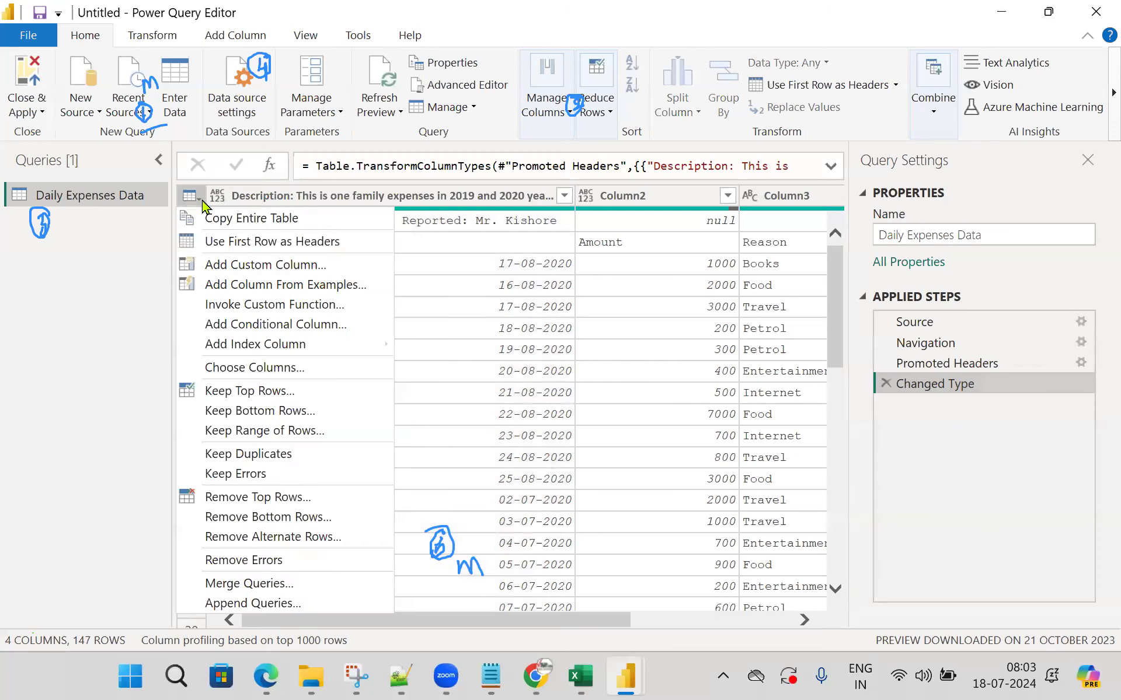
left_click(270, 499)
type("1")
left_click(759, 394)
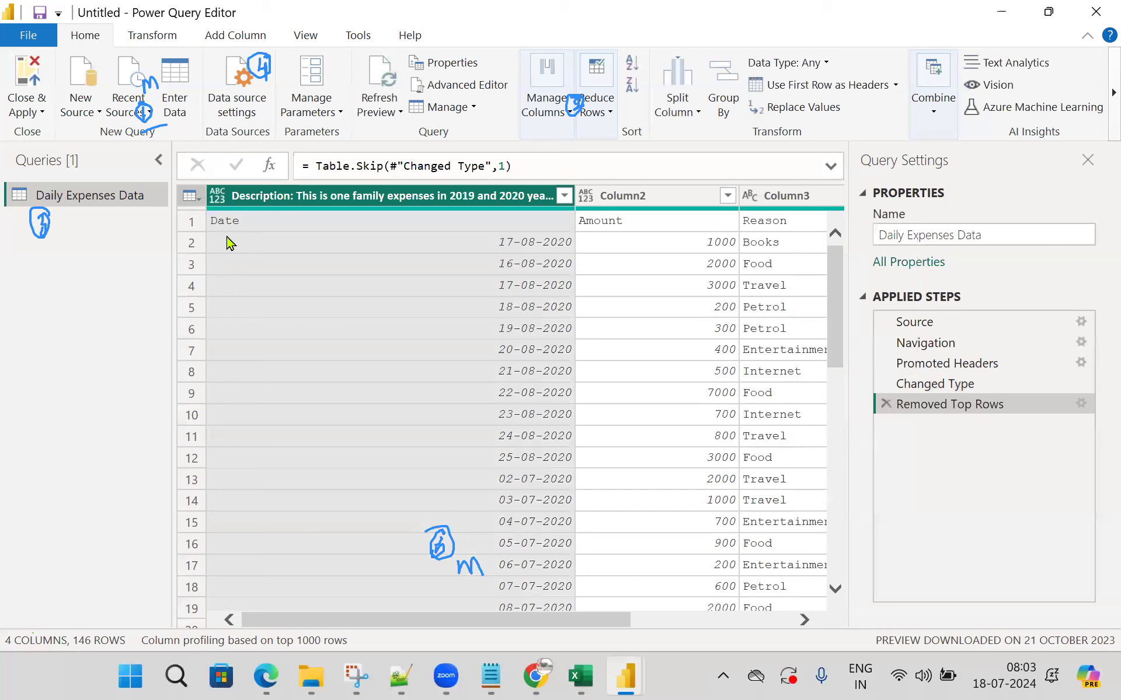
left_click(201, 201)
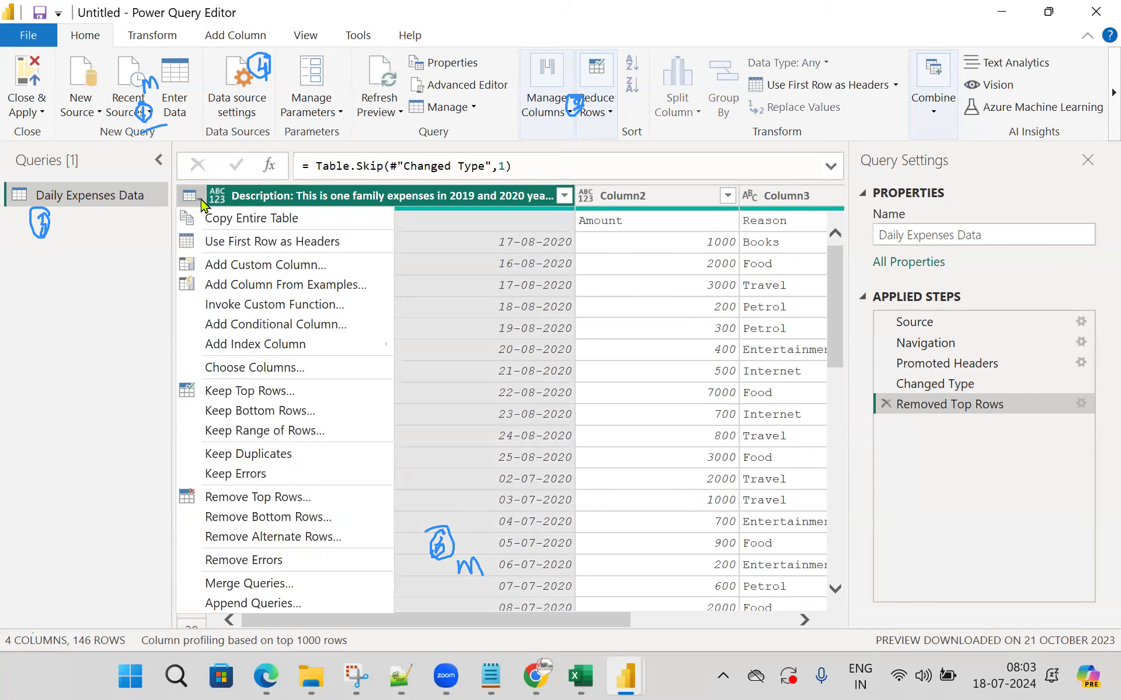
left_click(218, 243)
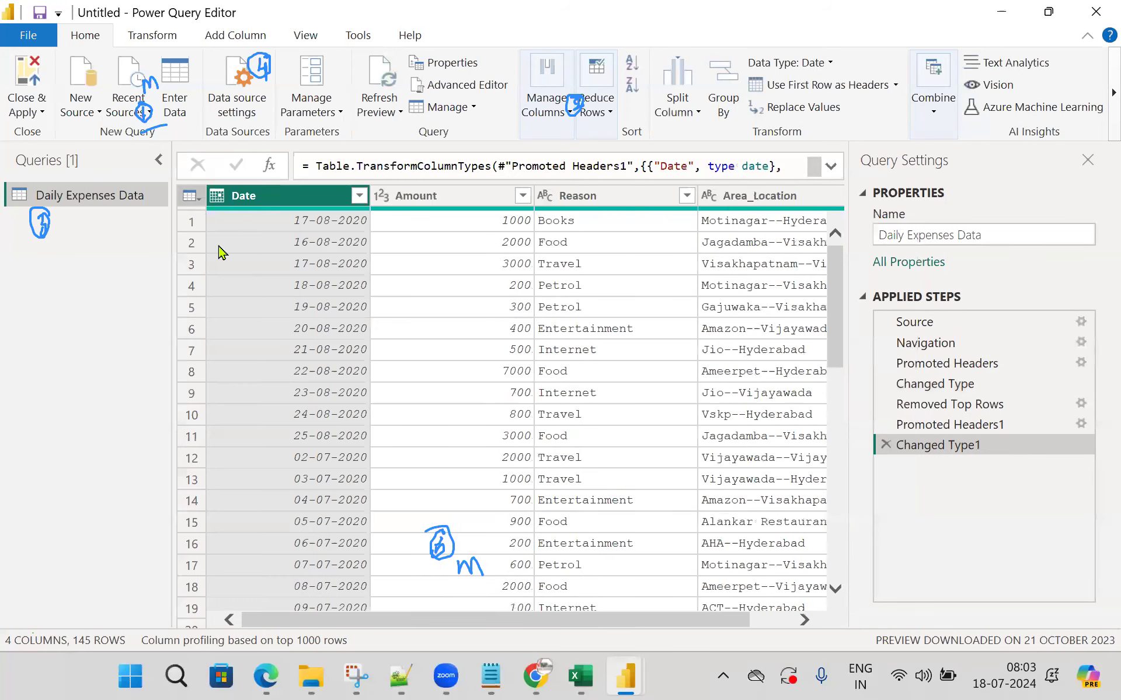
Split the Area_Location column by the custom delimiter "--" at each occurrence of the delimiter
left_click_drag(648, 618, 690, 619)
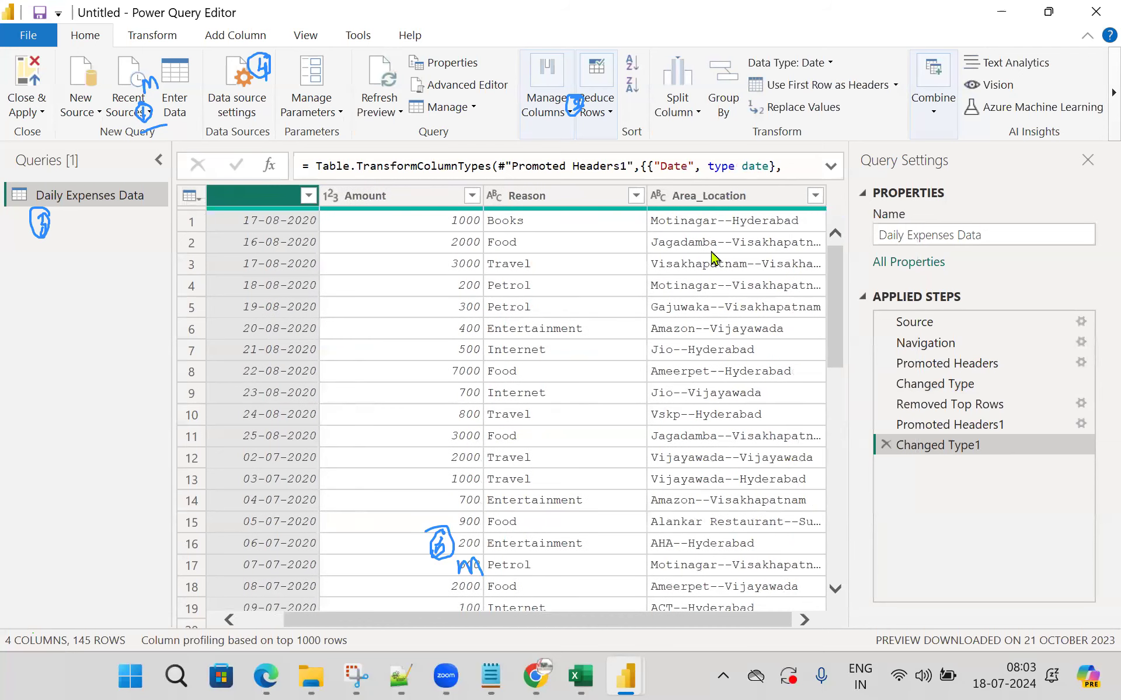
left_click(703, 200)
right_click(703, 201)
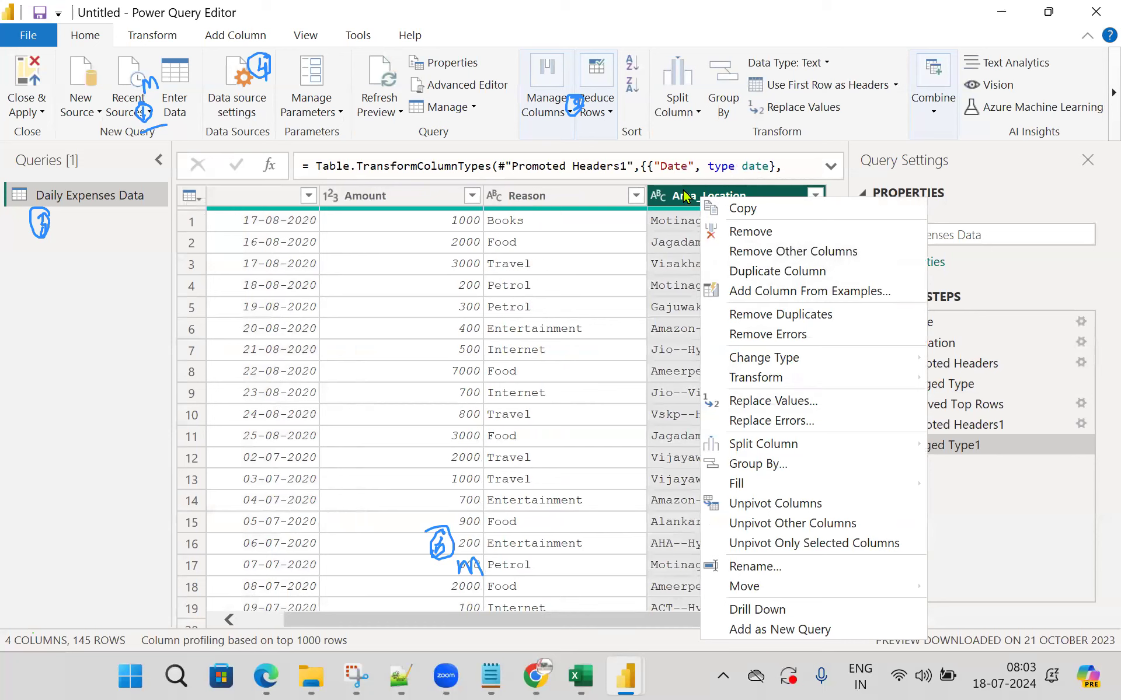
mouse_move(784, 450)
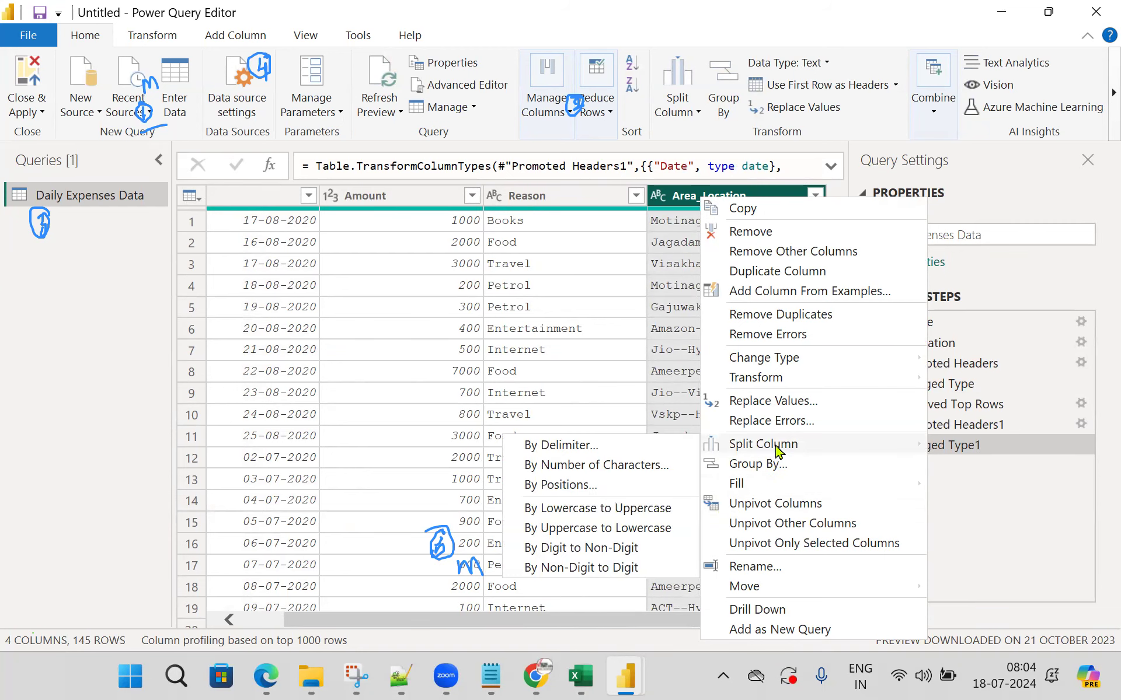
left_click(600, 455)
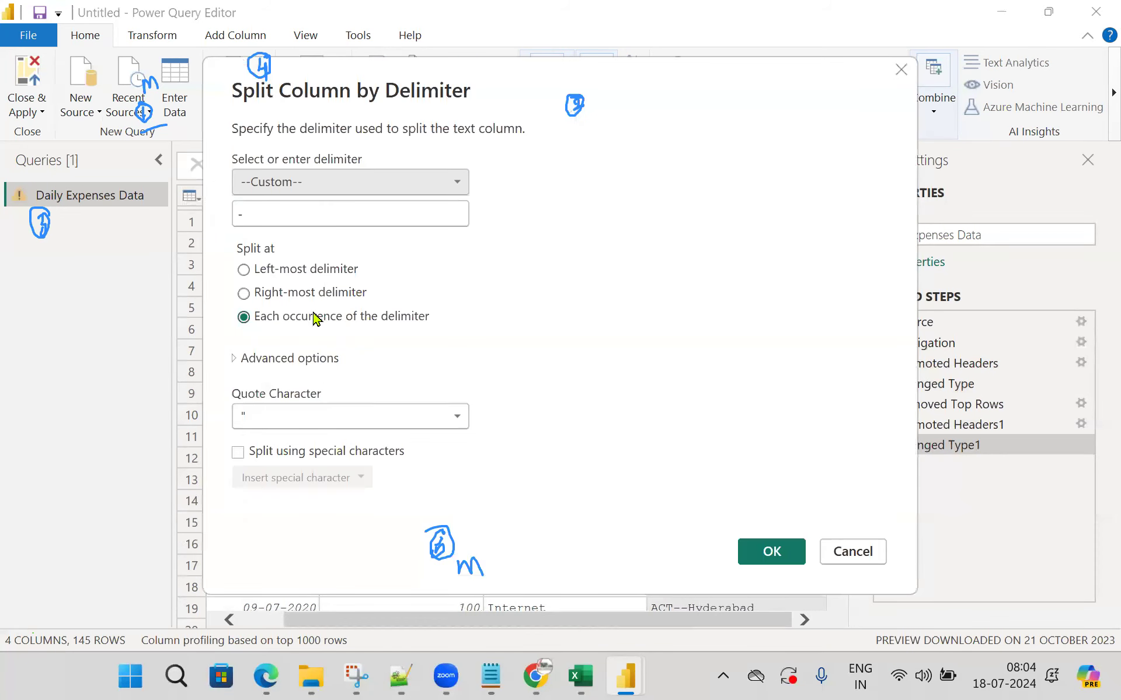
left_click(285, 212)
type("-")
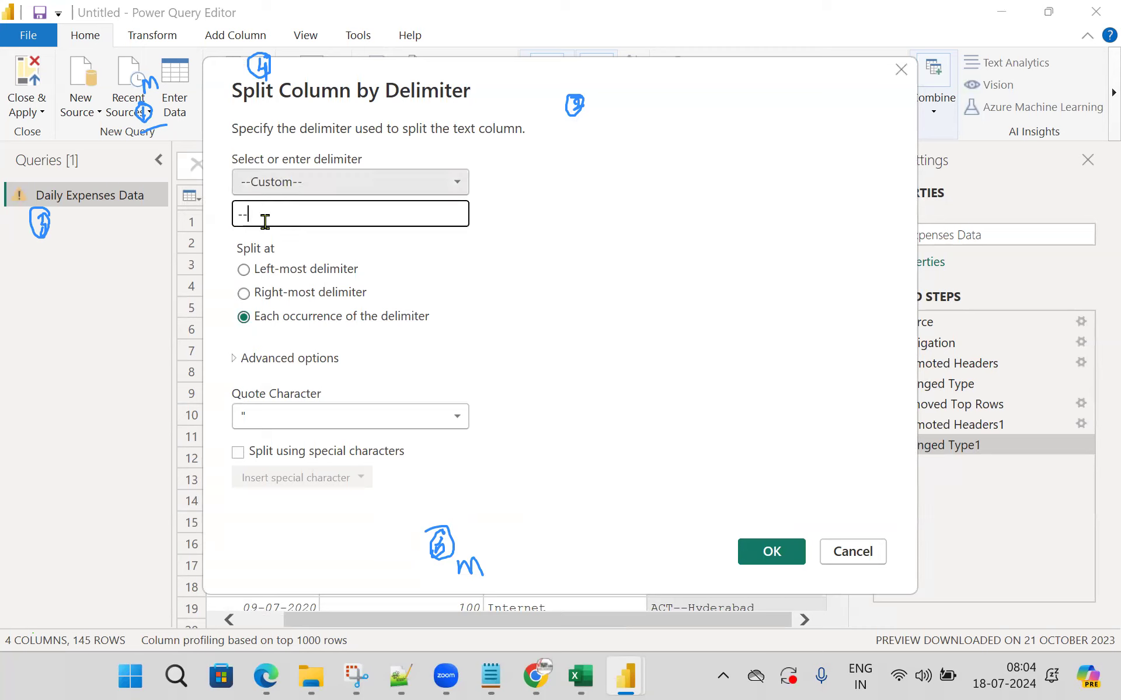
left_click(781, 556)
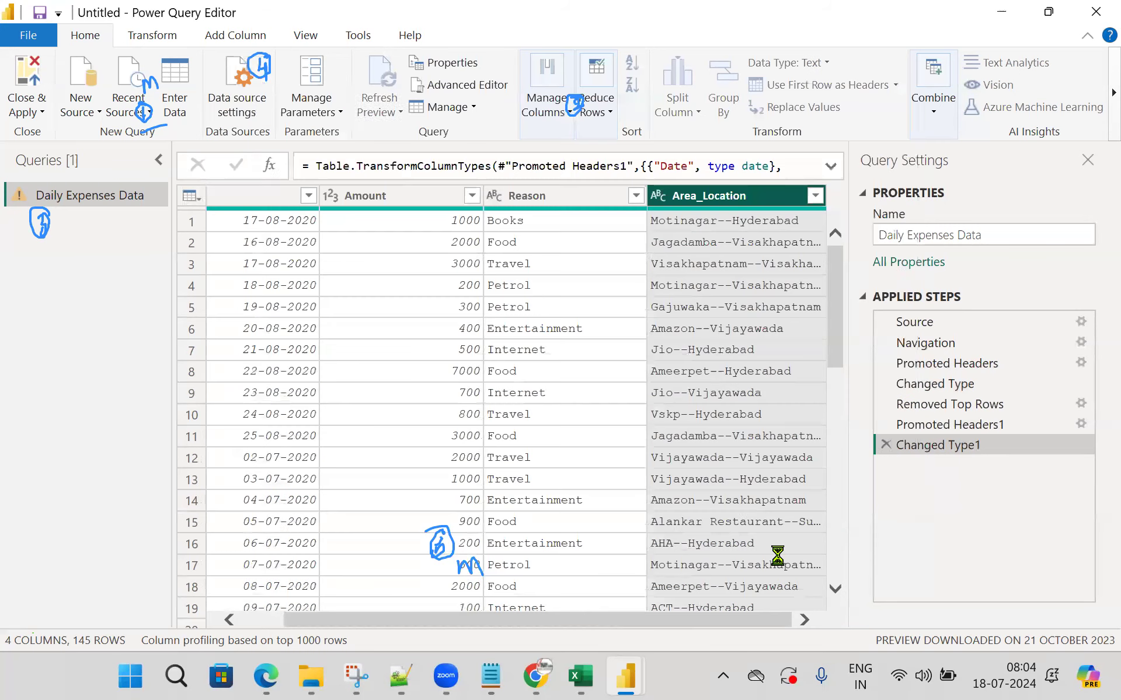
Rename the Area_Location.1 column as Area
left_click_drag(674, 622, 801, 619)
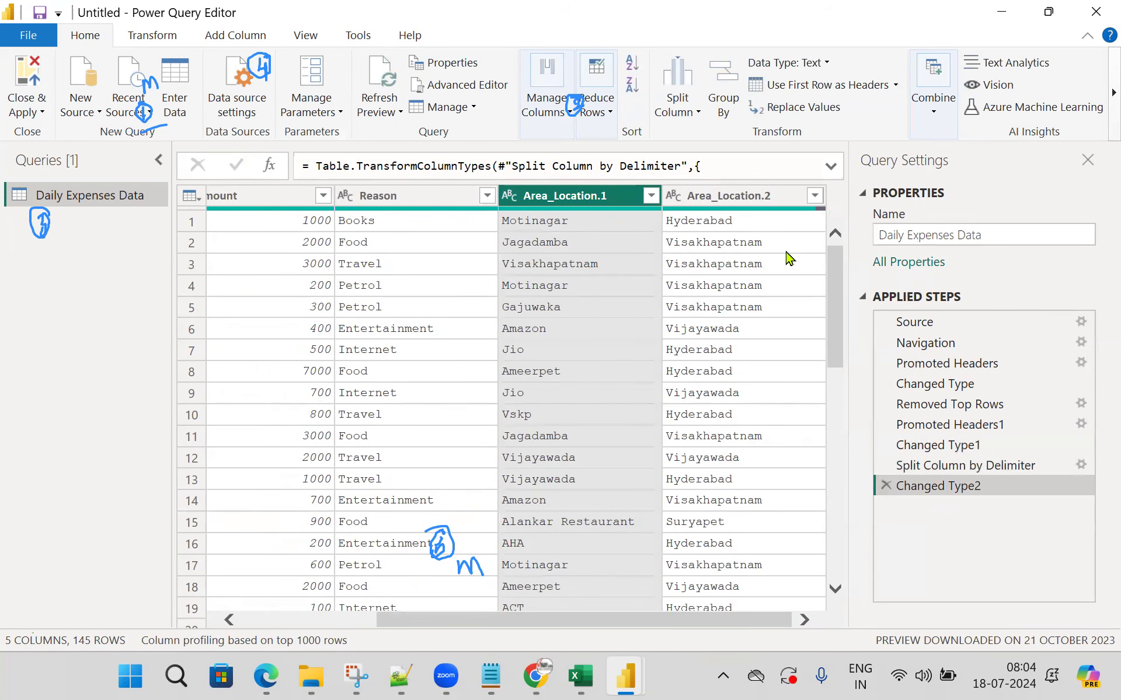
double_click(617, 195)
left_click(619, 189)
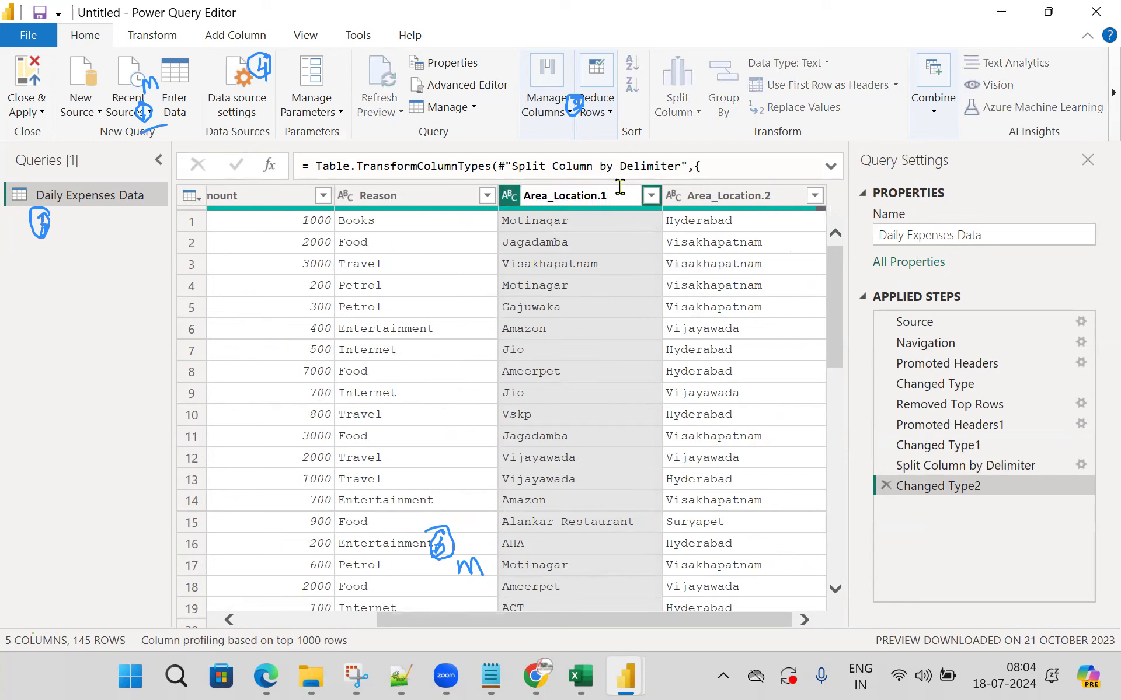
key("BackSpace")
key("BackSpace")
key("BackSpace")
key("BackSpace")
key("BackSpace")
key("BackSpace")
key("BackSpace")
Rename the Area_Location.2 column as Location
left_click(753, 202)
double_click(753, 202)
left_click(720, 195)
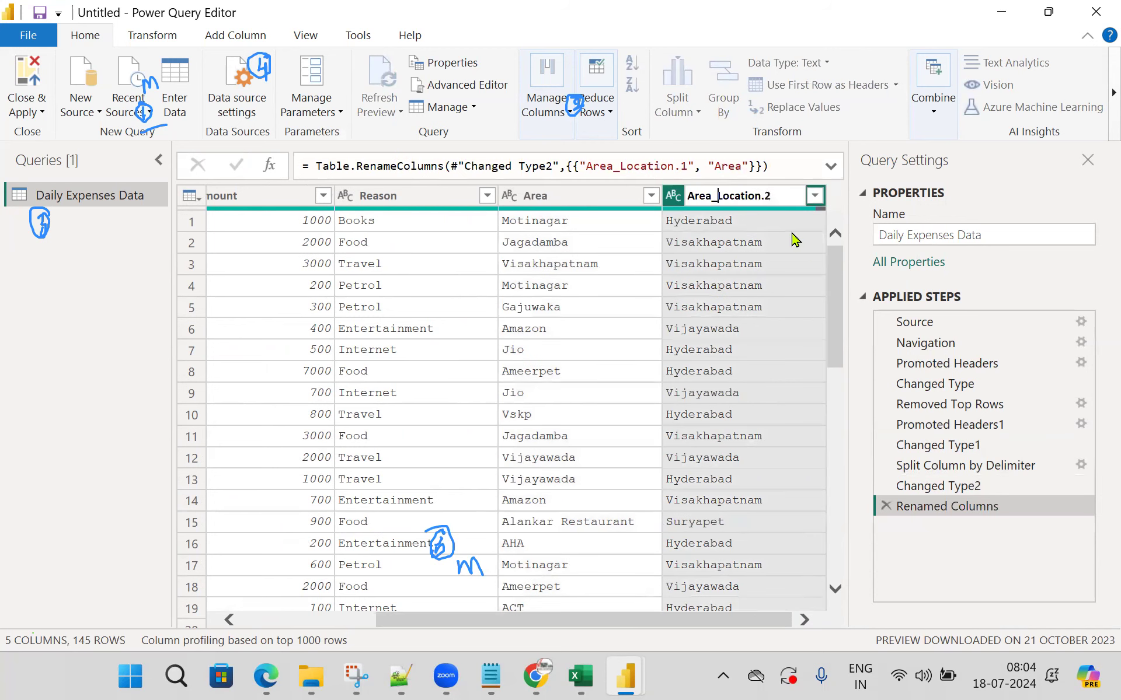
key("BackSpace")
key("BackSpace")
key("BackSpace")
key("BackSpace")
key("BackSpace")
key("Return")
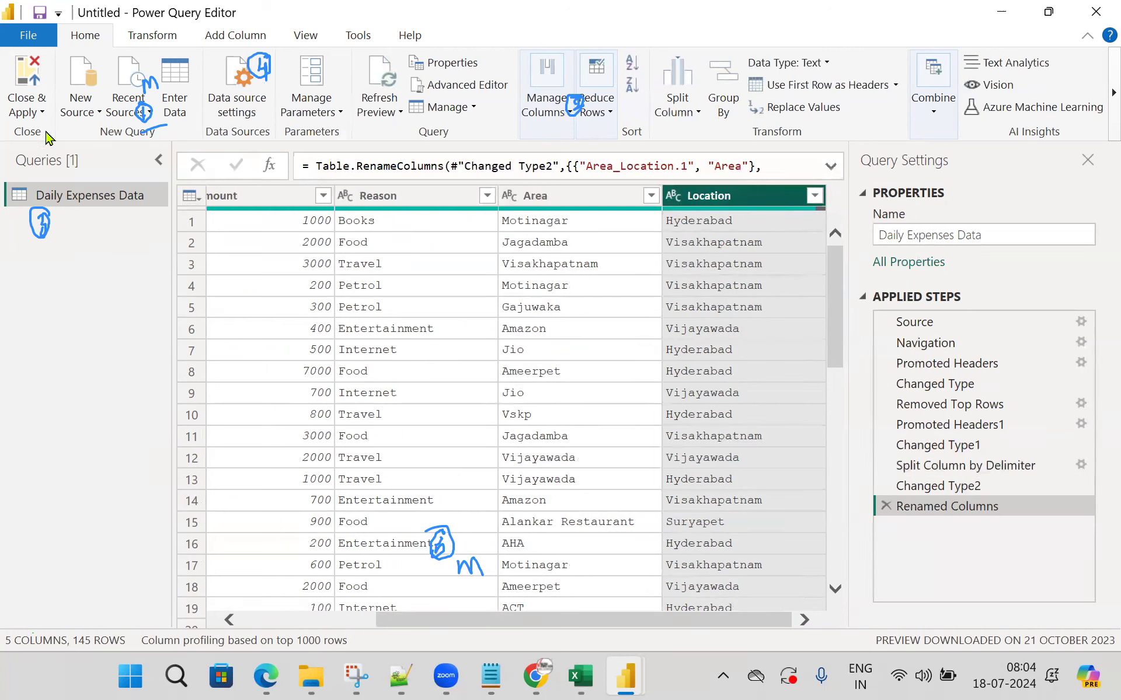
Apply the query changes to the report and close Power Query Editor
left_click(41, 113)
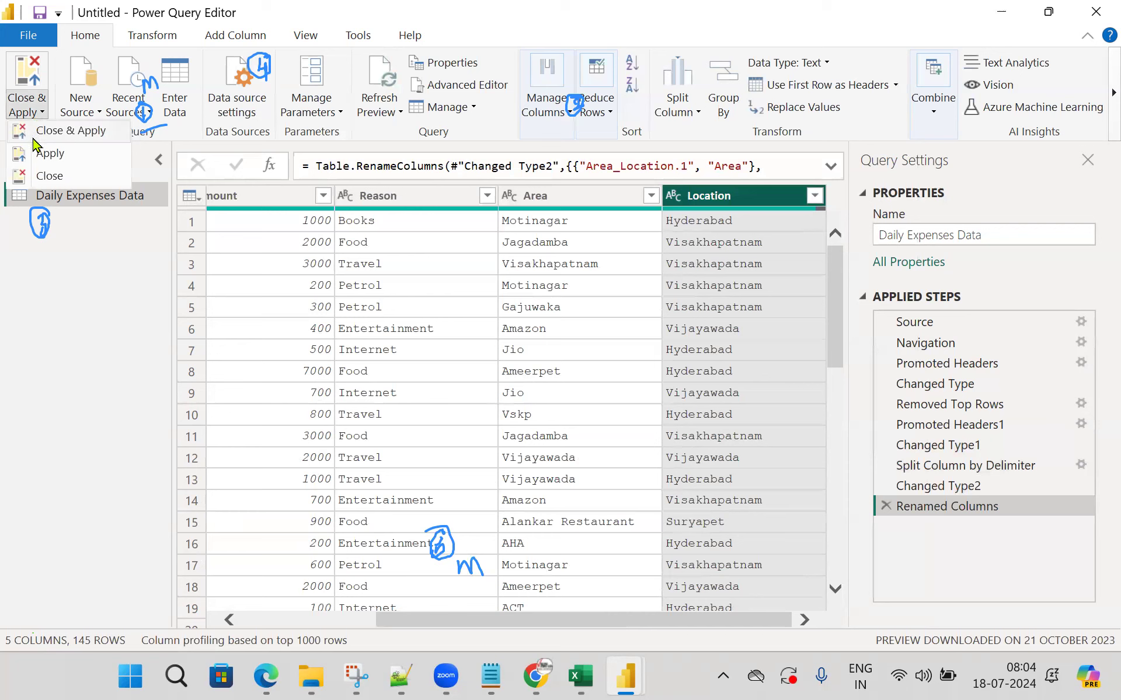
left_click(63, 135)
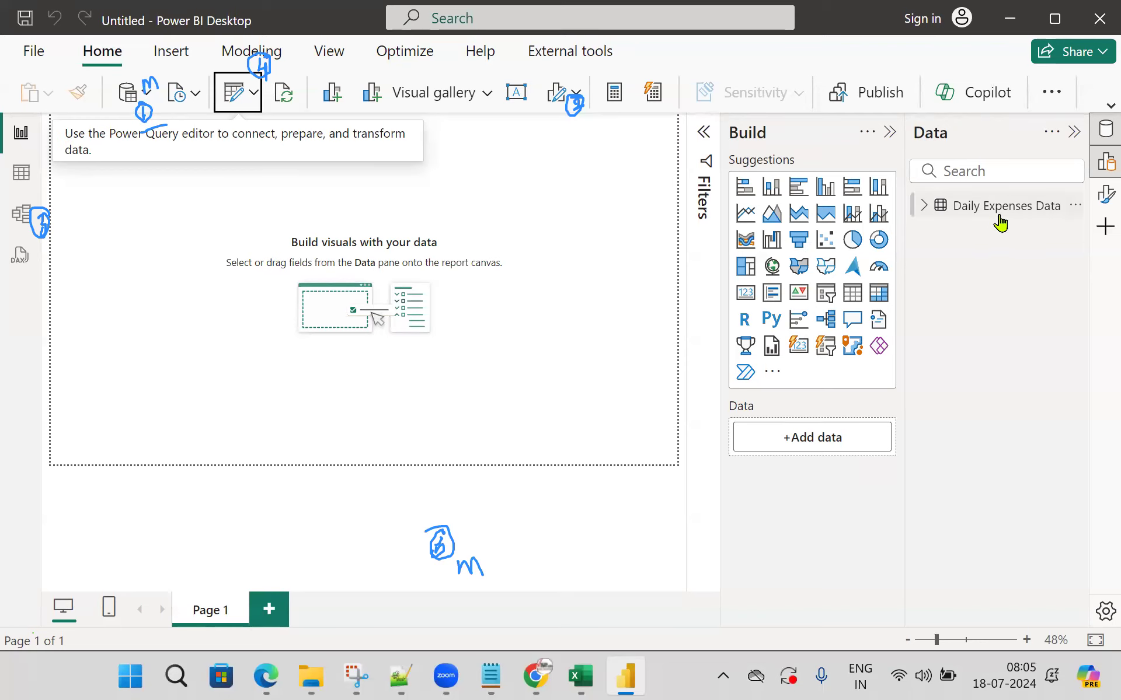
Check Daily Expenses Data in Table view and Model view, ending back in Report view
left_click(21, 173)
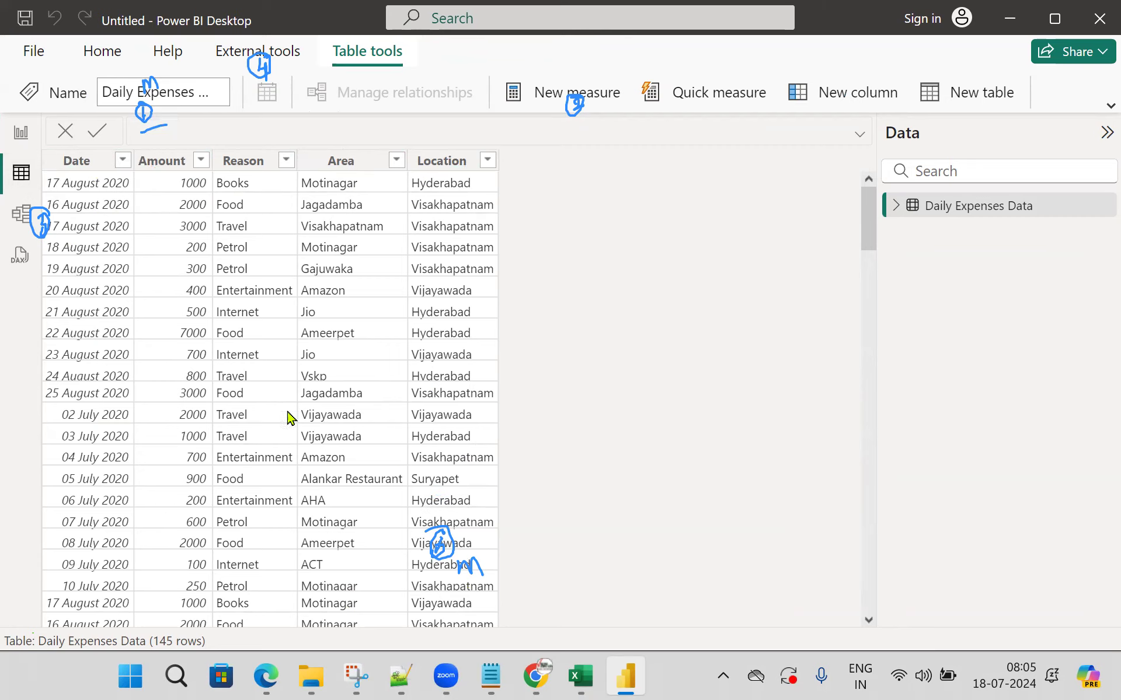
left_click(36, 223)
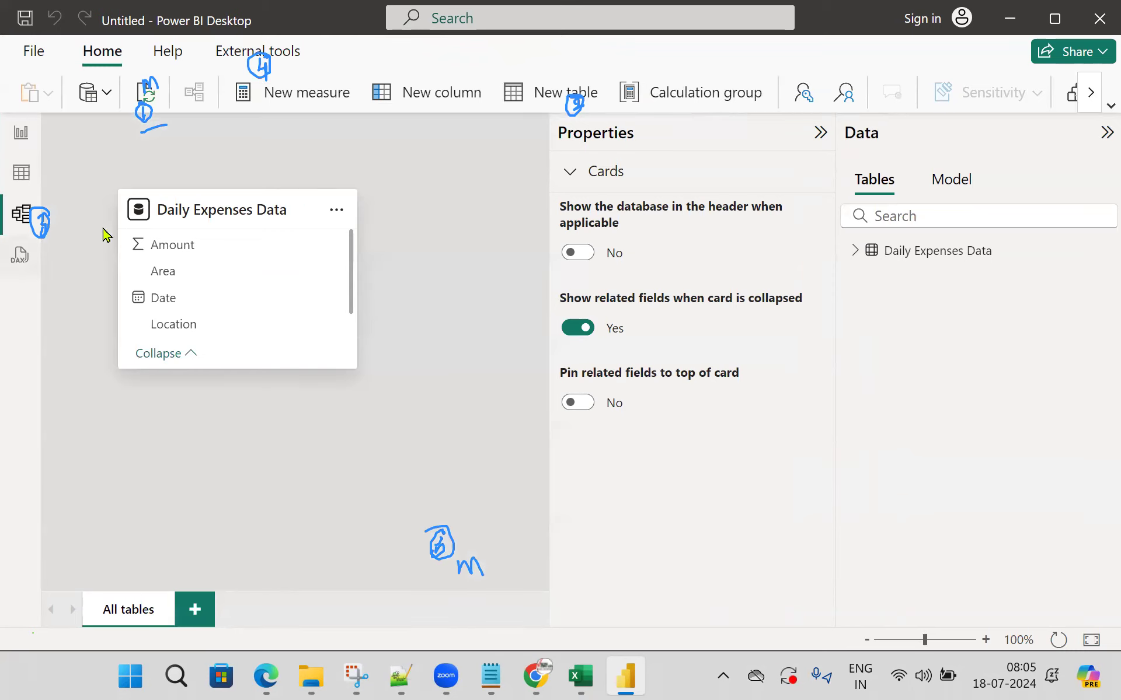
left_click(12, 145)
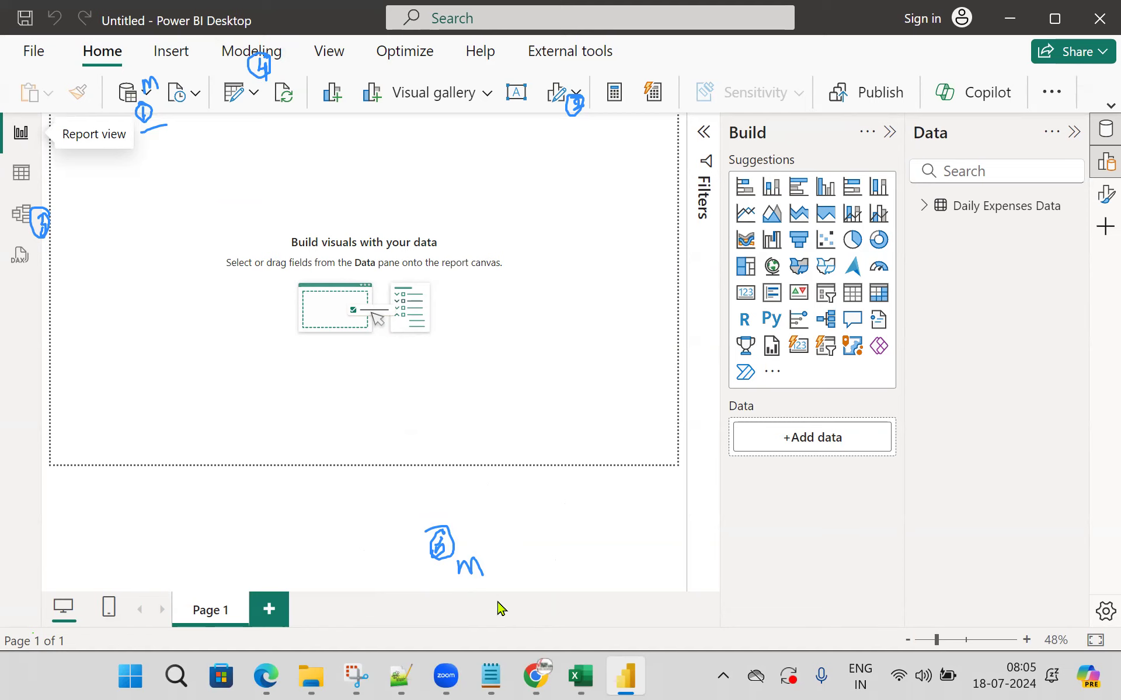
Clear the old screen annotations and draw an arrow, a circle, handwriting and two underlines over the empty report canvas
left_click(749, 63)
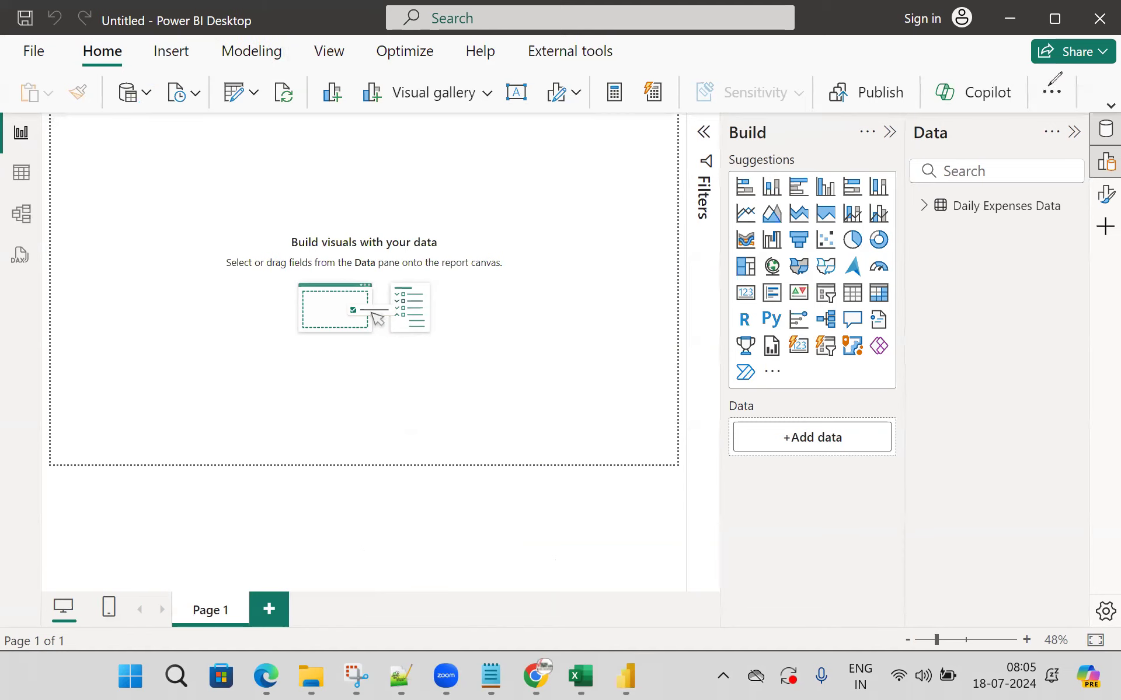
mouse_move(350, 272)
left_mouse_down()
mouse_move(341, 350)
mouse_move(356, 330)
left_mouse_up()
mouse_move(402, 280)
left_mouse_down()
mouse_move(509, 309)
mouse_move(611, 264)
mouse_move(607, 318)
left_mouse_up()
left_click_drag(415, 353, 573, 320)
left_click_drag(408, 379, 639, 374)
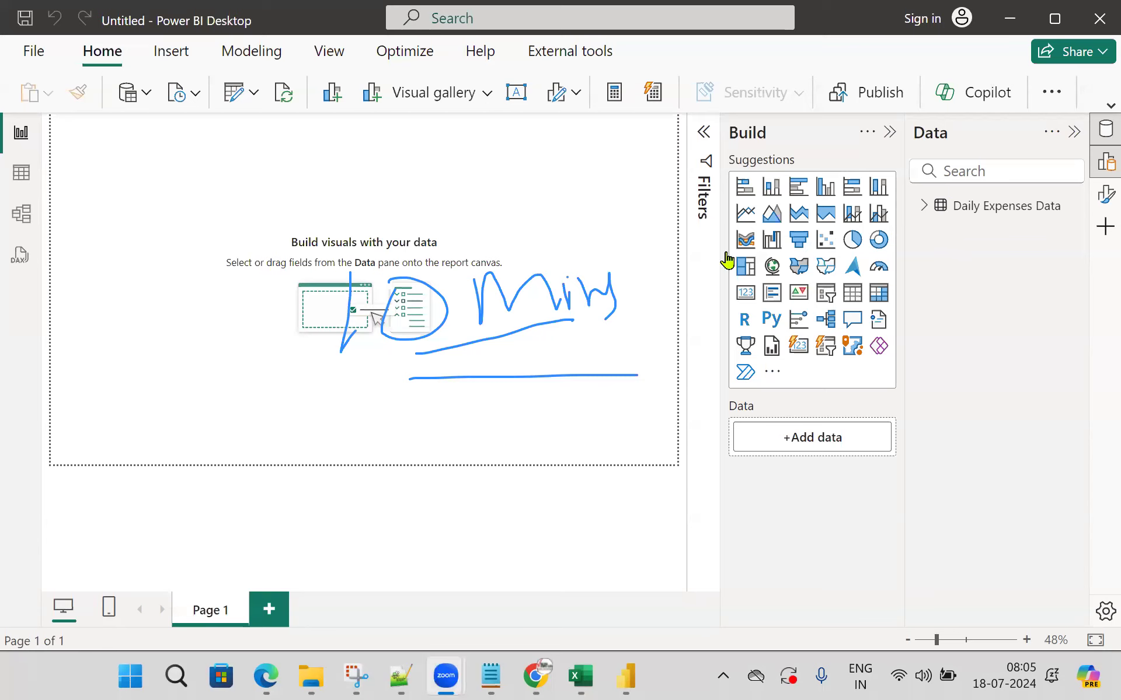
Clear the drawings from the screen and collapse the Data and Build panes beside the report canvas
left_click(555, 337)
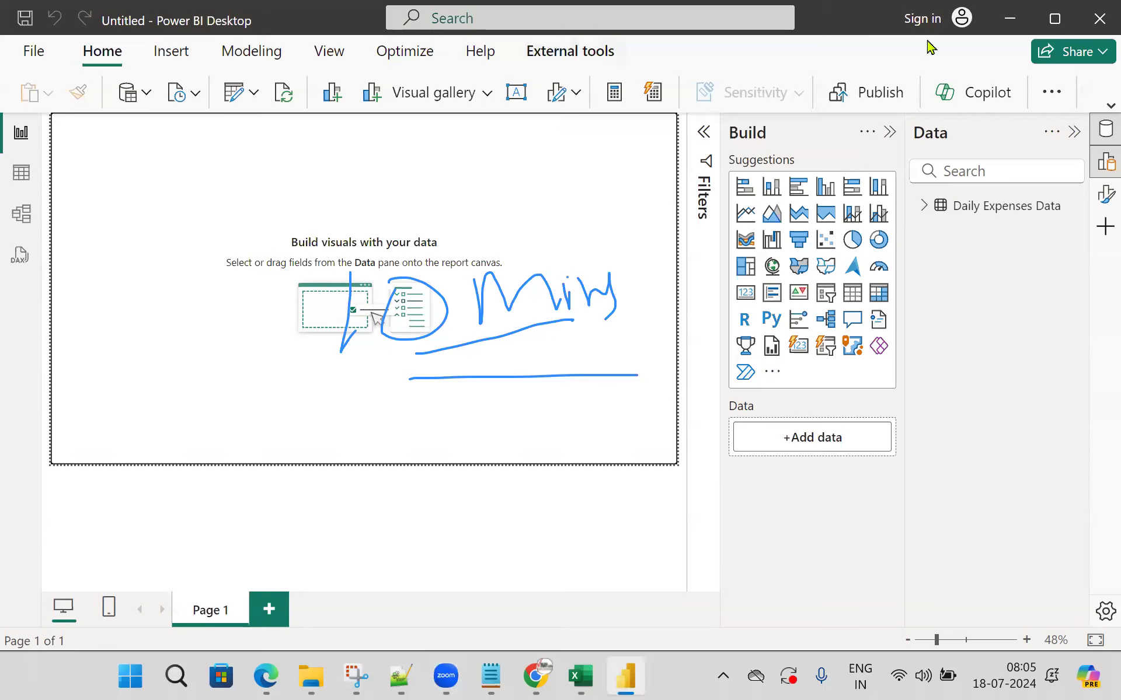
left_click(987, 448)
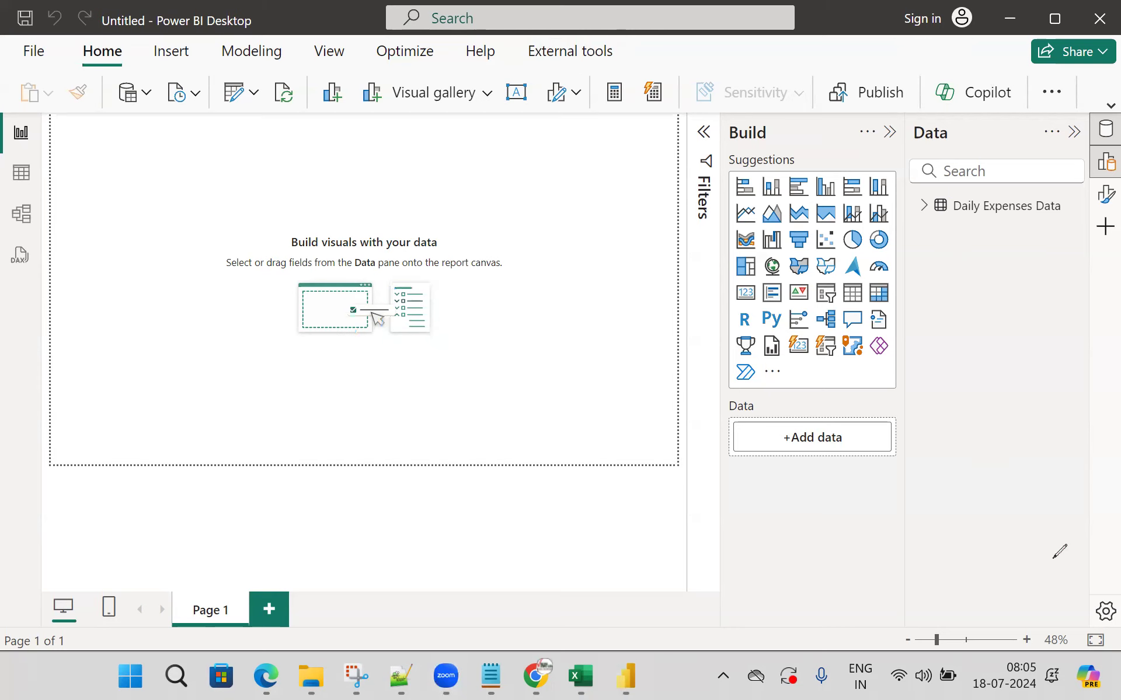
left_click(1073, 133)
left_click(1074, 132)
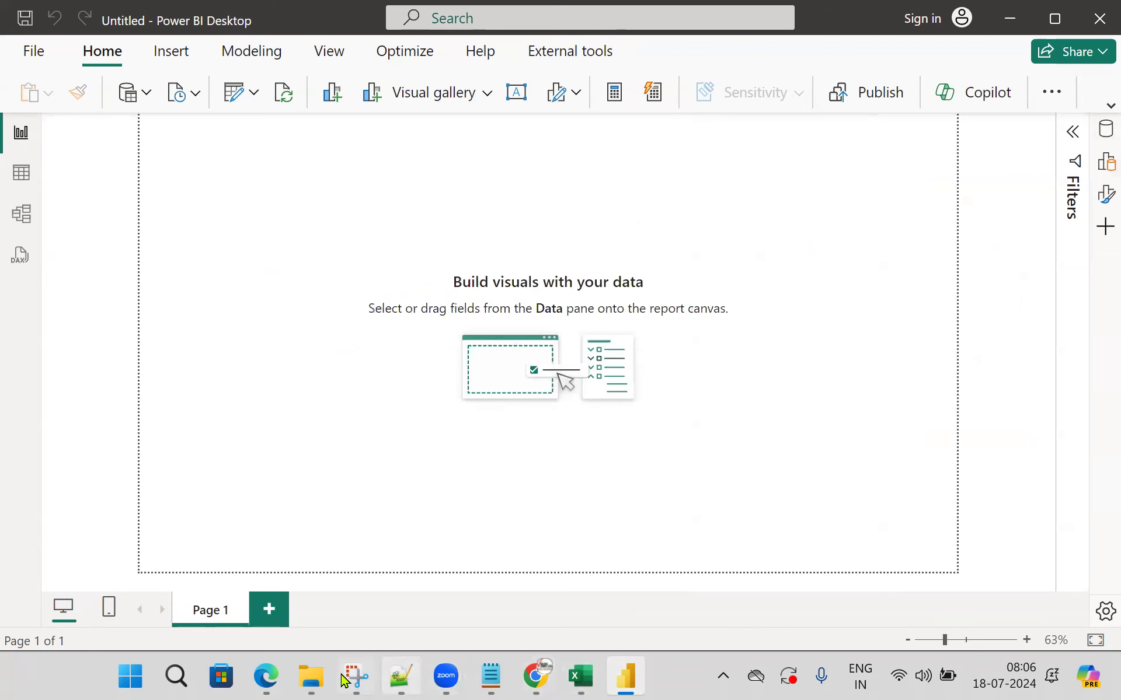
Switch to File Explorer and open the gen_16 slide image from the VINAYAKA_Demo Screens folder
left_click(312, 677)
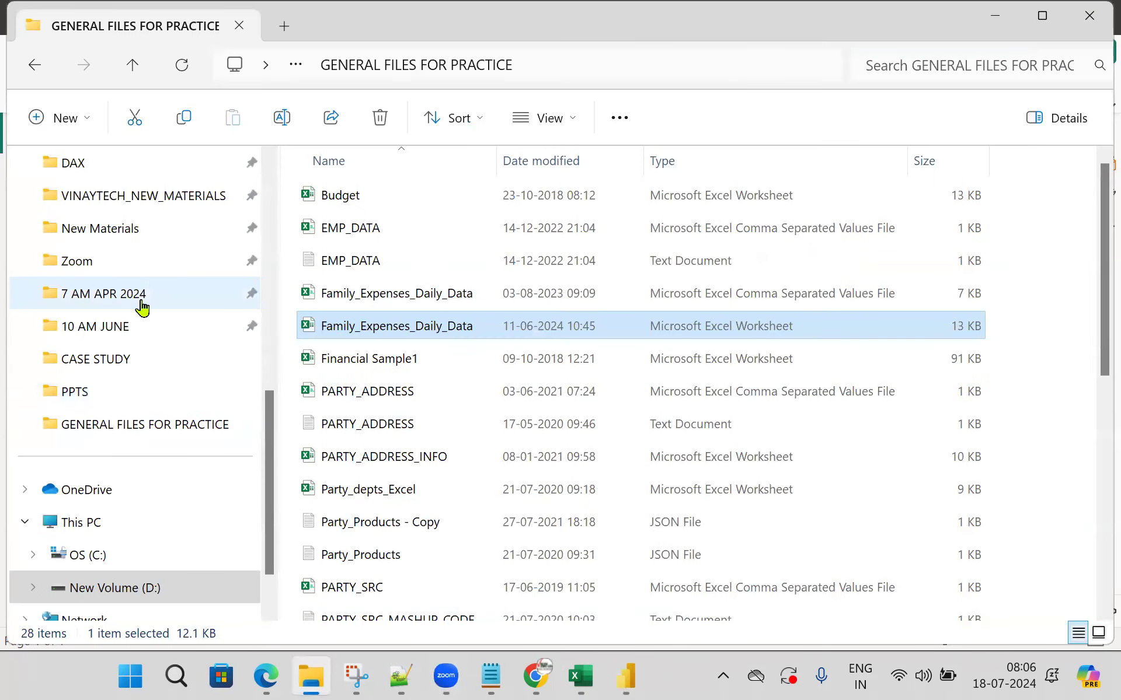
scroll(227, 481, "down", 2)
scroll(228, 482, "up", 5)
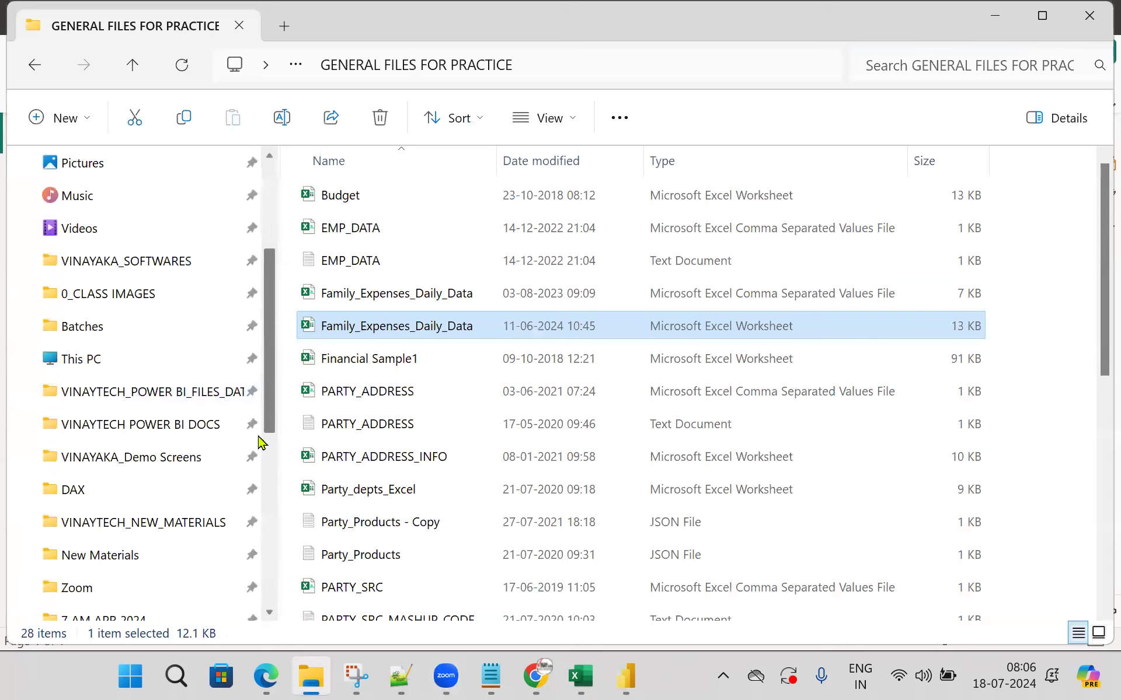
left_click(168, 456)
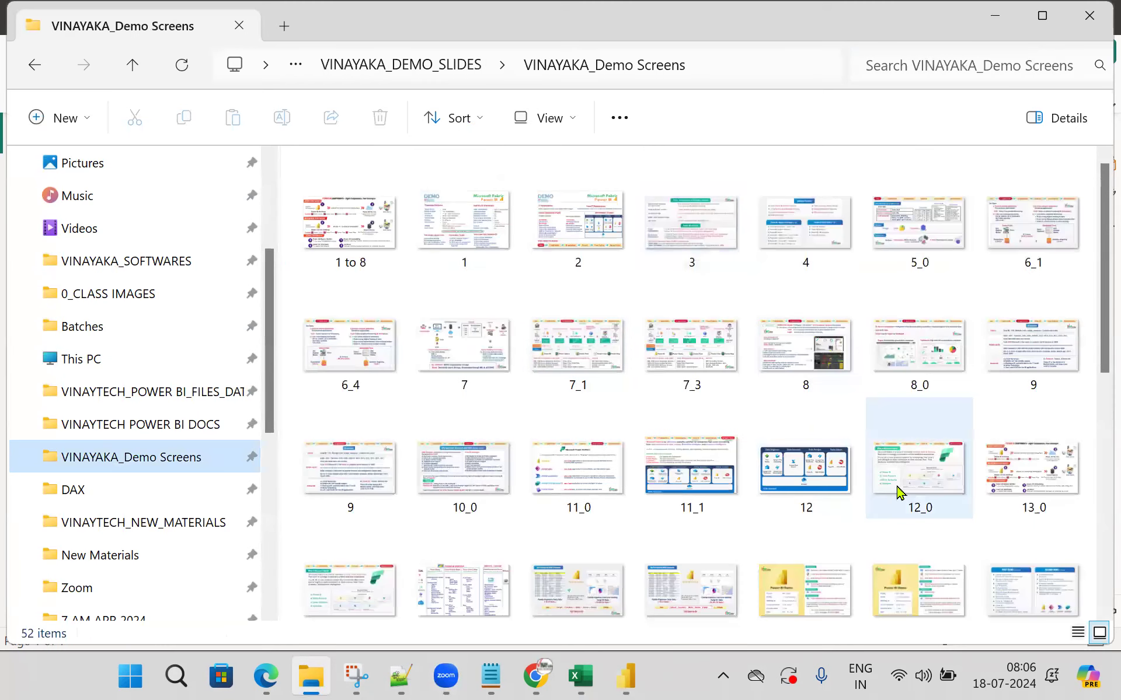
scroll(992, 444, "down", 1)
left_click(1042, 341)
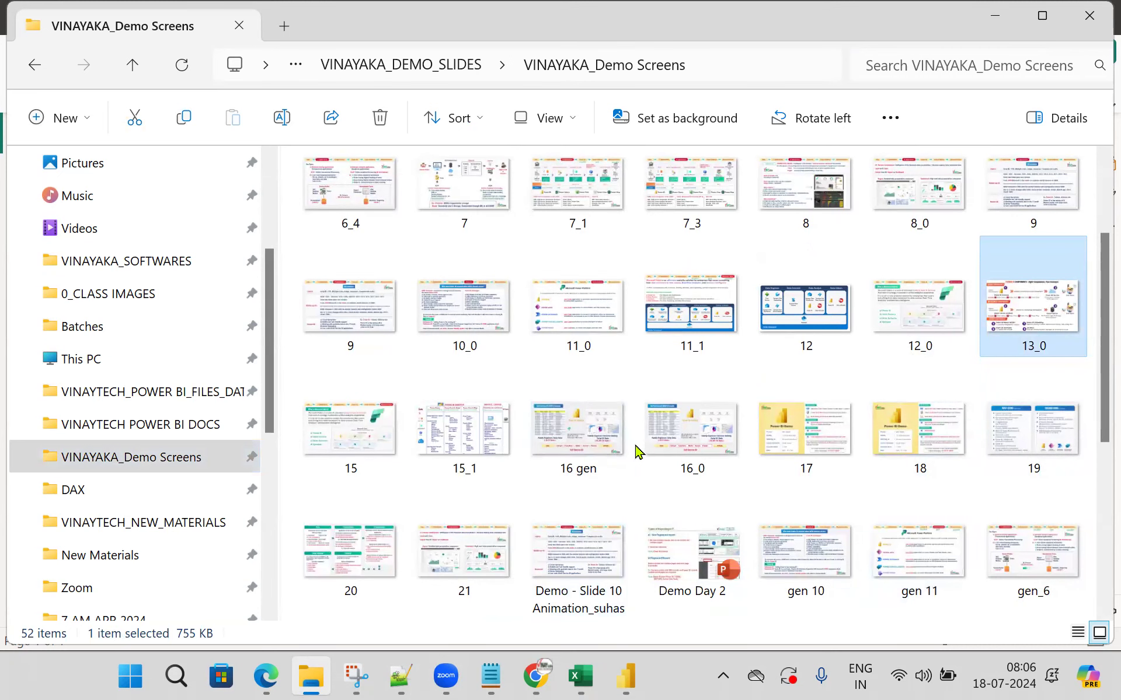
scroll(632, 450, "down", 2)
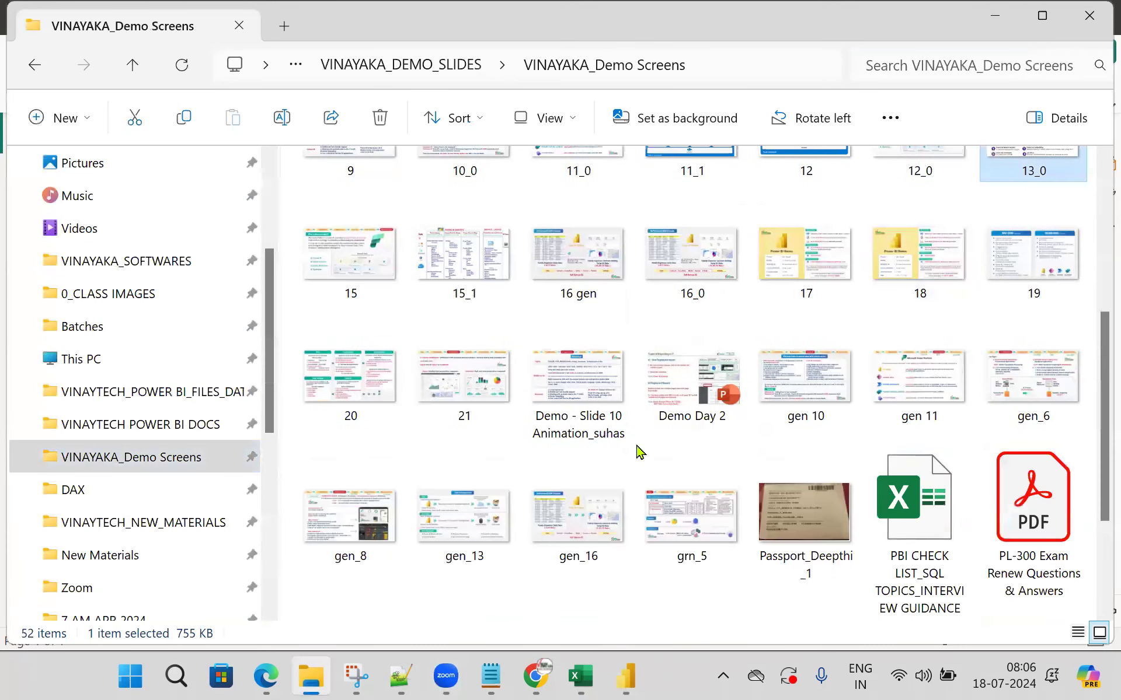
left_click(591, 549)
key("Return")
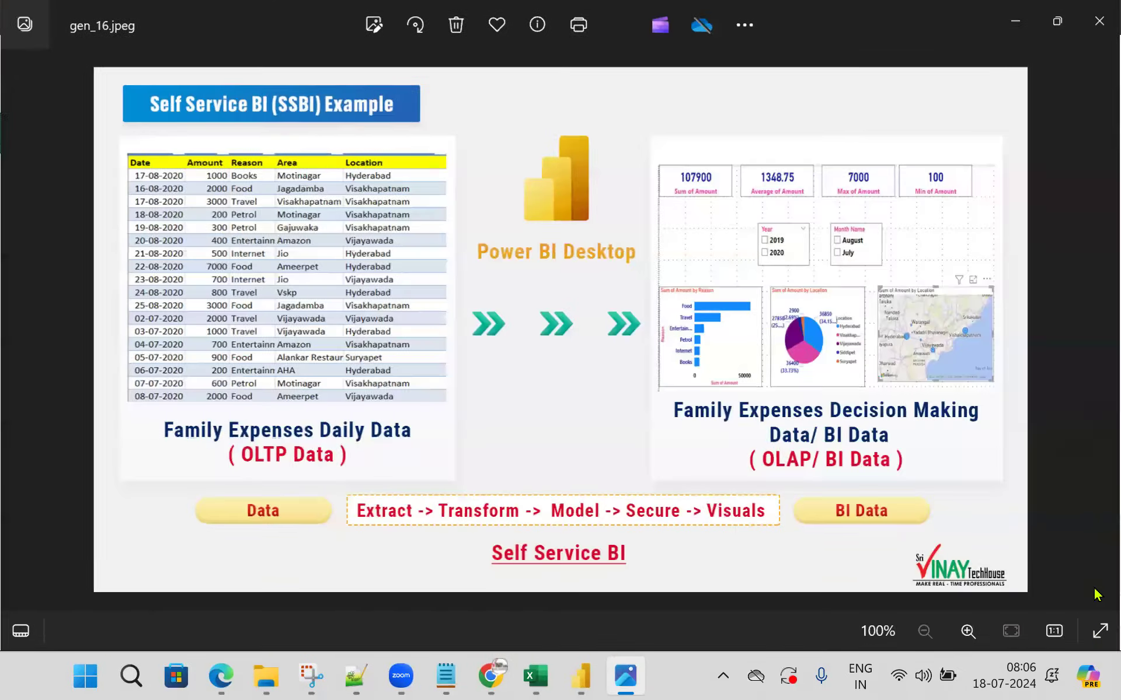
Show the slide full screen, handwrite "Card" above each of the four cards, and note that they show a single value
left_click(1100, 631)
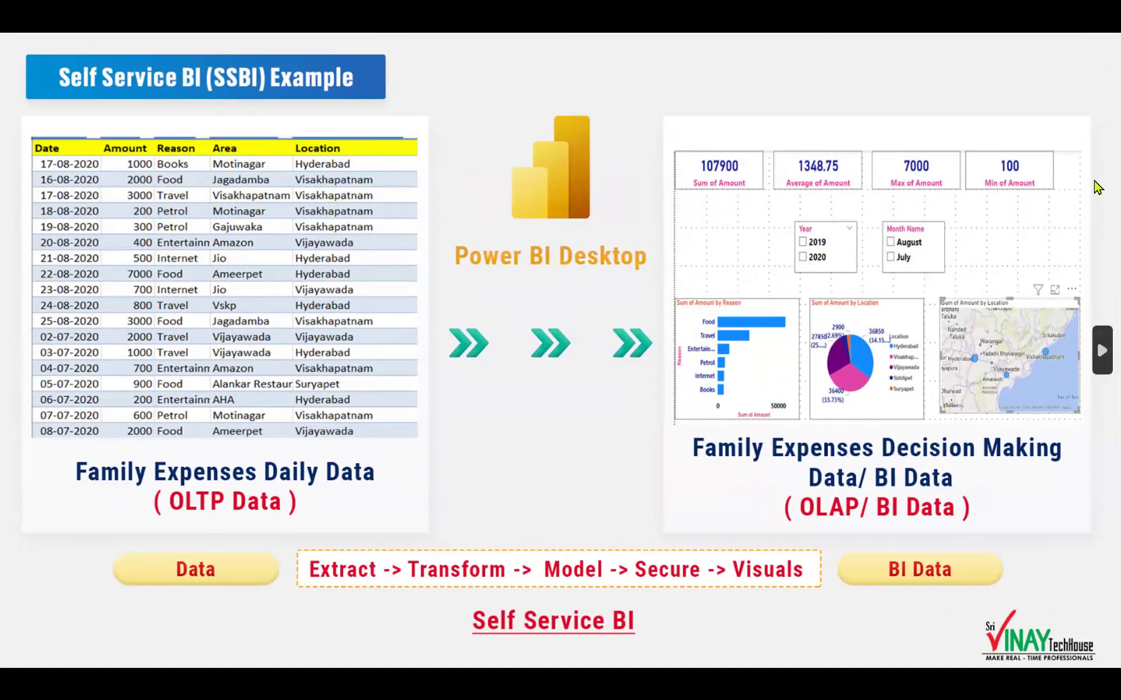
left_click_drag(716, 115, 709, 139)
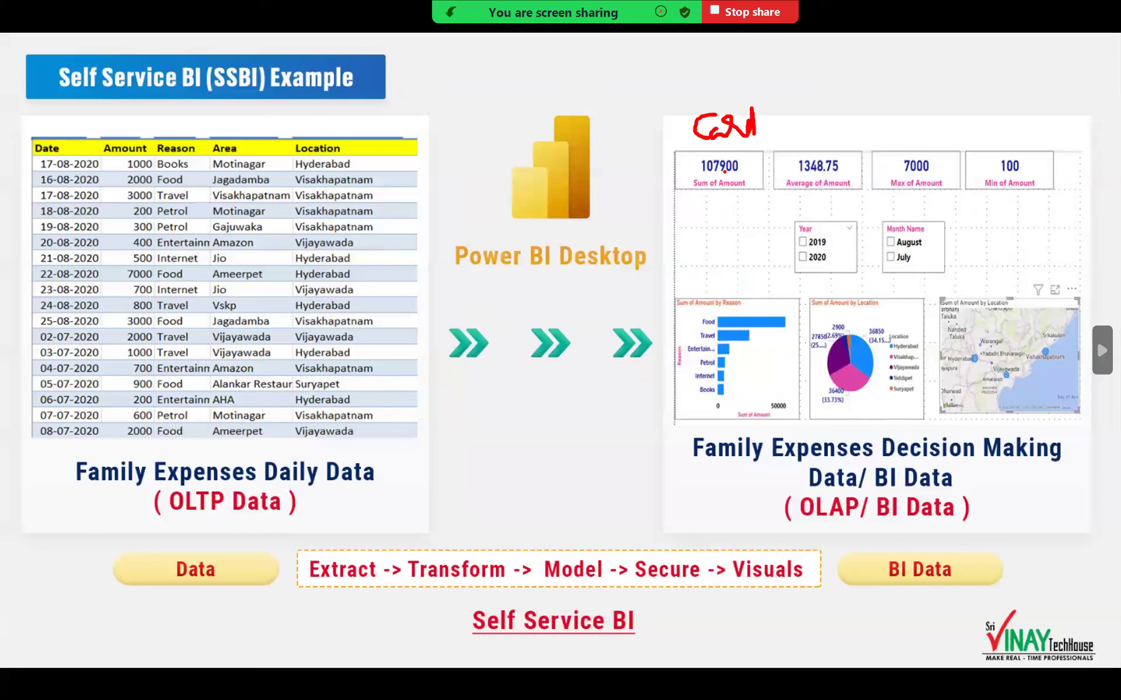
mouse_move(795, 119)
left_mouse_down()
mouse_move(834, 116)
mouse_move(905, 143)
mouse_move(950, 117)
mouse_move(983, 136)
mouse_move(1014, 119)
mouse_move(1041, 156)
left_mouse_up()
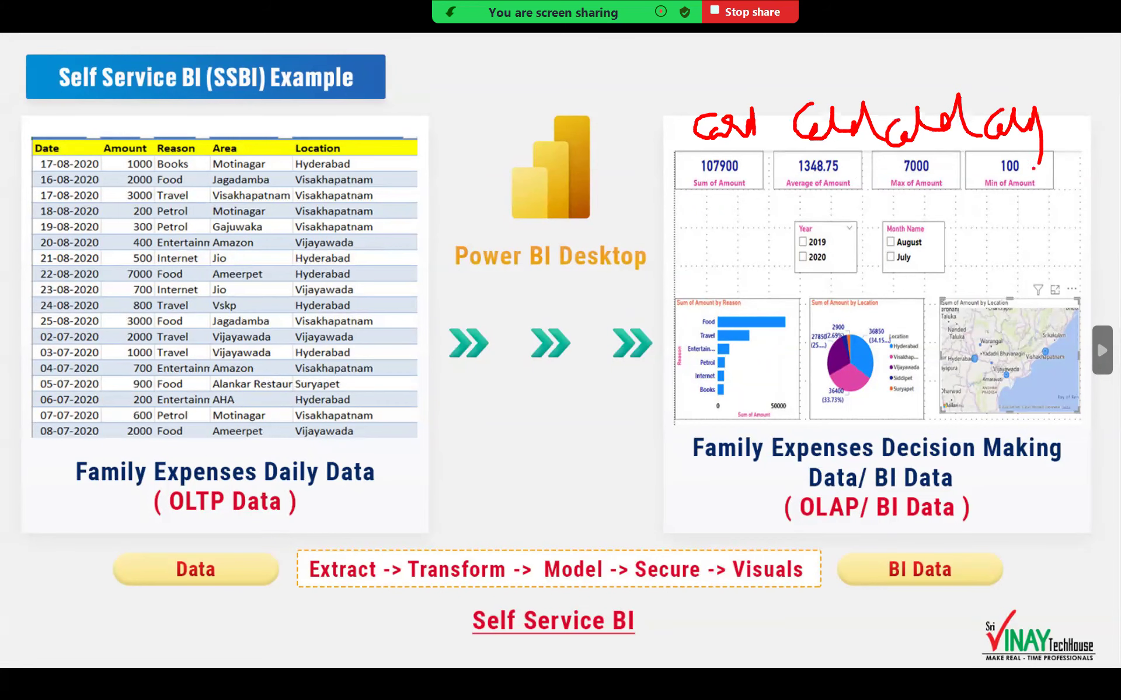
mouse_move(817, 94)
left_mouse_down()
mouse_move(844, 66)
mouse_move(924, 35)
left_mouse_up()
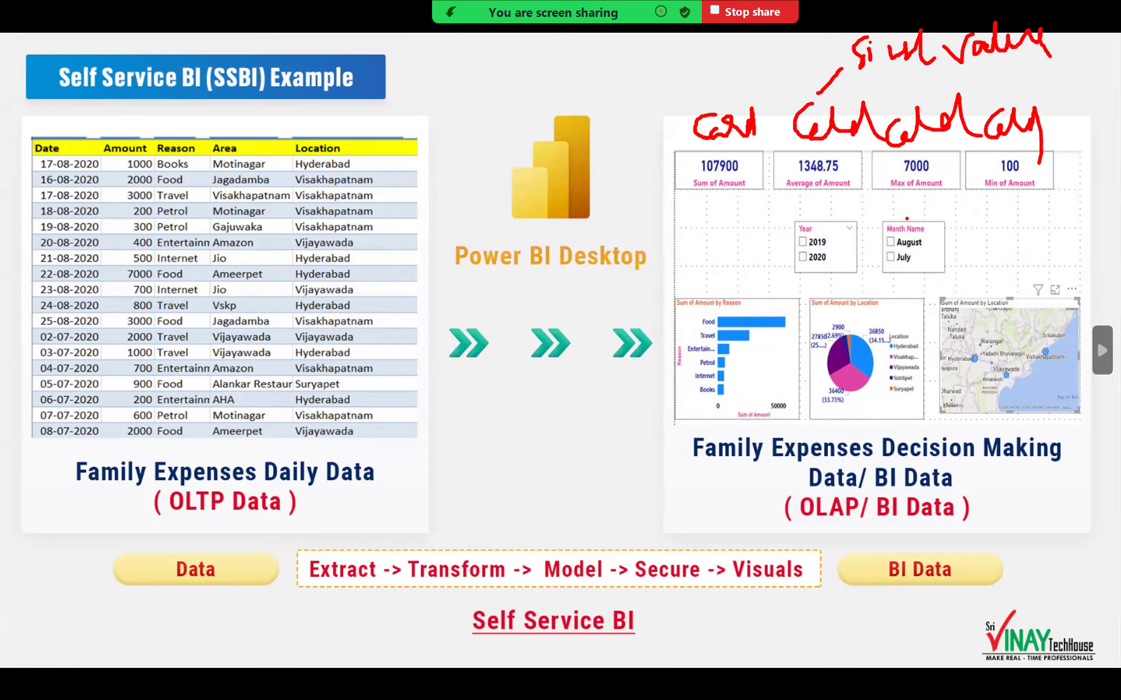
Bracket the Year and Month Name filters with the handwritten label "Slicers" and annotate the bar, pie and map visuals on the slide
left_click_drag(957, 215, 912, 288)
left_click_drag(1014, 199, 983, 251)
mouse_move(1041, 222)
left_mouse_down()
mouse_move(1061, 240)
mouse_move(1105, 239)
left_mouse_up()
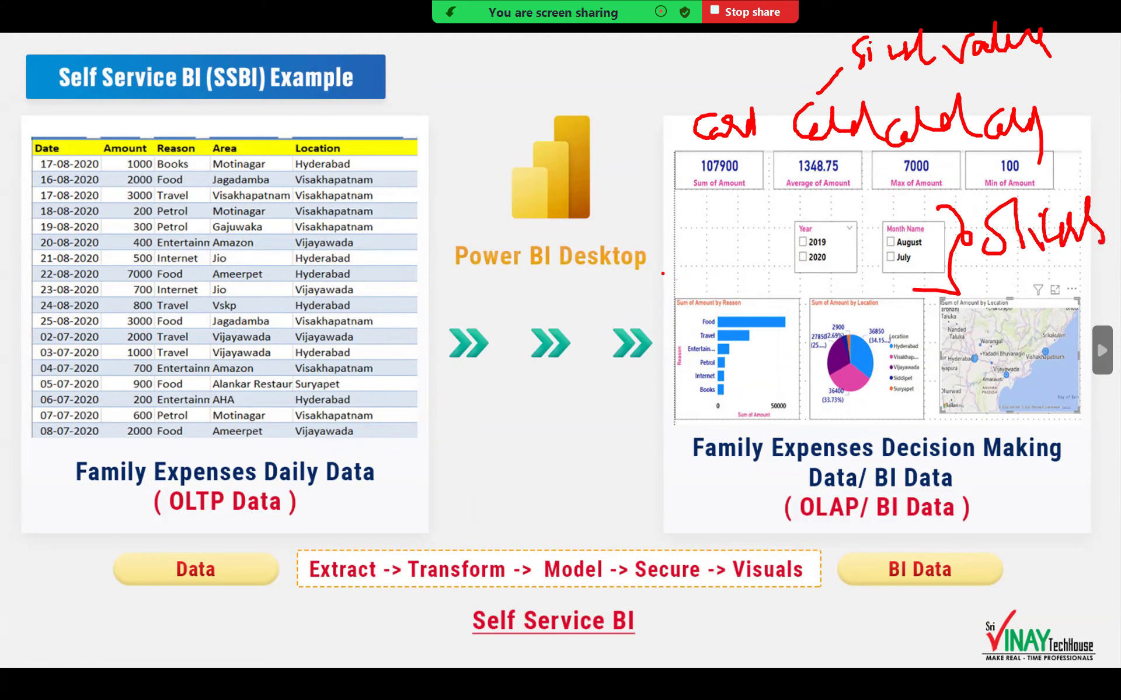
left_click_drag(705, 263, 711, 292)
mouse_move(712, 269)
left_mouse_down()
mouse_move(774, 292)
mouse_move(789, 266)
mouse_move(828, 307)
left_mouse_up()
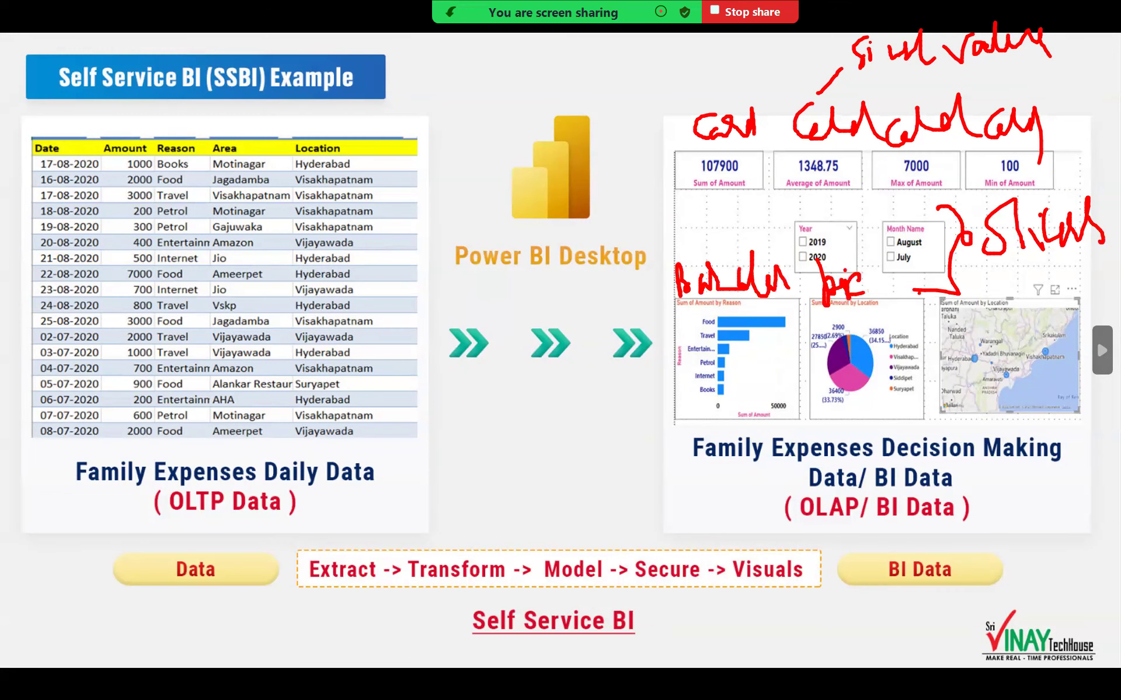
left_click_drag(962, 274, 1027, 318)
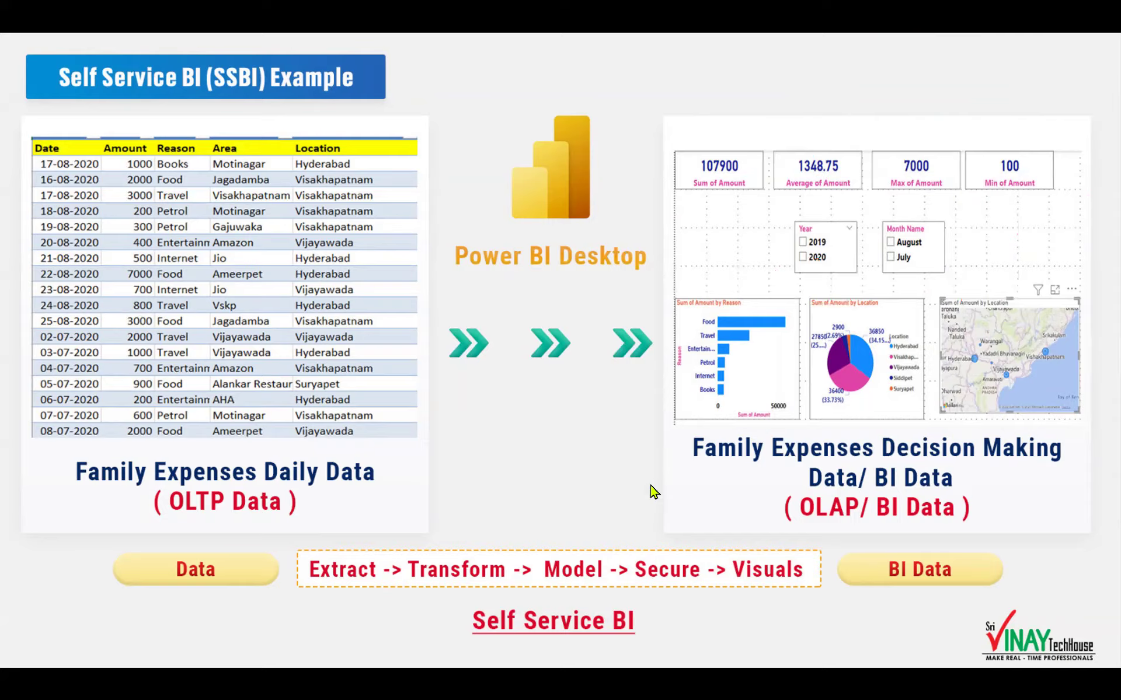
Switch to Power BI Desktop, look through the Filters and Customize panes, and collapse both again
key("alt+Tab")
key("alt+Tab")
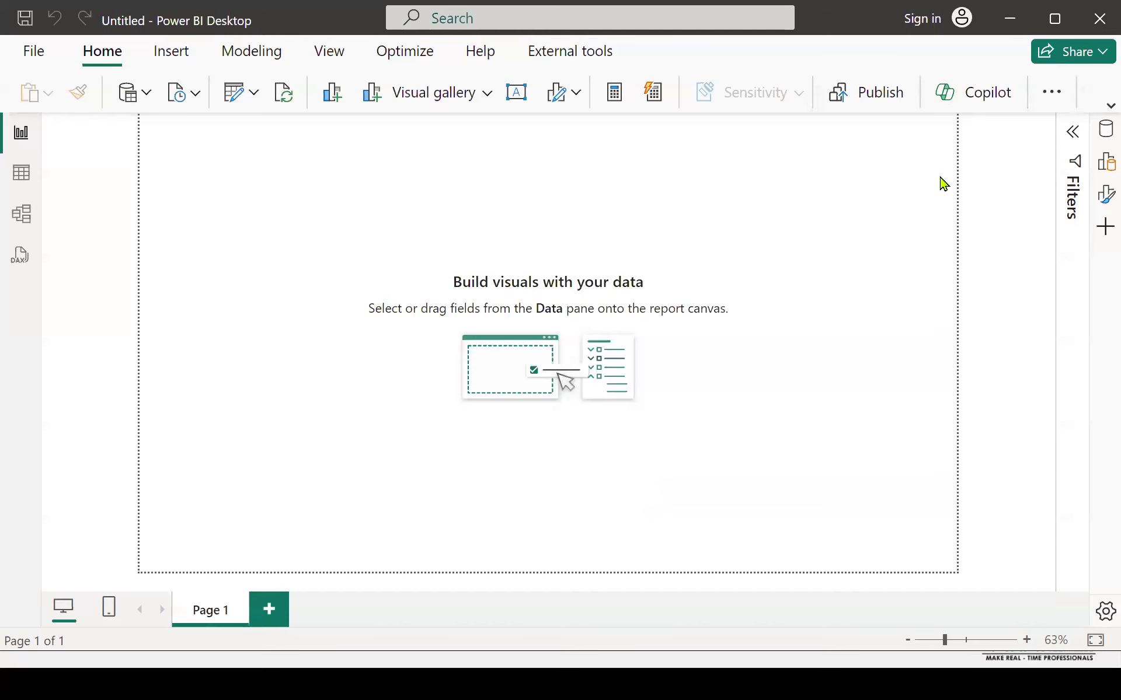
left_click(1073, 132)
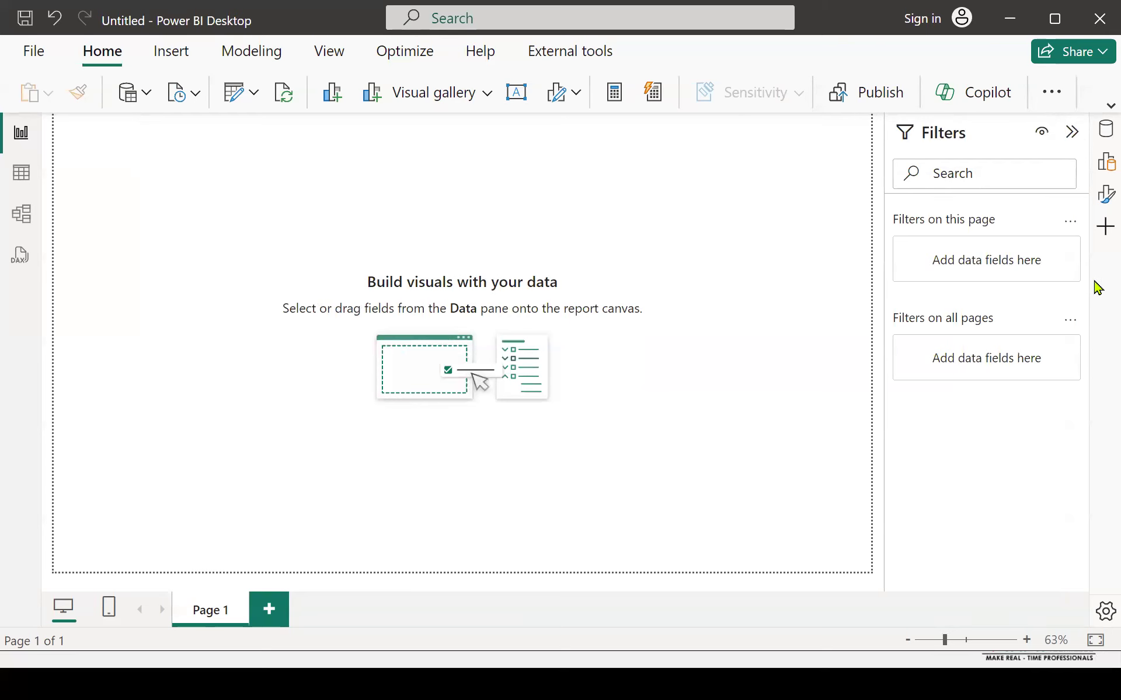
left_click(1103, 229)
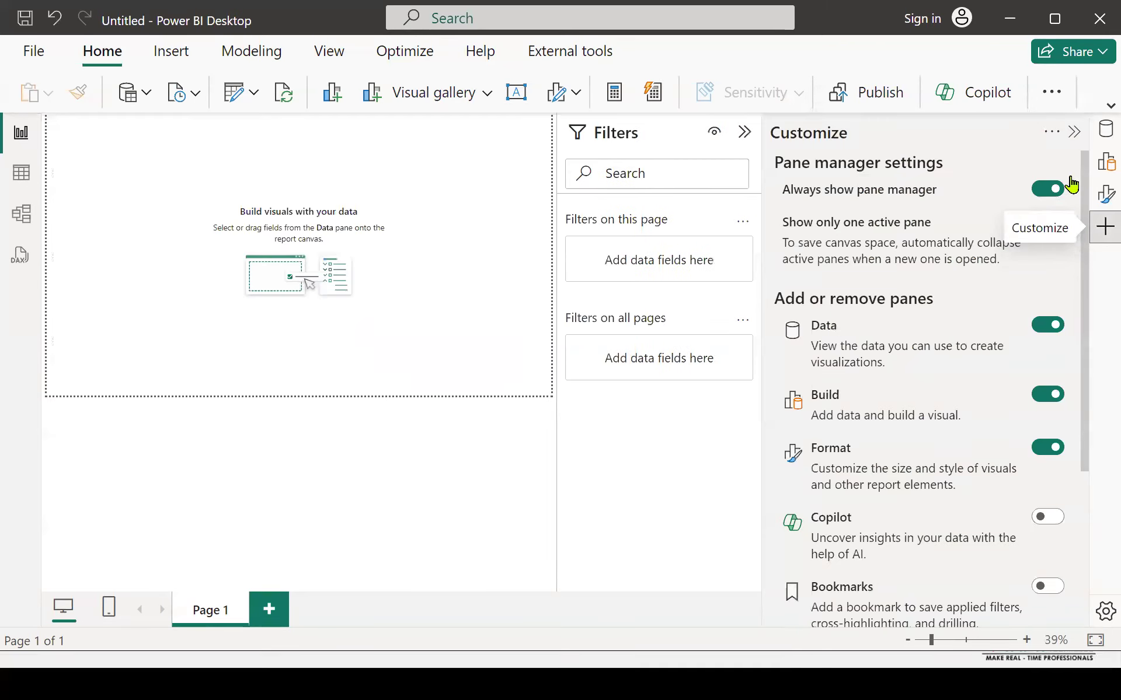
left_click(1072, 133)
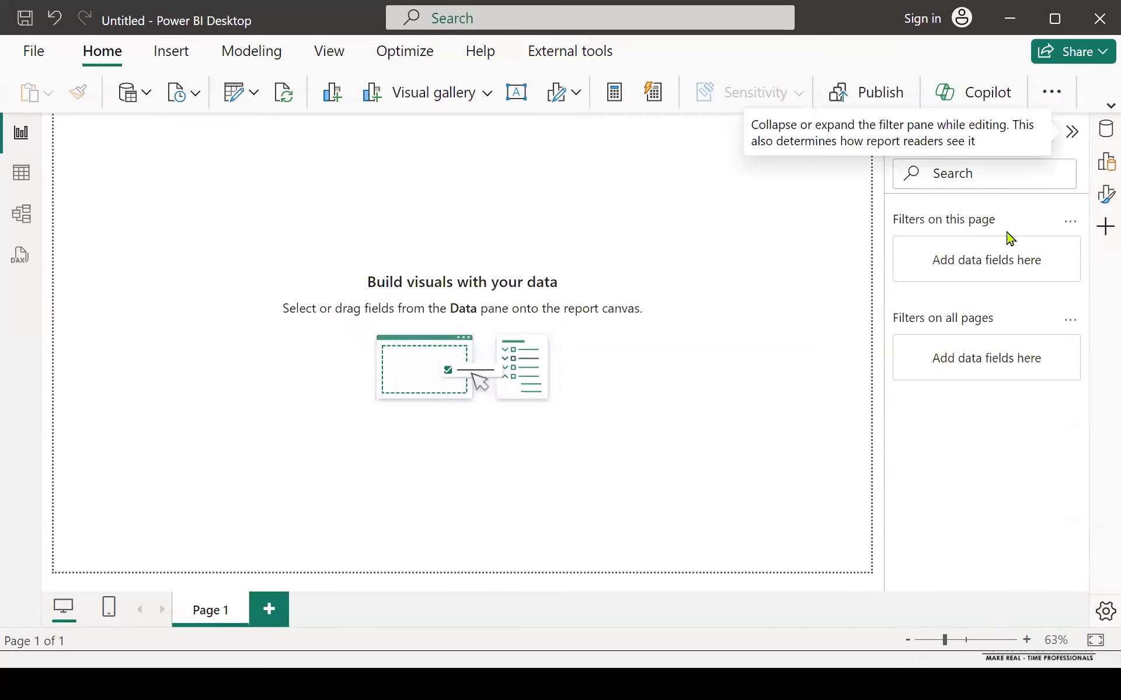
left_click(1072, 132)
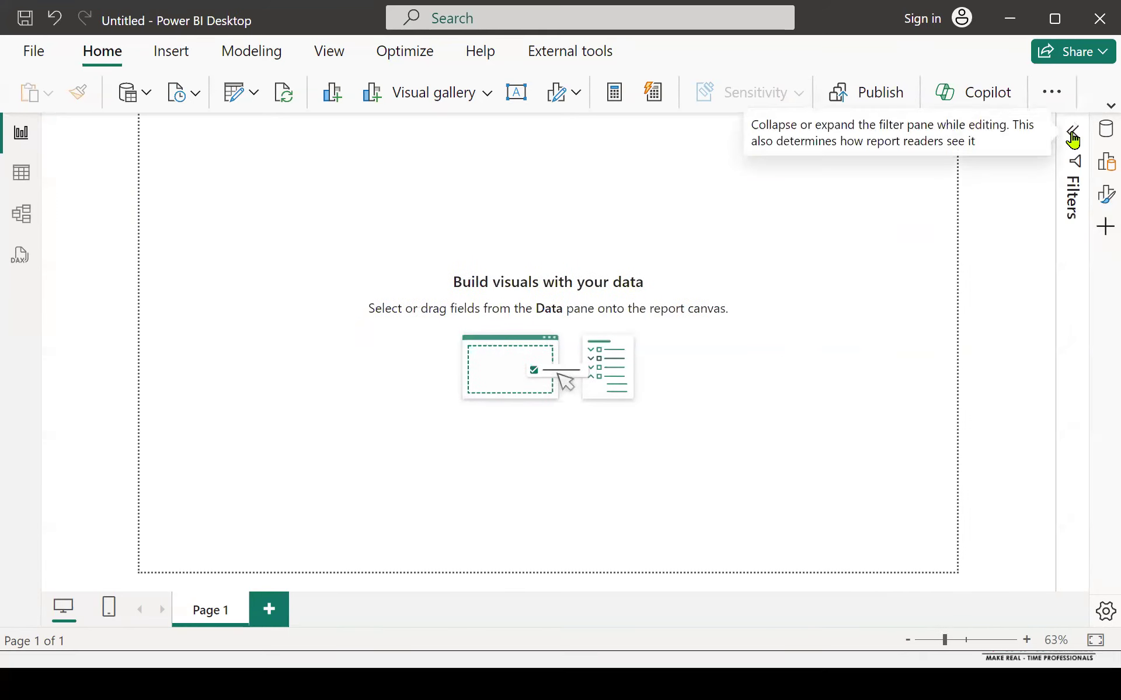
Show the Format and Build panes and add an empty Card visual to Page 1
left_click(1104, 196)
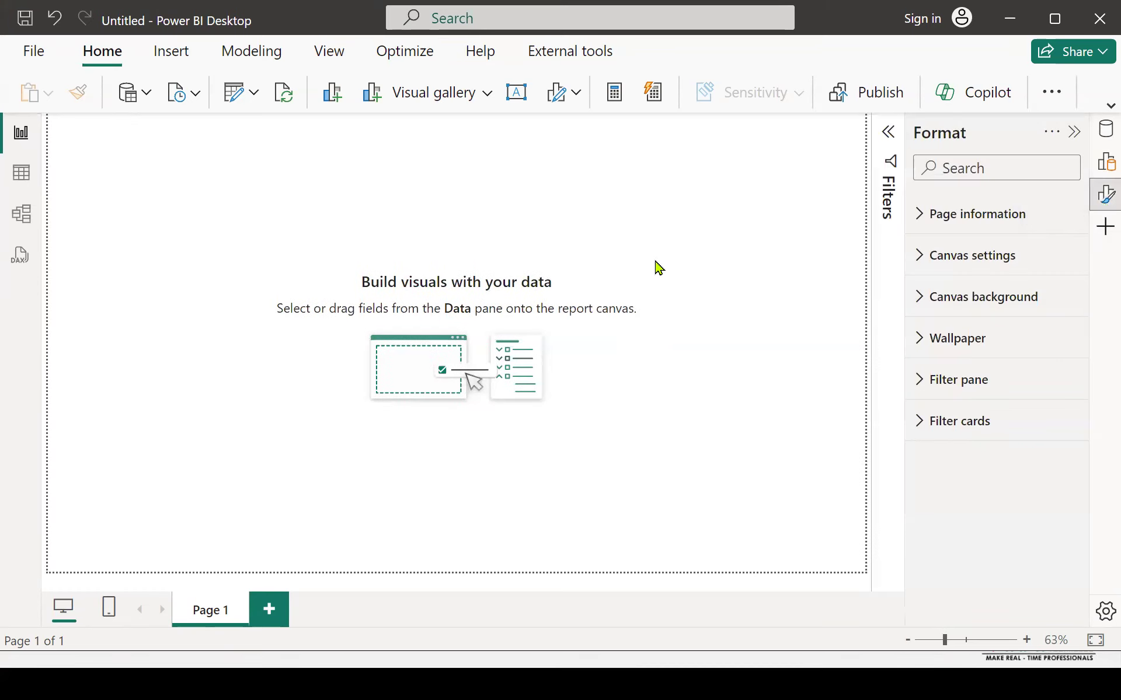
left_click(1104, 162)
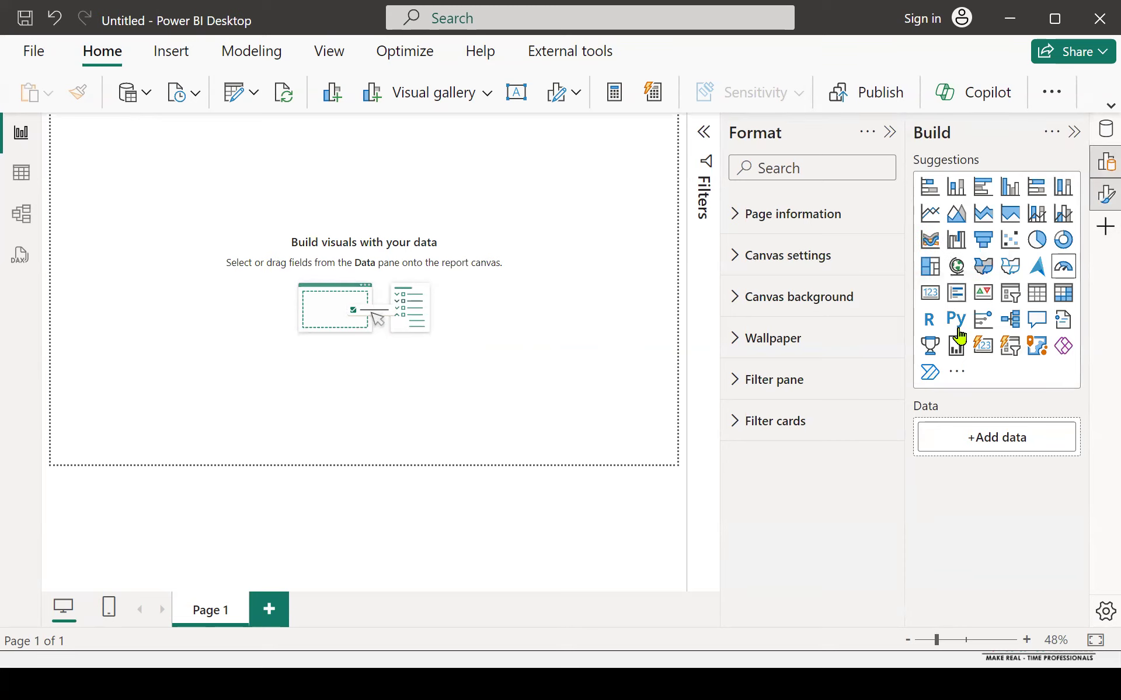
left_click(932, 299)
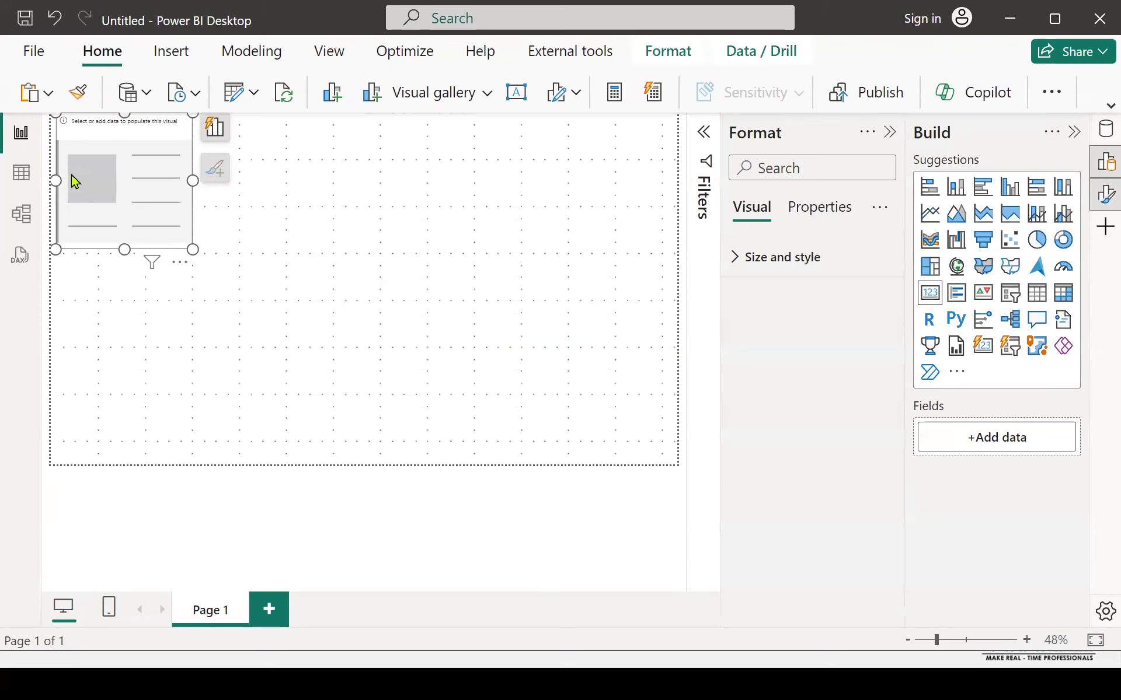
left_click(677, 189)
Expand the Daily Expenses Data fields, add Amount to the card, and deselect the visual
left_click(1102, 138)
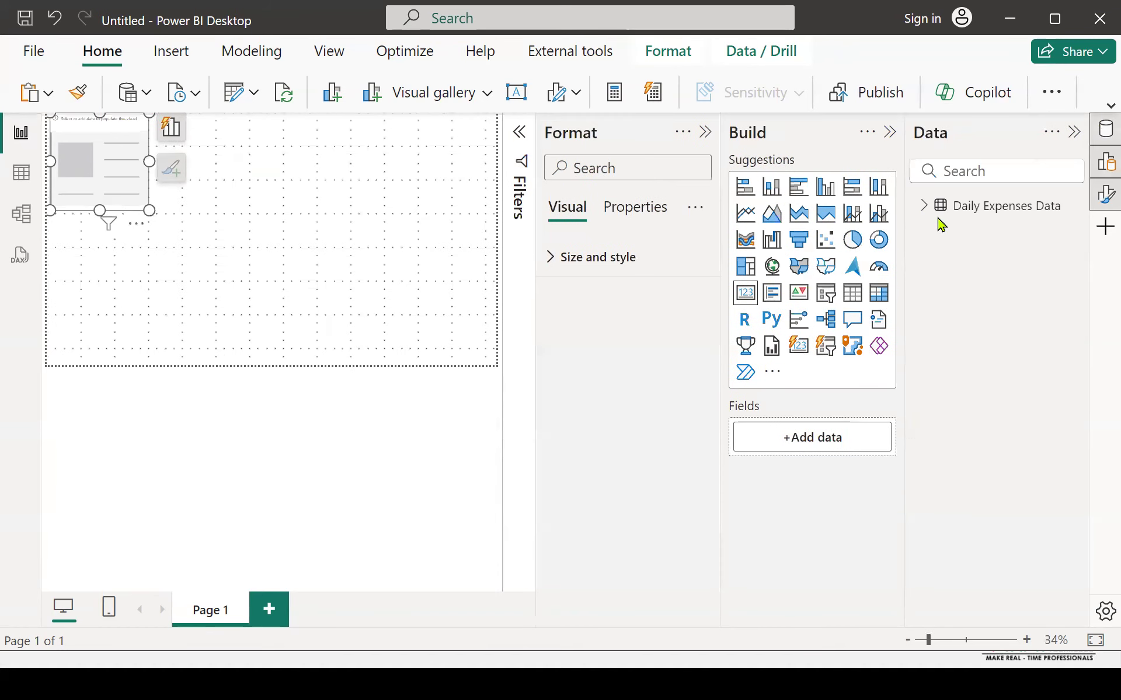
left_click(922, 209)
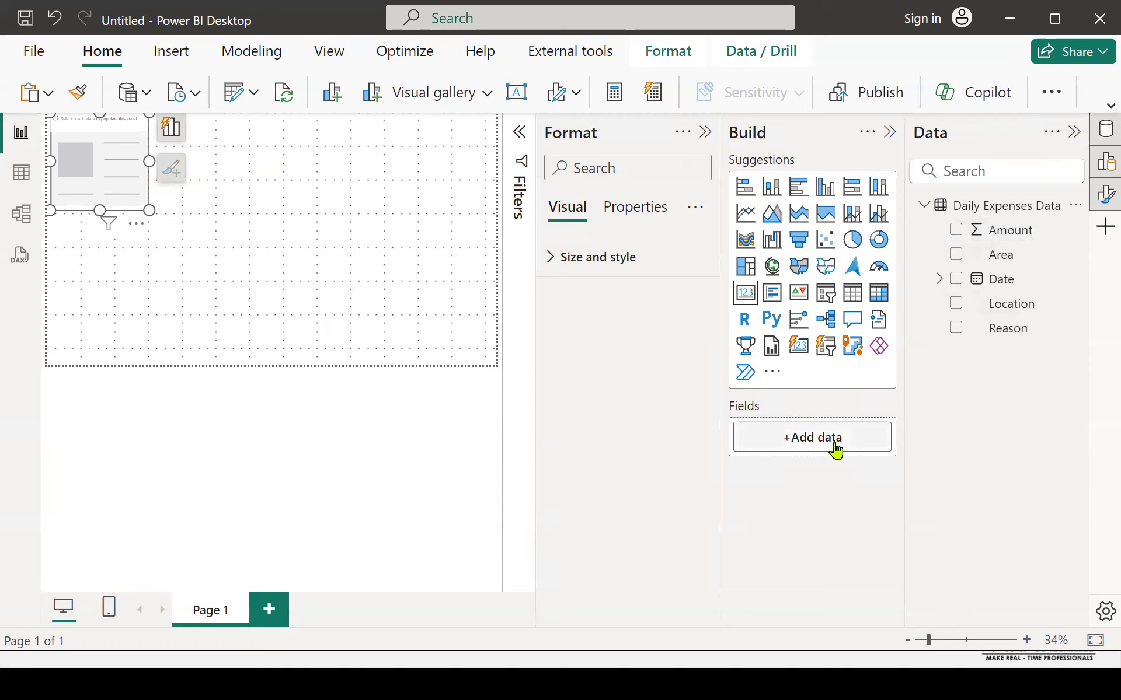
left_click(1075, 134)
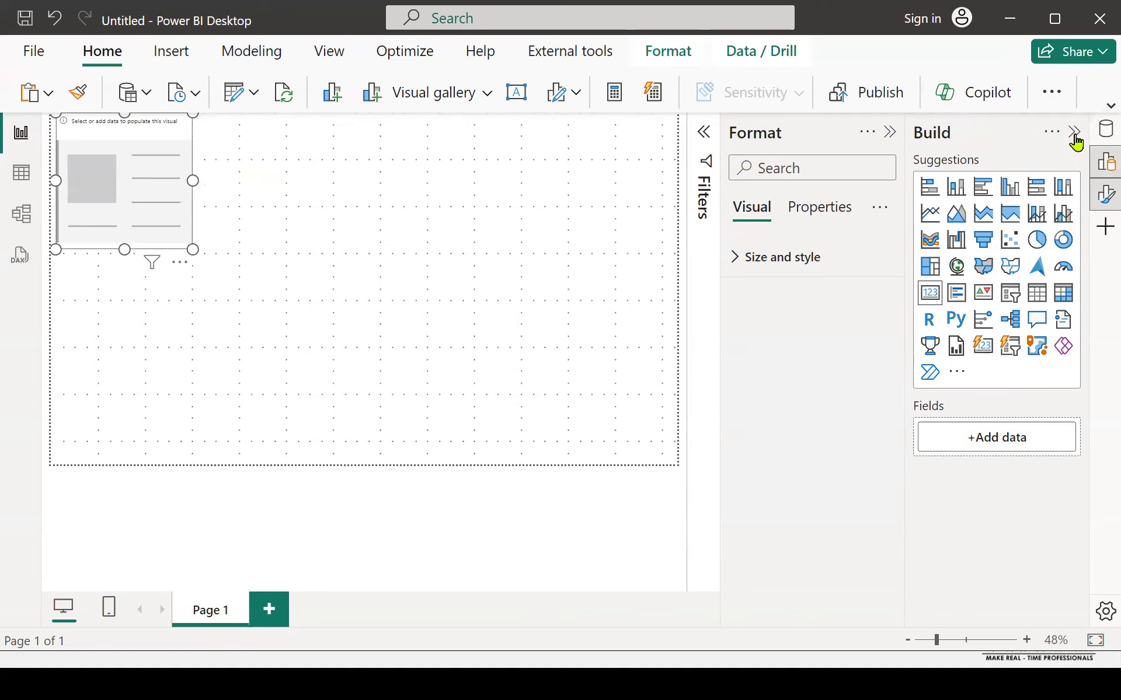
left_click(957, 438)
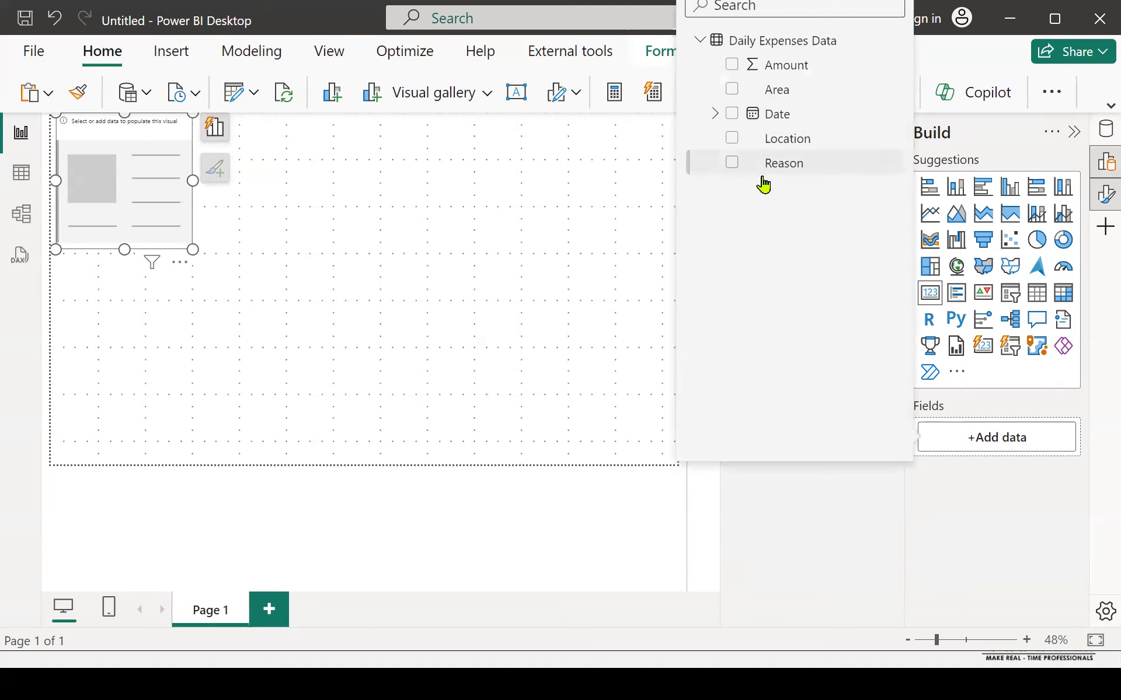
left_click(732, 65)
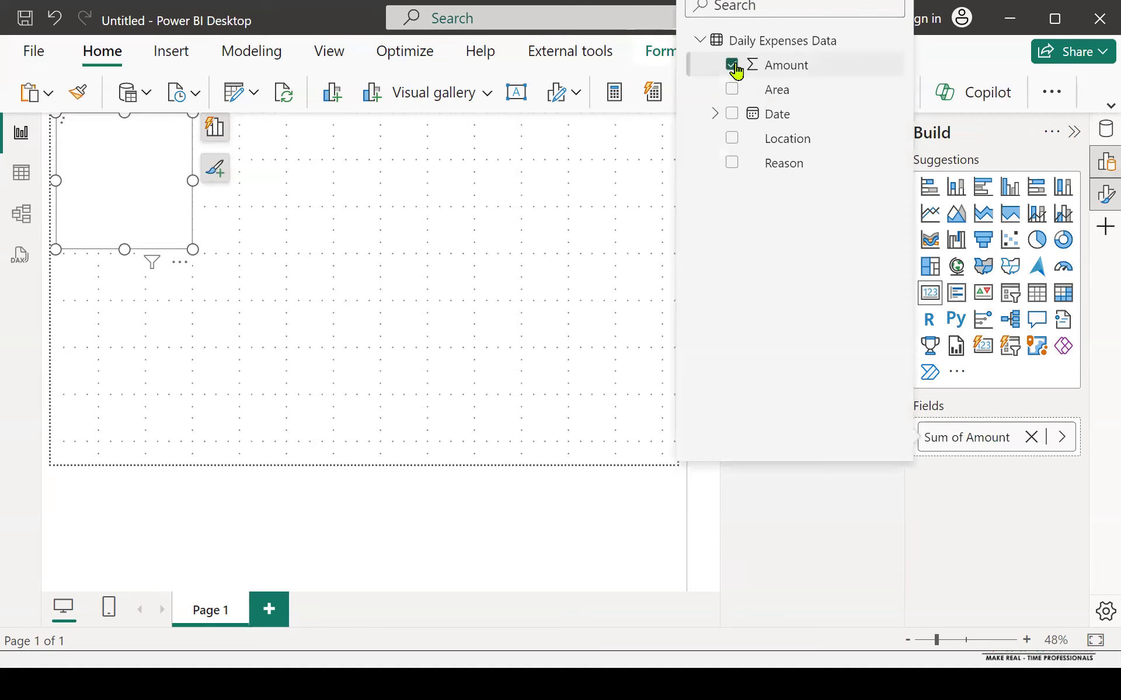
left_click(985, 473)
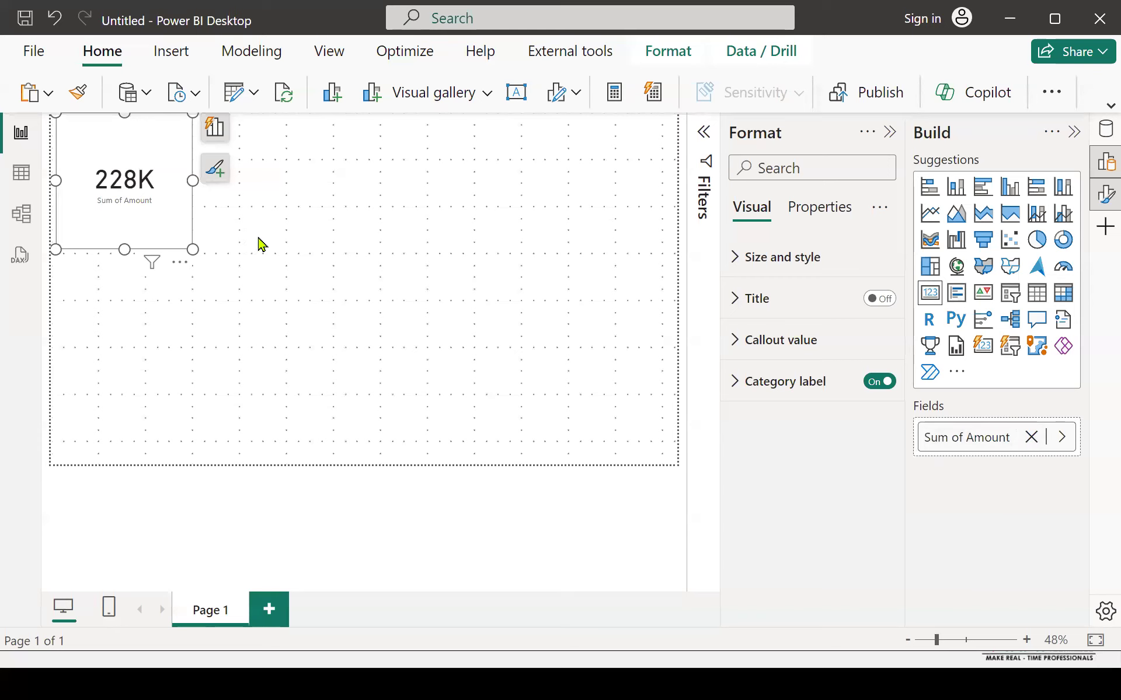
left_click(439, 228)
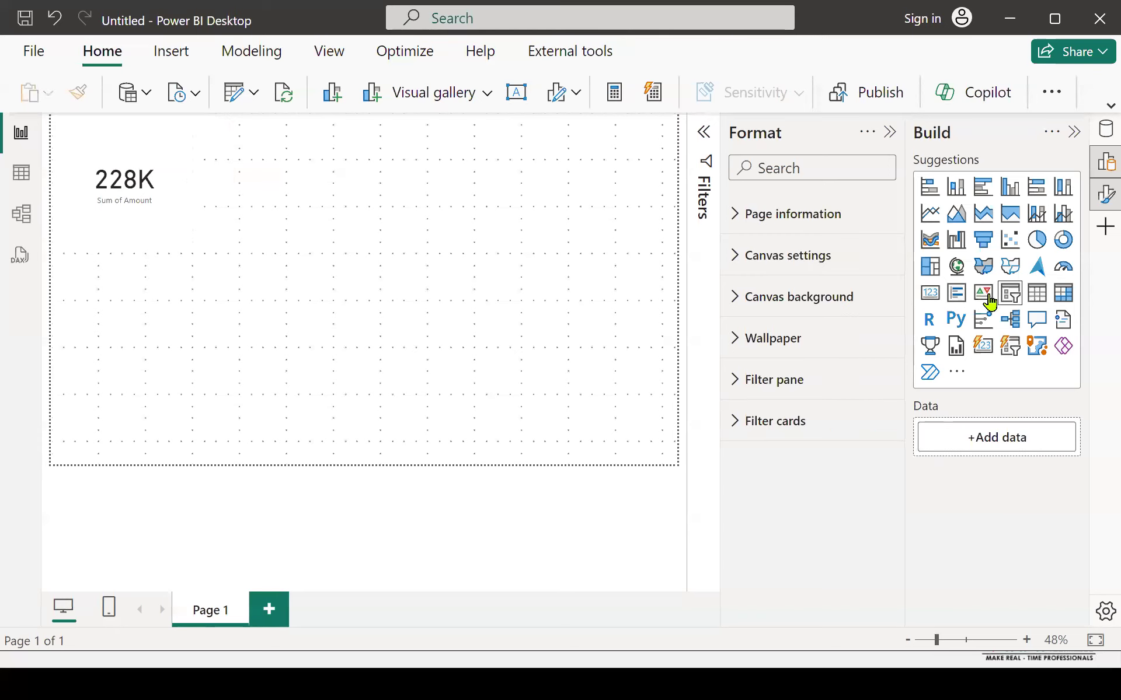
Add a second Card beside the first at the top of the page, showing Amount with Average summarization
left_click(930, 292)
left_click_drag(170, 297, 422, 156)
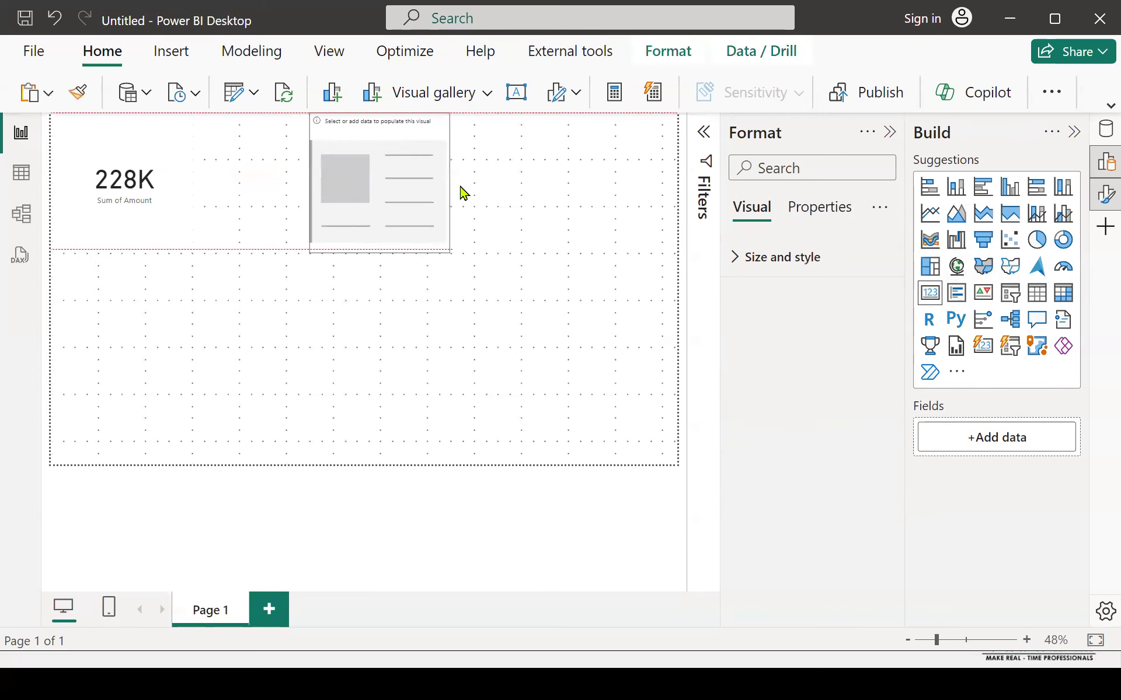
left_click(976, 444)
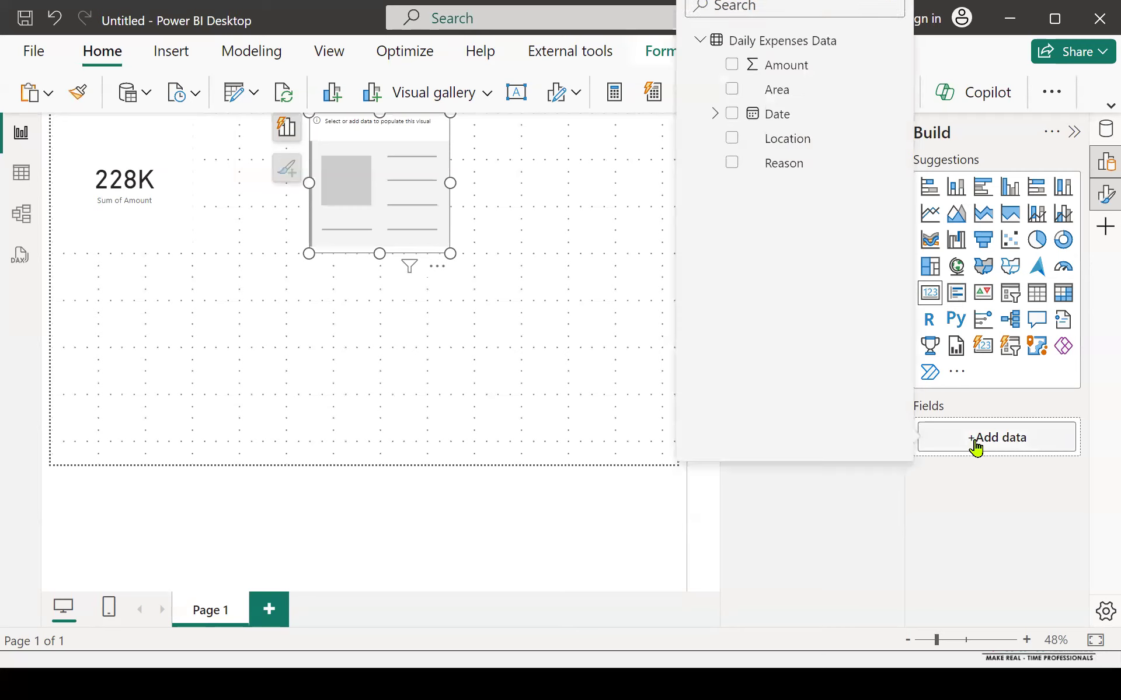
left_click(732, 65)
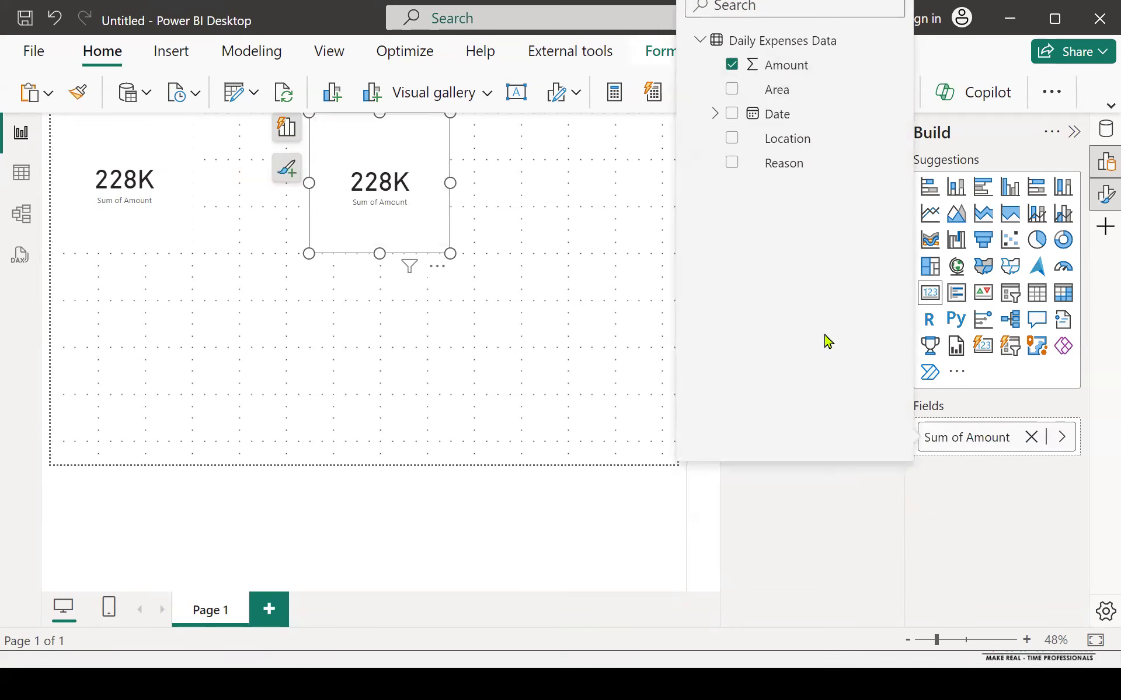
left_click(1063, 444)
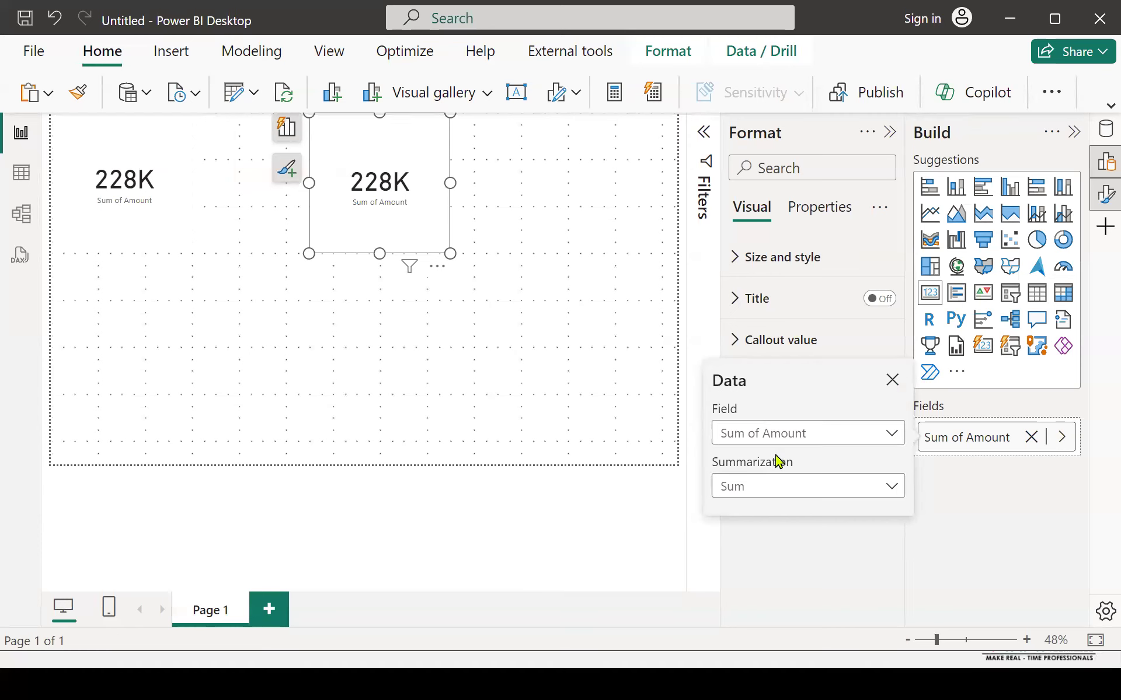
left_click(796, 493)
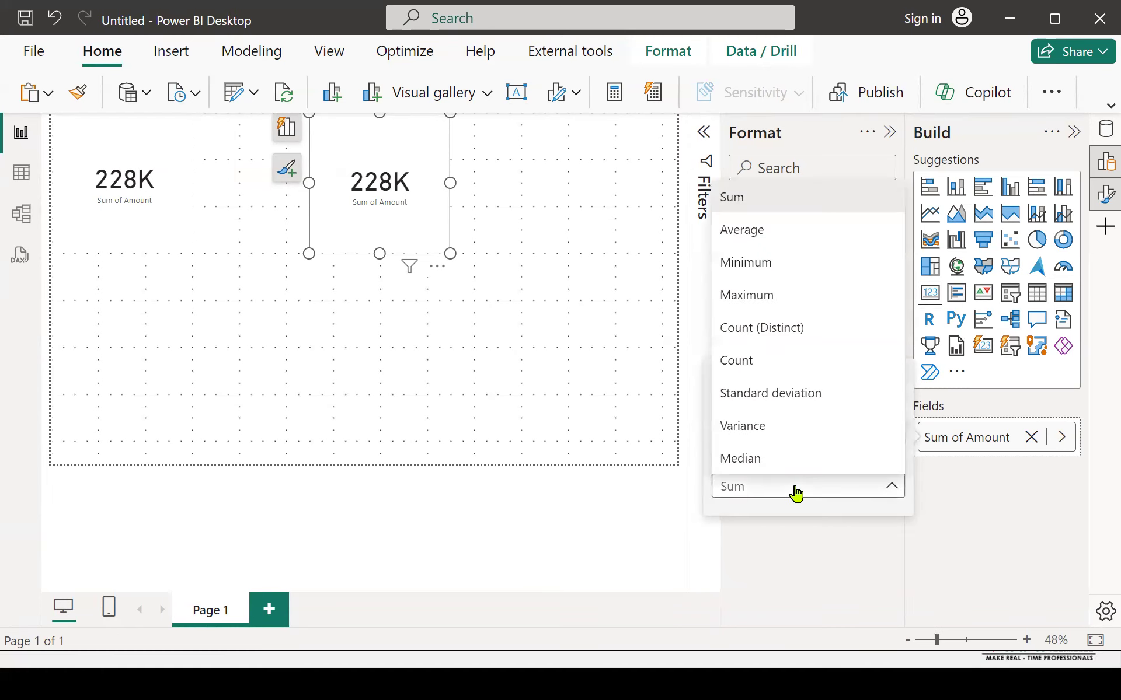
left_click(761, 241)
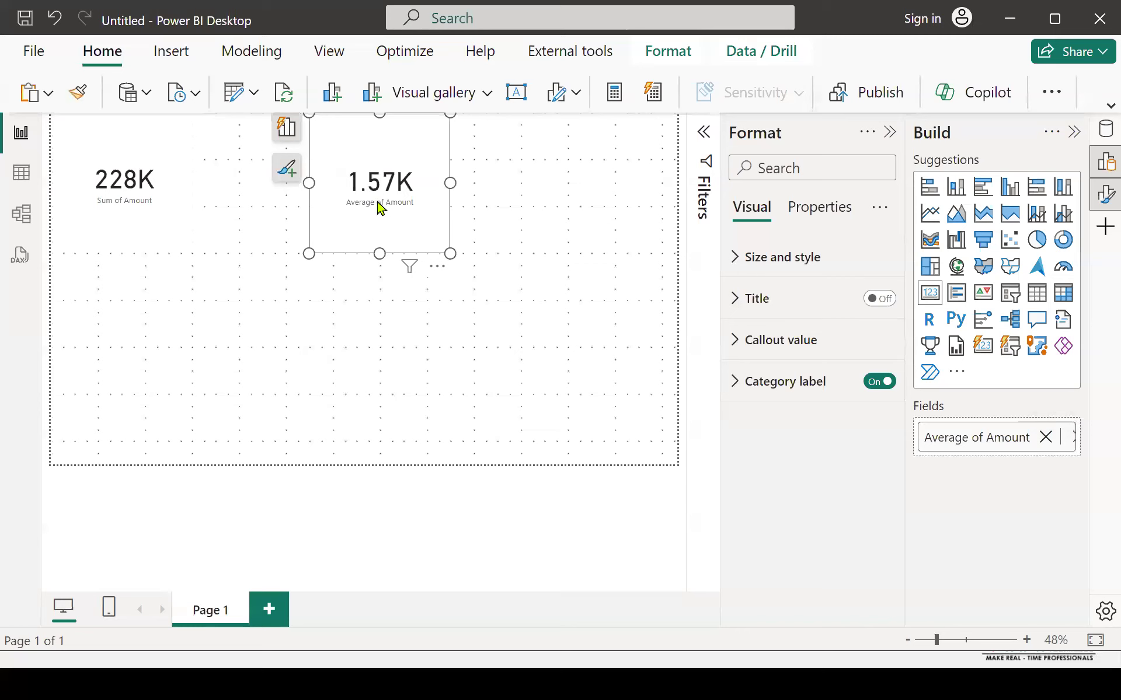
left_click(385, 378)
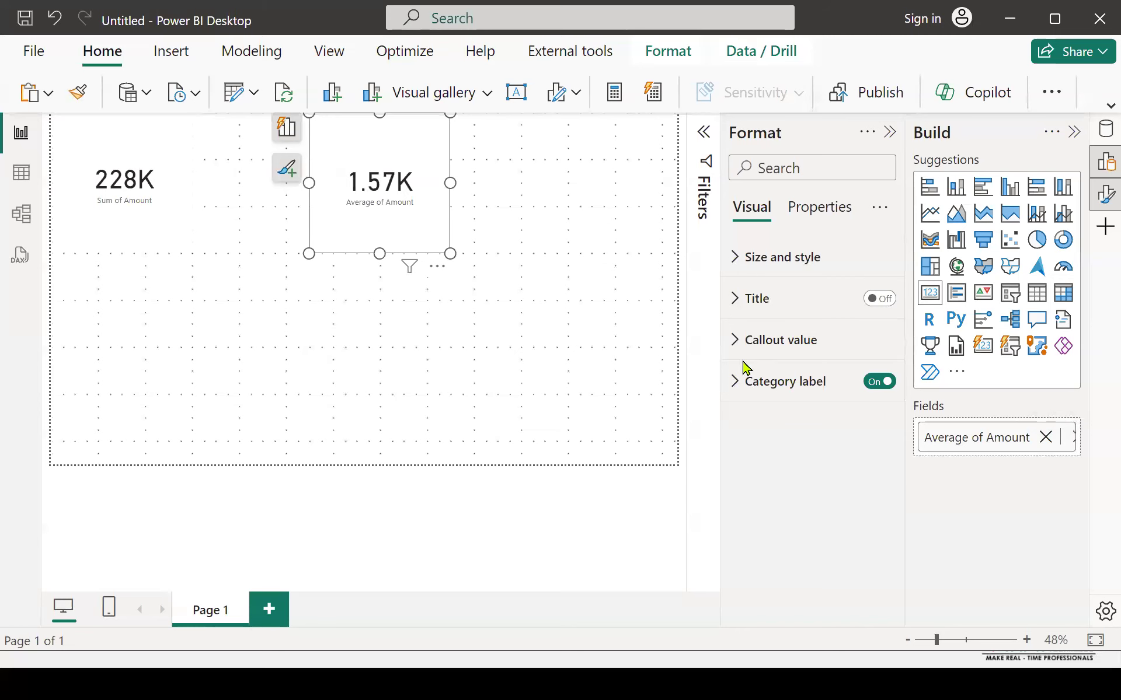
Add a third Card below the Sum of Amount card, showing Amount with Maximum summarization
left_click(930, 293)
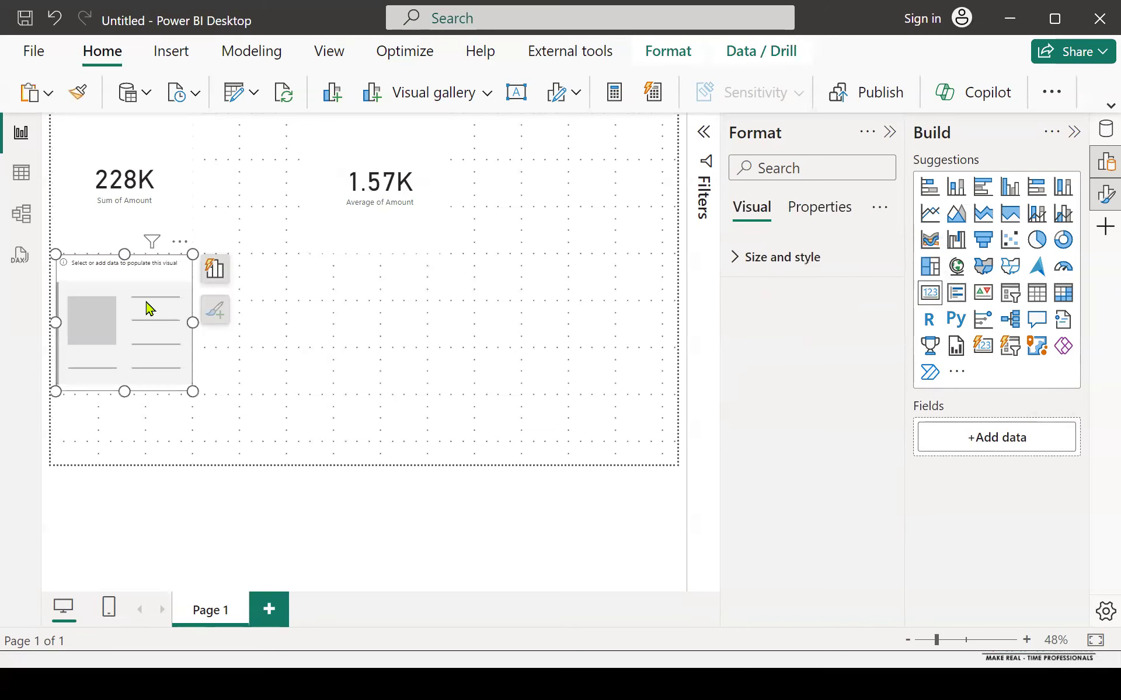
left_click(978, 439)
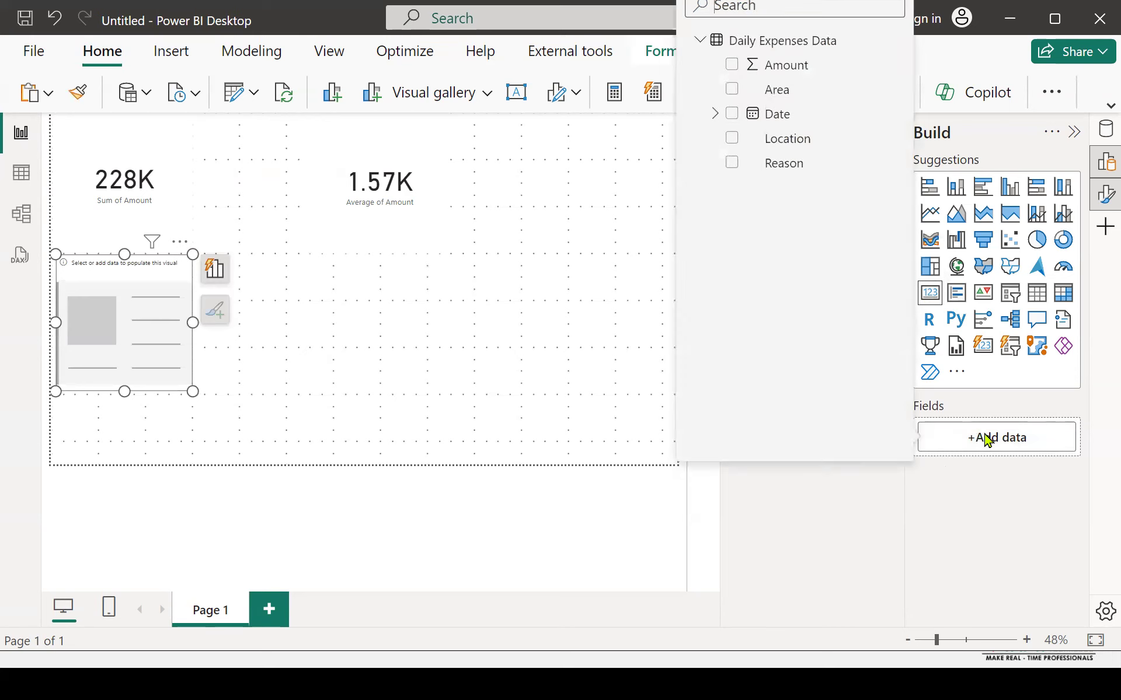
left_click(732, 66)
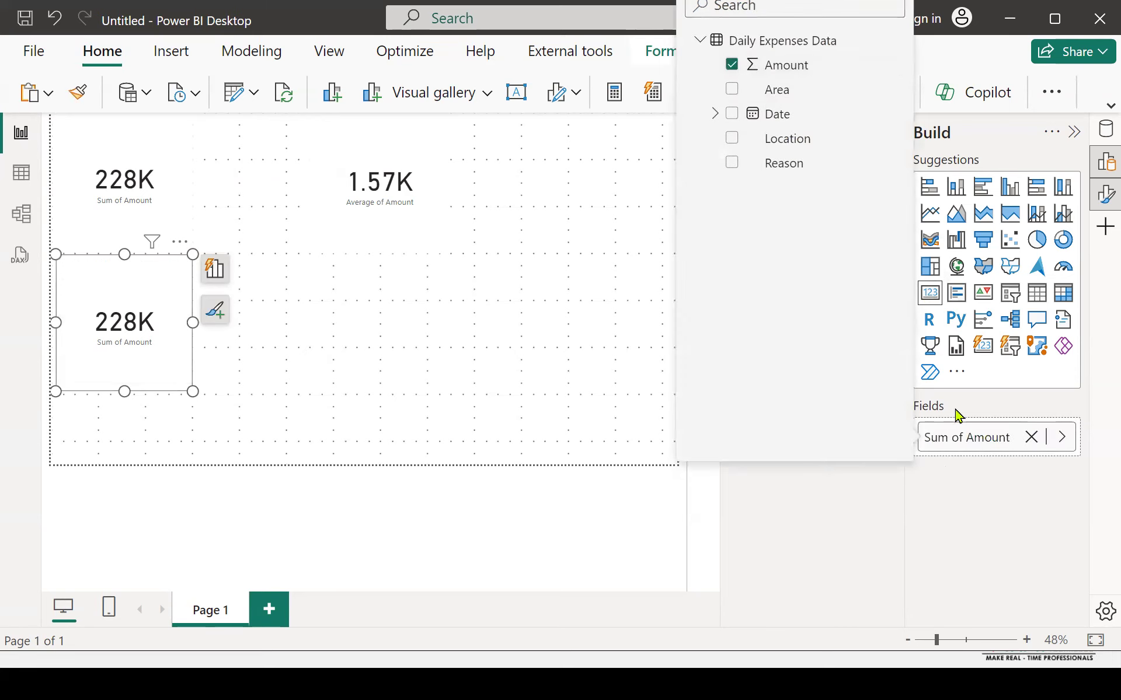
left_click(1062, 438)
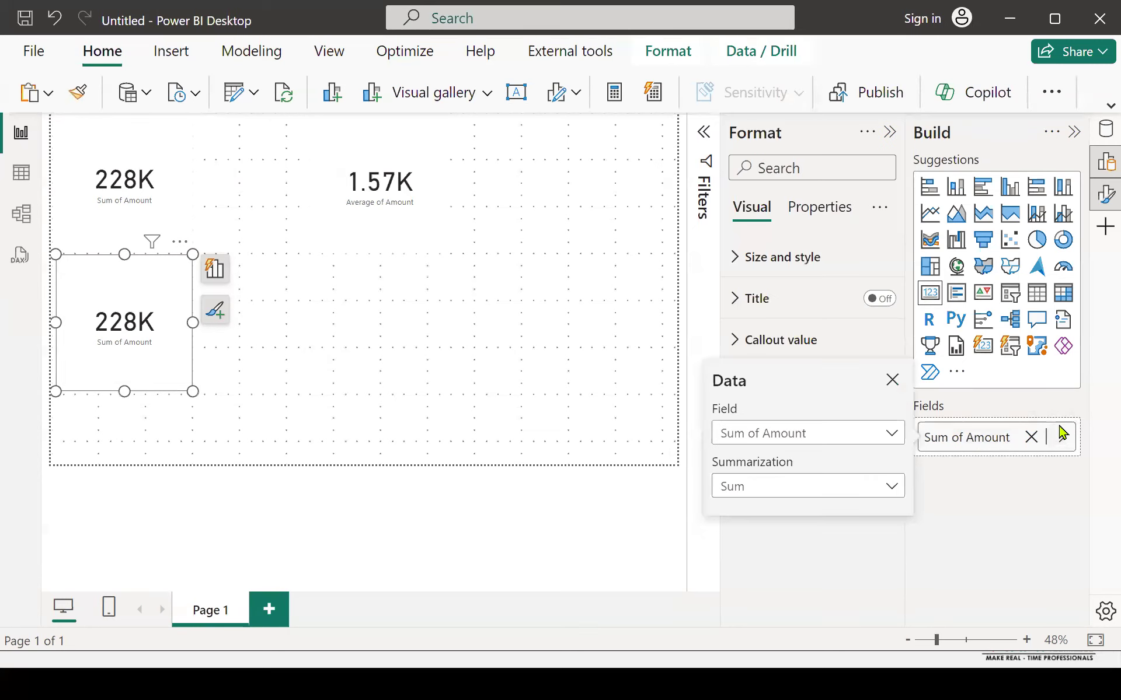
left_click(806, 489)
left_click(774, 298)
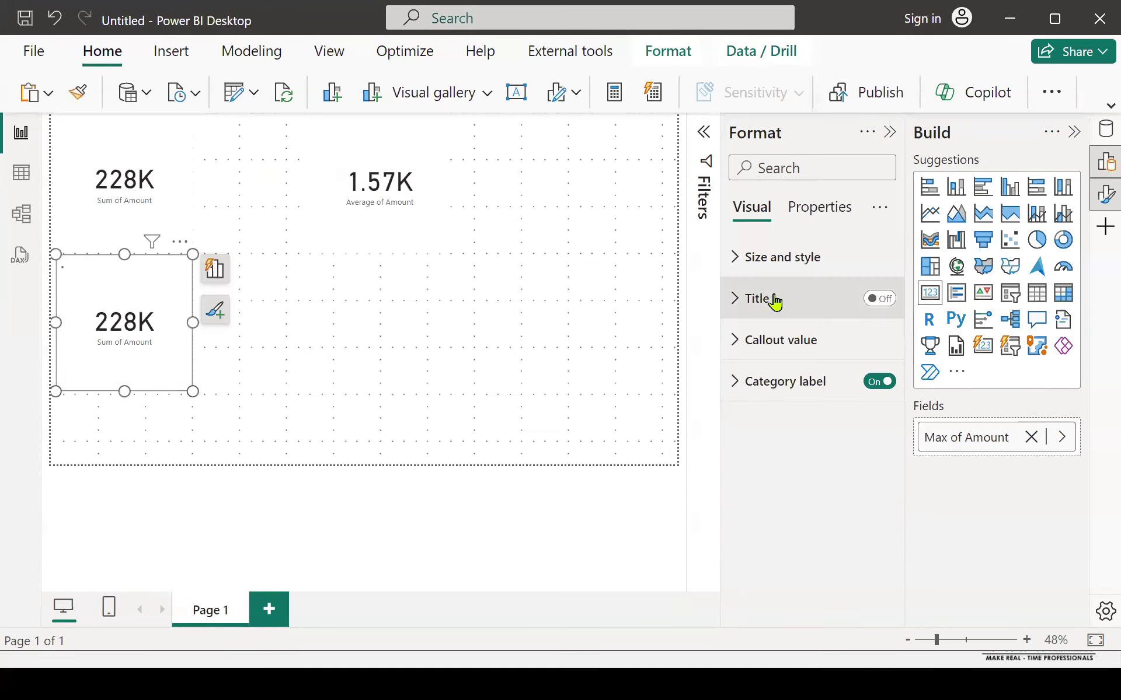
left_click(663, 317)
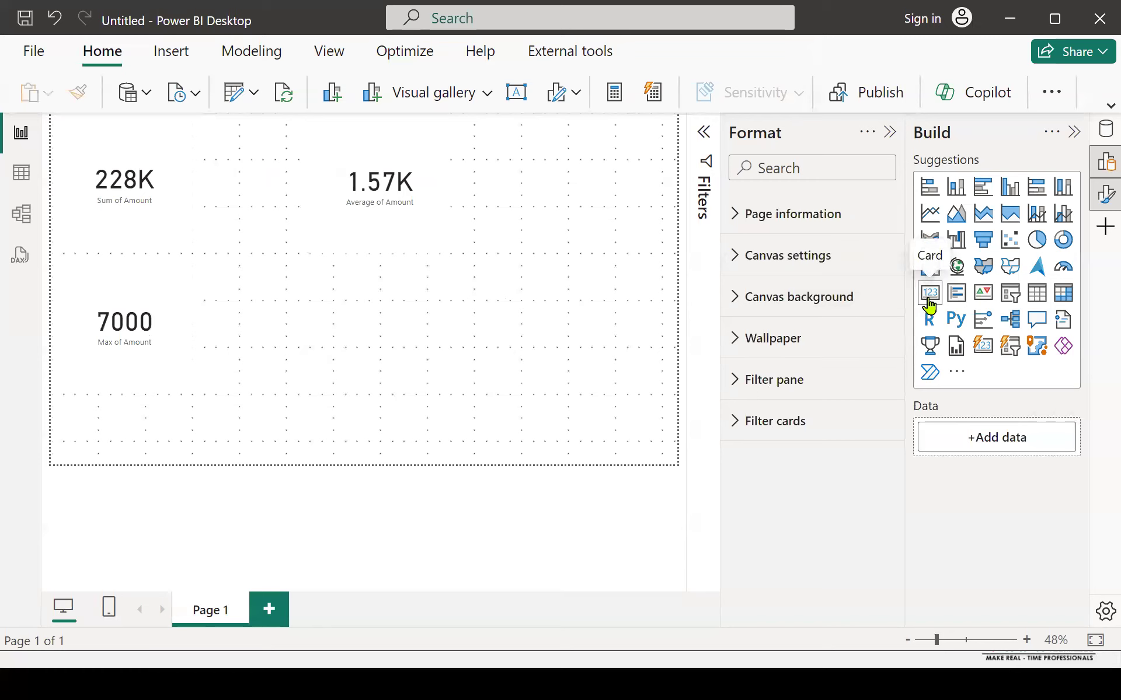
Add a fourth Card below the Average of Amount card, showing Amount with Minimum summarization
left_click(928, 301)
left_click_drag(138, 401, 395, 267)
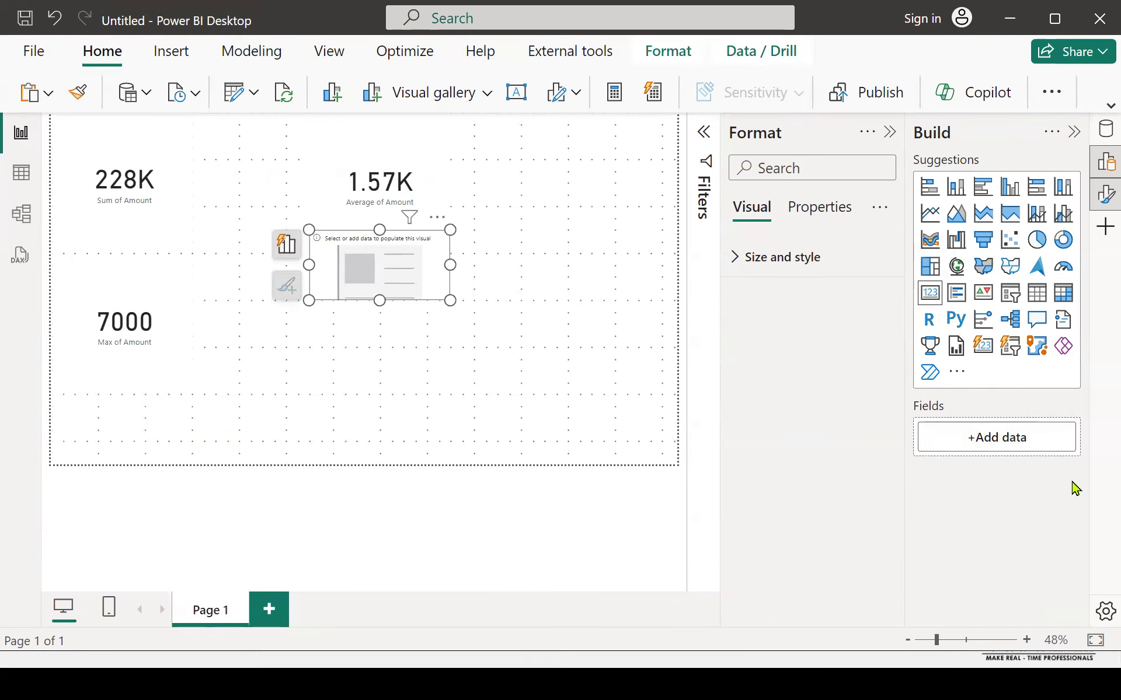
left_click(1012, 443)
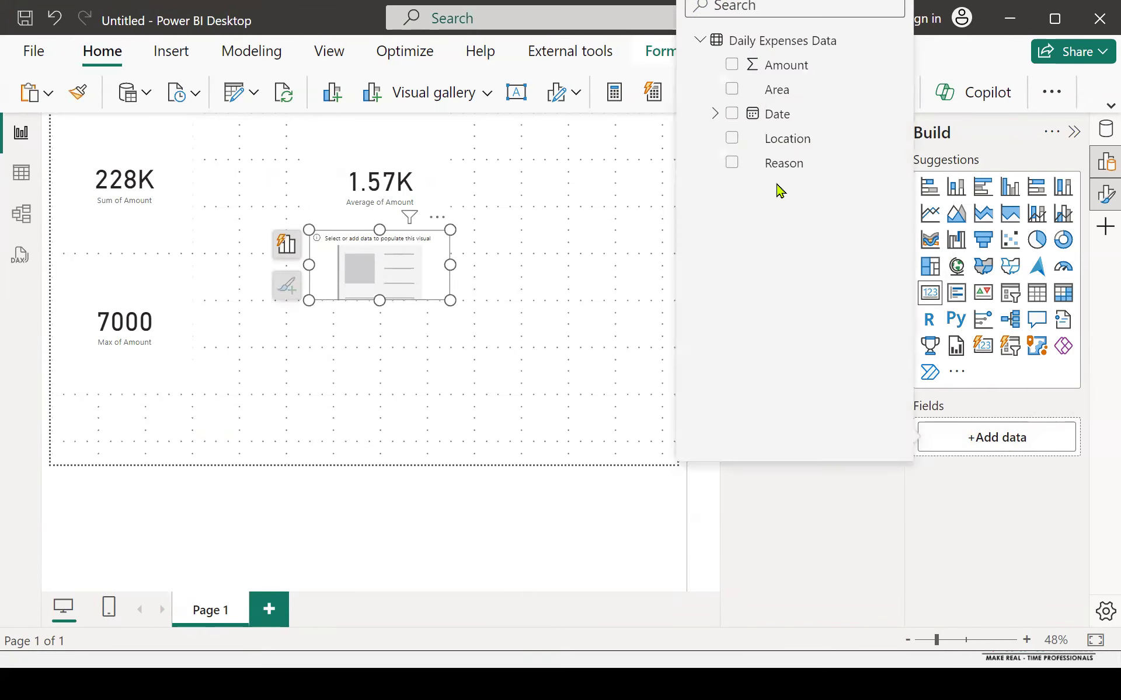
left_click(732, 64)
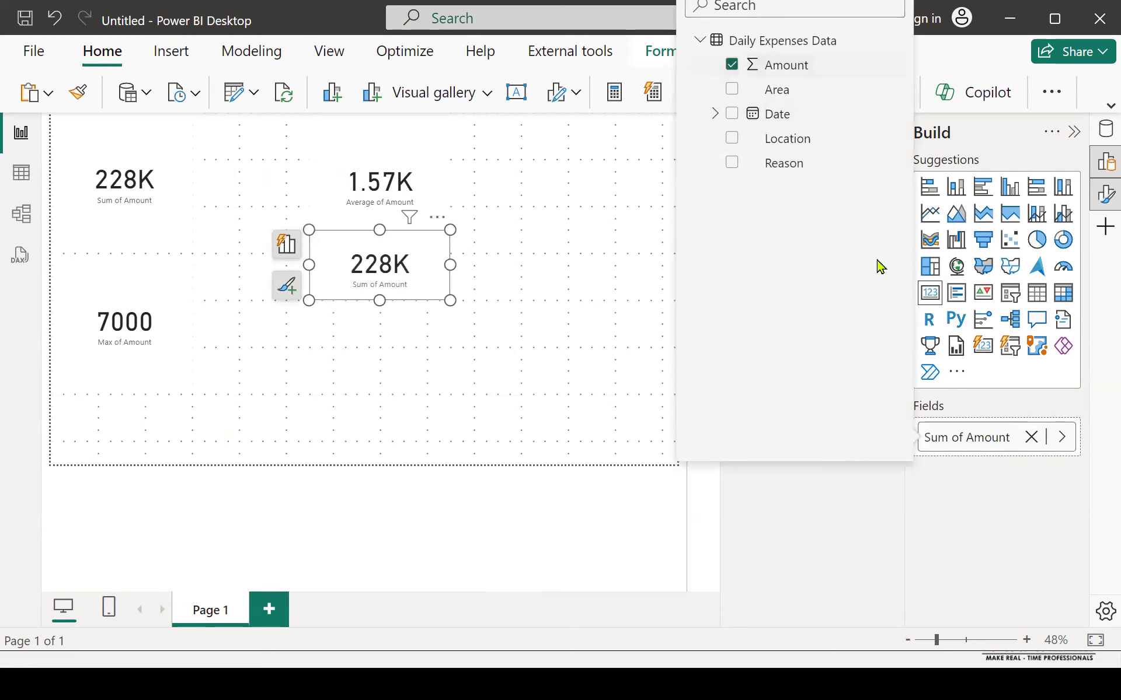
left_click(1061, 438)
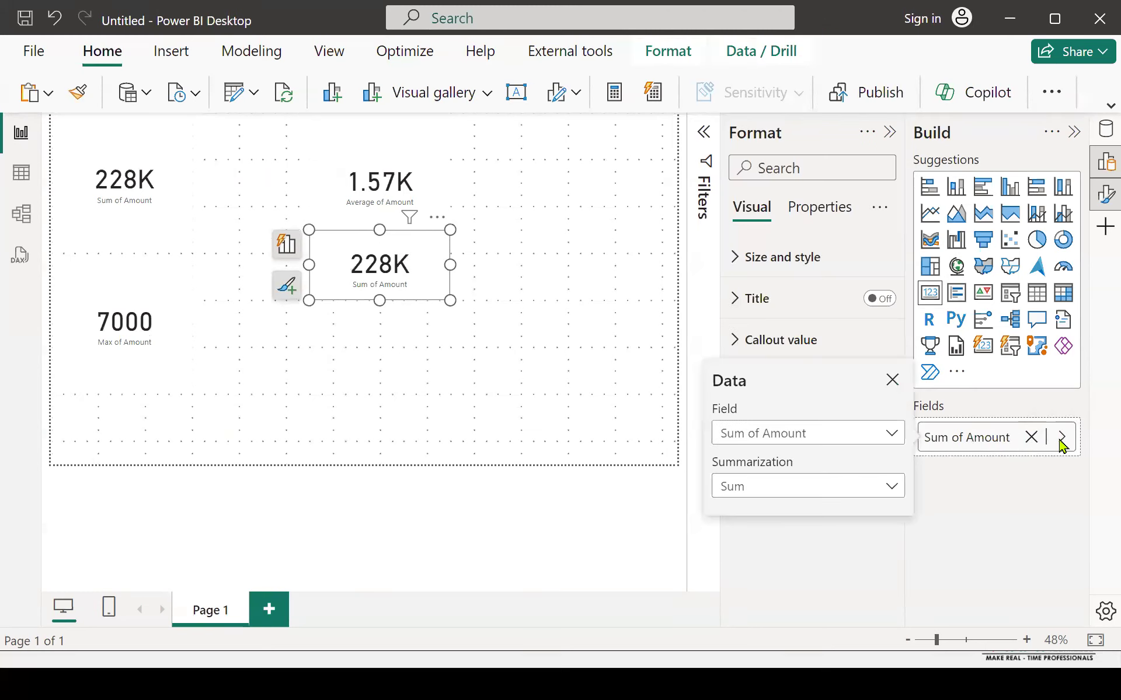
left_click(771, 499)
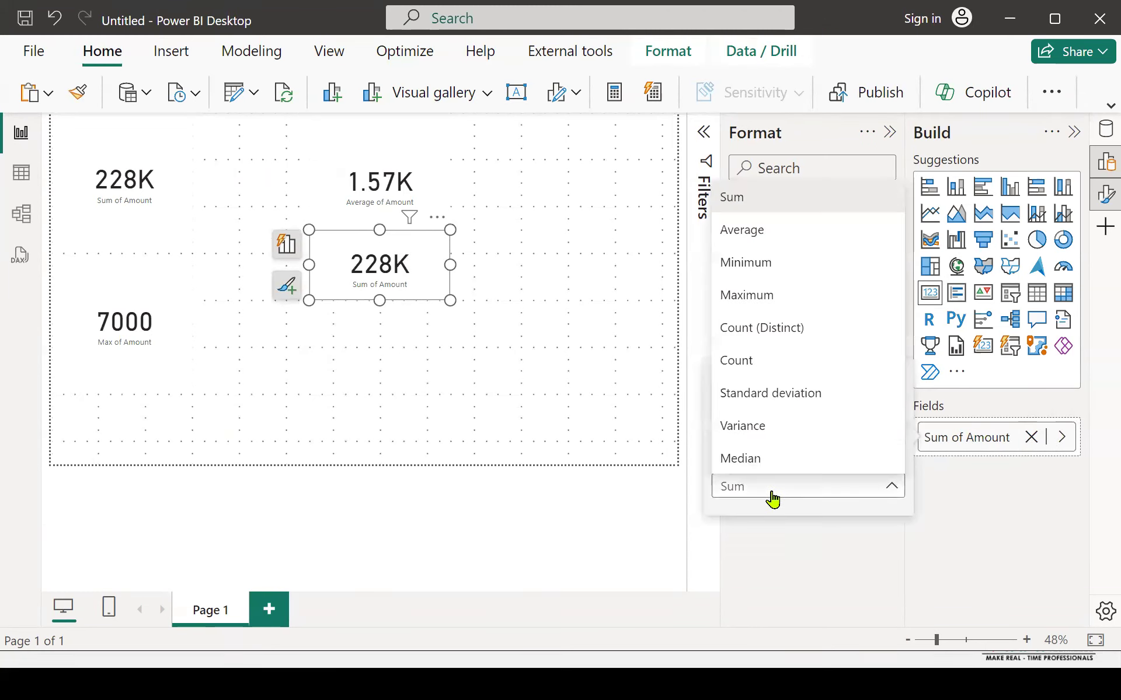
left_click(783, 263)
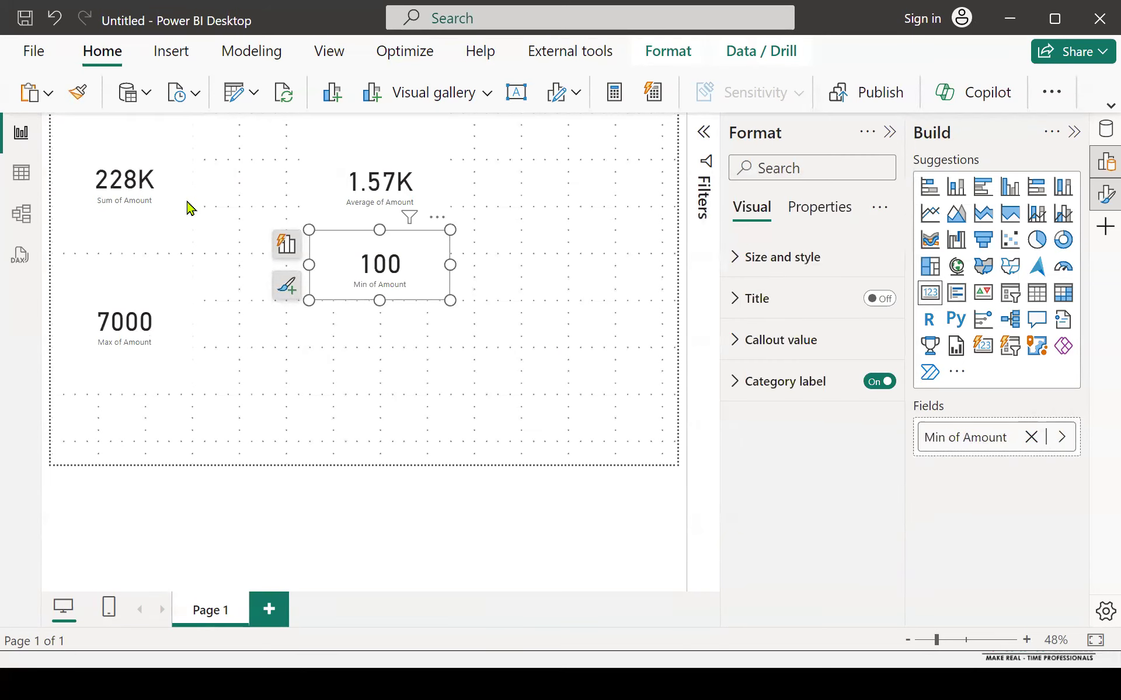
Select the Sum of Amount card and display its formatting options
left_click(165, 177)
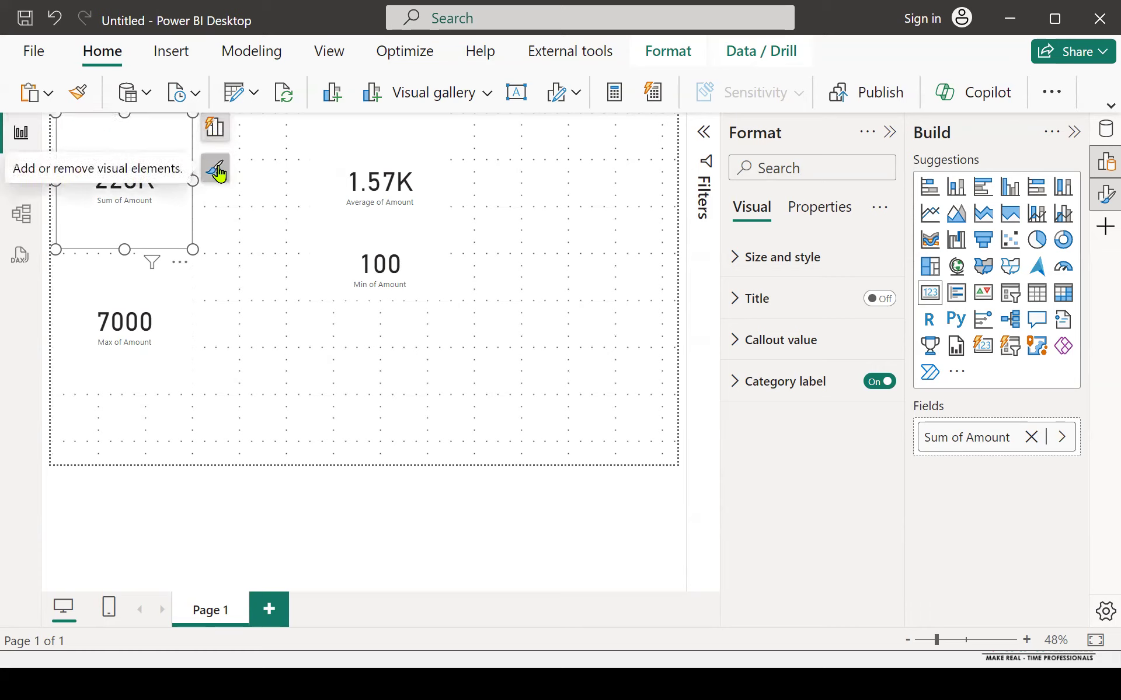
left_click(1101, 202)
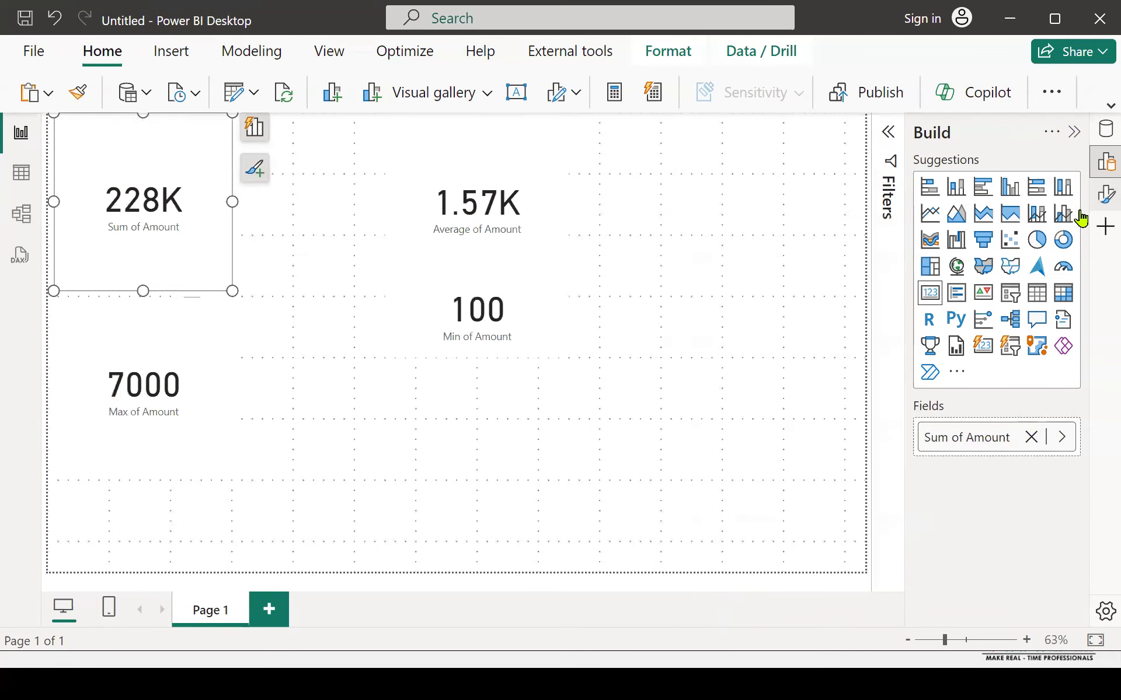
left_click(1103, 194)
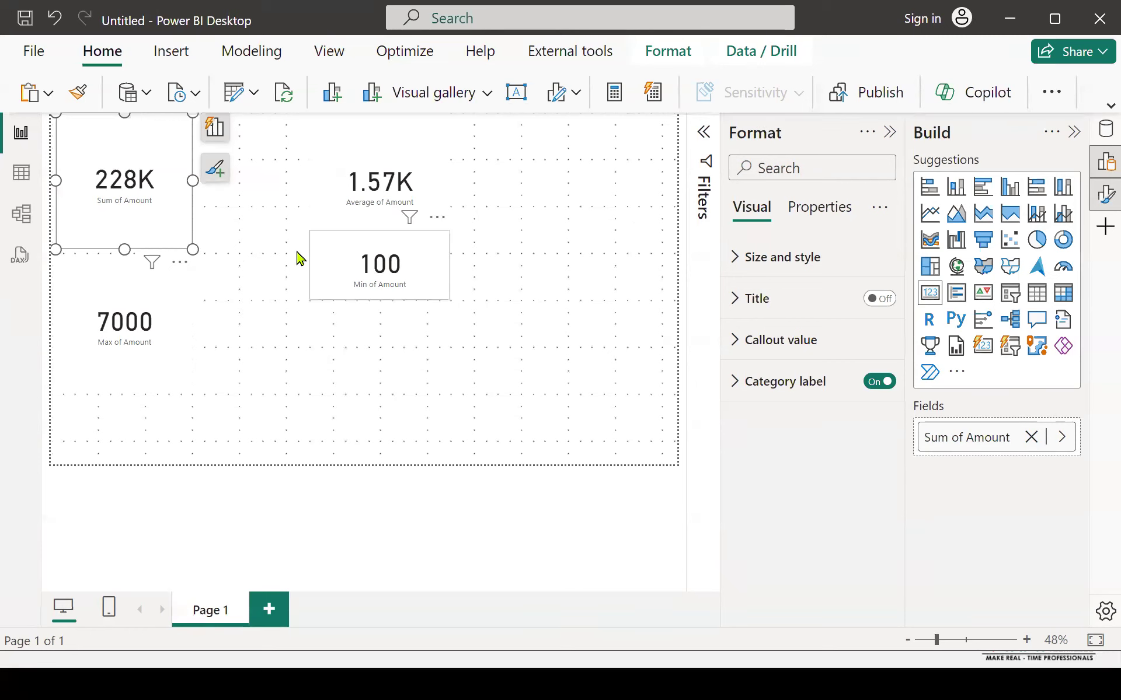
mouse_move(159, 175)
left_mouse_down()
mouse_move(382, 226)
mouse_move(737, 342)
left_mouse_up()
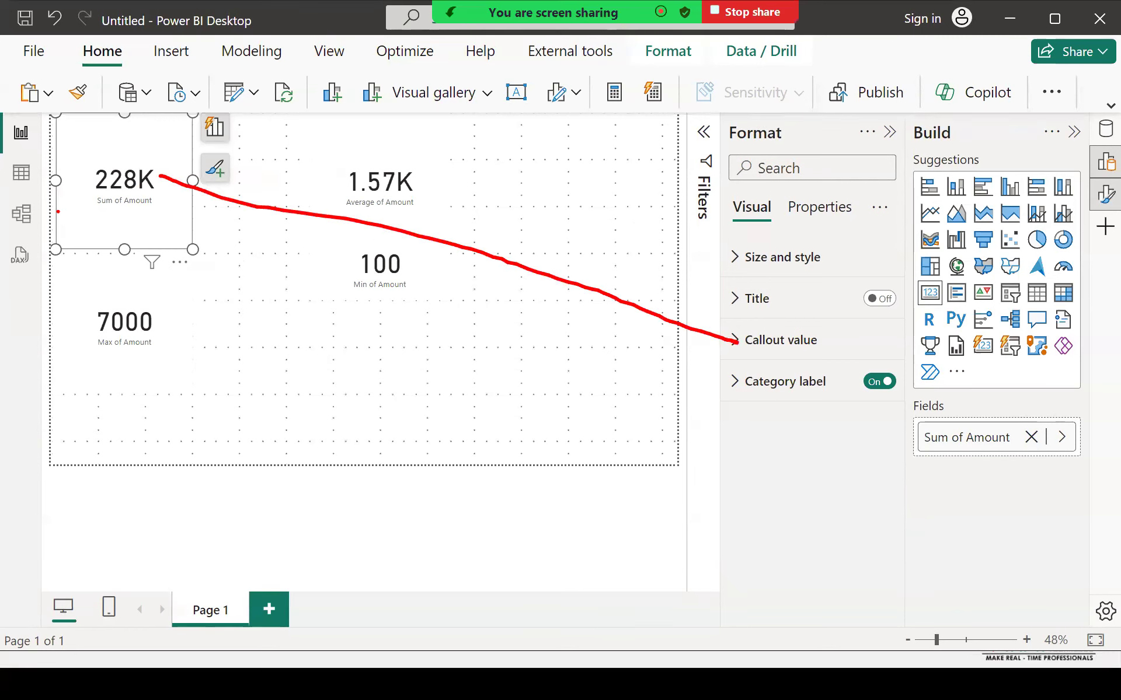
mouse_move(136, 207)
left_mouse_down()
mouse_move(575, 359)
mouse_move(716, 393)
left_mouse_up()
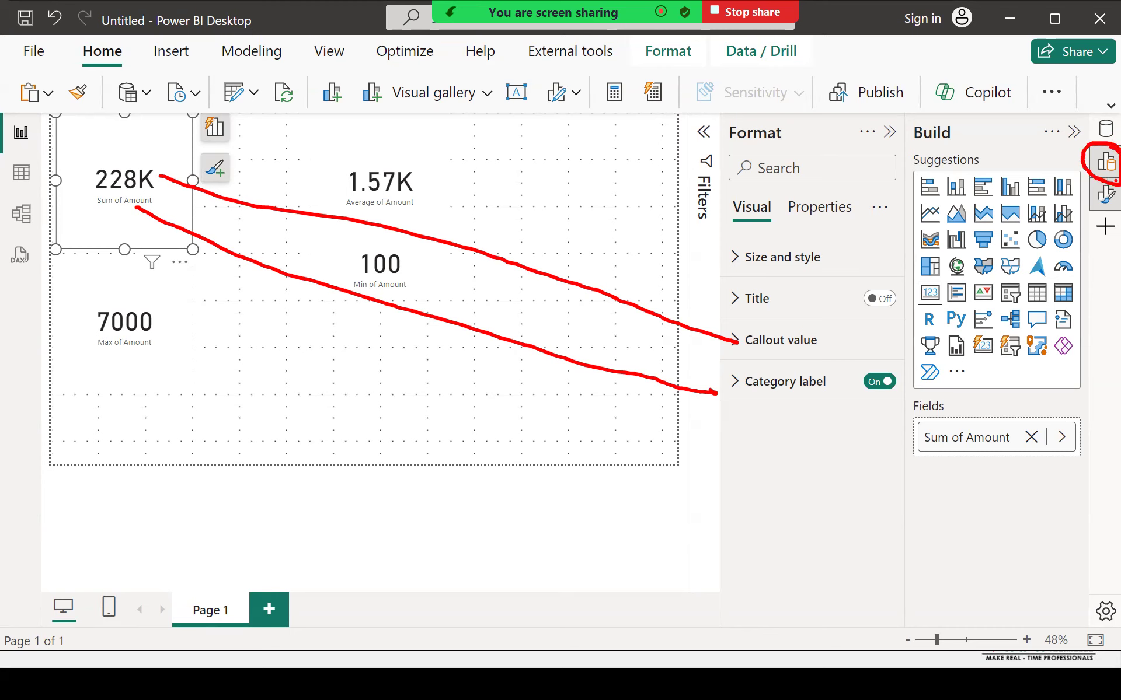
mouse_move(1118, 183)
left_mouse_down()
mouse_move(1089, 195)
mouse_move(886, 172)
mouse_move(854, 184)
mouse_move(893, 132)
left_mouse_up()
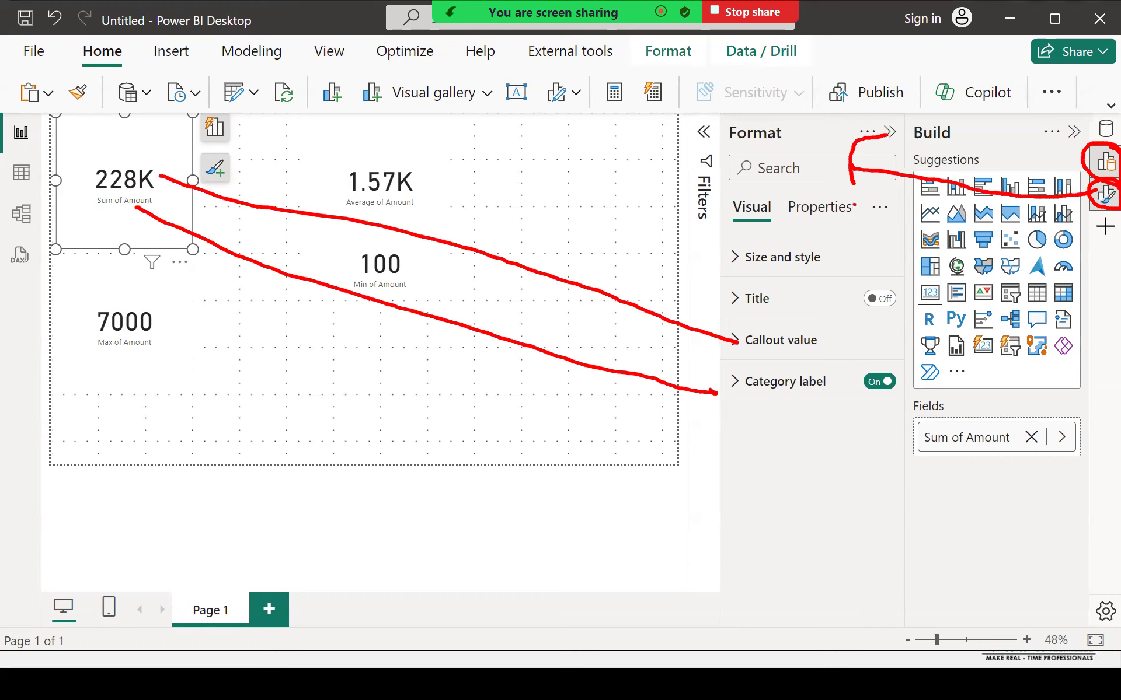
Format the Sum of Amount card's callout value as bold, dark blue, font size 30
left_click(747, 345)
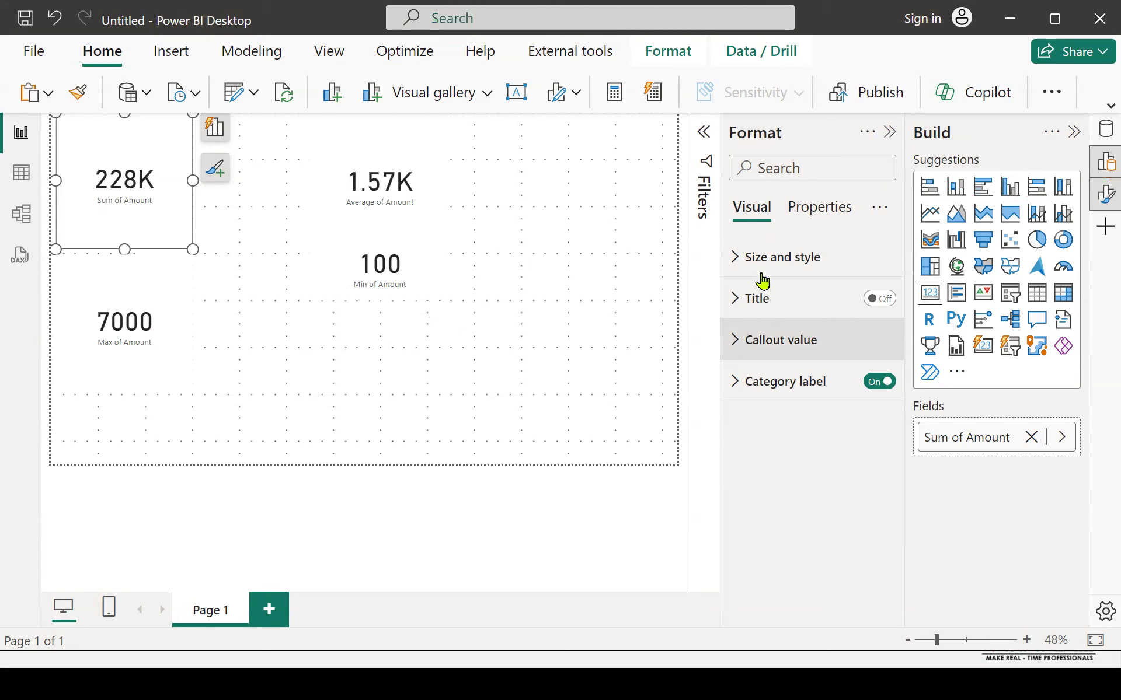
left_click(749, 437)
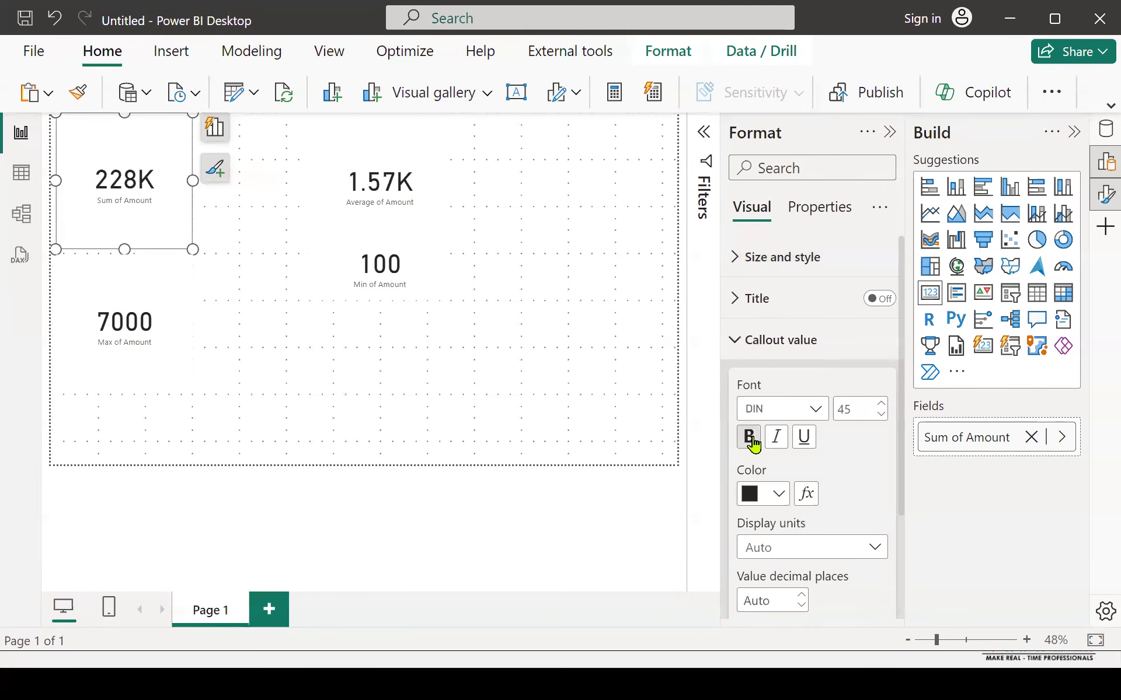
left_click(778, 494)
left_click(849, 403)
double_click(856, 408)
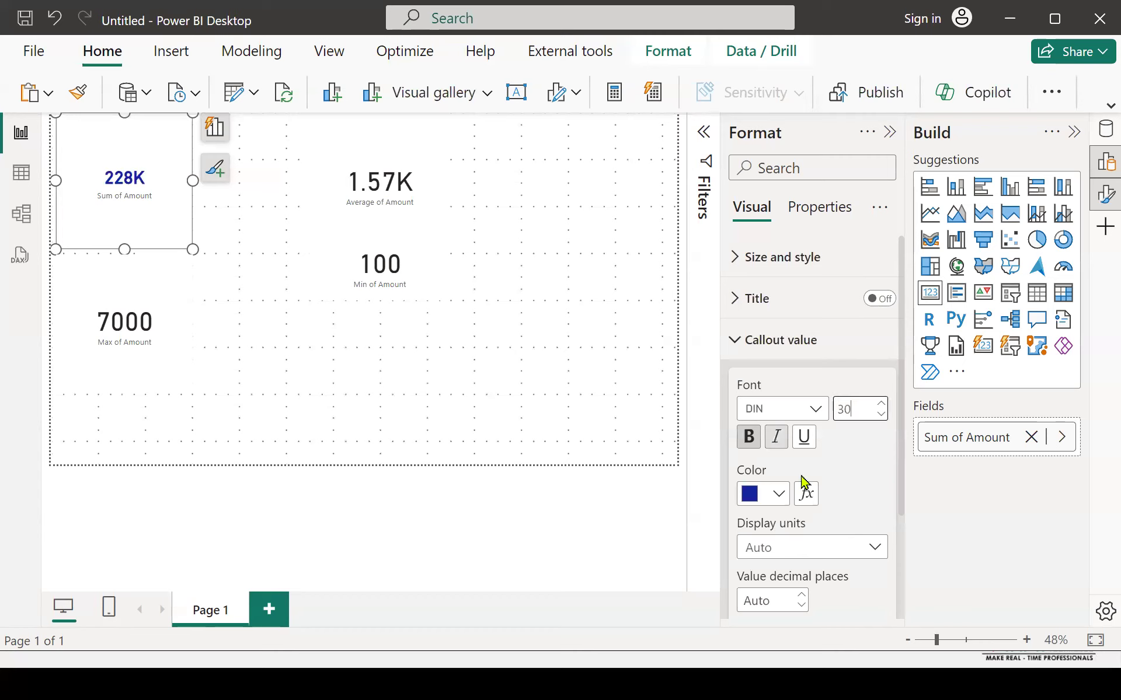
Set the callout value's display units to None so the Sum of Amount card shows the full number
scroll(809, 529, "down", 2)
scroll(809, 528, "down", 1)
left_click(797, 449)
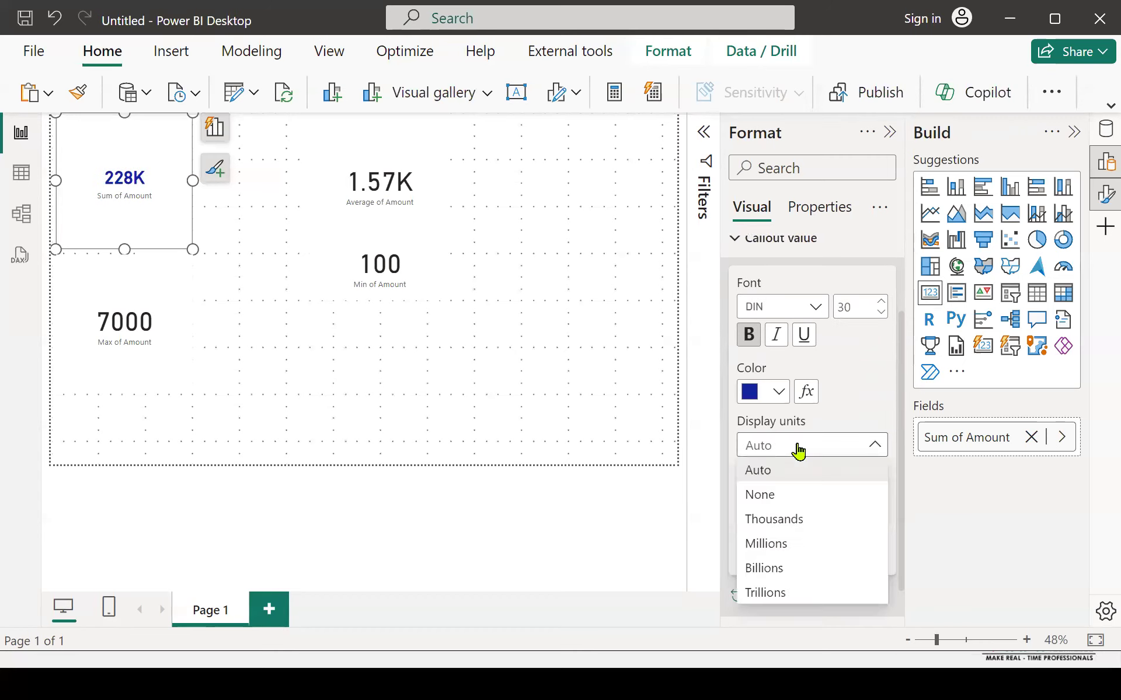
left_click(789, 495)
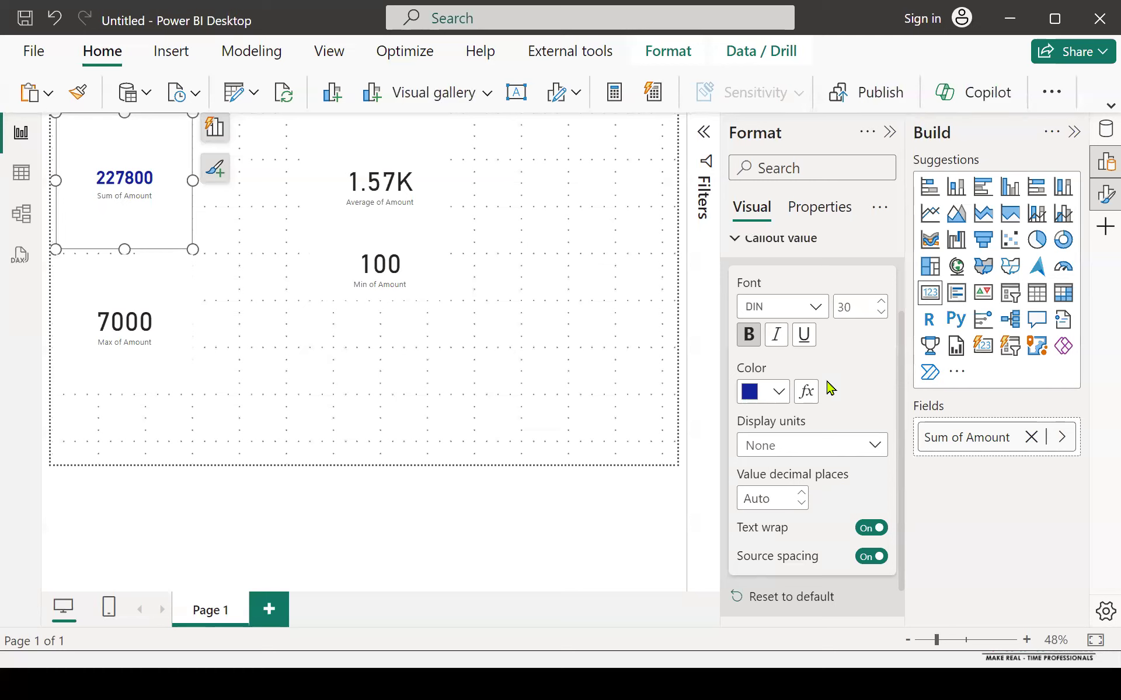
left_click(777, 443)
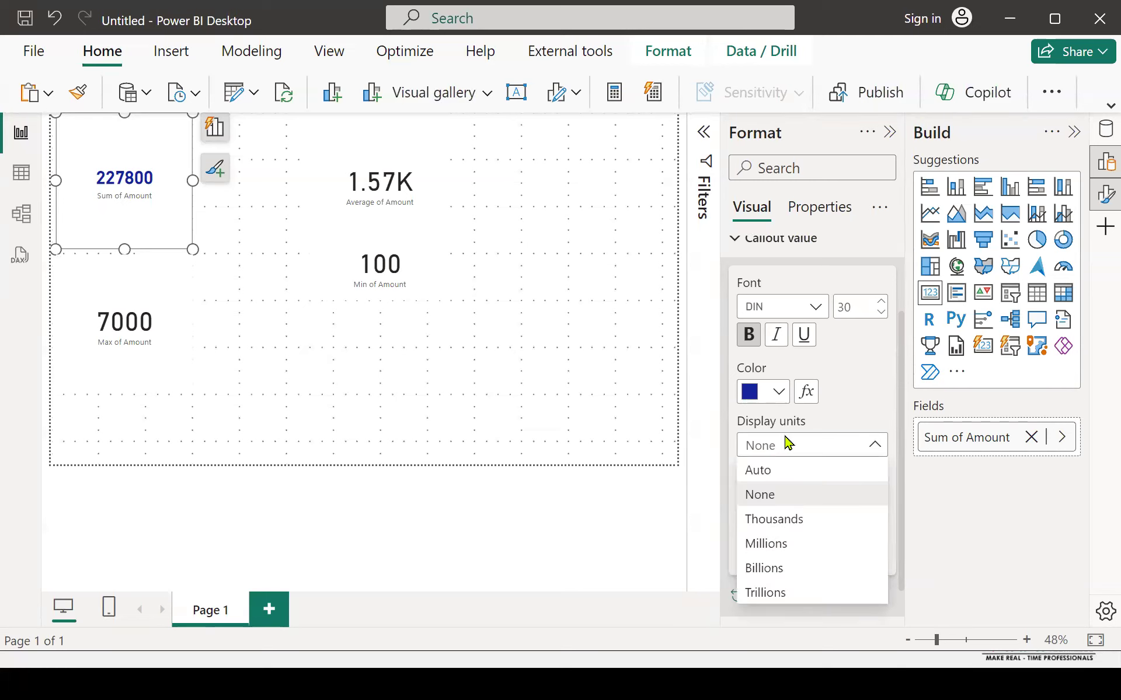
left_click(859, 403)
Format the Sum of Amount card's category label as bold, pink, font size 16
scroll(868, 401, "down", 1)
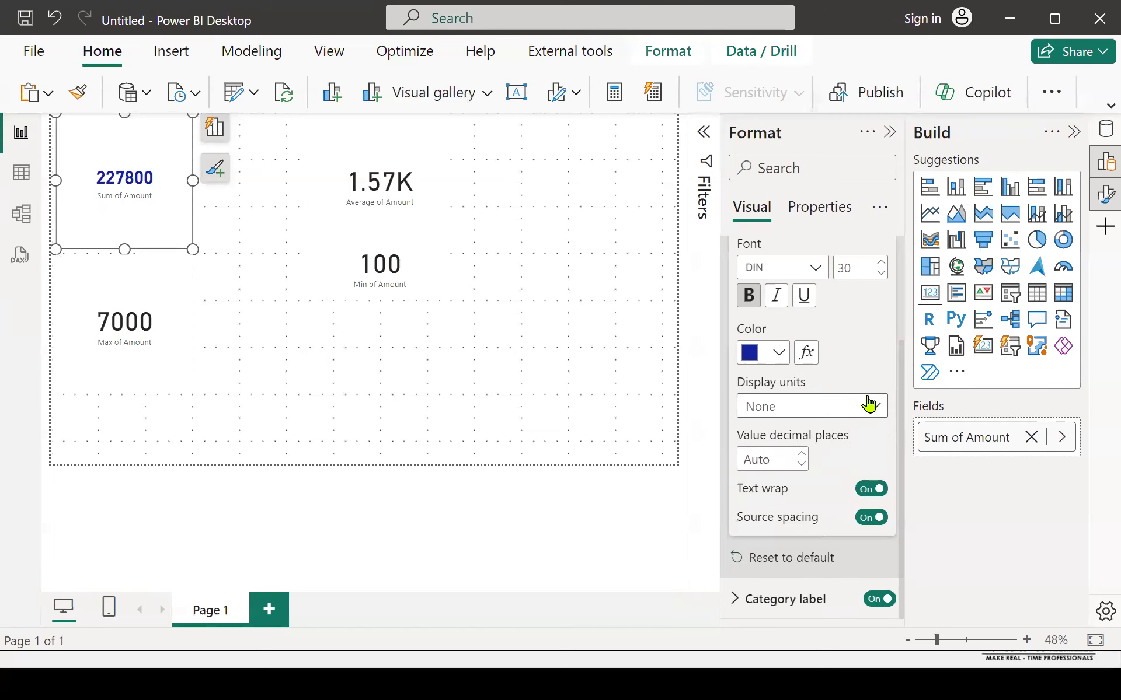
scroll(870, 458, "down", 3)
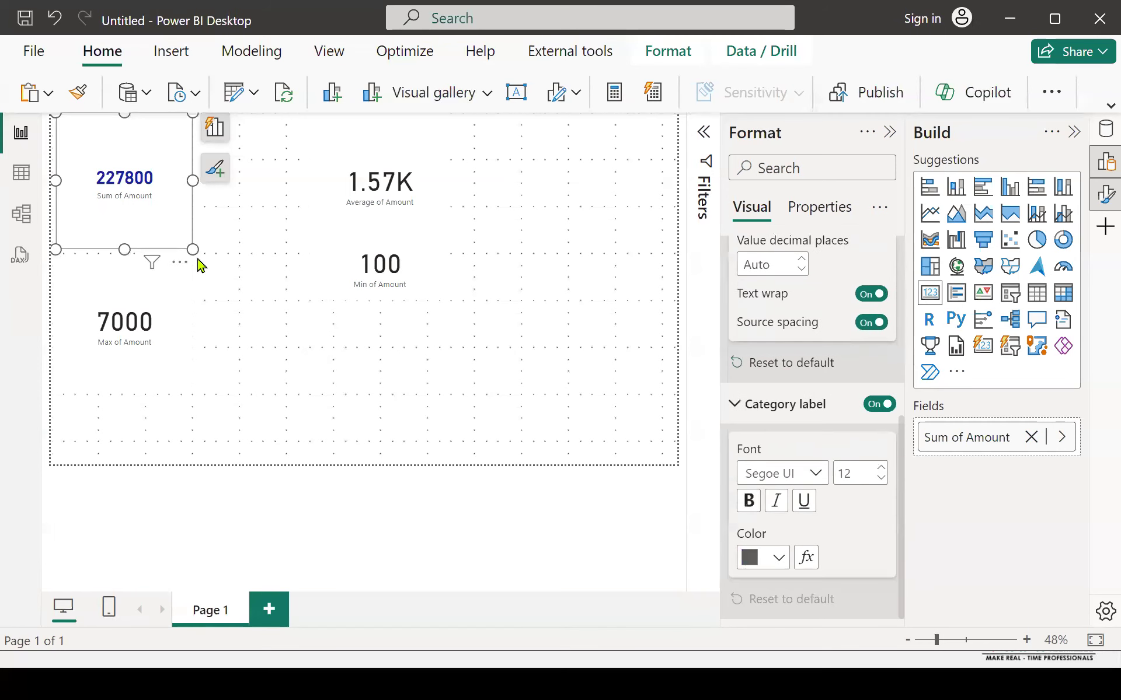
left_click(749, 501)
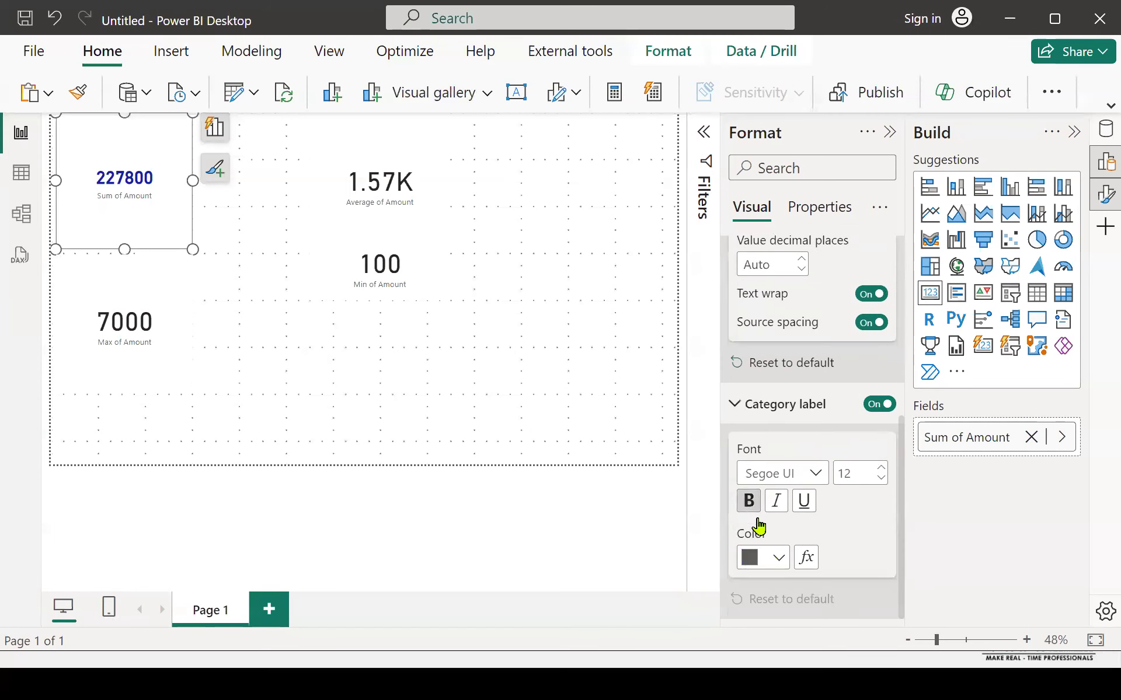
left_click(779, 559)
left_click(935, 467)
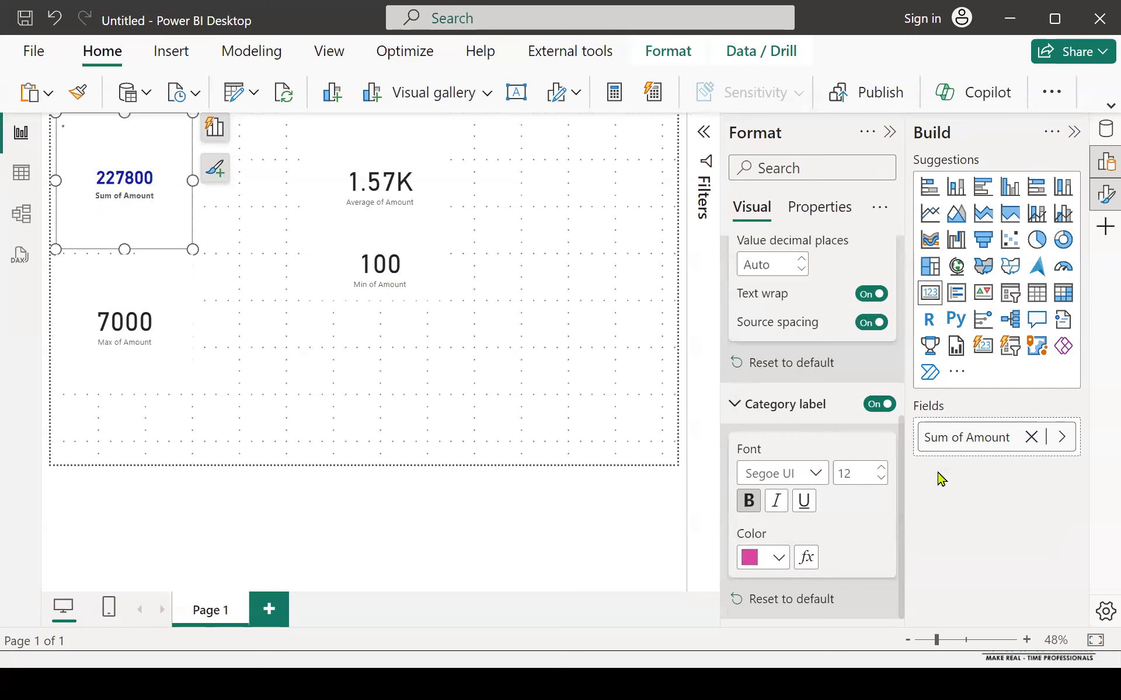
left_click(881, 470)
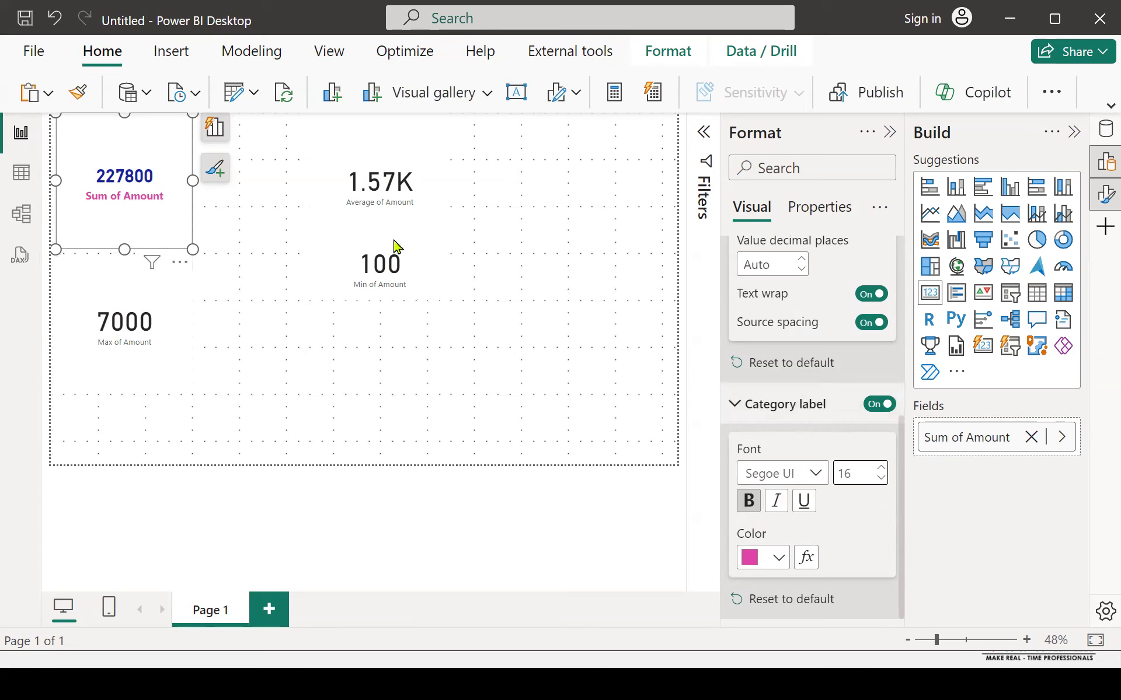
Collapse the Callout value and Category label settings and deselect the Sum of Amount card
scroll(858, 386, "up", 1)
scroll(858, 386, "up", 5)
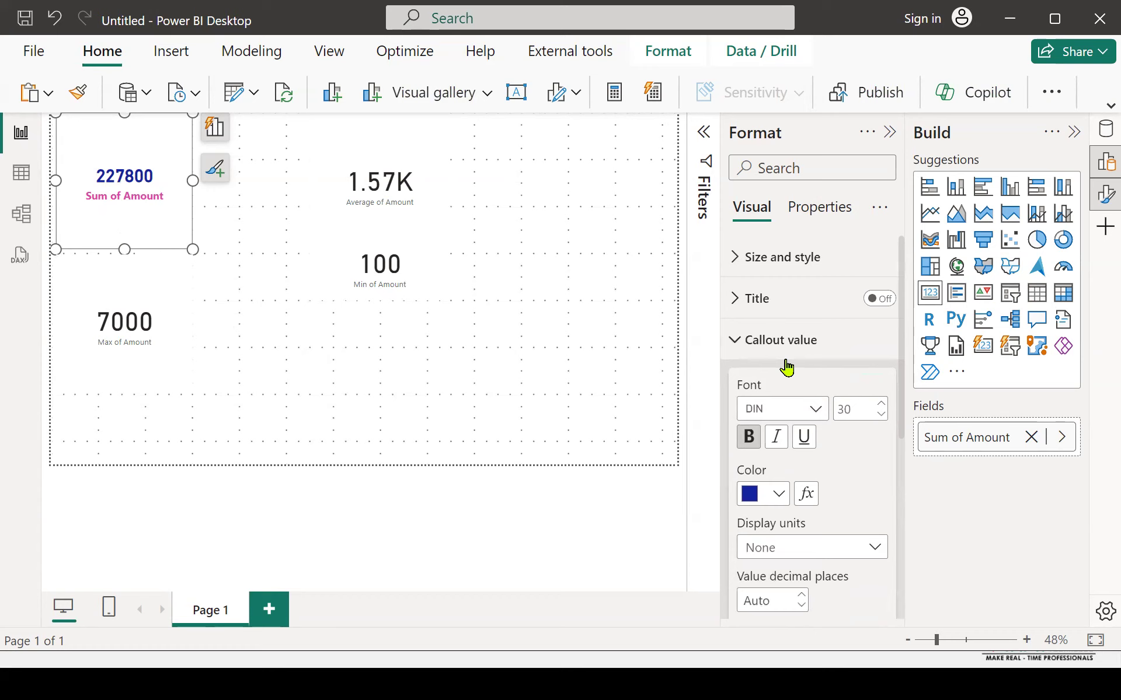
left_click(744, 341)
left_click(764, 384)
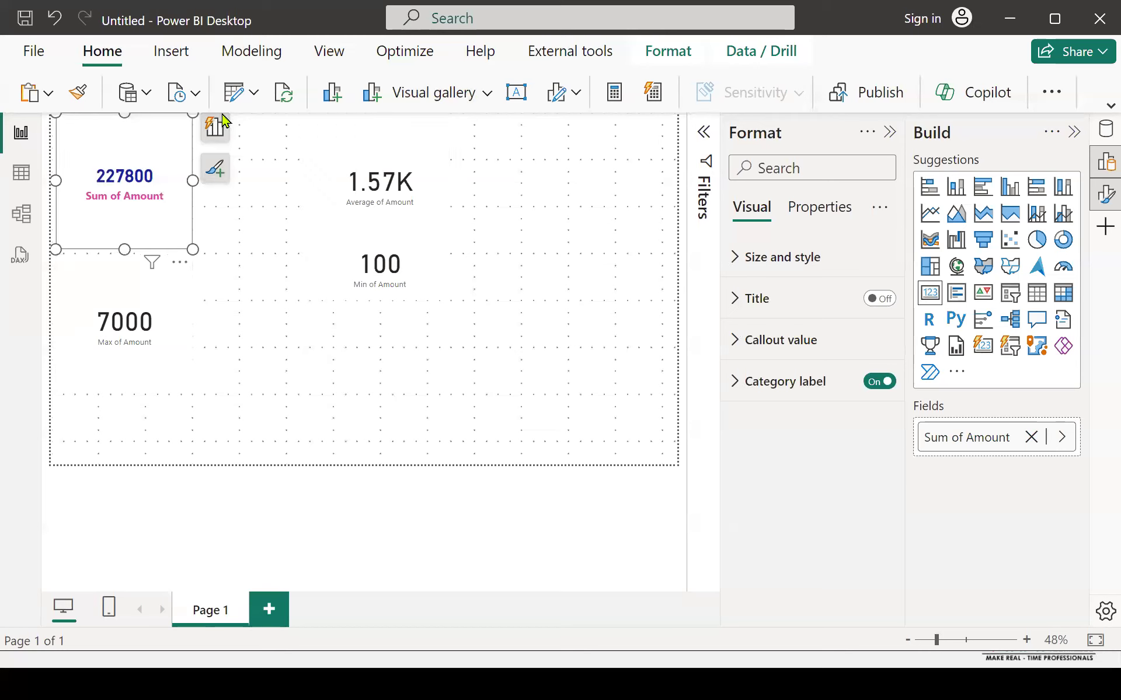
left_click(260, 321)
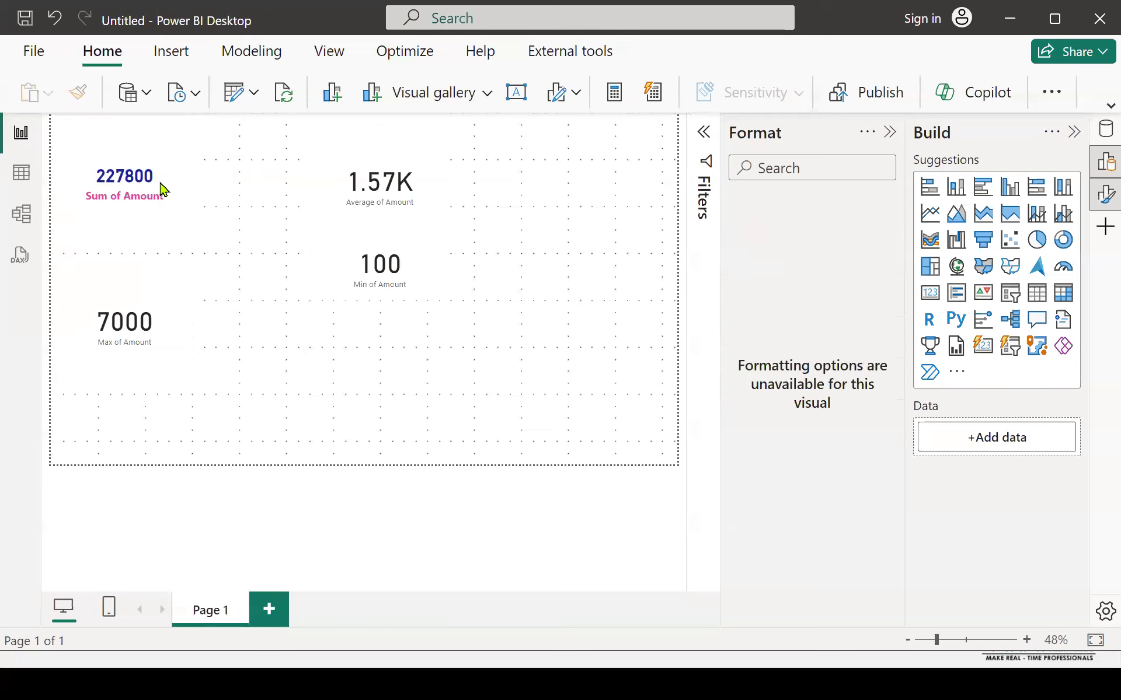
Examine the Sum of Amount card's general properties, including its advanced options and the Format pane settings
left_click(140, 221)
left_click(833, 209)
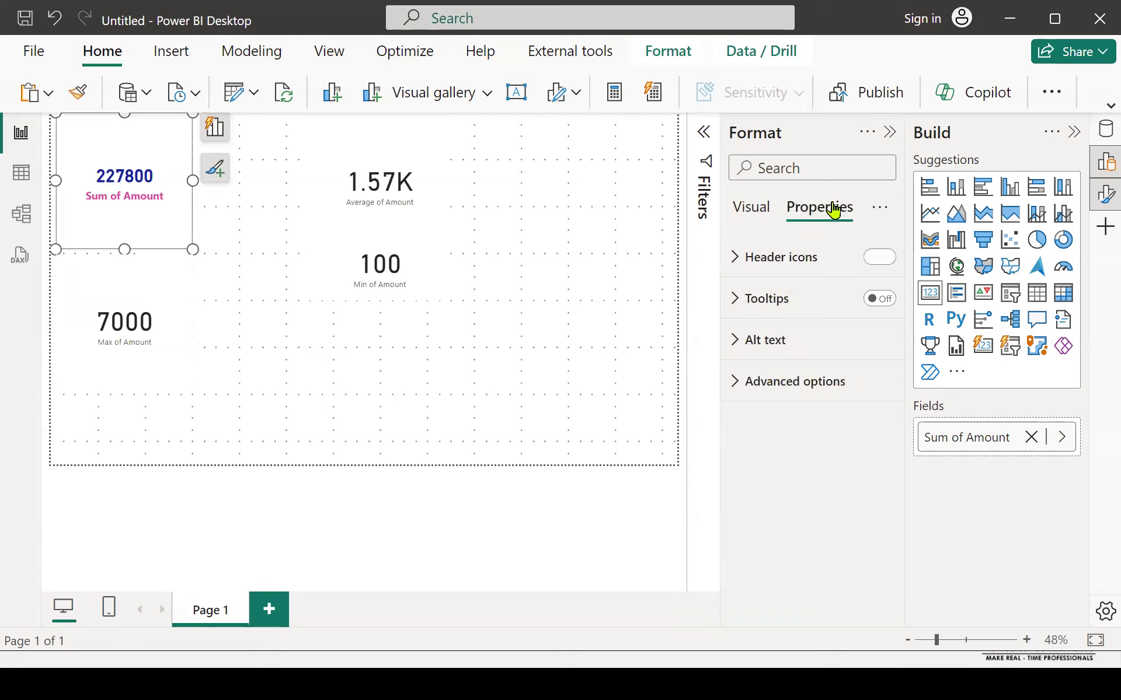
left_click(737, 390)
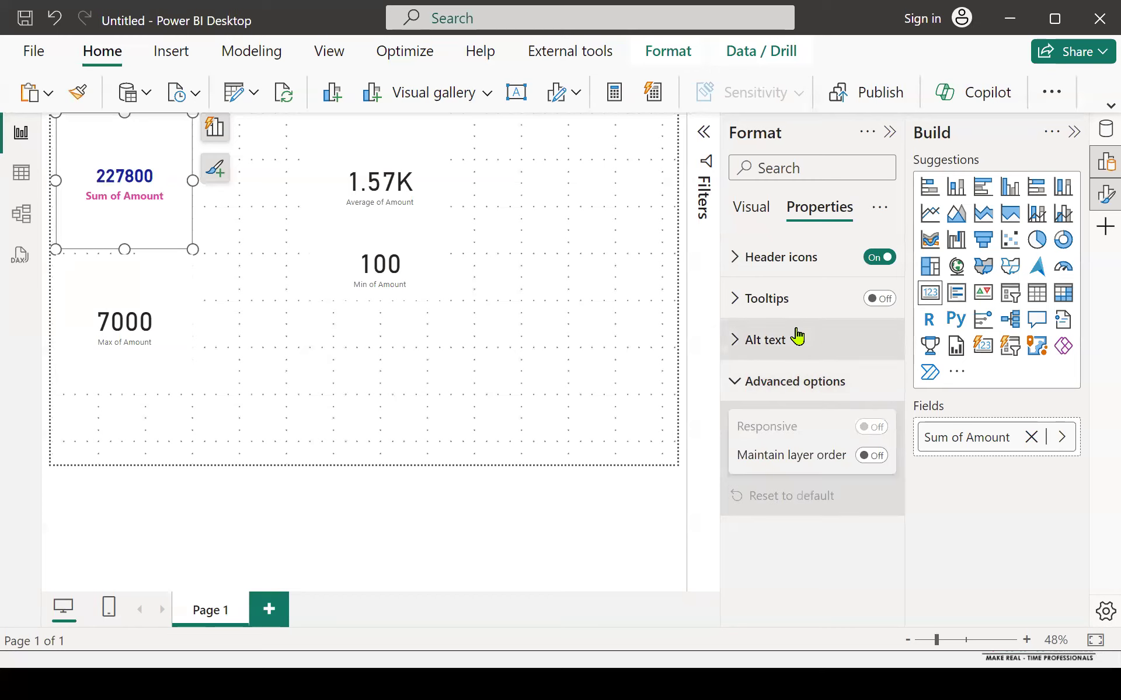
left_click(739, 387)
left_click(882, 209)
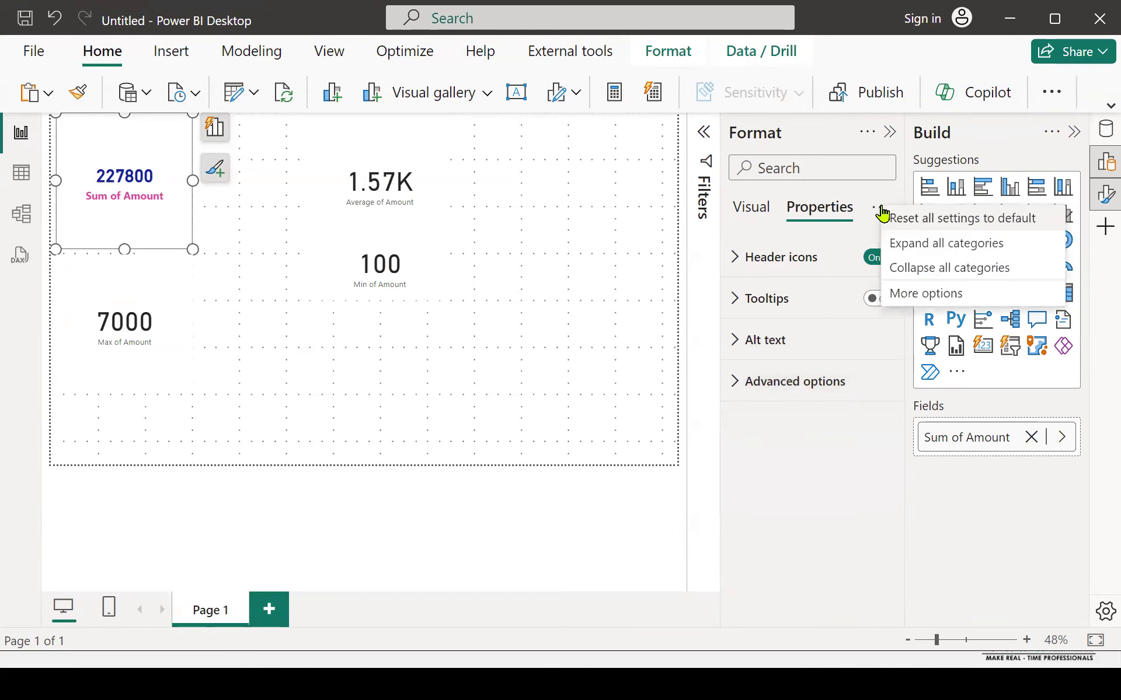
left_click(847, 449)
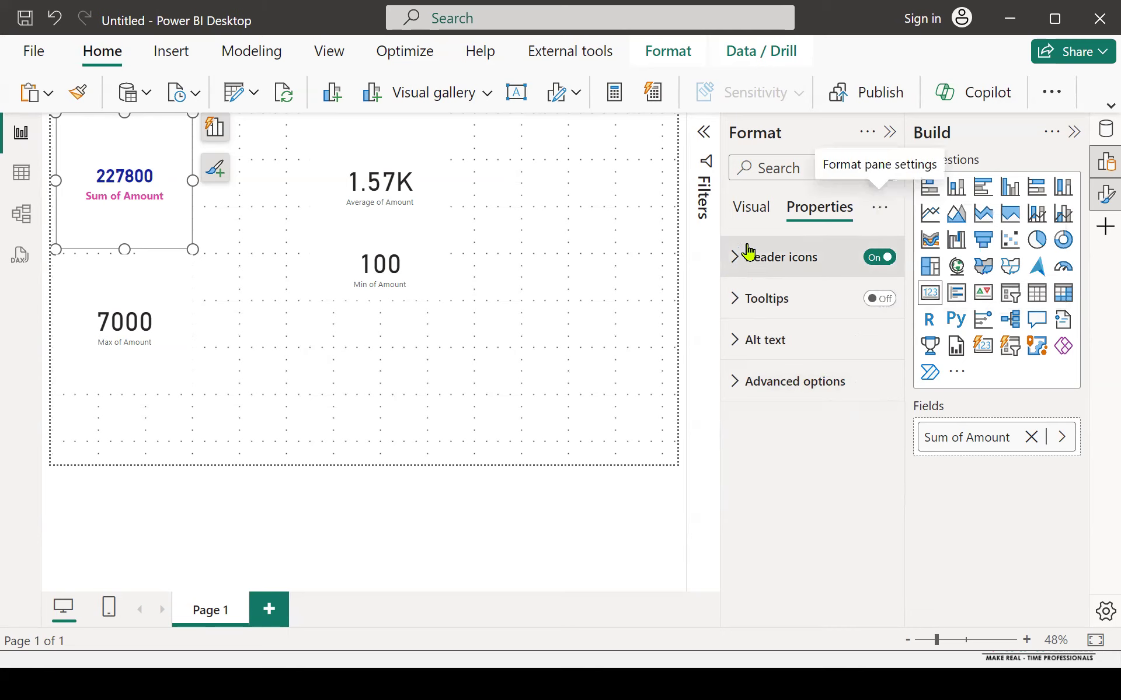
Turn on the visual border for the Sum of Amount card, collapse the Size and style settings, and deselect the card
left_click(759, 212)
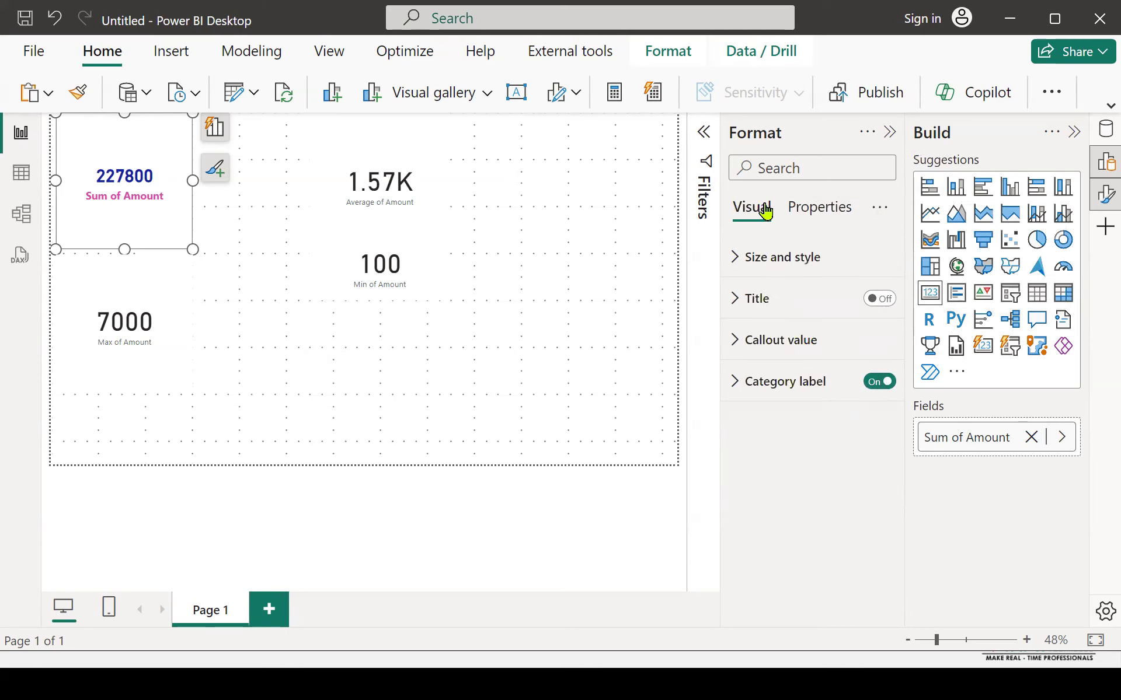
left_click(735, 263)
scroll(878, 380, "down", 4)
scroll(878, 383, "down", 1)
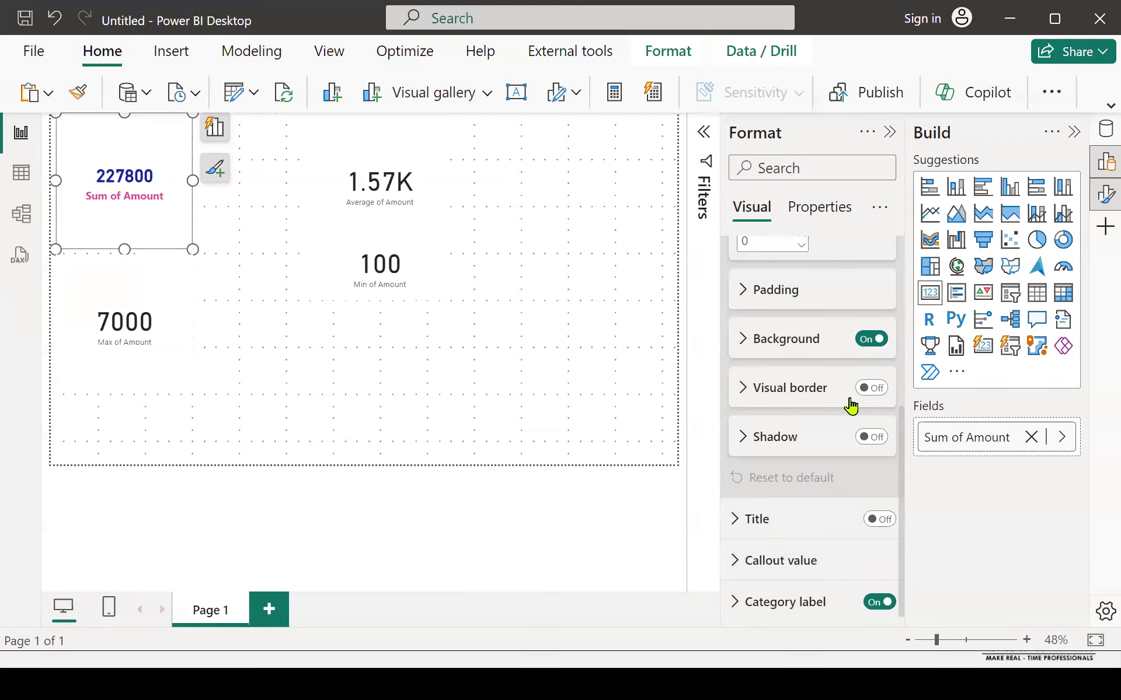
left_click(874, 390)
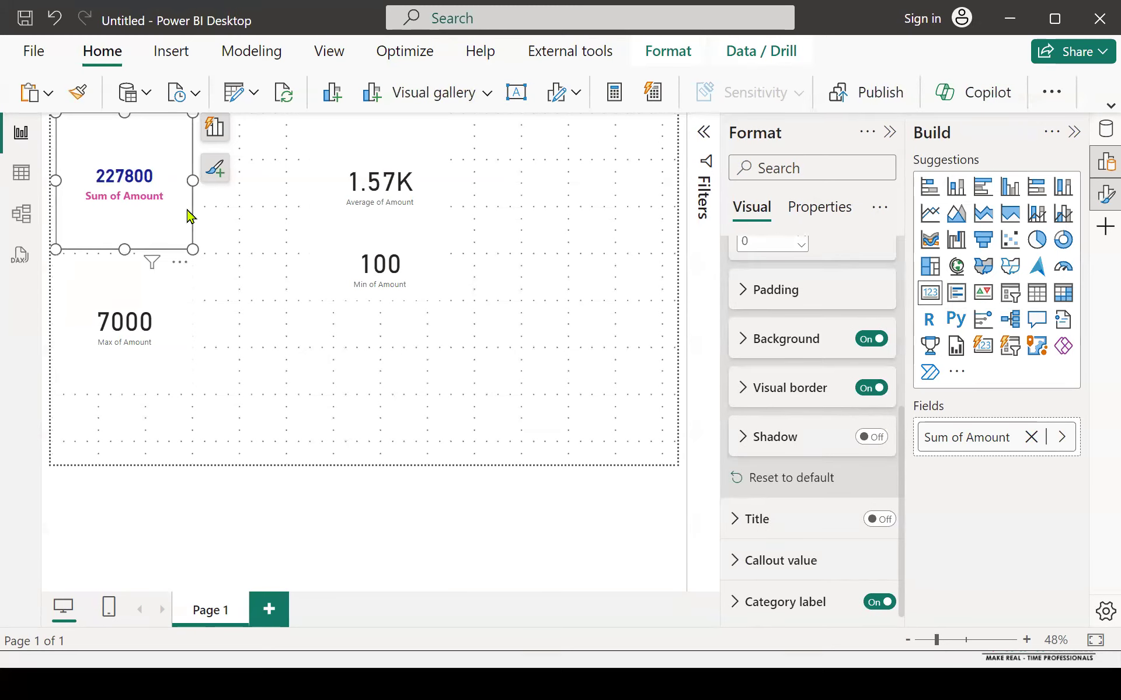
scroll(860, 345, "up", 5)
left_click(741, 261)
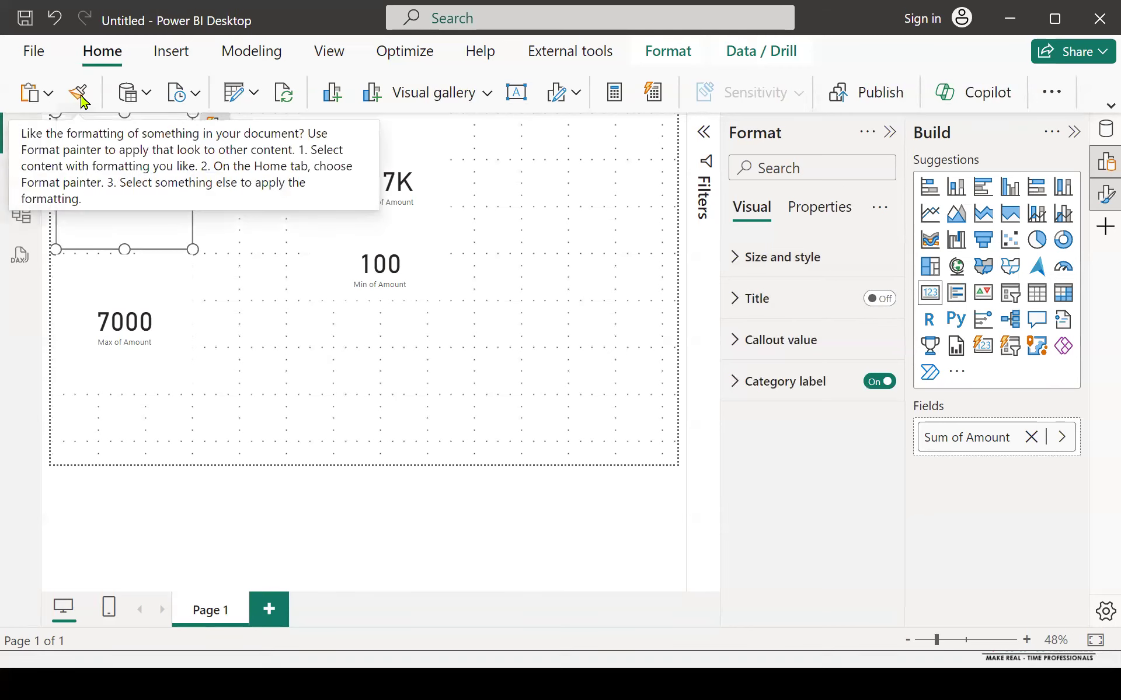
left_click(328, 405)
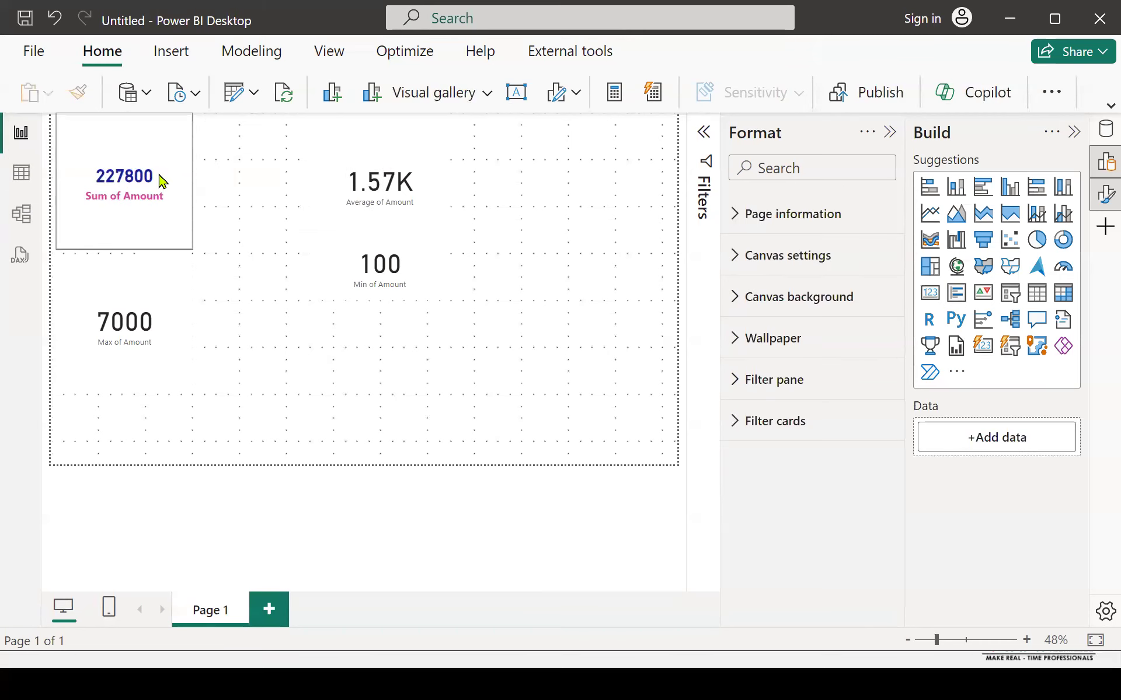
Copy the Sum of Amount card's formatting to the Average, Min and Max of Amount cards
left_click(163, 181)
left_click(80, 95)
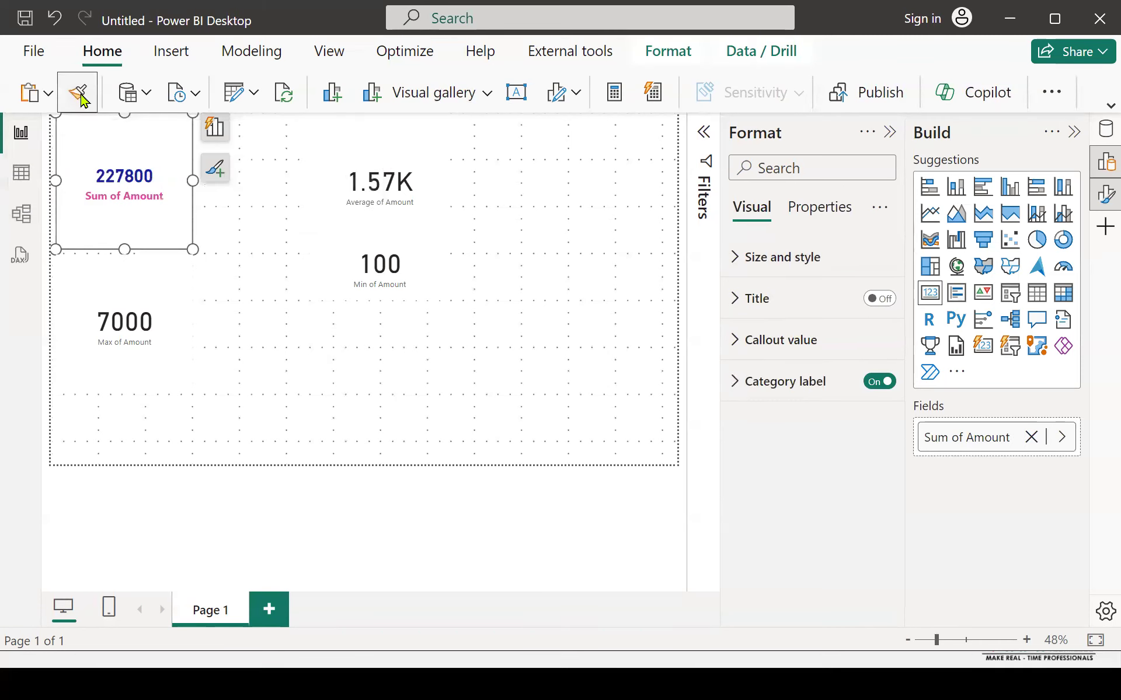
left_click(401, 183)
left_click(80, 98)
left_click(358, 287)
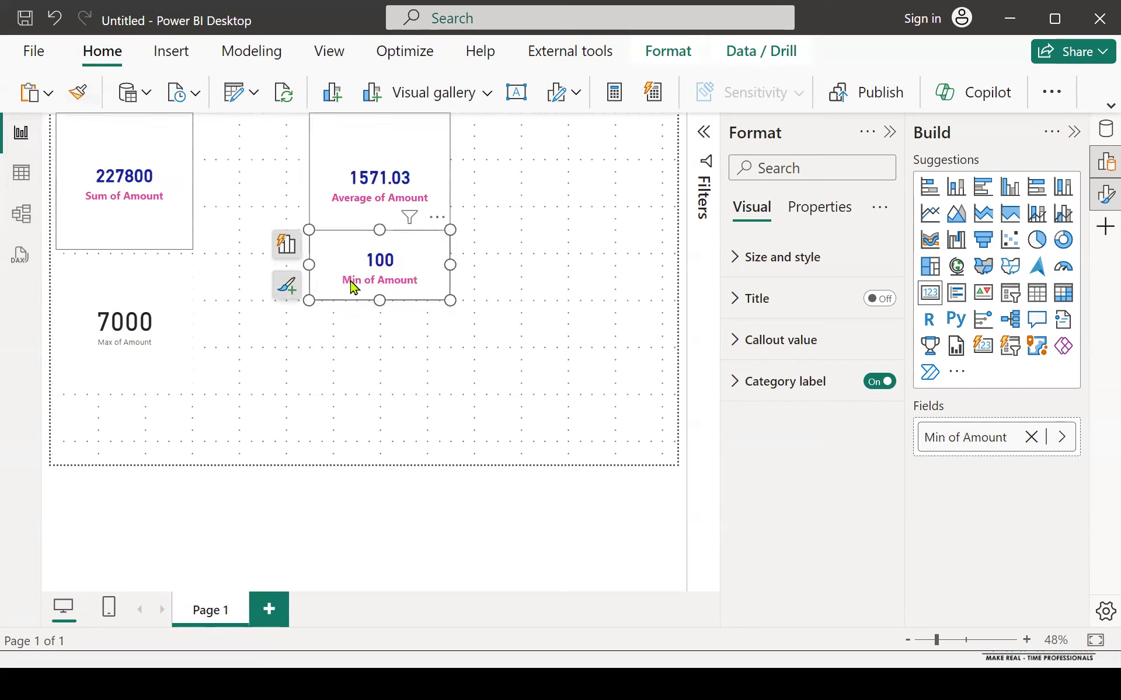
left_click(77, 92)
left_click(124, 309)
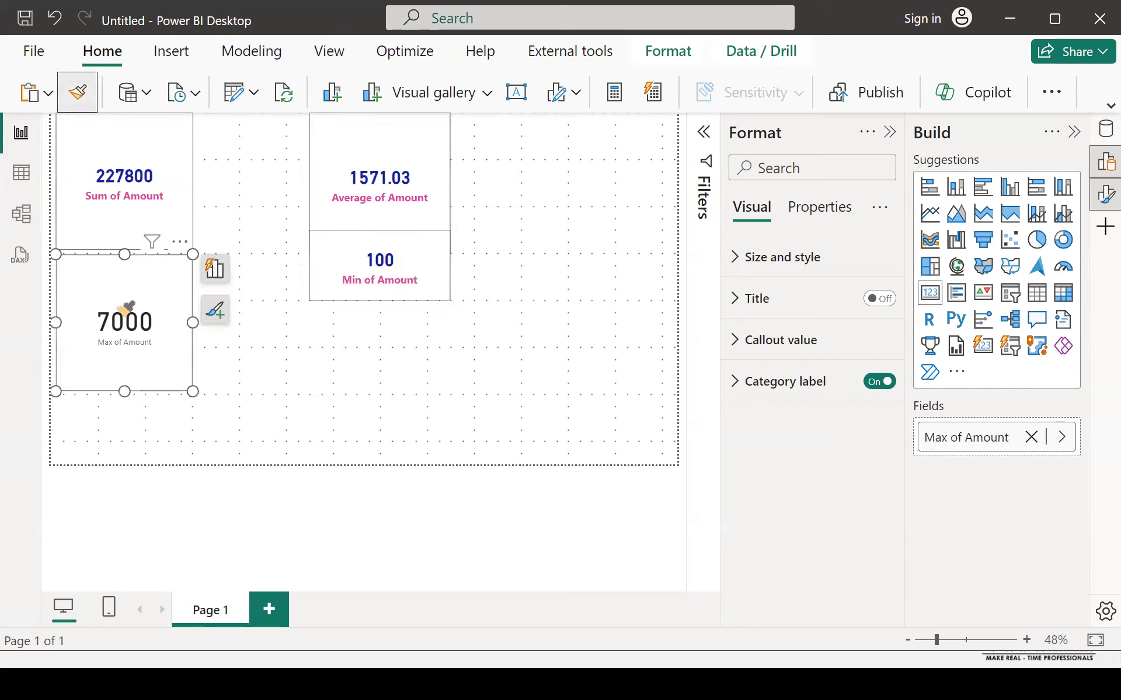
Shorten the four Amount cards and line them up in one row below the page's top edge, ordered Sum, Average, Min, Max
left_click(140, 250)
left_click_drag(125, 251, 138, 178)
left_click_drag(376, 175, 261, 162)
left_click_drag(268, 236, 278, 174)
left_click_drag(394, 269, 428, 158)
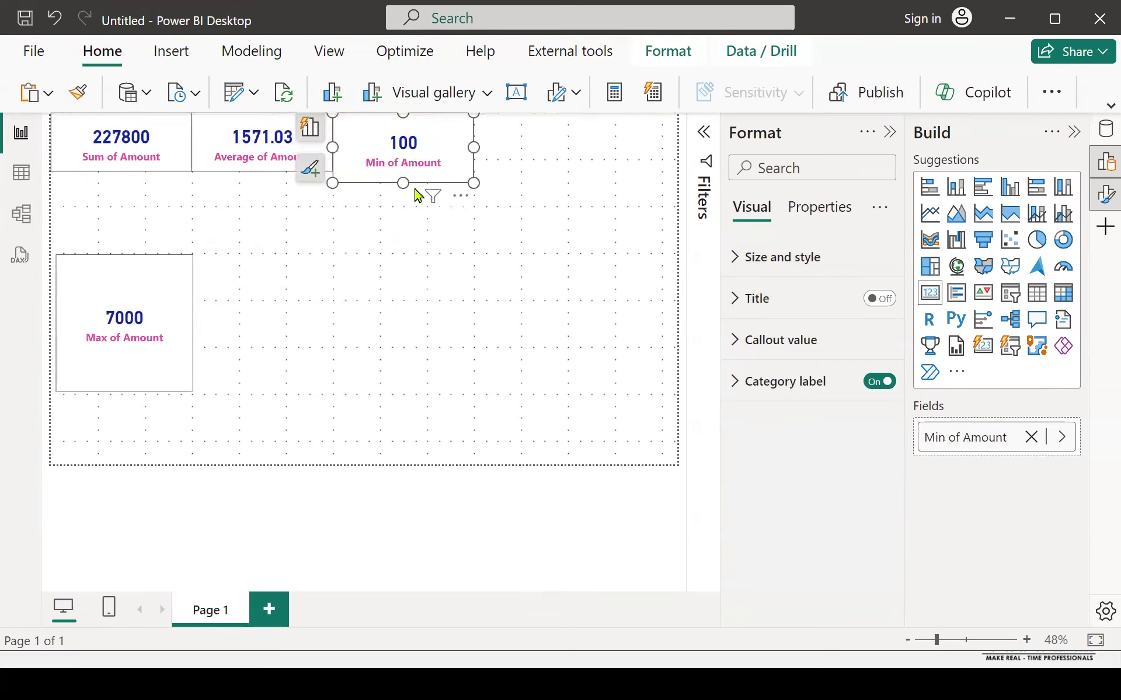
left_click_drag(166, 313, 581, 169)
left_click_drag(543, 248, 564, 177)
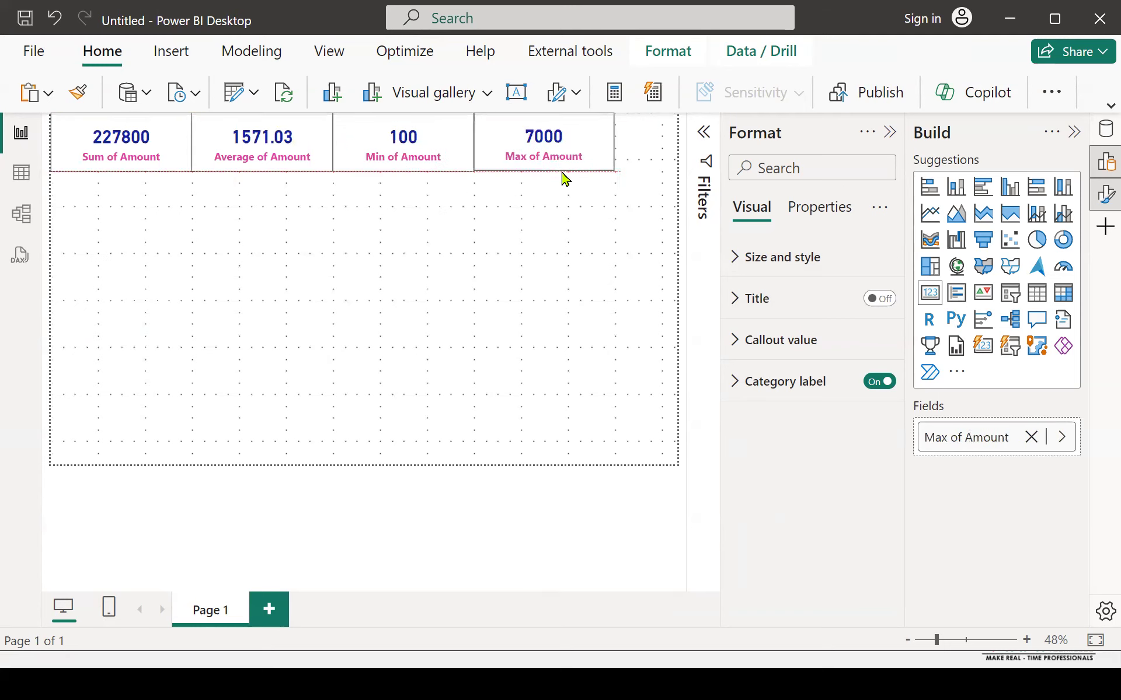
left_click(493, 265)
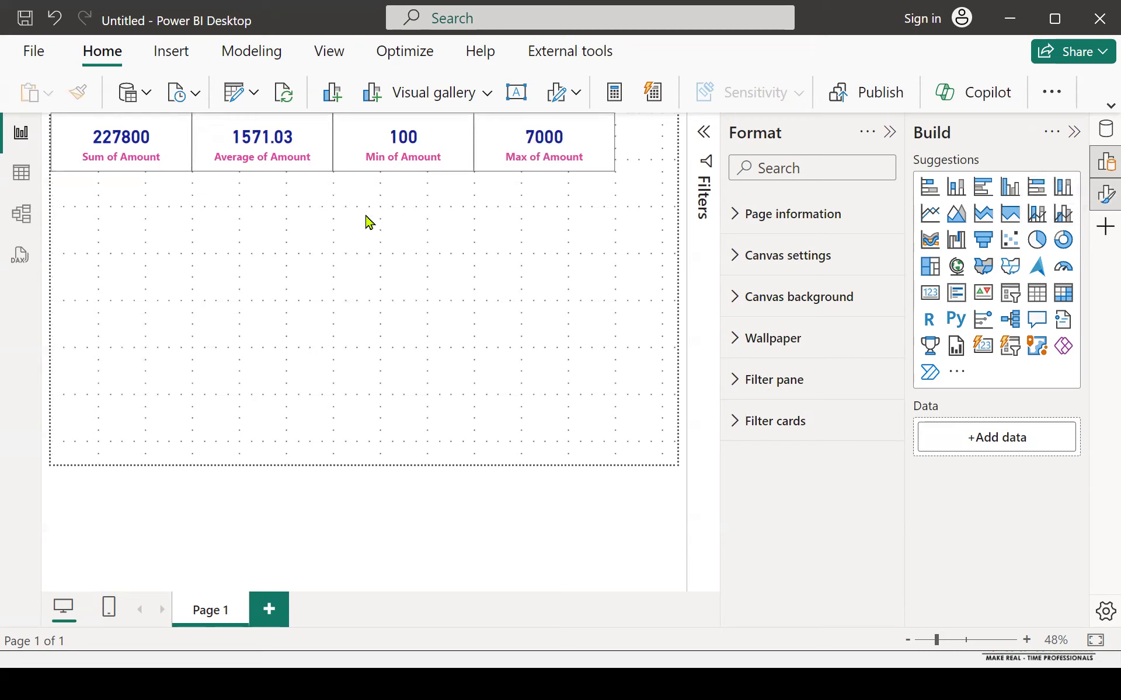
Add a slicer on the Year level of the Date hierarchy below the cards
left_click(1011, 293)
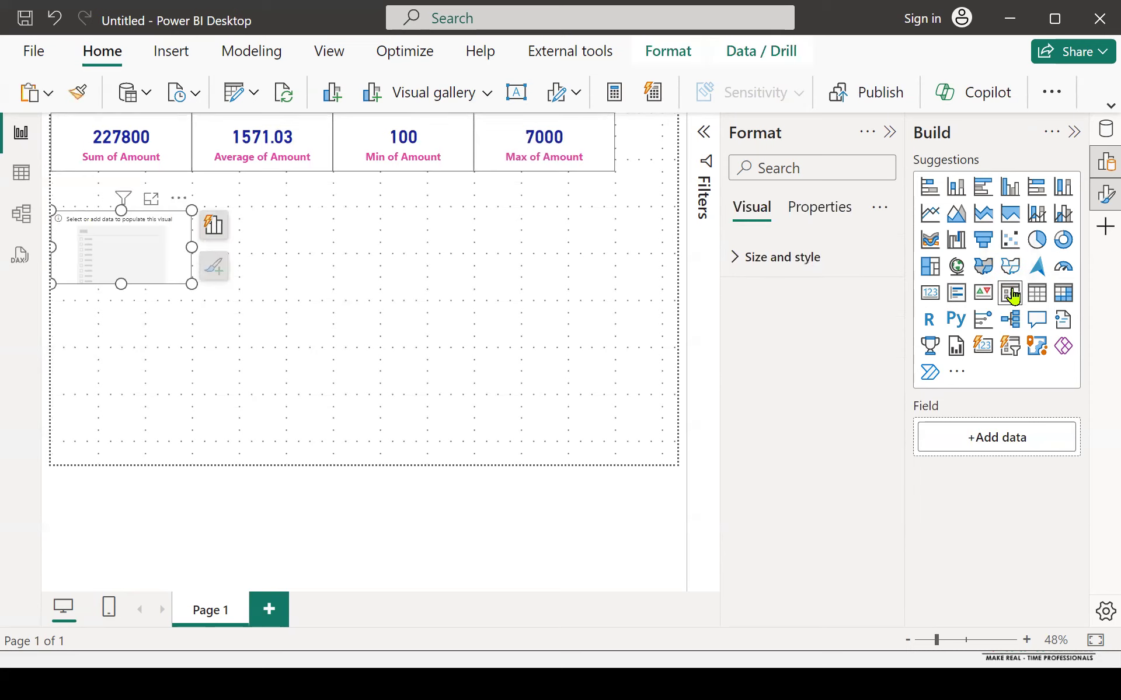
left_click(972, 448)
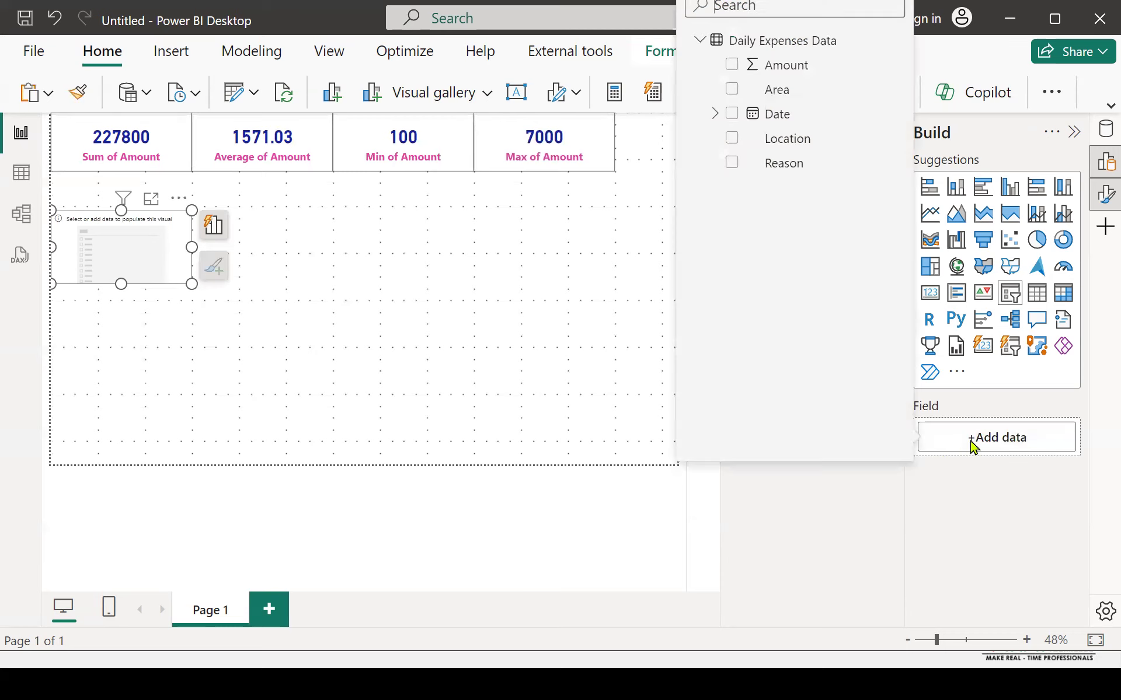
left_click(715, 114)
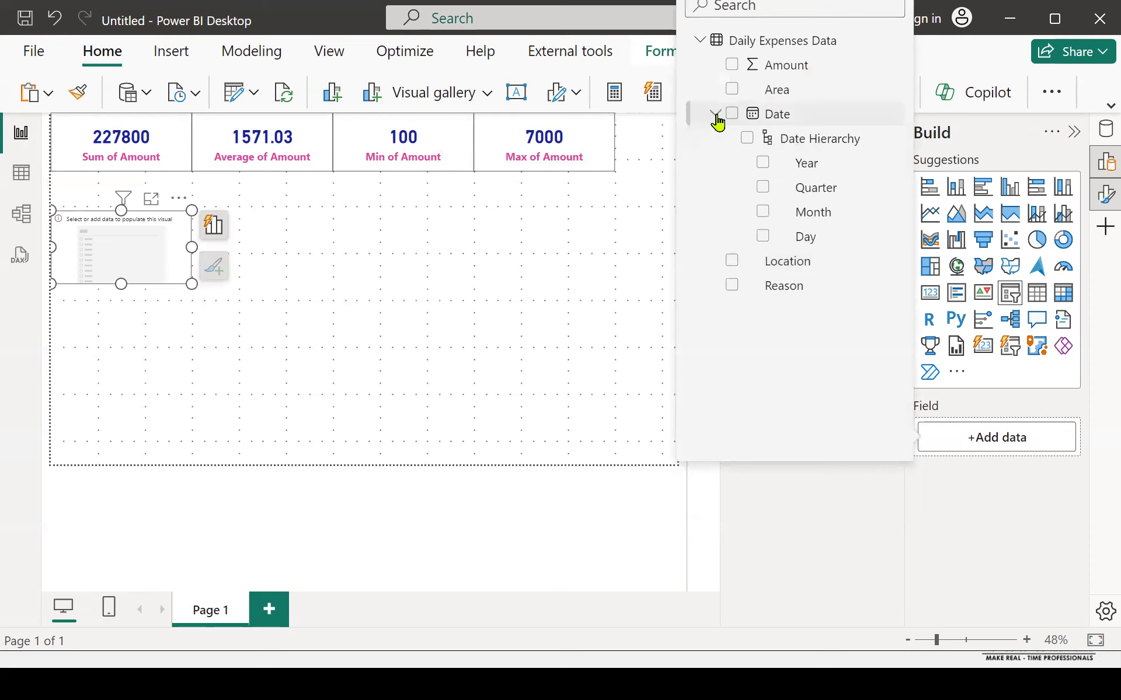
left_click(762, 165)
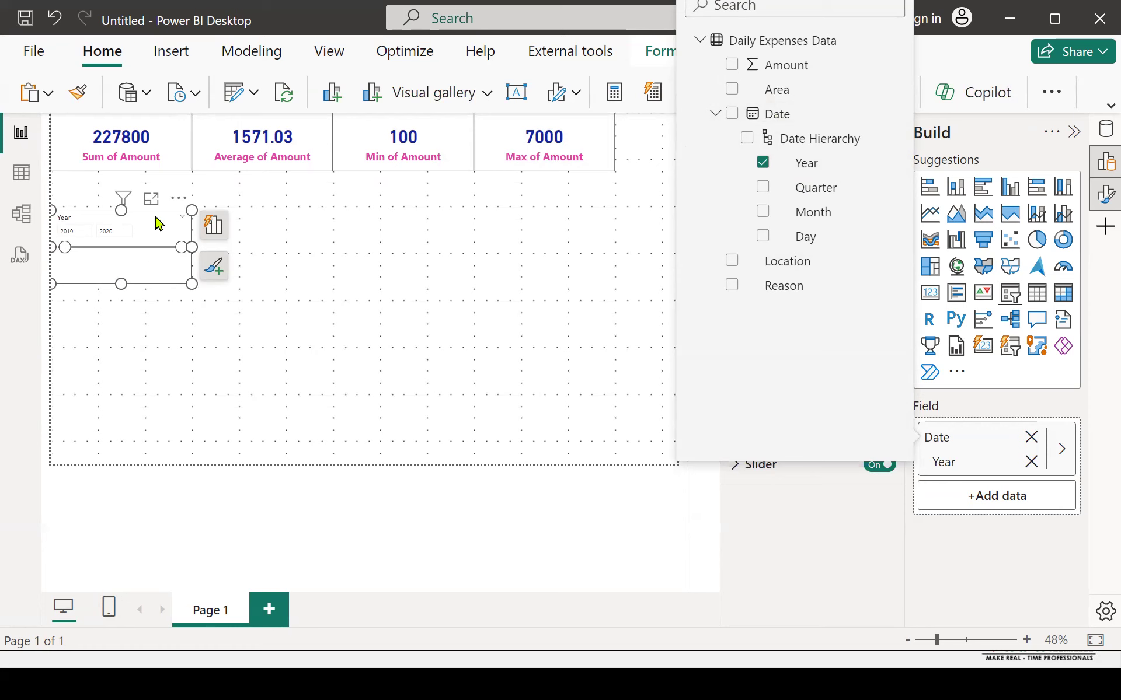
left_click(1101, 197)
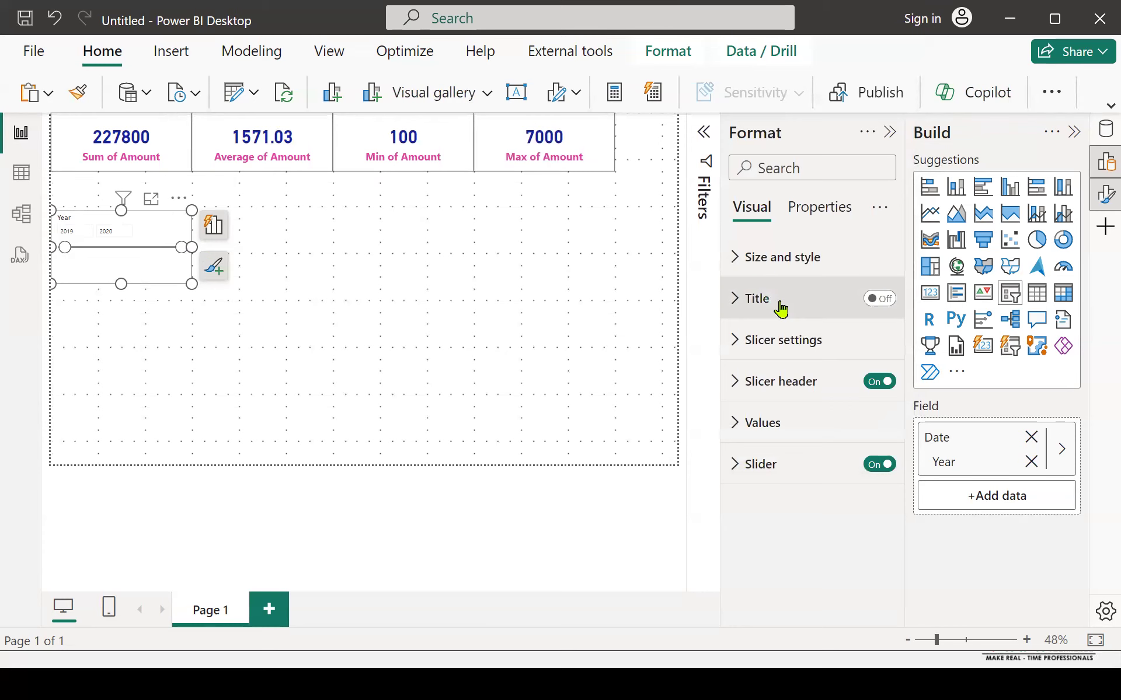
Try the Dropdown and Tile styles on the Year slicer
left_click(734, 344)
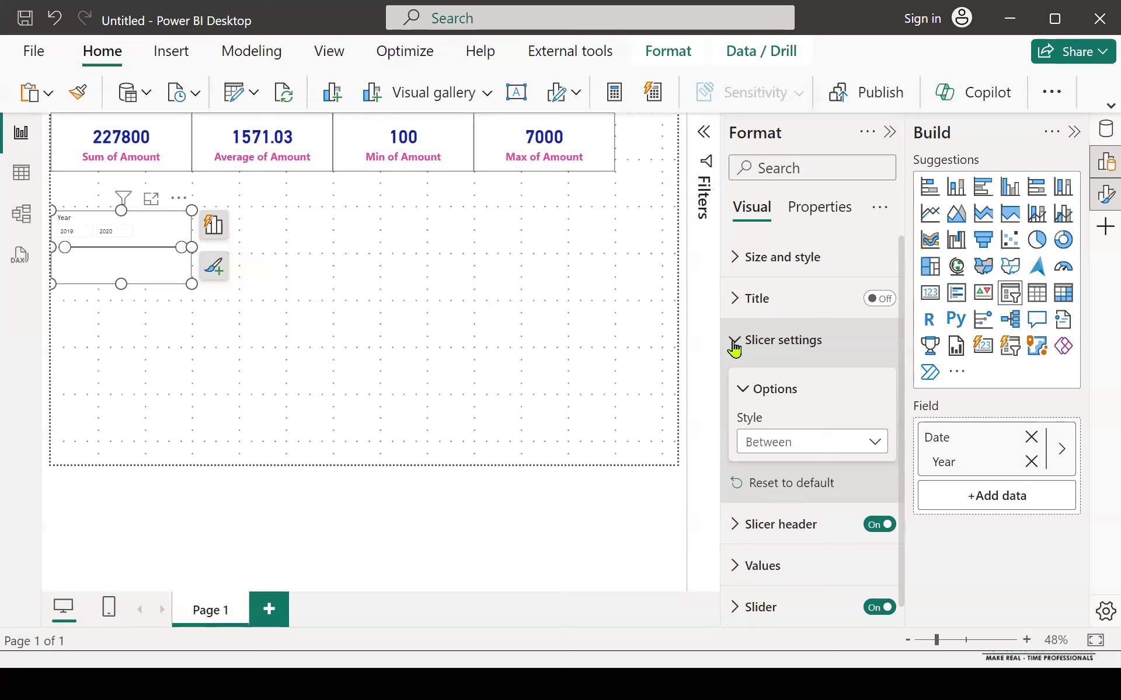
left_click(797, 444)
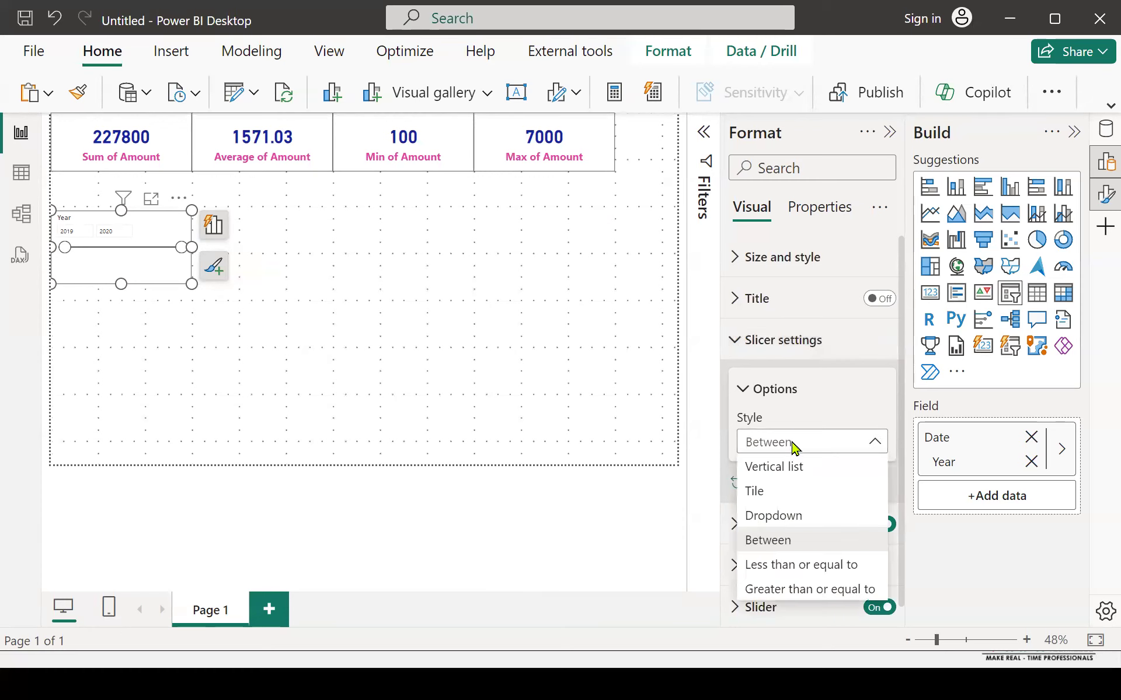
left_click(785, 517)
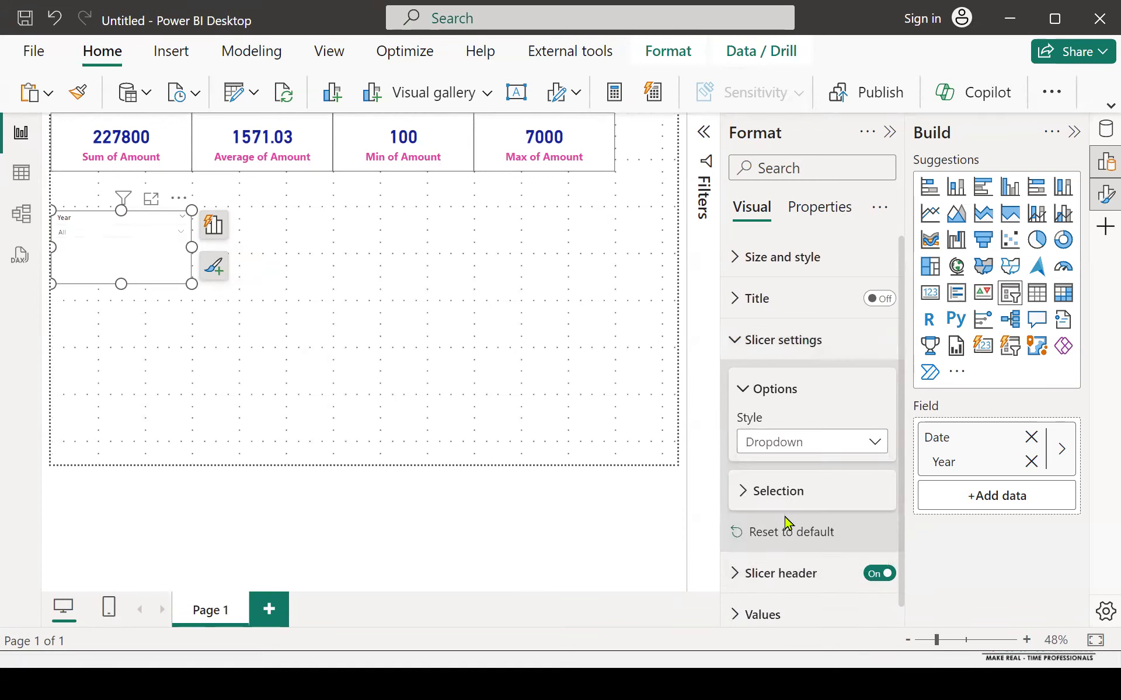
left_click(799, 447)
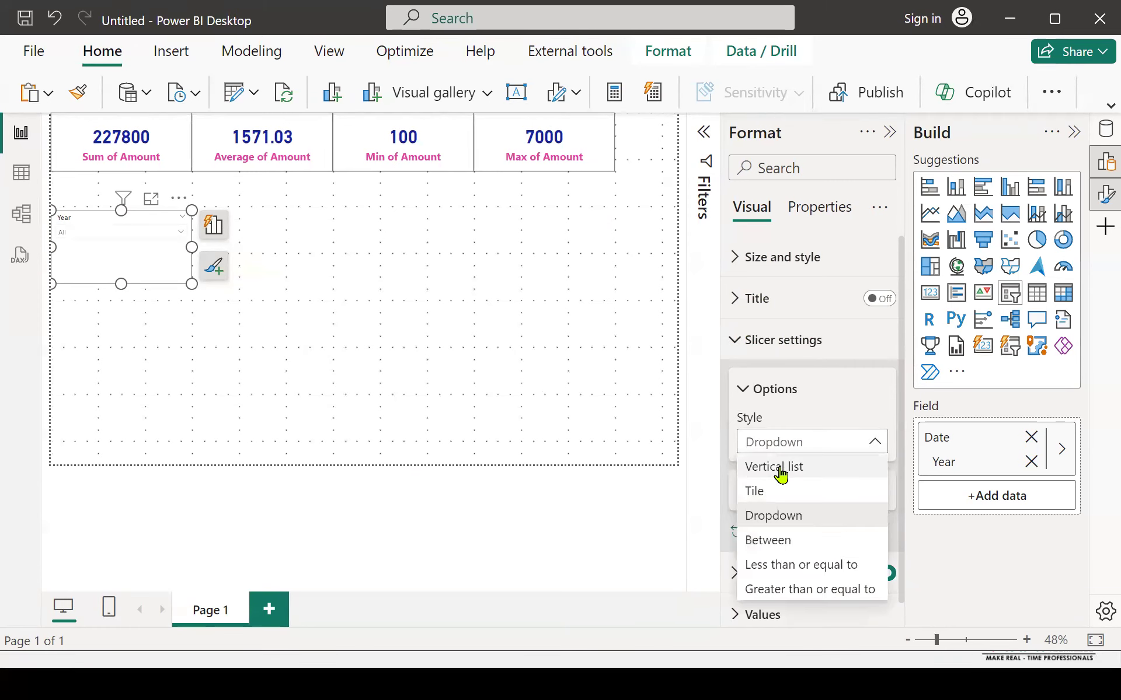
left_click(773, 496)
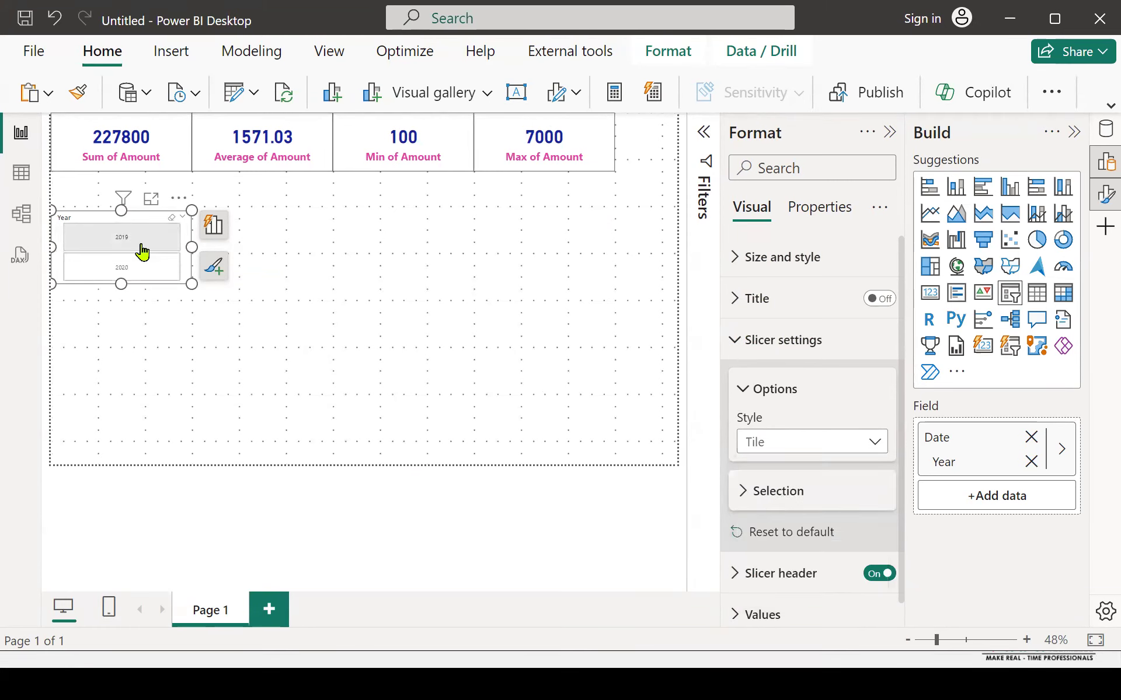
Set the Year slicer's style to Vertical list and collapse the slicer settings
left_click(781, 448)
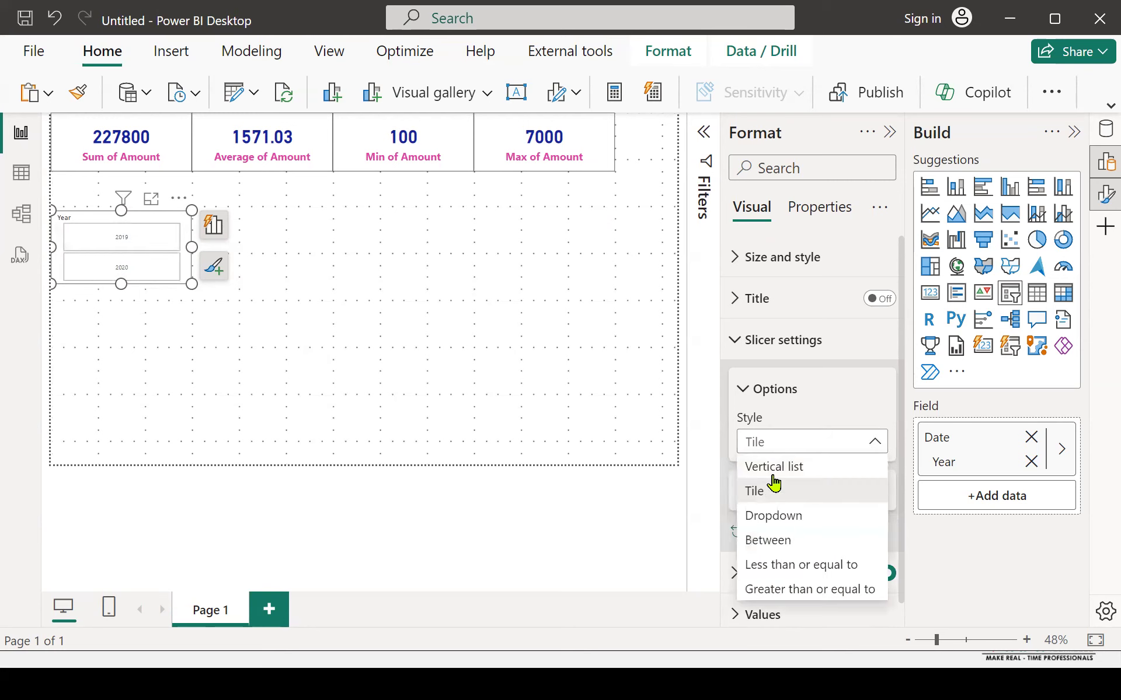
left_click(785, 470)
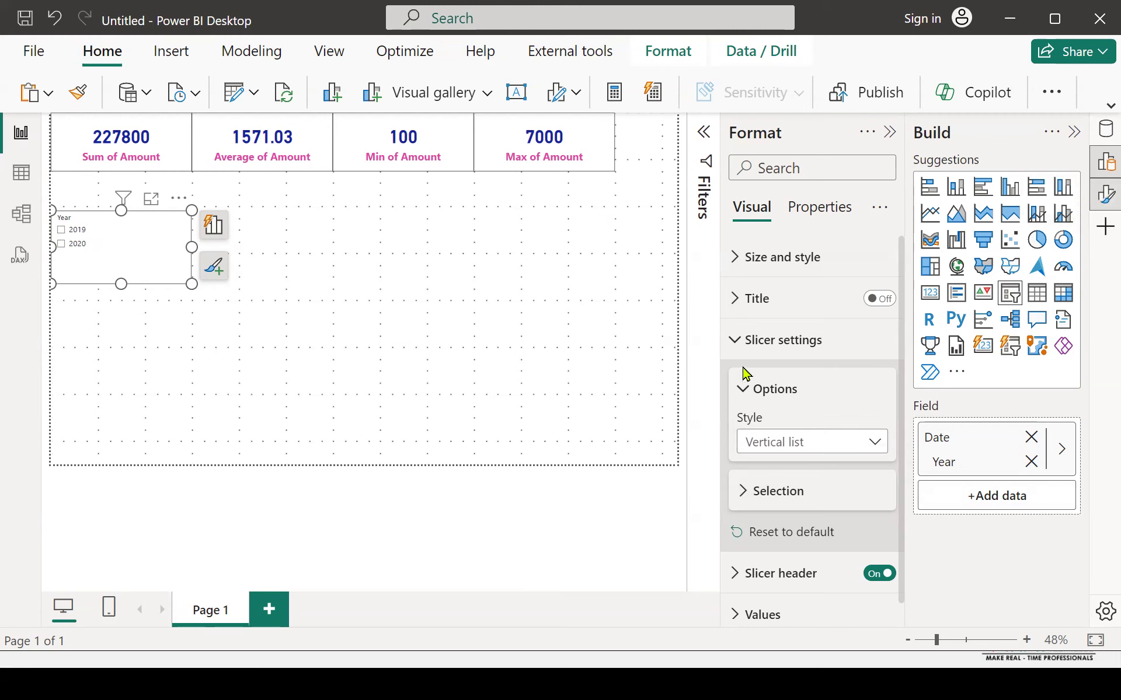
left_click(738, 341)
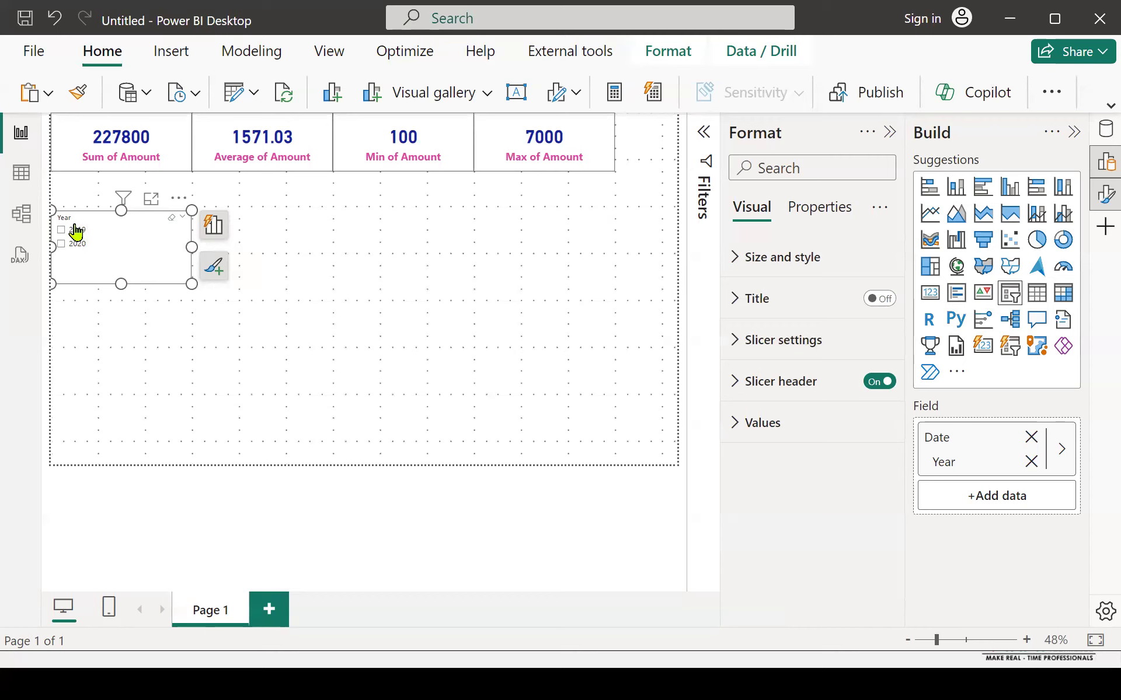
mouse_move(67, 214)
left_mouse_down()
mouse_move(604, 280)
mouse_move(724, 365)
left_mouse_up()
mouse_move(76, 248)
left_mouse_down()
mouse_move(295, 367)
mouse_move(740, 446)
left_mouse_up()
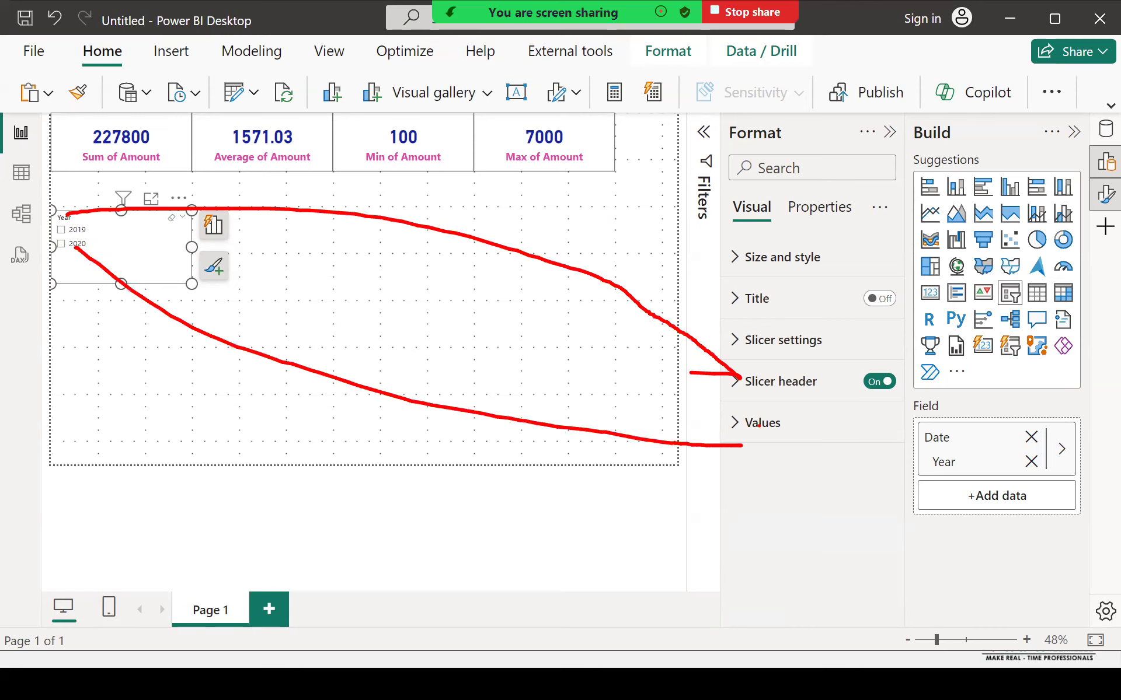
Format the Year slicer's header text as bold, pink, font size 20
left_click(736, 384)
scroll(824, 310, "down", 4)
scroll(805, 327, "up", 2)
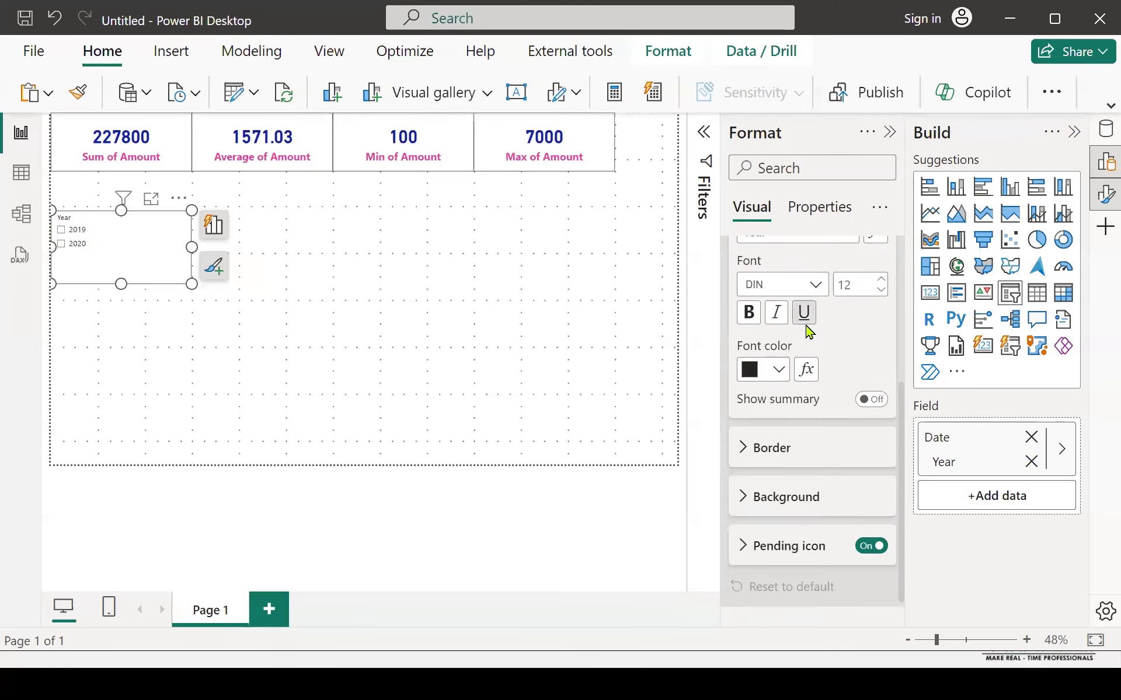
left_click(749, 385)
left_click(769, 444)
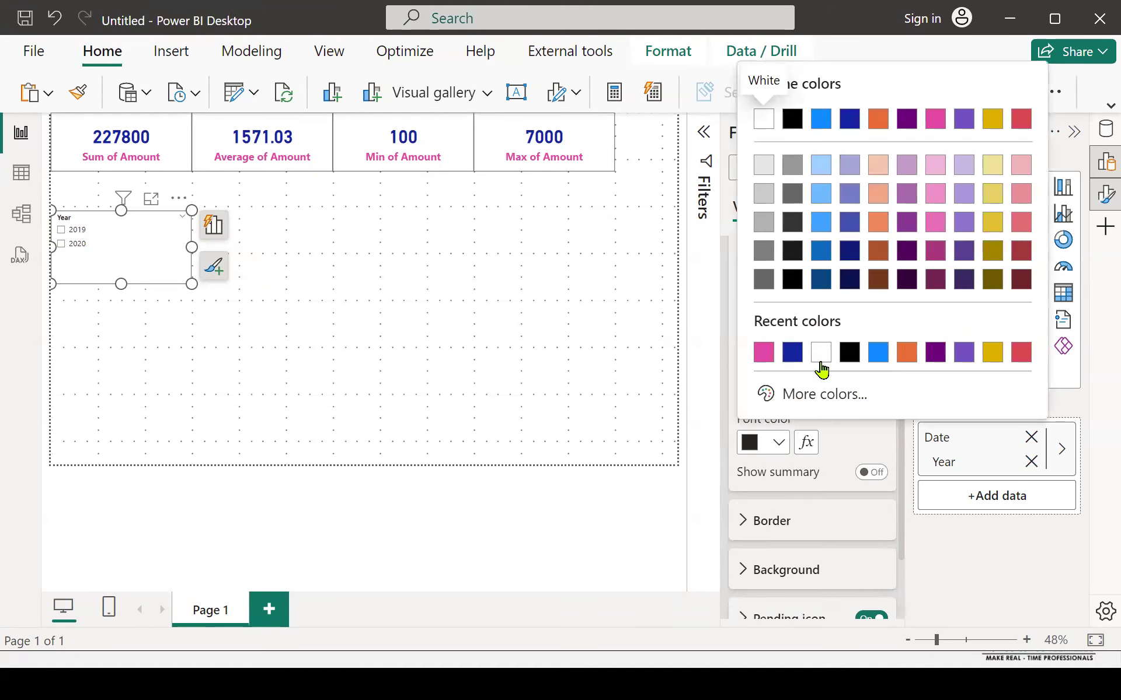
left_click(769, 361)
double_click(869, 358)
type("20")
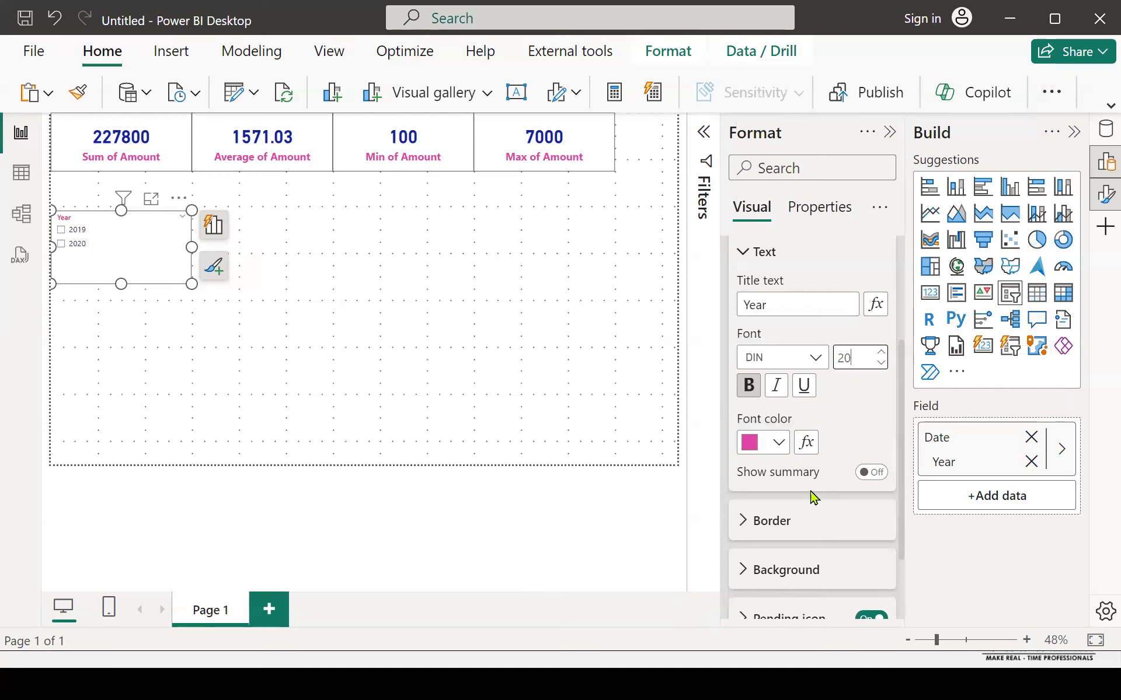
Format the Year slicer's values as bold, dark blue, font size 18
scroll(808, 502, "down", 2)
left_click(738, 600)
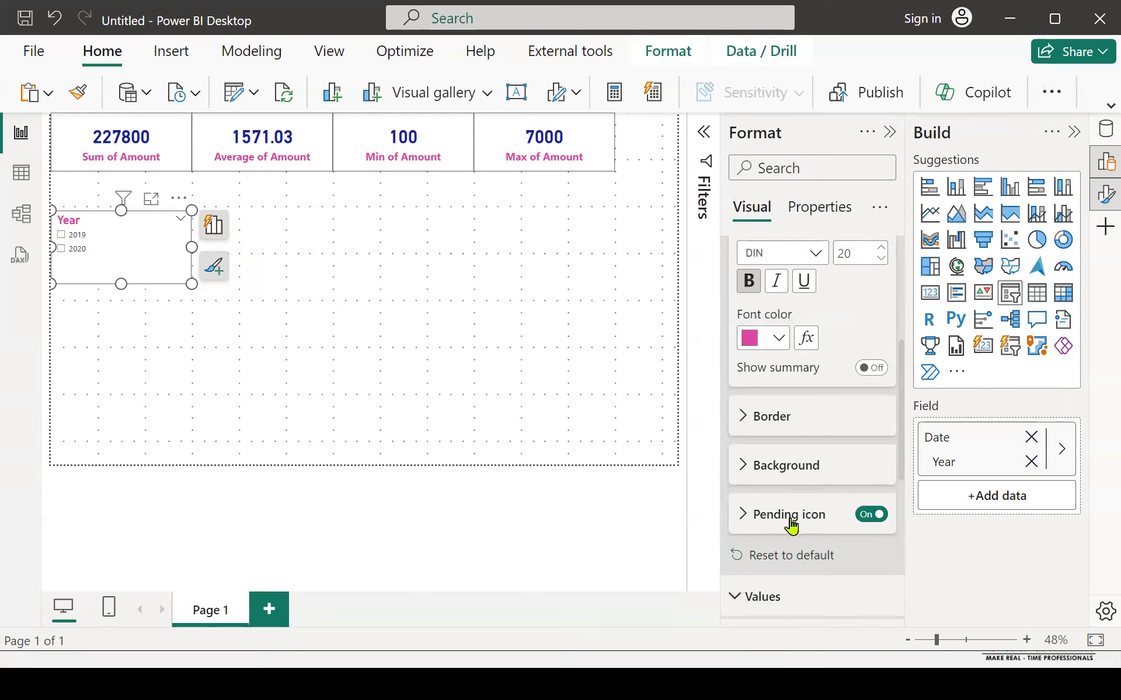
left_click(762, 424)
double_click(848, 395)
type("18")
left_click(777, 479)
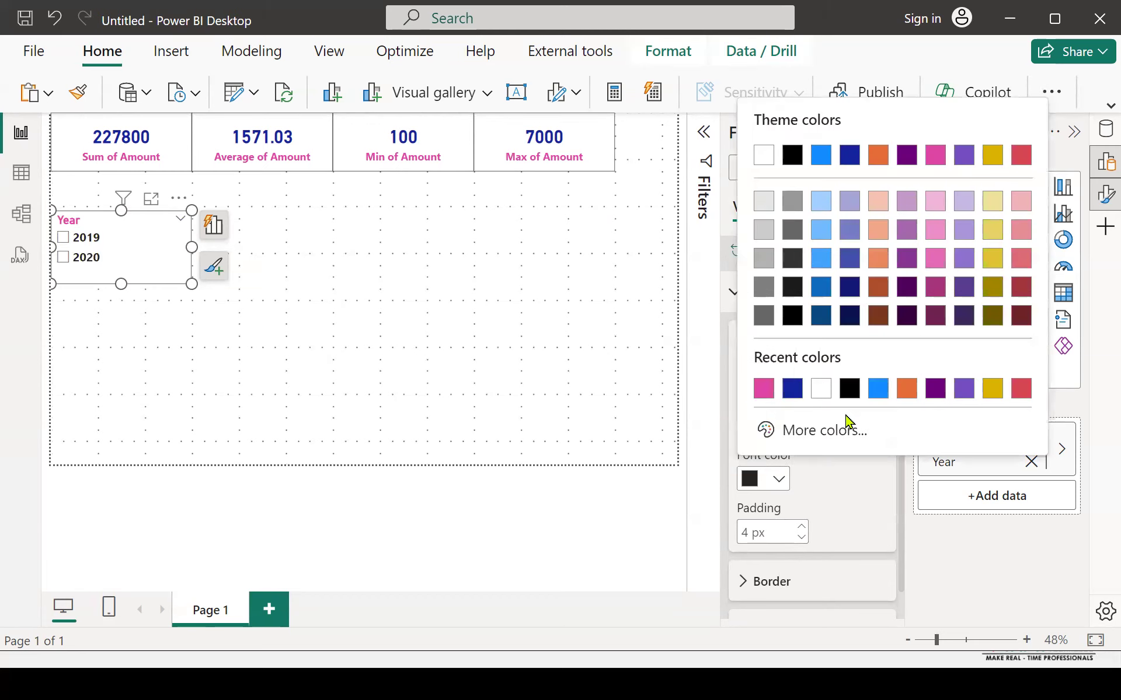
left_click(792, 389)
Move the Year slicer to about 816 horizontal, 192 vertical, narrow it to about 168 wide, and turn on its visual border
left_click_drag(138, 243, 547, 239)
left_click_drag(588, 282, 532, 282)
scroll(858, 315, "up", 10)
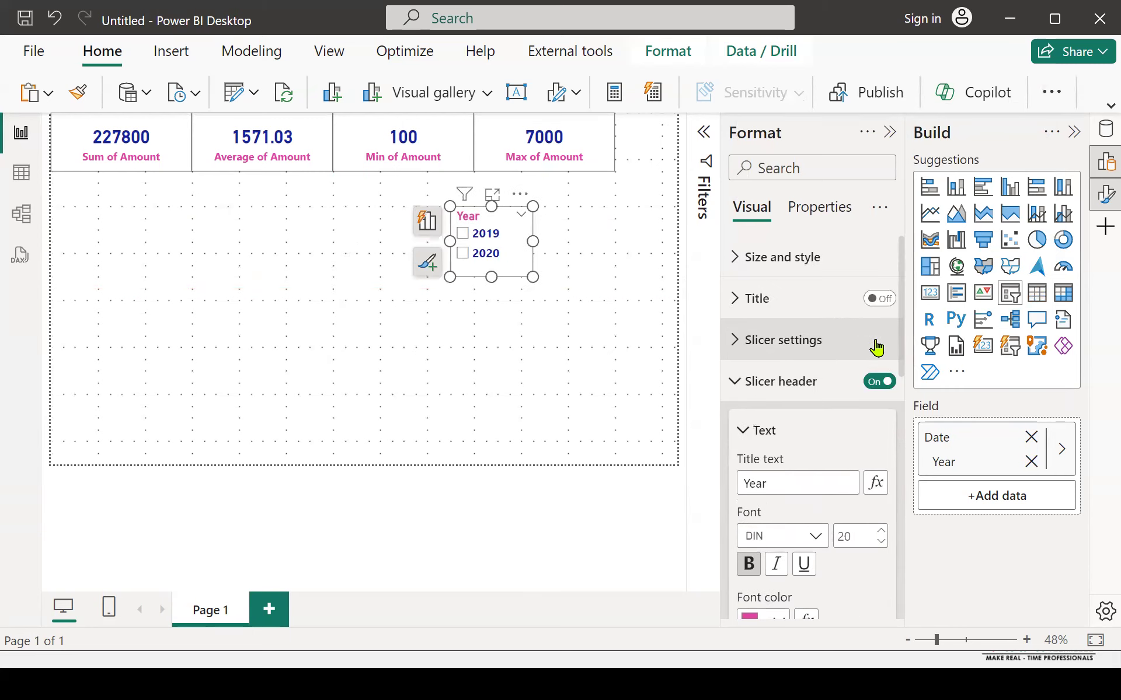
left_click(740, 259)
scroll(840, 386, "down", 3)
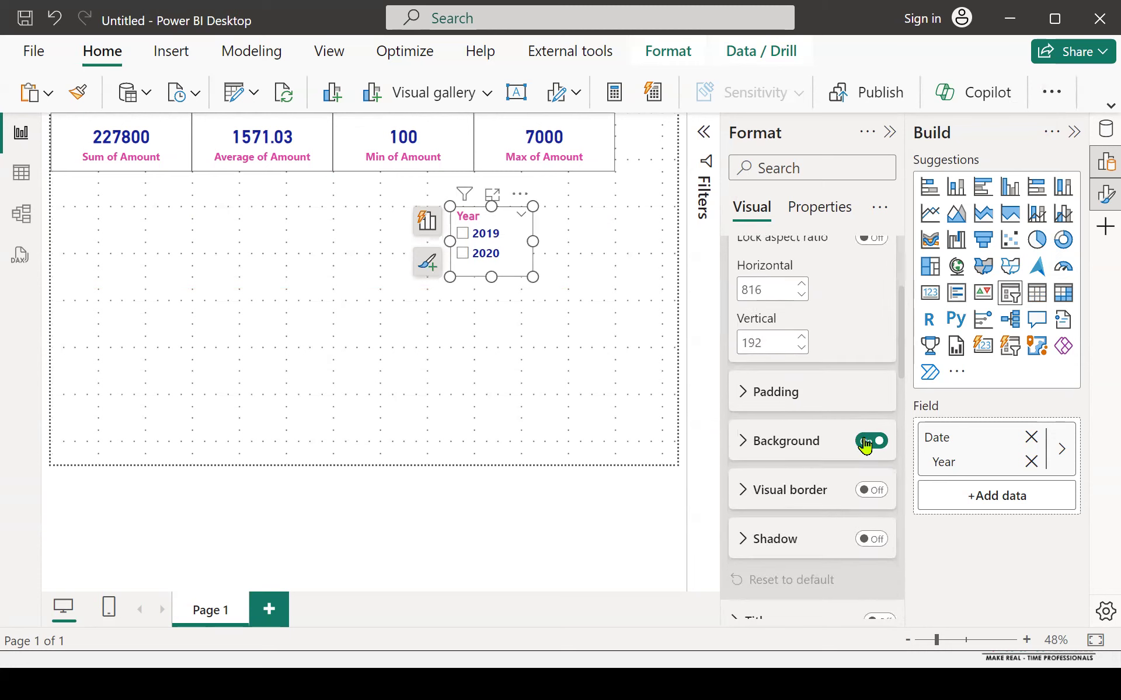
left_click(870, 491)
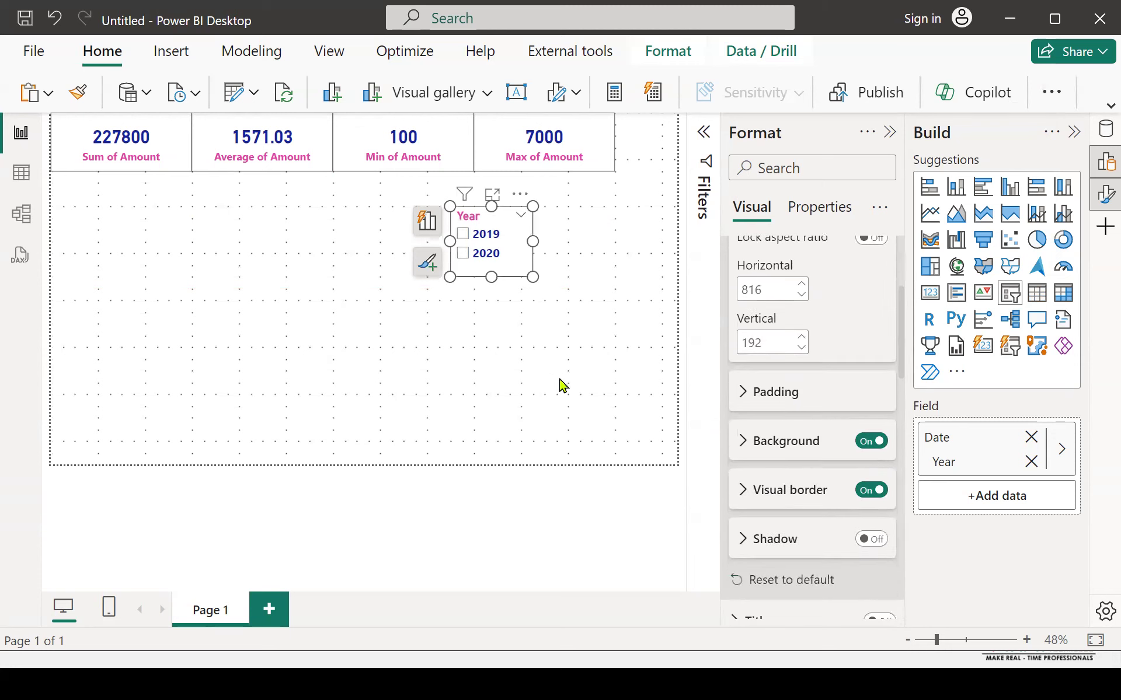
left_click(528, 329)
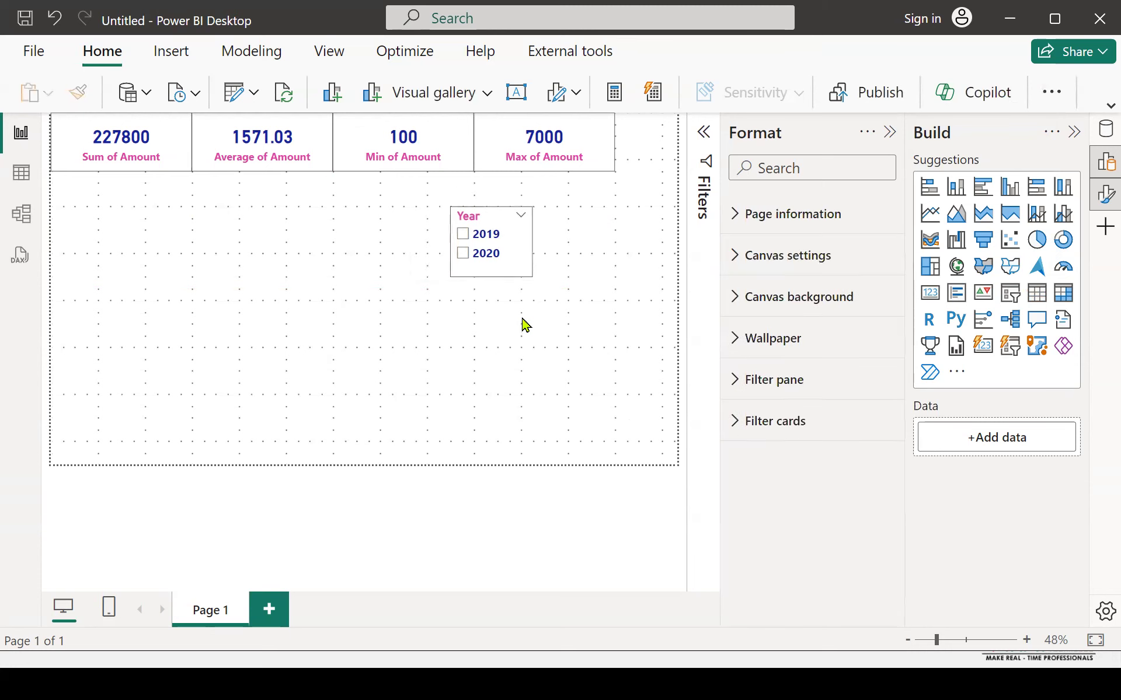
Duplicate the Year slicer and place the copy to its right at about 1032 horizontal, 192 vertical
left_click(529, 283)
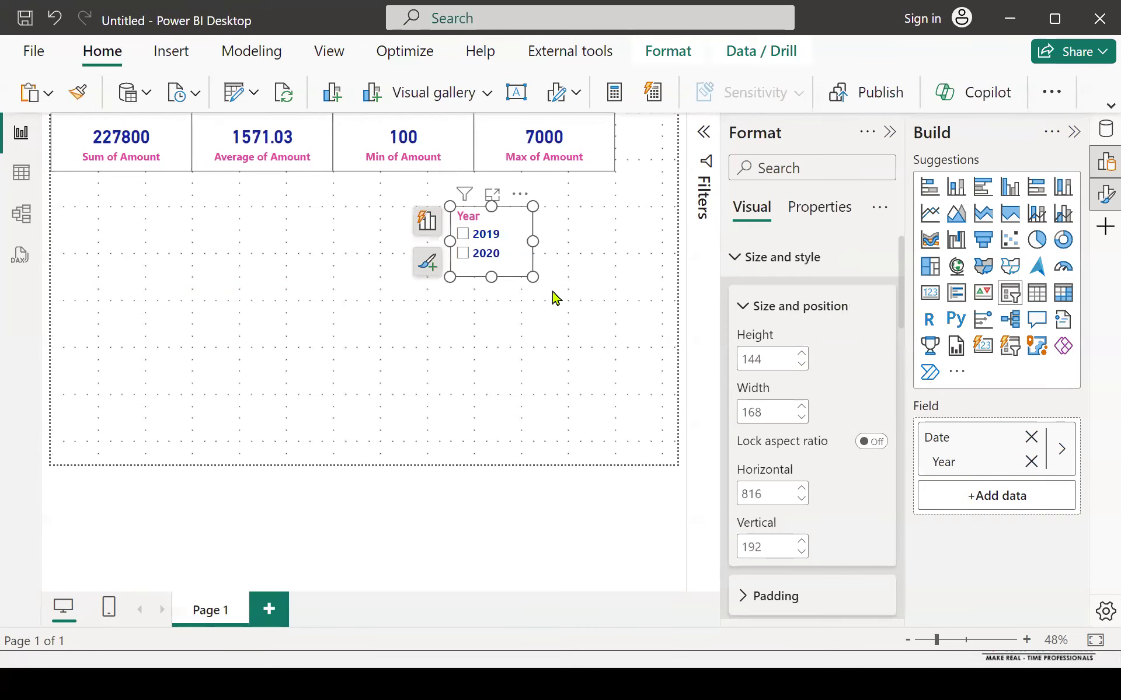
left_click(593, 252)
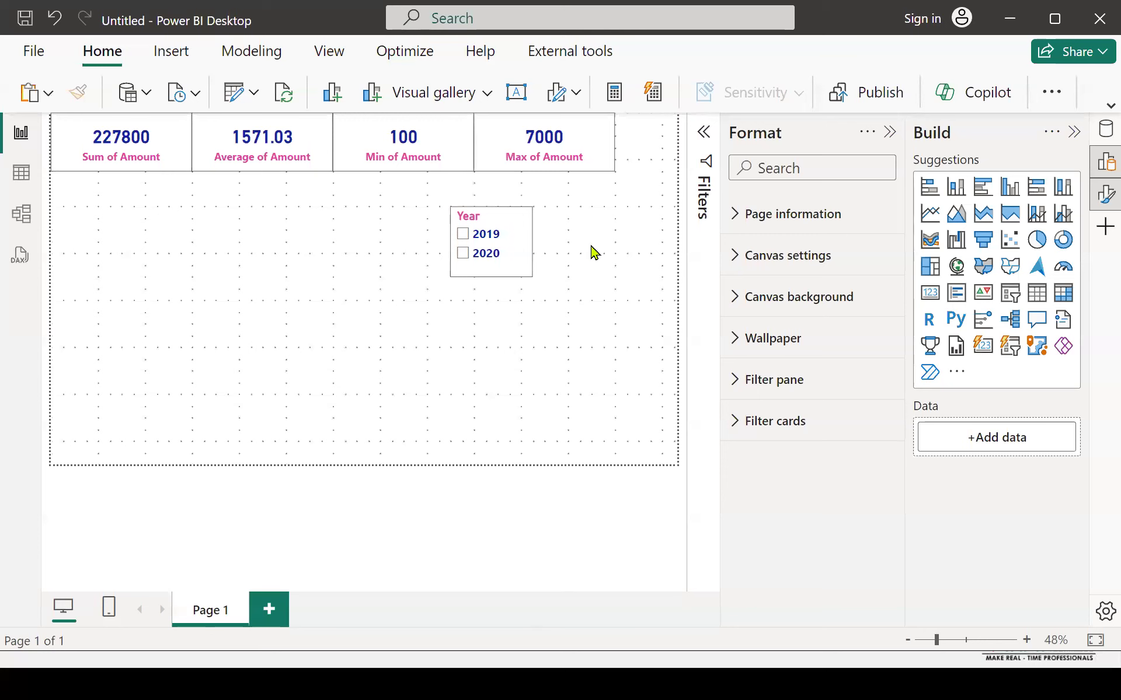
key("ctrl+v")
left_click_drag(536, 265, 609, 263)
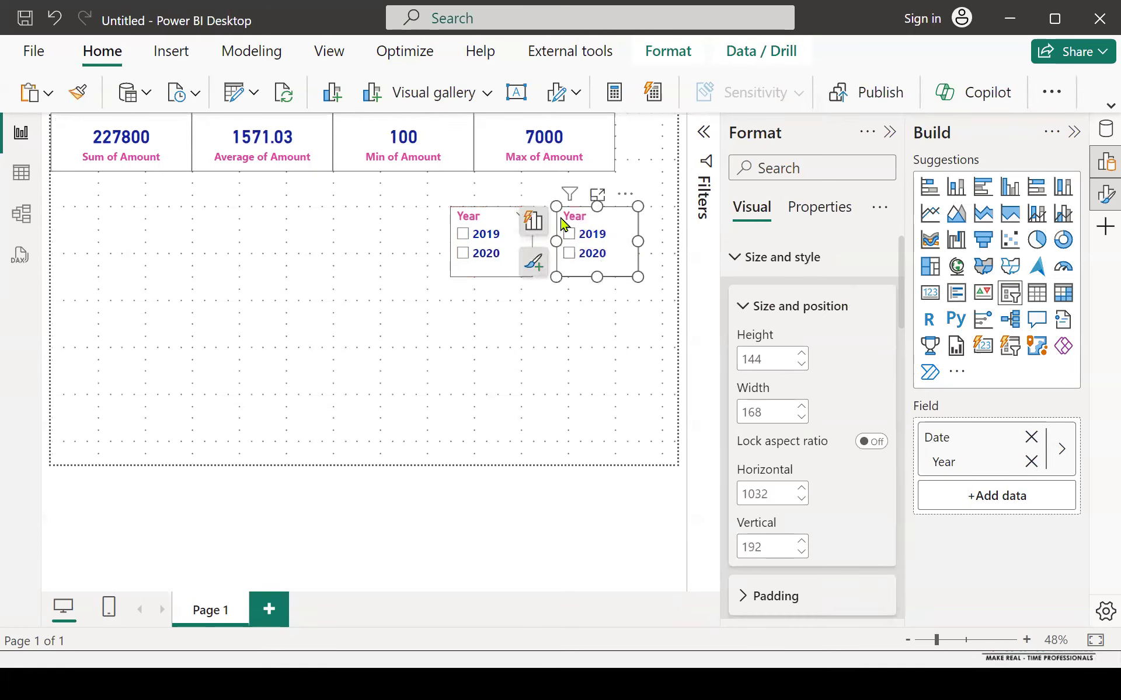
Replace the copied slicer's Year field with the Month level of the Date hierarchy
left_click(1031, 439)
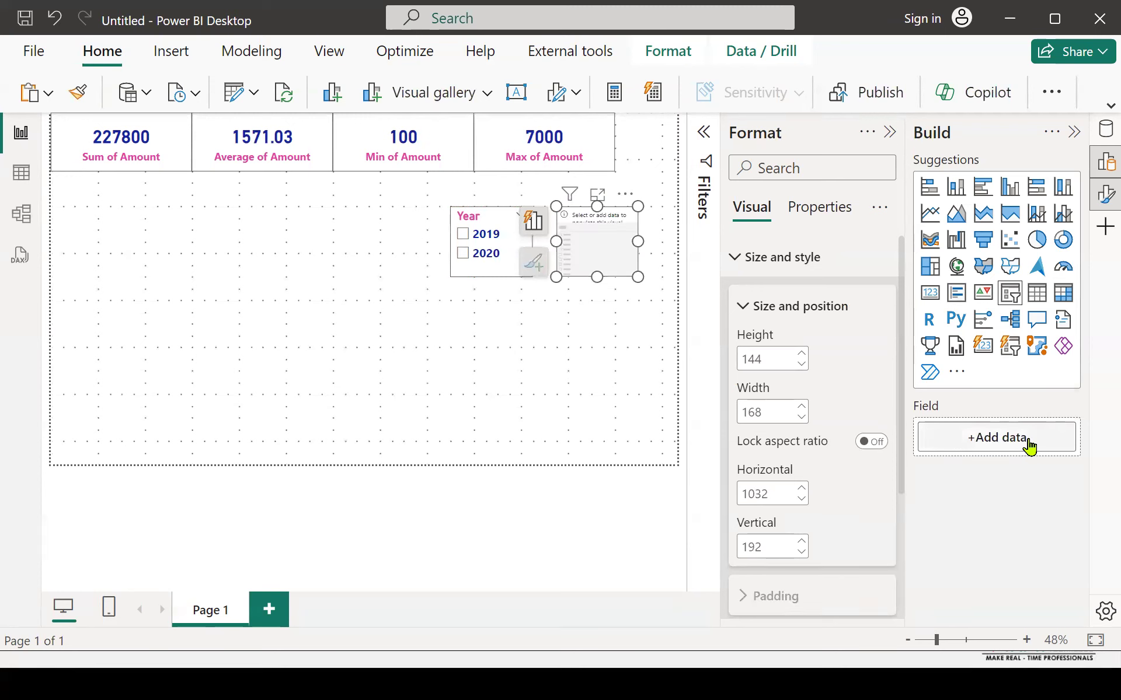
left_click(1029, 445)
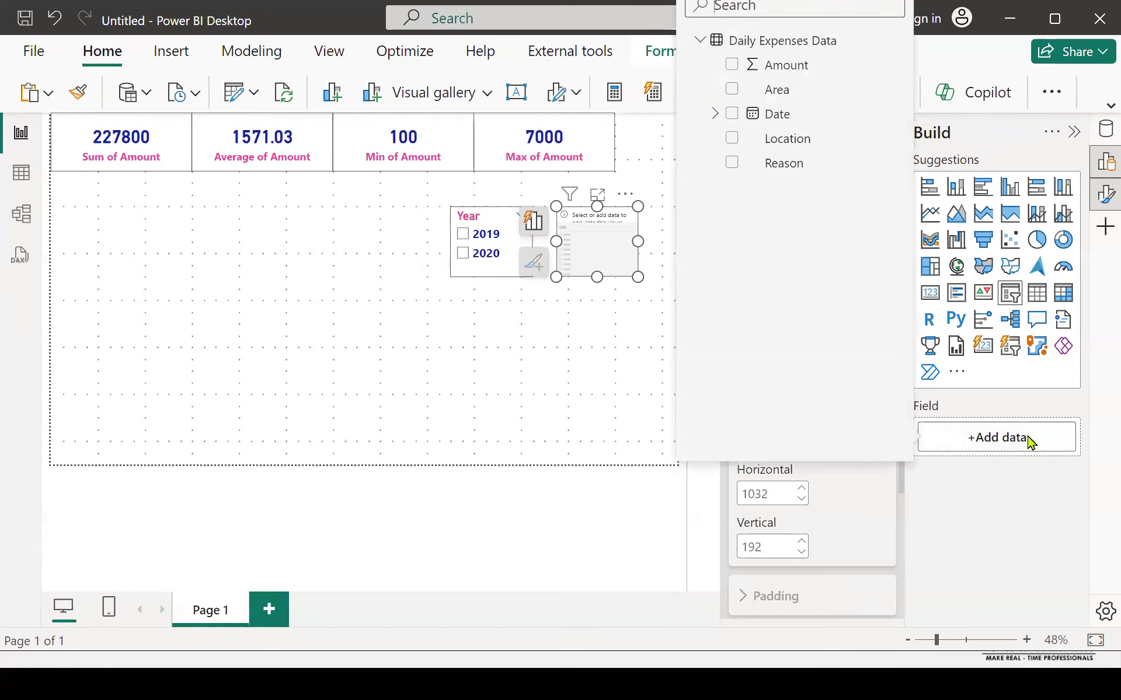
left_click(715, 115)
left_click(762, 212)
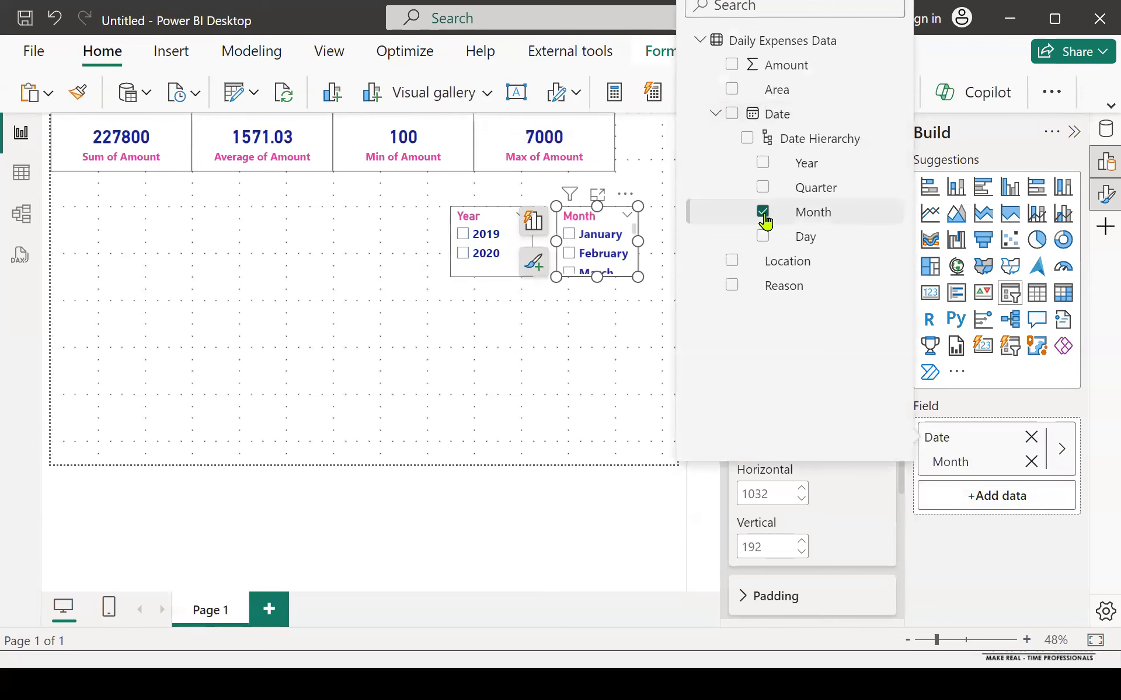
Filter the Month slicer to July and August only, and collapse the side panes to enlarge the report canvas
left_click(618, 354)
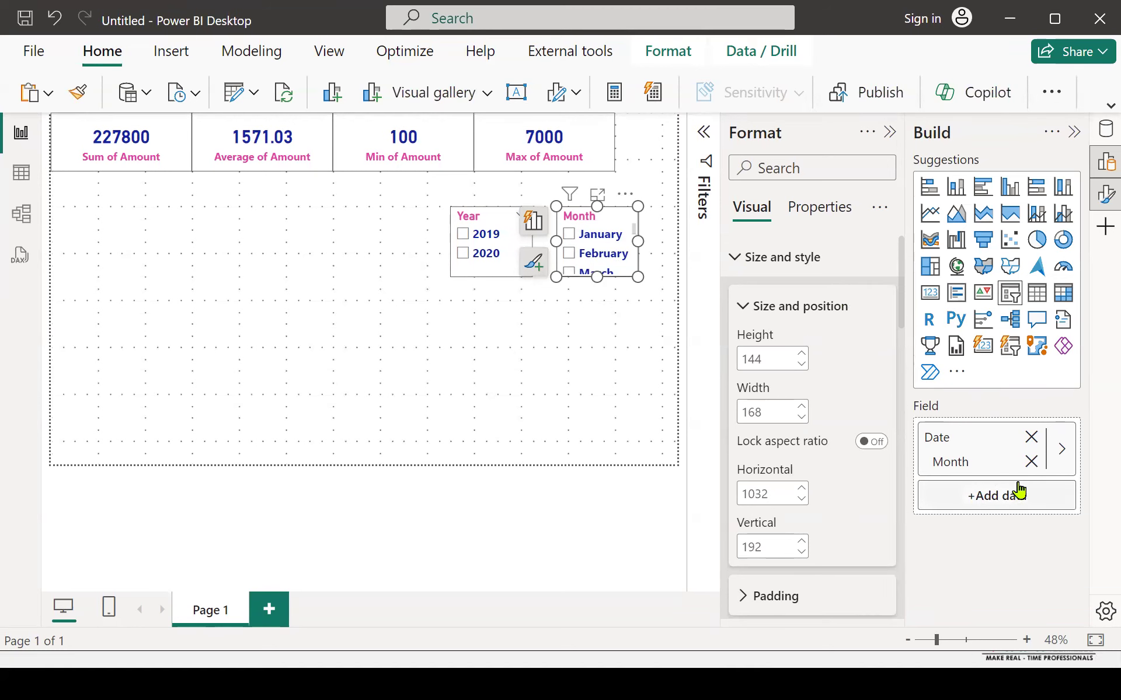
left_click_drag(594, 275, 633, 287)
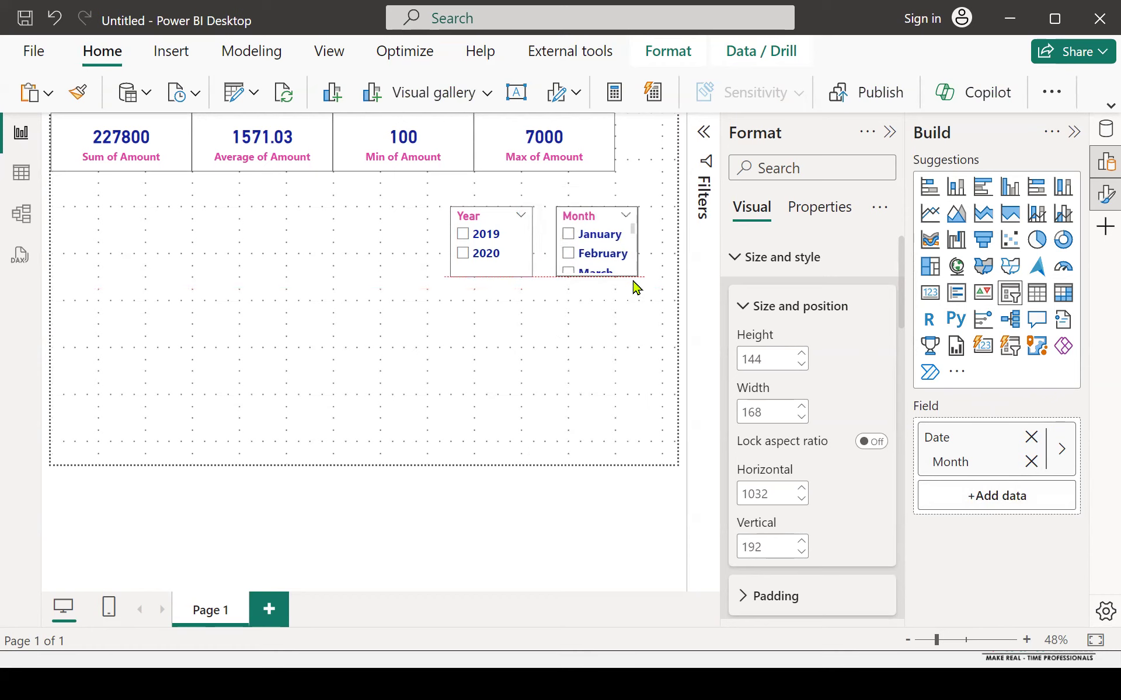
left_click(705, 136)
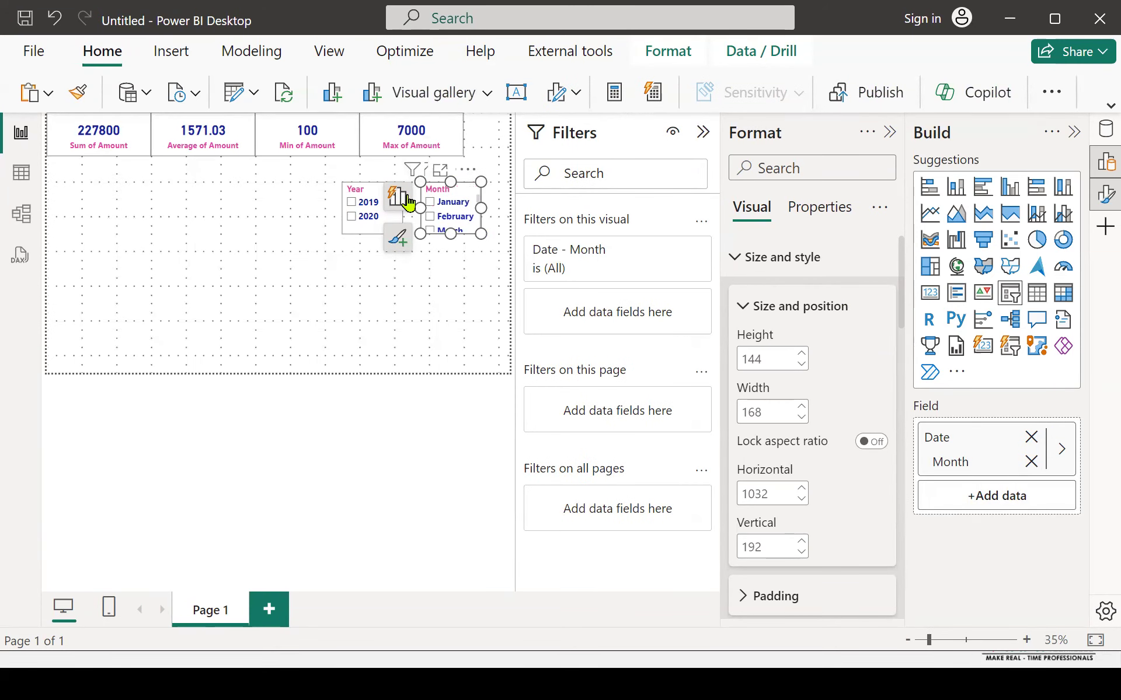
left_click(670, 251)
scroll(630, 466, "down", 3)
left_click(546, 430)
left_click(546, 452)
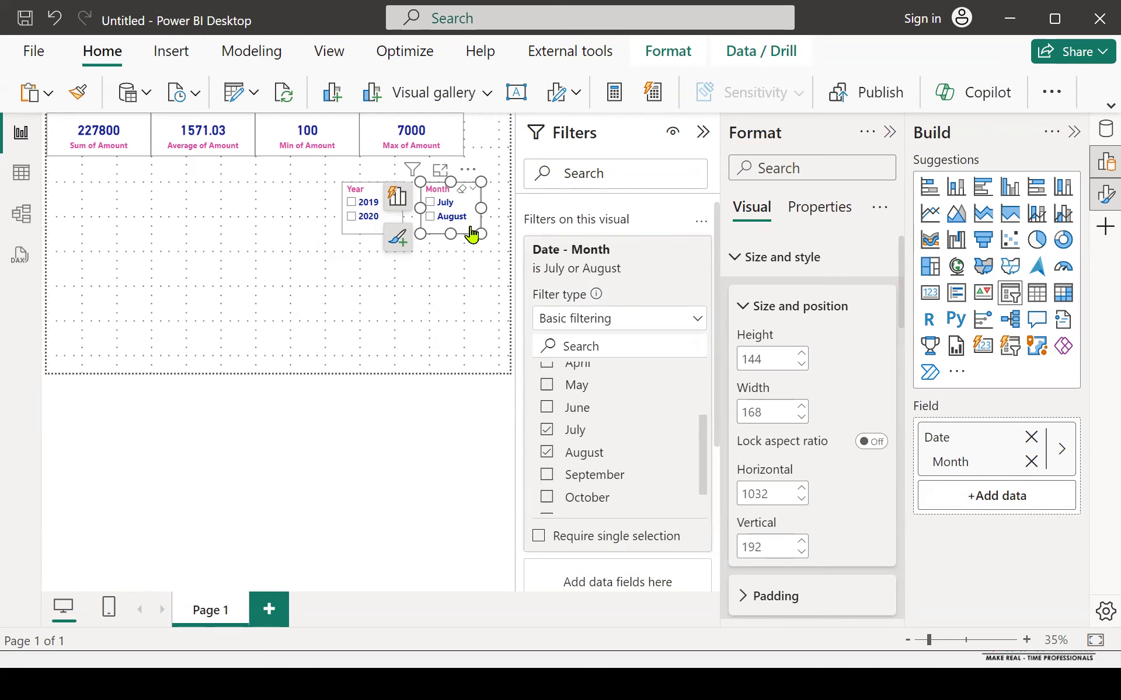
left_click(705, 136)
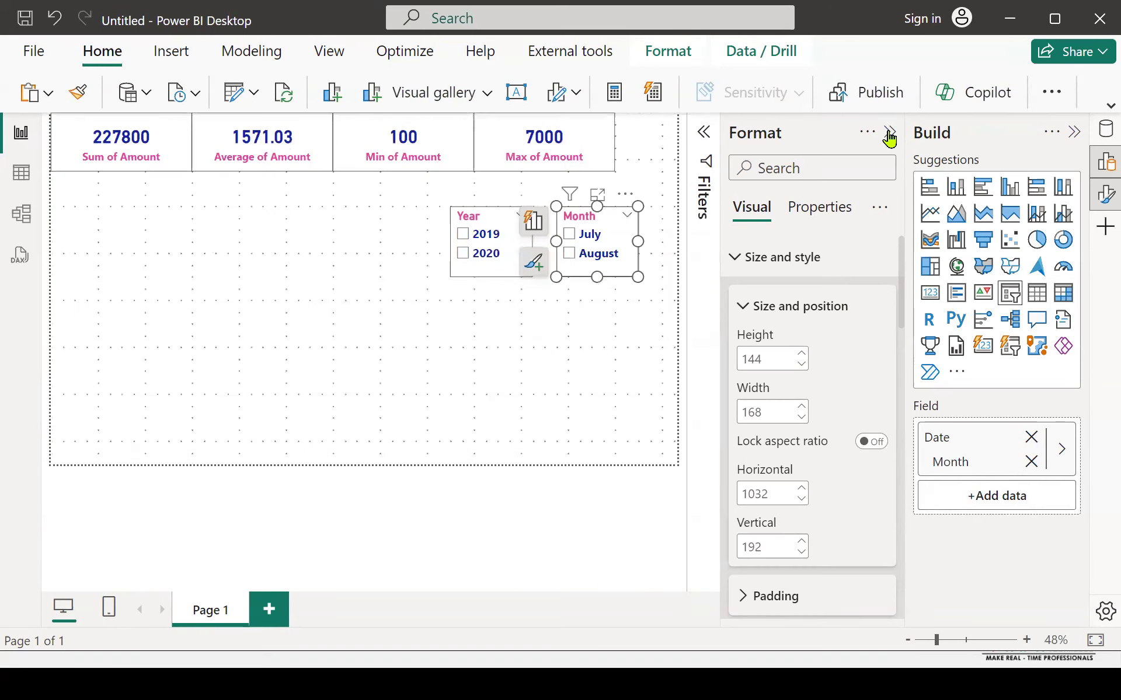
left_click(888, 138)
left_click(1076, 137)
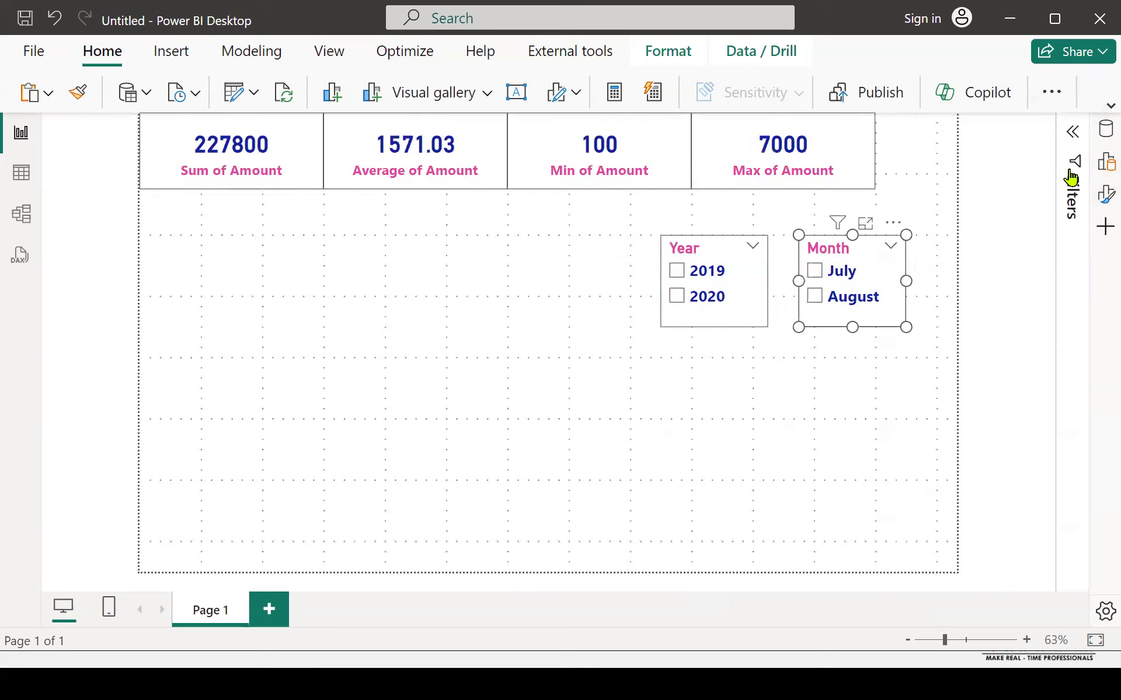
Test the Year and Month slicers on the cards with 2019, 2020, July and August, including both months together, and clear all selections
left_click(677, 272)
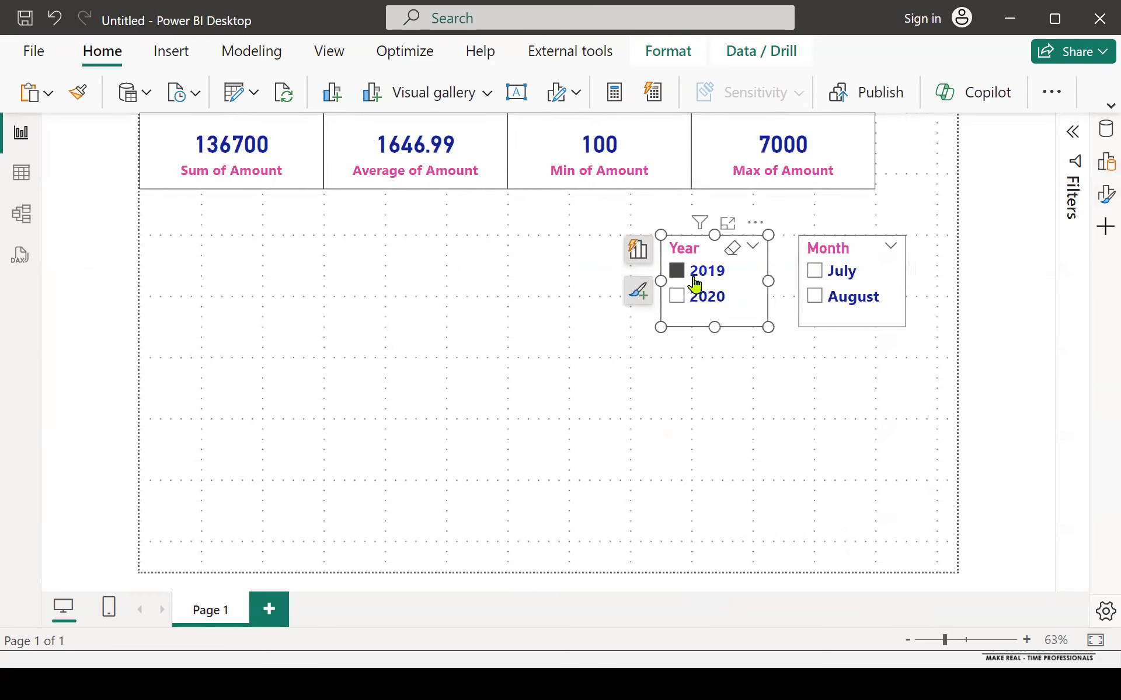
left_click(814, 271)
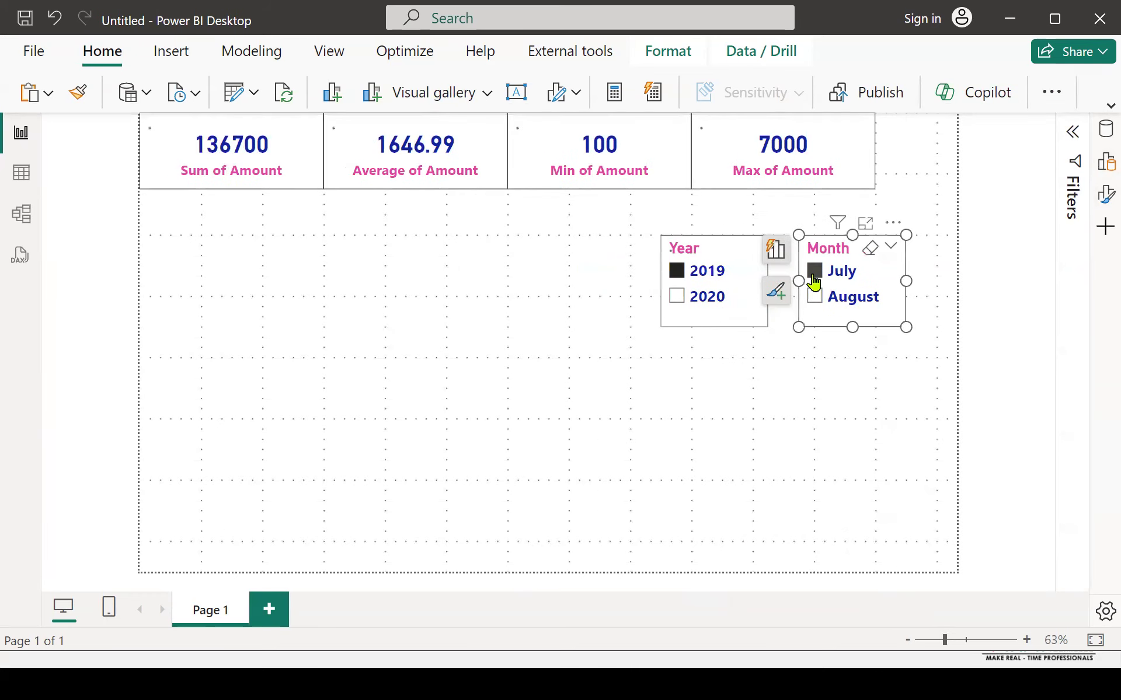
left_click(713, 299)
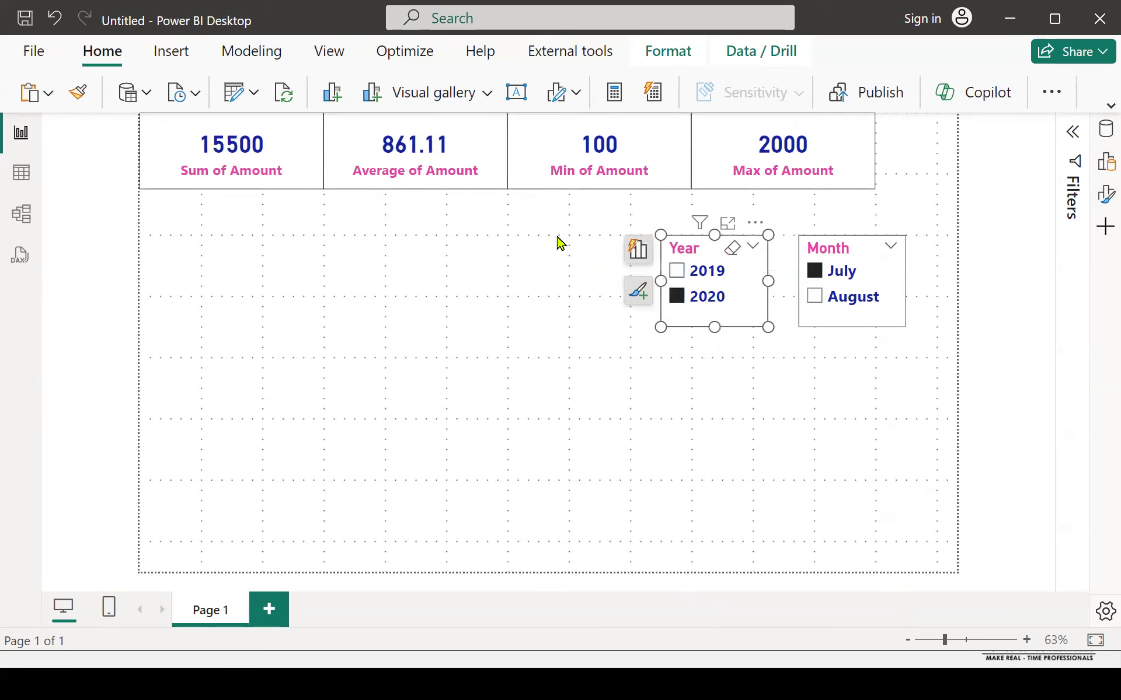
left_click(832, 299)
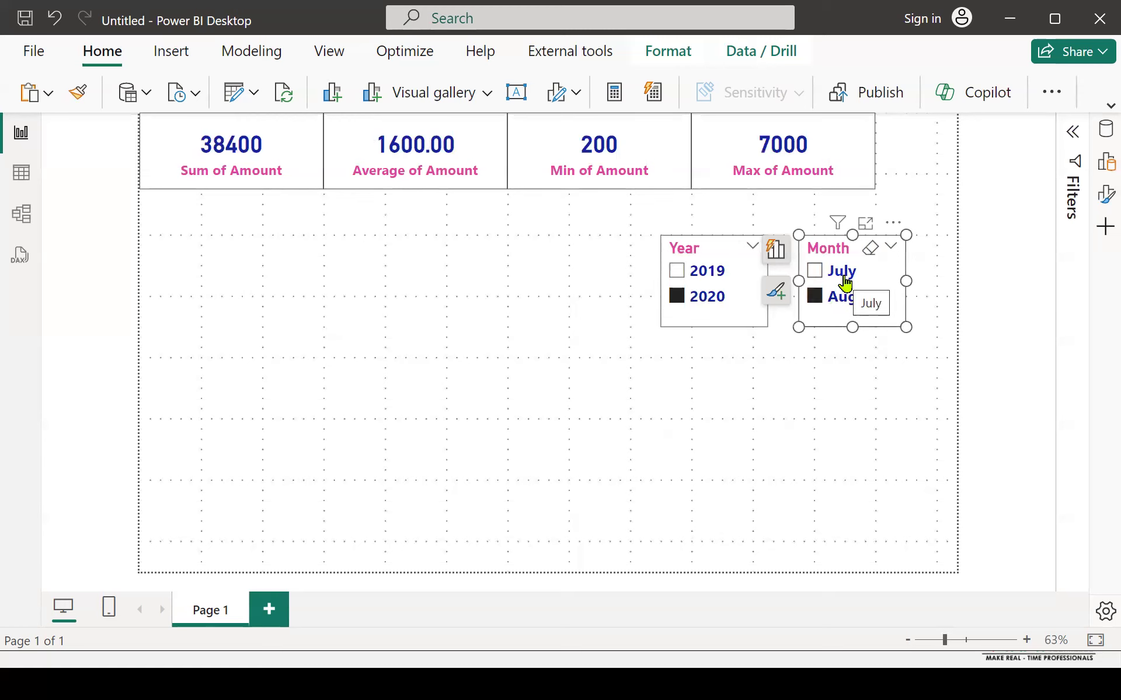
left_click(845, 282)
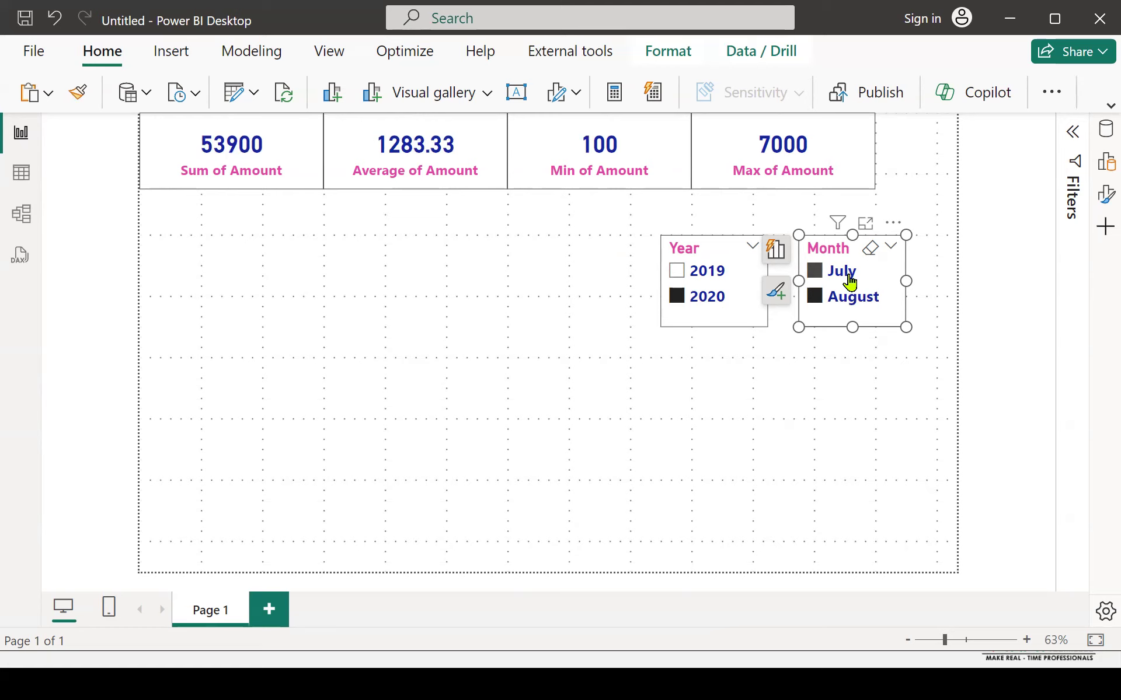
left_click(849, 279)
left_click(682, 299)
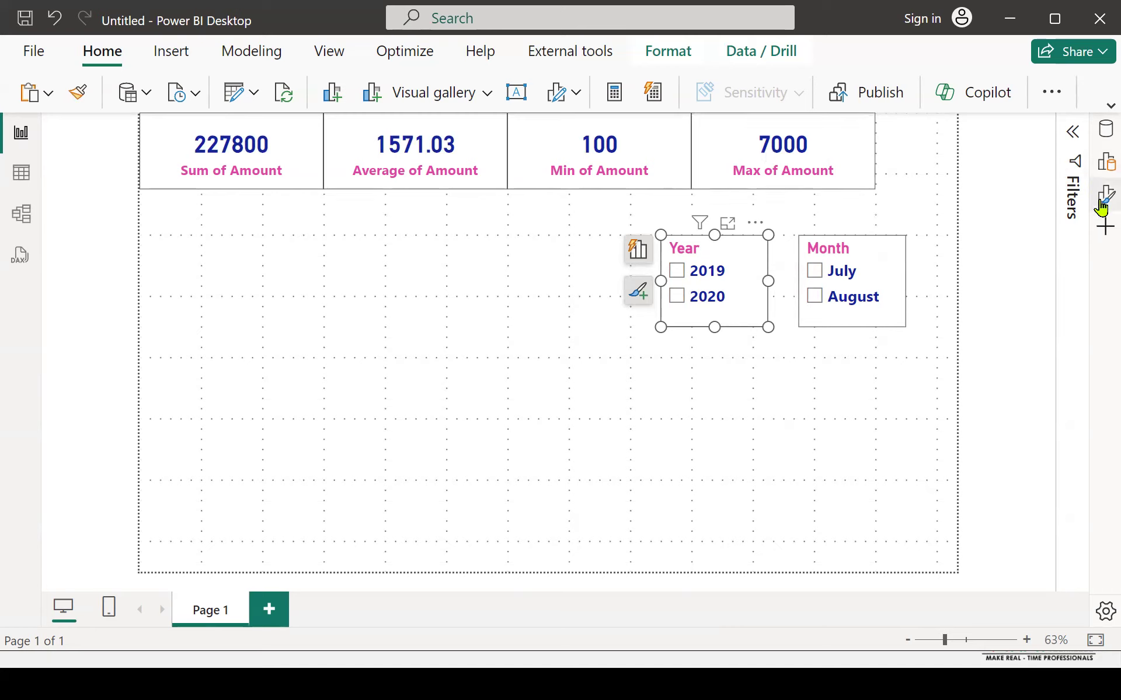
Add an empty stacked bar chart to the report page, separate from the existing slicers
left_click(1105, 162)
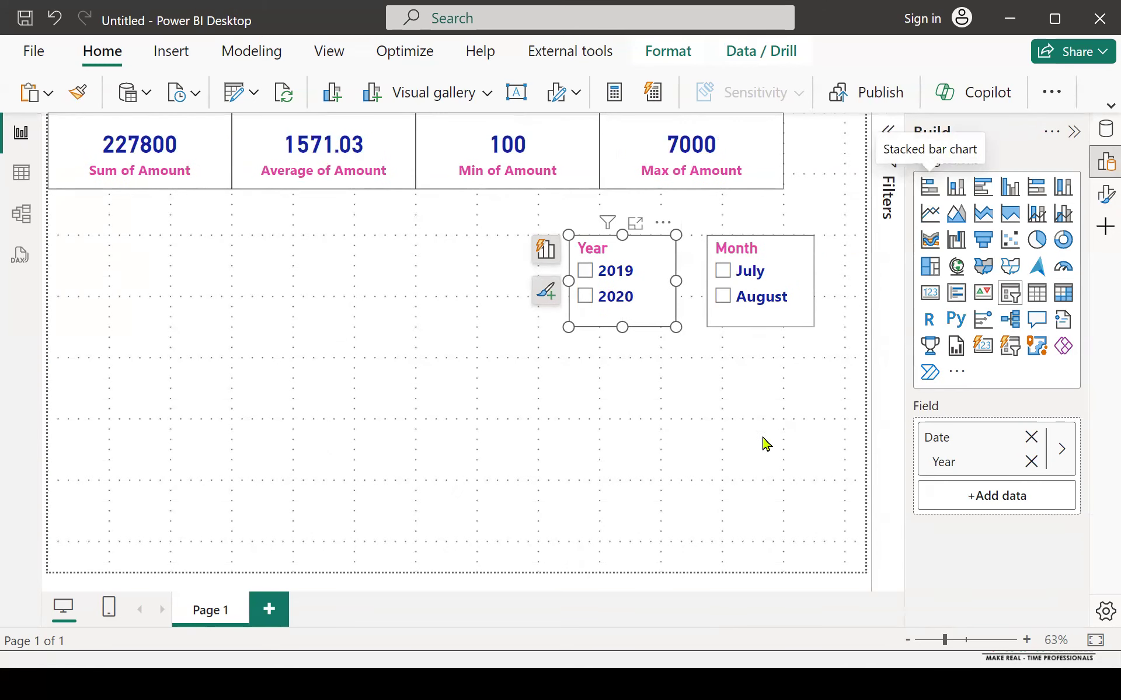
left_click(778, 371)
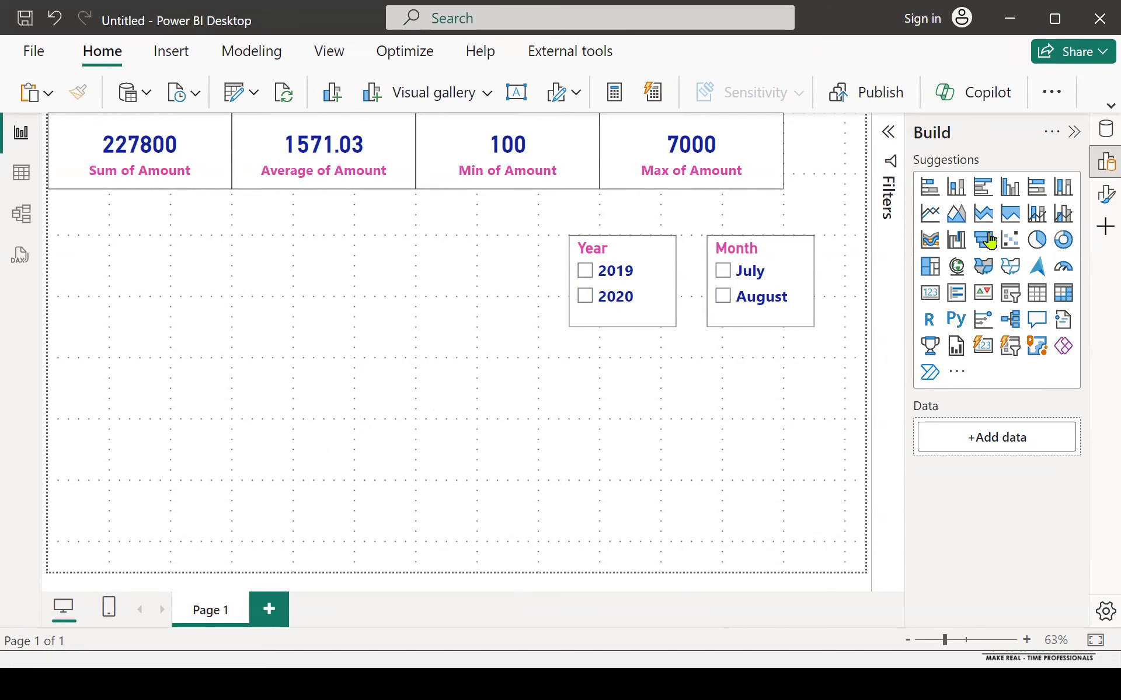
left_click(930, 188)
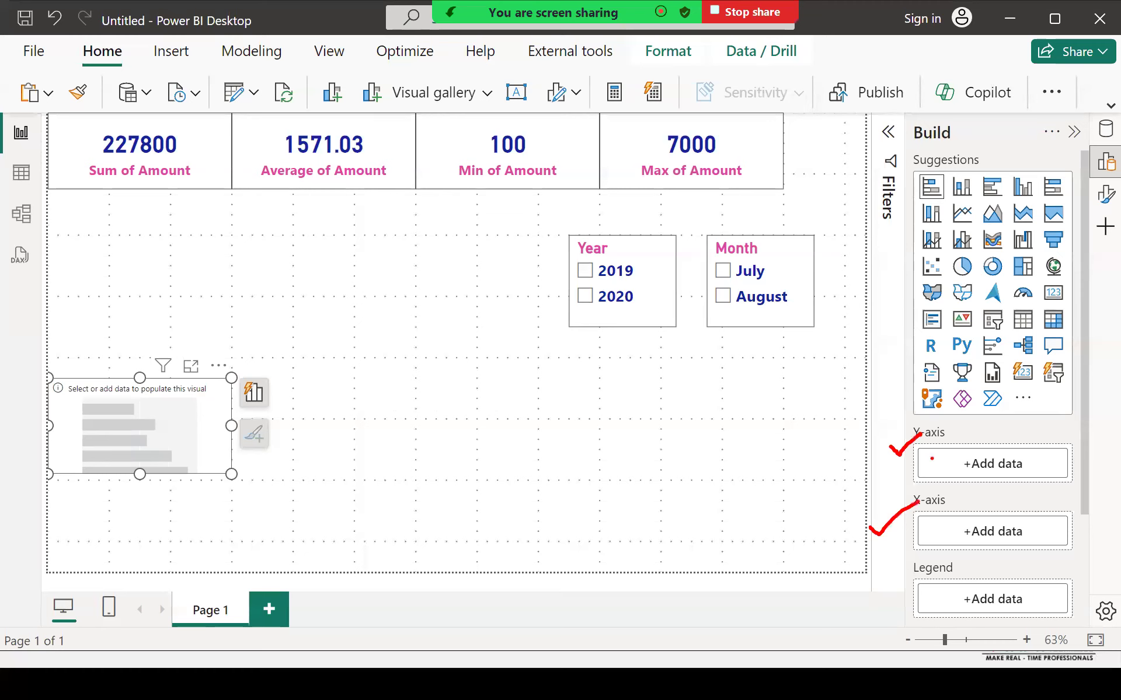
left_click_drag(863, 588, 902, 564)
left_click_drag(37, 327, 23, 476)
left_click_drag(6, 269, 36, 342)
left_click_drag(2, 482, 353, 461)
left_click_drag(209, 485, 168, 543)
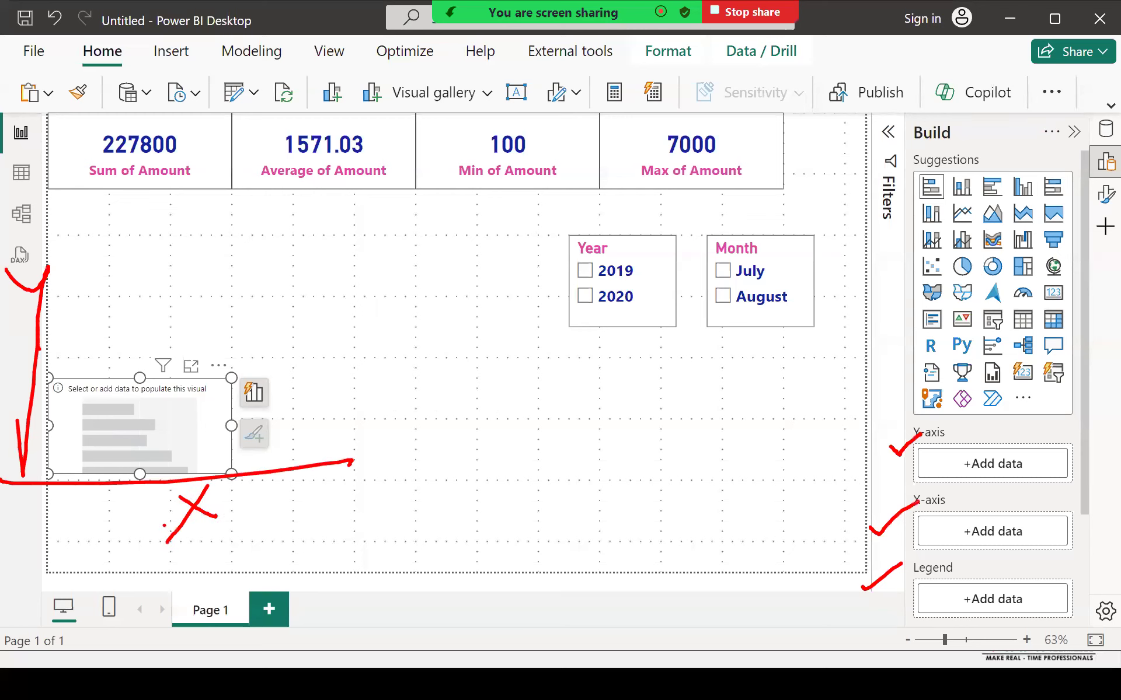
Assign Reason to the stacked bar chart's Y-axis and Amount to its X-axis
left_click(993, 467)
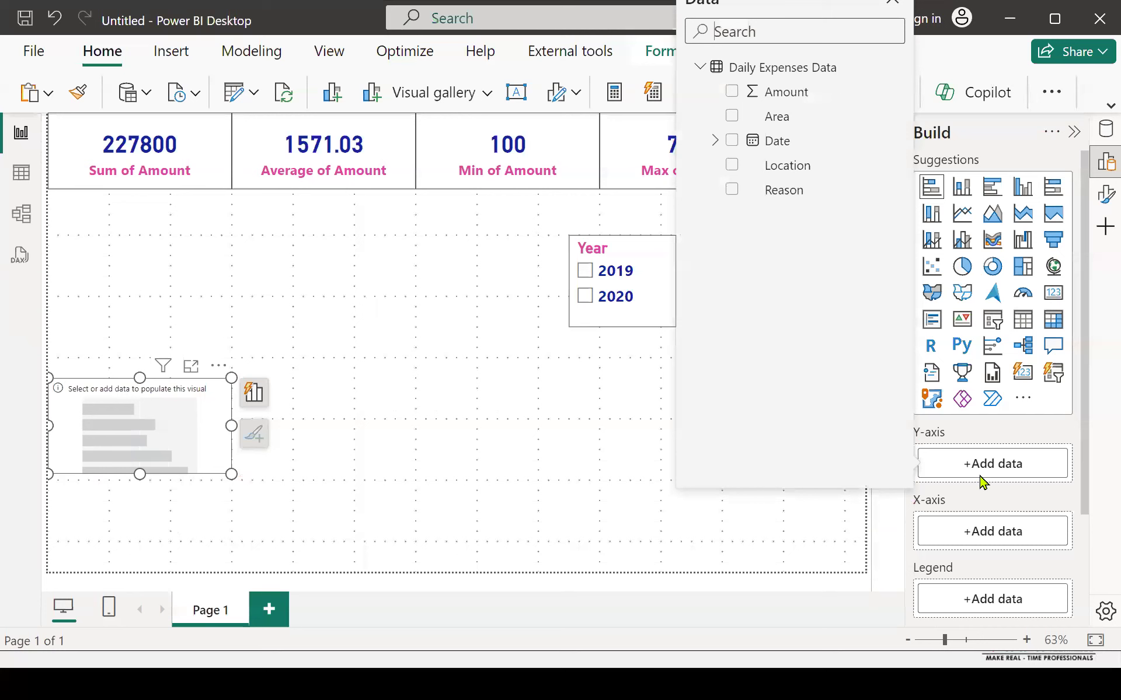
left_click(719, 142)
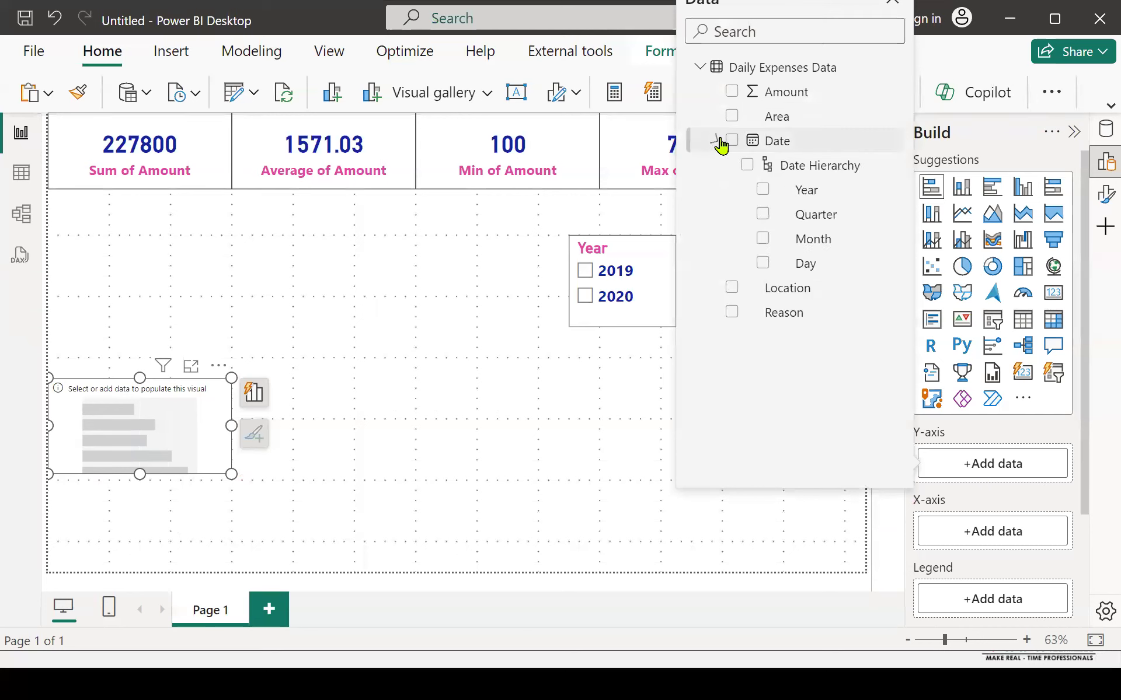
left_click(720, 143)
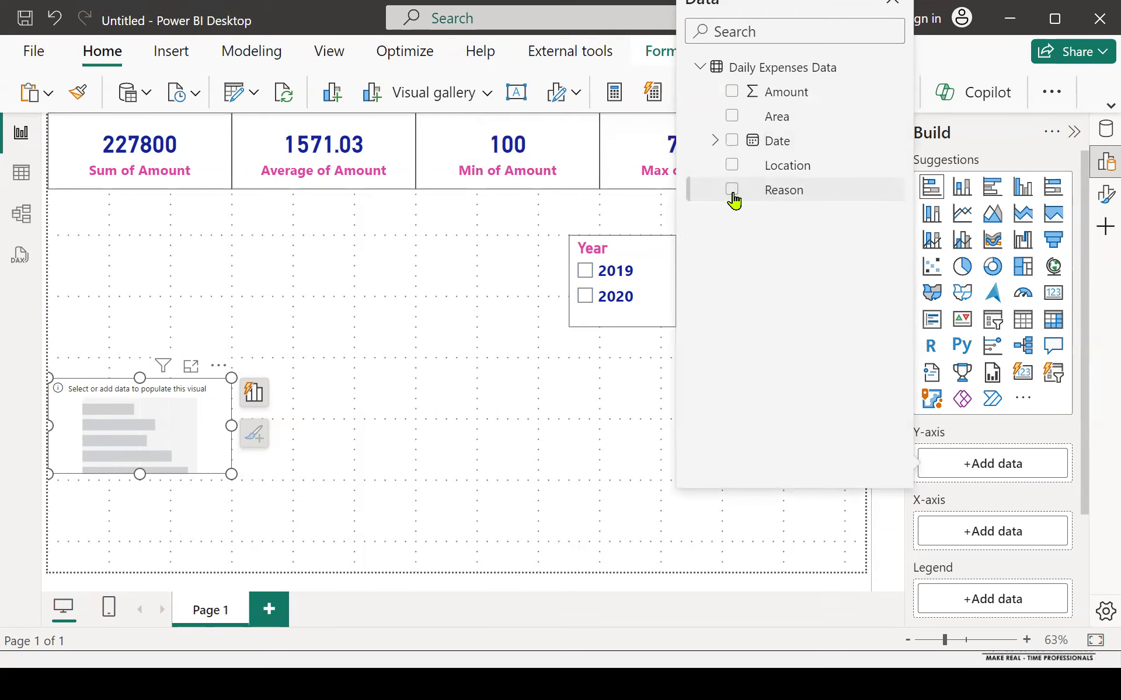
left_click(732, 189)
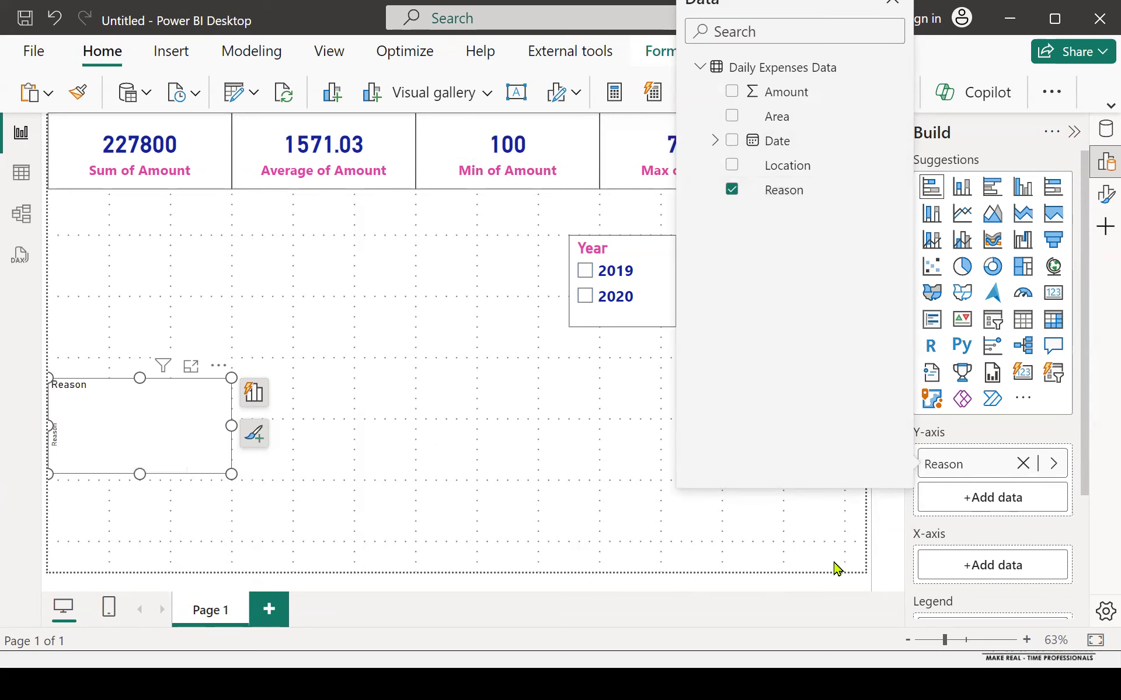
left_click(992, 565)
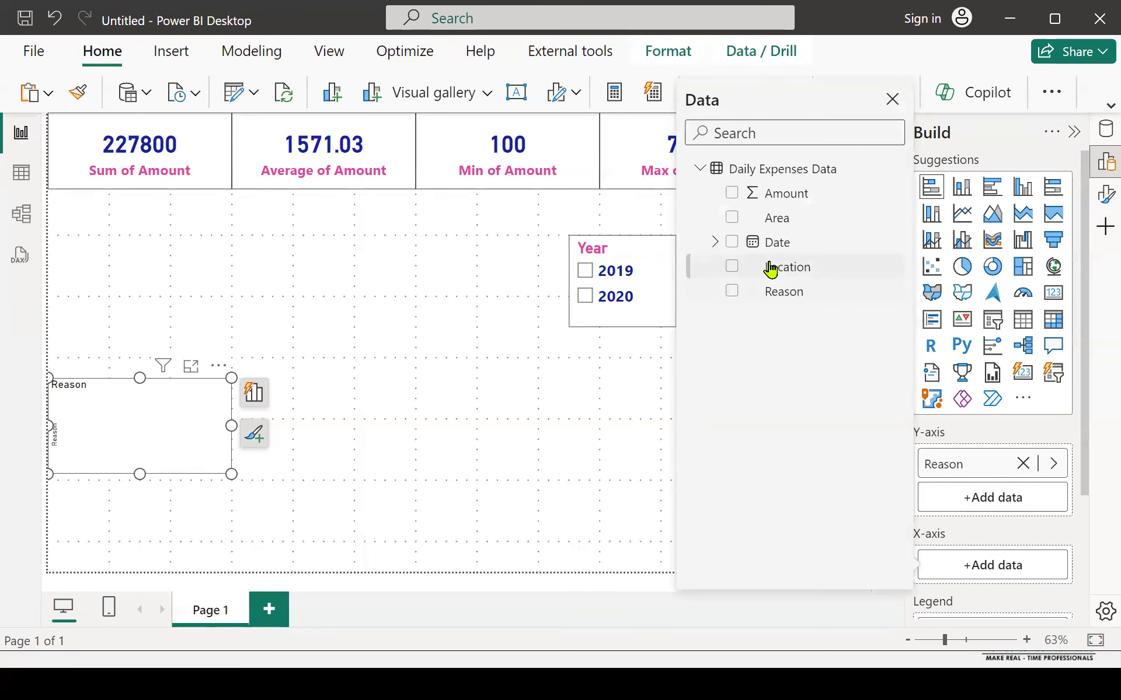
left_click(741, 197)
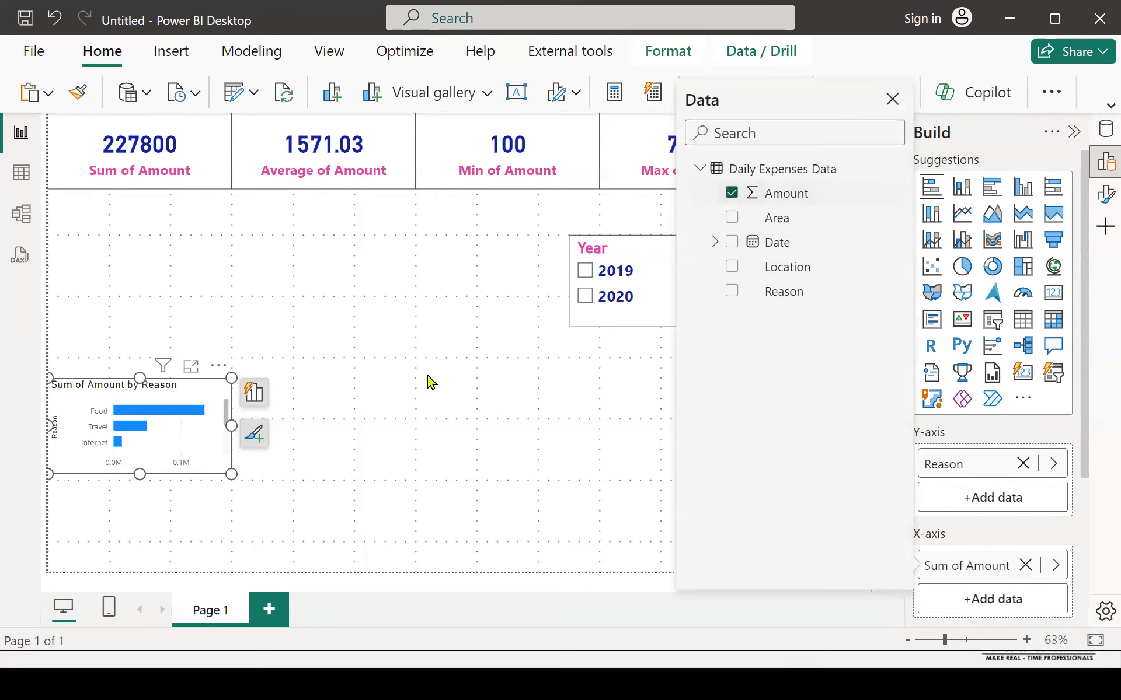
Enlarge the bar chart in height and width and place it at the page's left edge, about 368 vertical
left_click(143, 479)
left_click_drag(156, 474, 155, 576)
left_click_drag(180, 493, 184, 463)
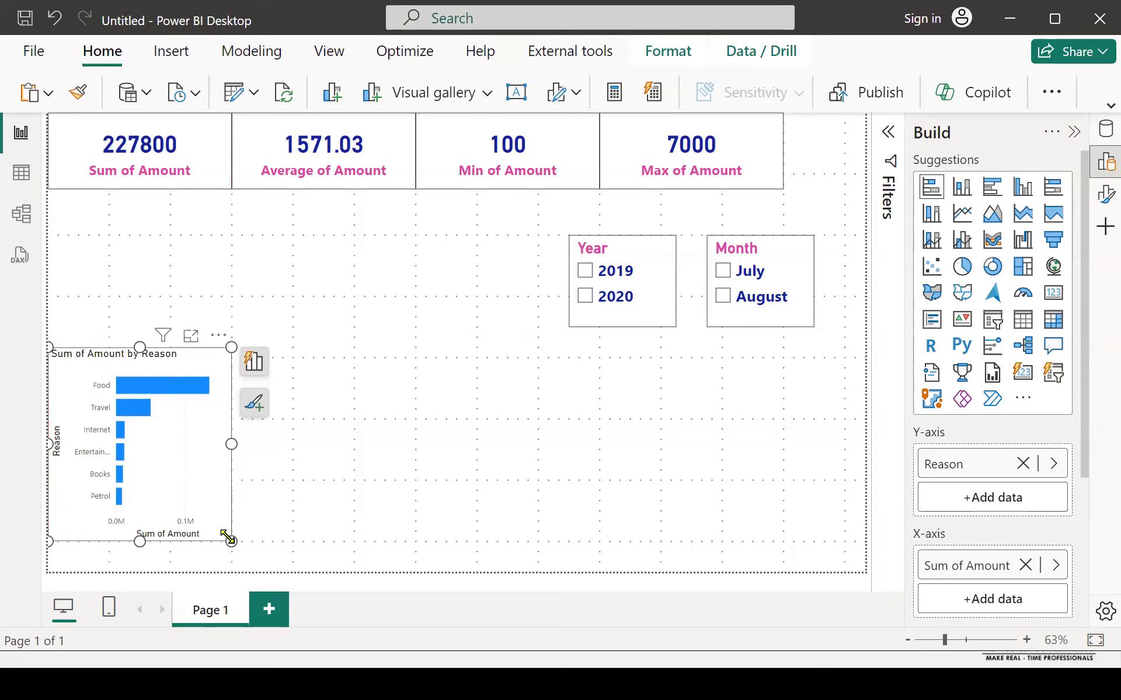
left_click_drag(231, 542, 272, 562)
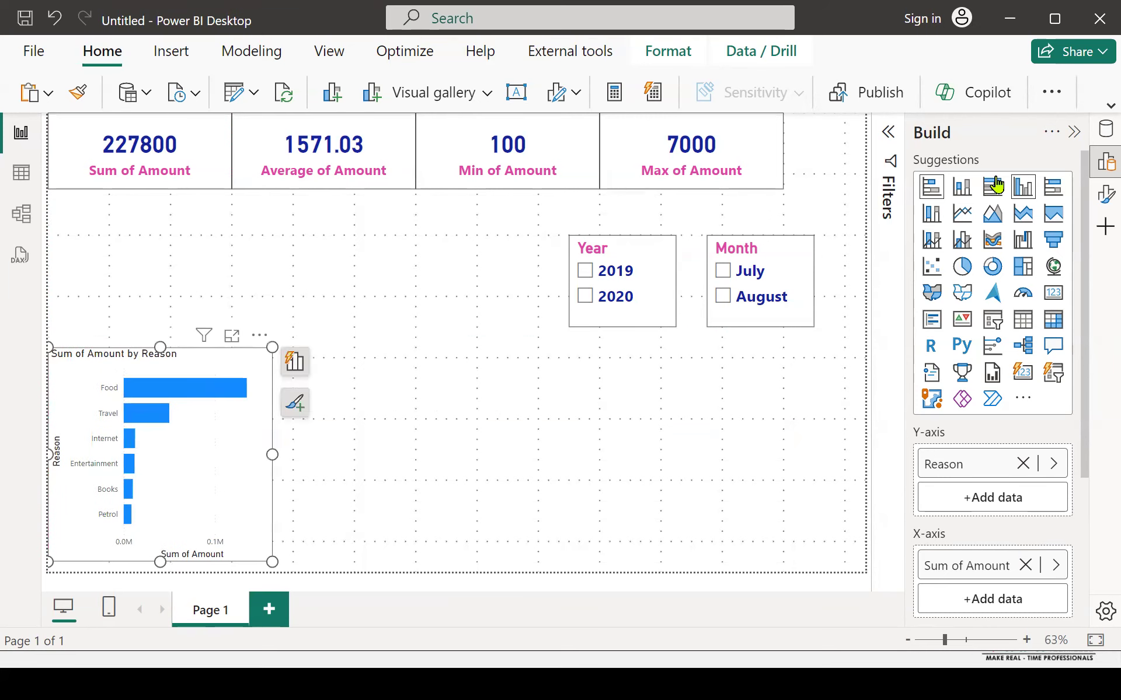
Turn on the visual border for the Sum of Amount by Reason bar chart
left_click(1104, 199)
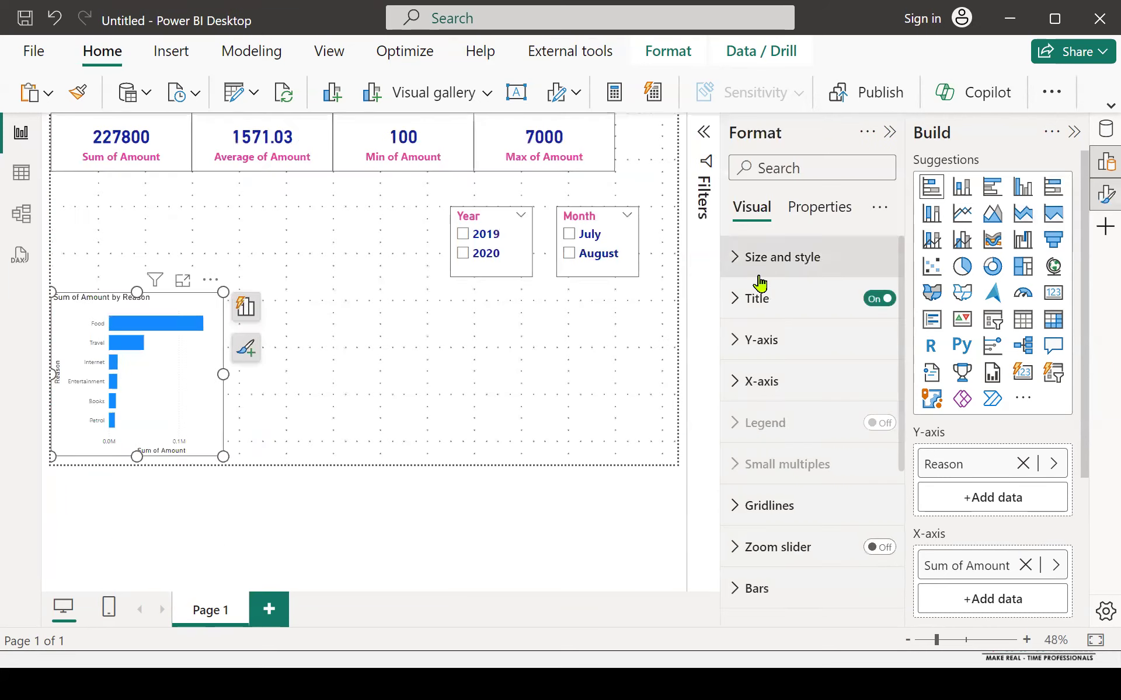
left_click(746, 258)
scroll(853, 443, "down", 4)
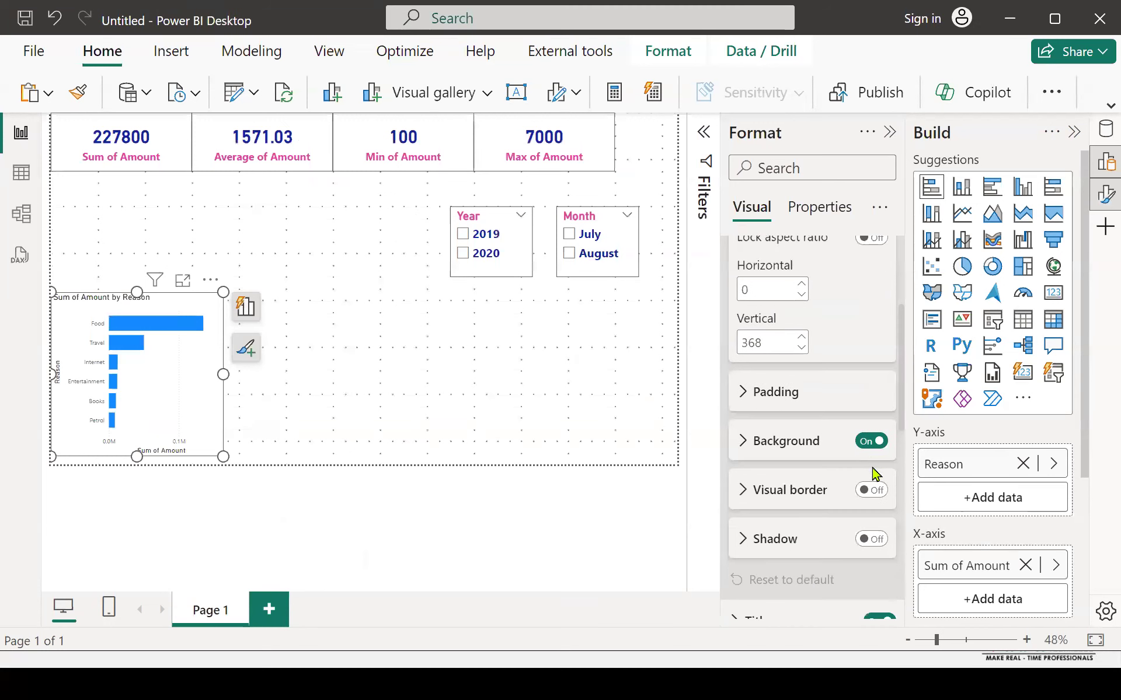
left_click(870, 491)
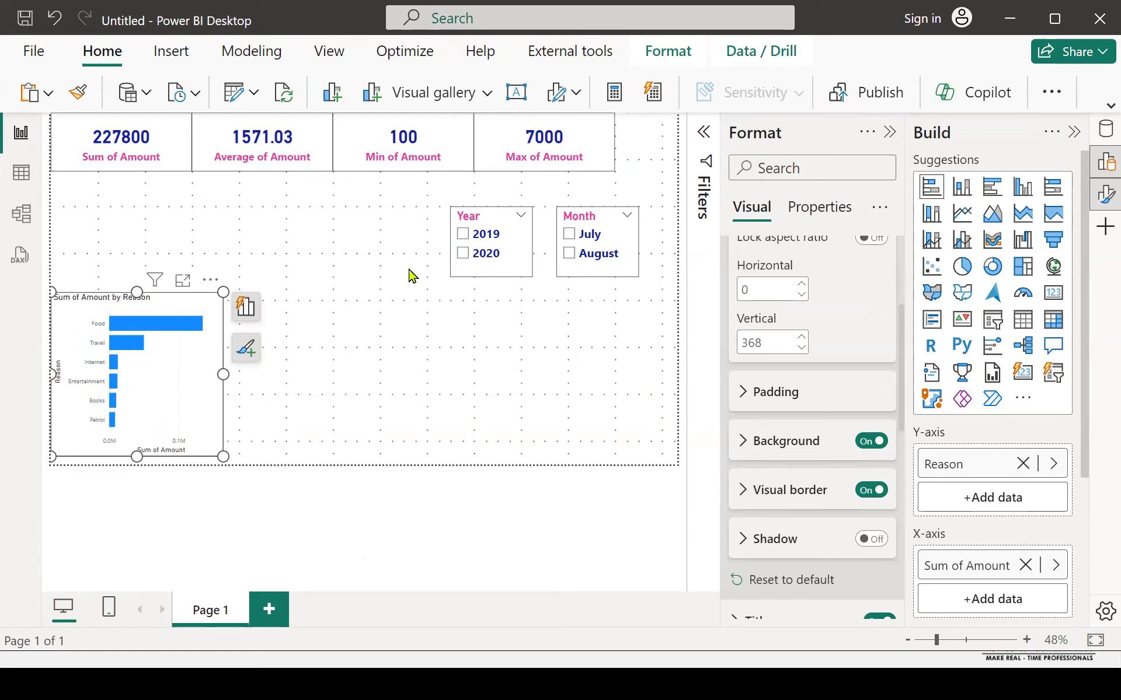
Examine the amounts for each expense reason with the bar chart in focus mode, and return to the report
left_click(183, 281)
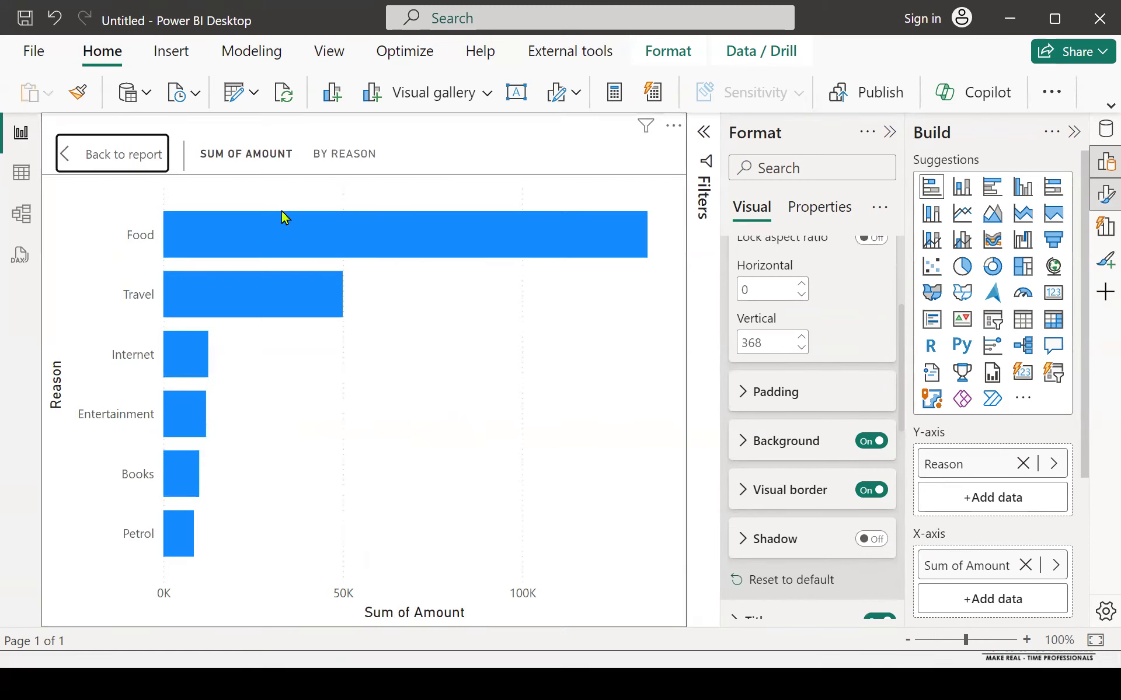
mouse_move(298, 246)
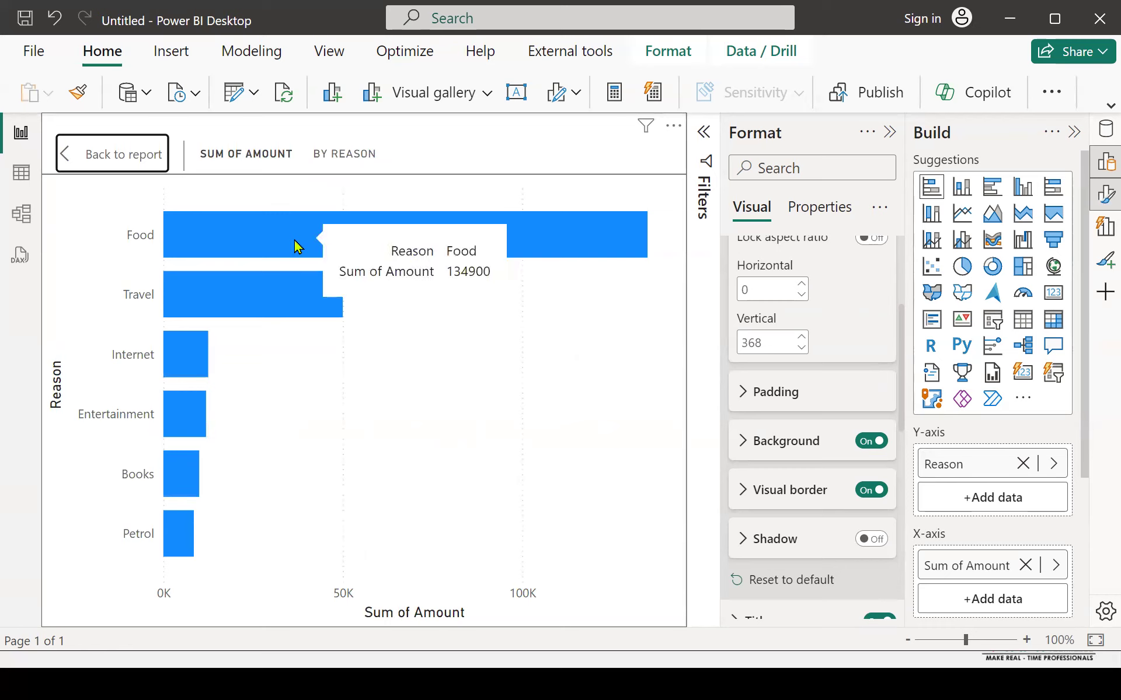
mouse_move(260, 295)
mouse_move(205, 354)
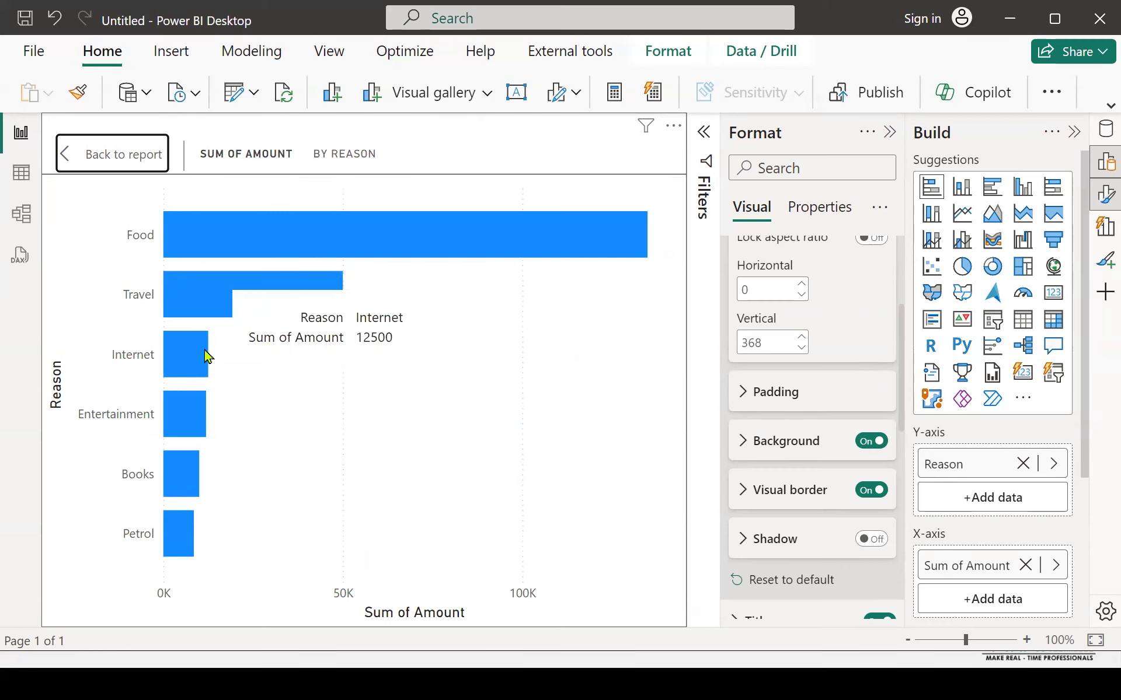
mouse_move(204, 413)
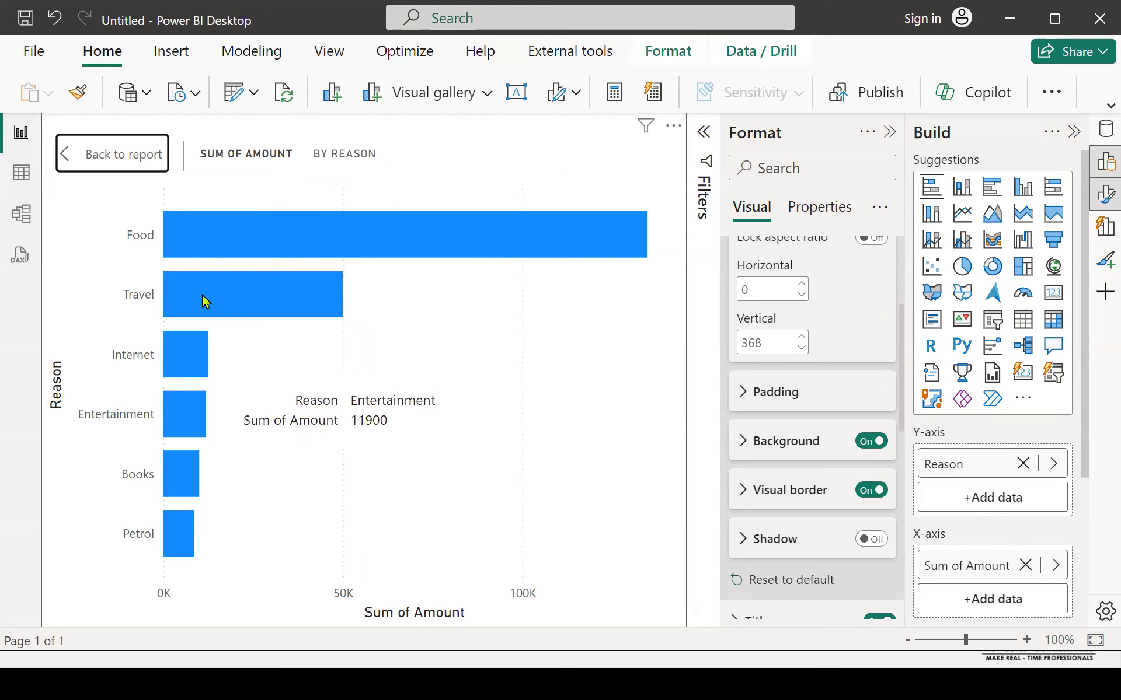
mouse_move(207, 299)
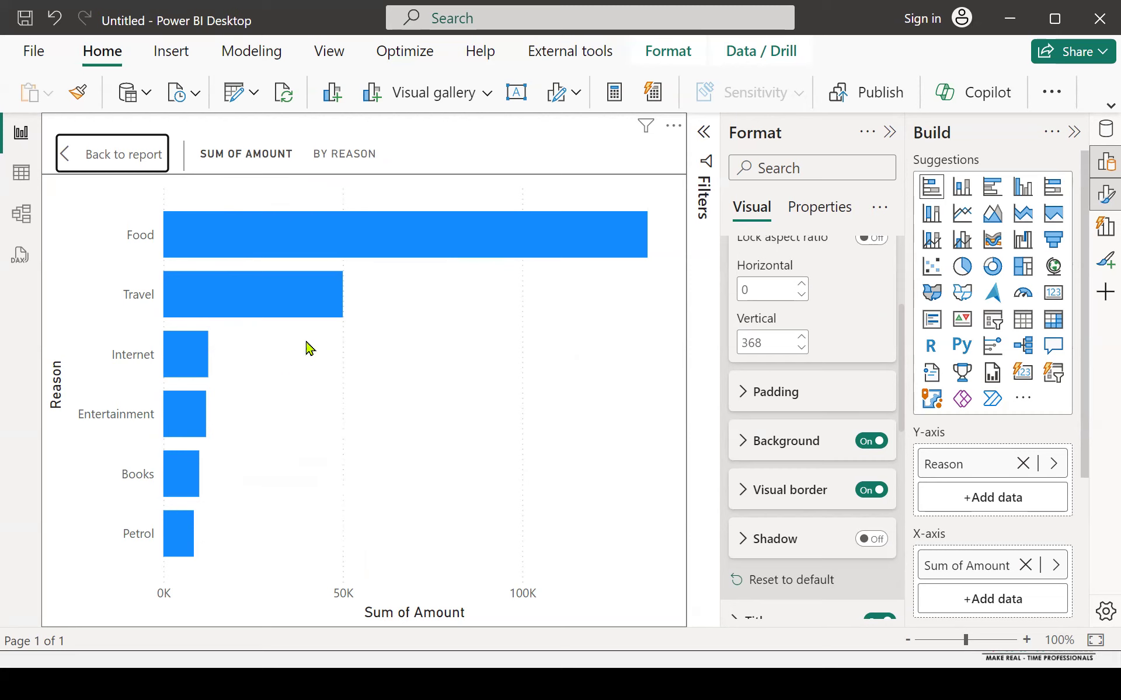
left_click(148, 165)
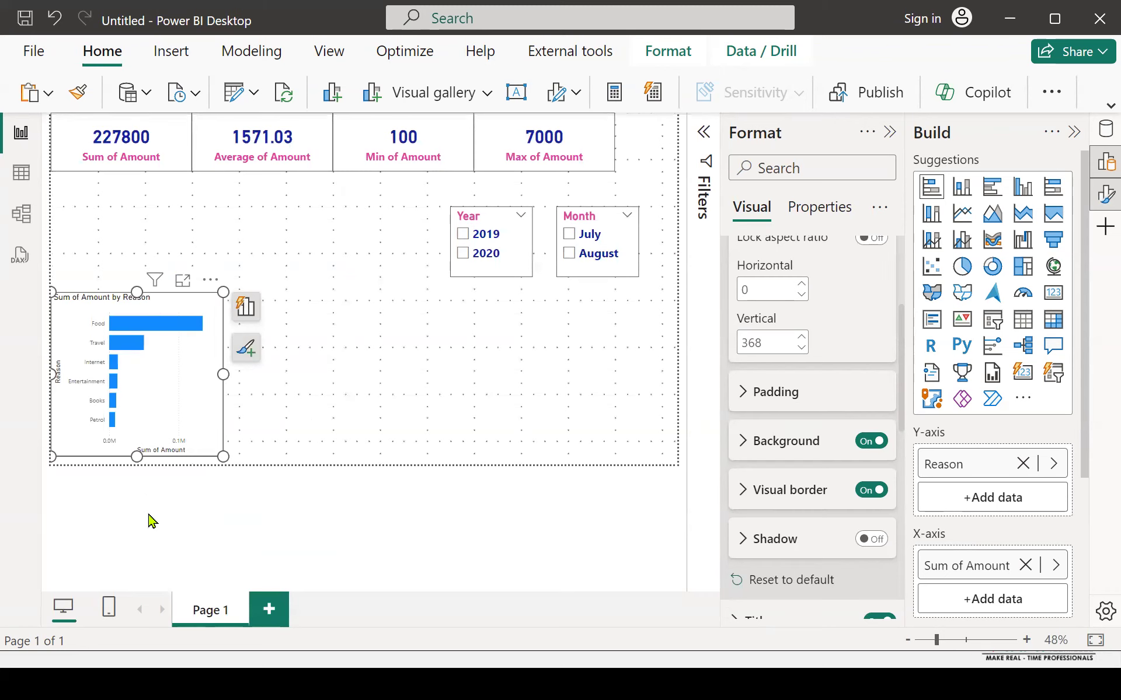
Widen the bar chart towards the middle of the page and shift it slightly upward
left_click(226, 377)
left_click(199, 385)
left_click_drag(223, 375, 266, 396)
Add an empty pie chart to the right of the bar chart, at 576 horizontal and 360 vertical
left_click(413, 363)
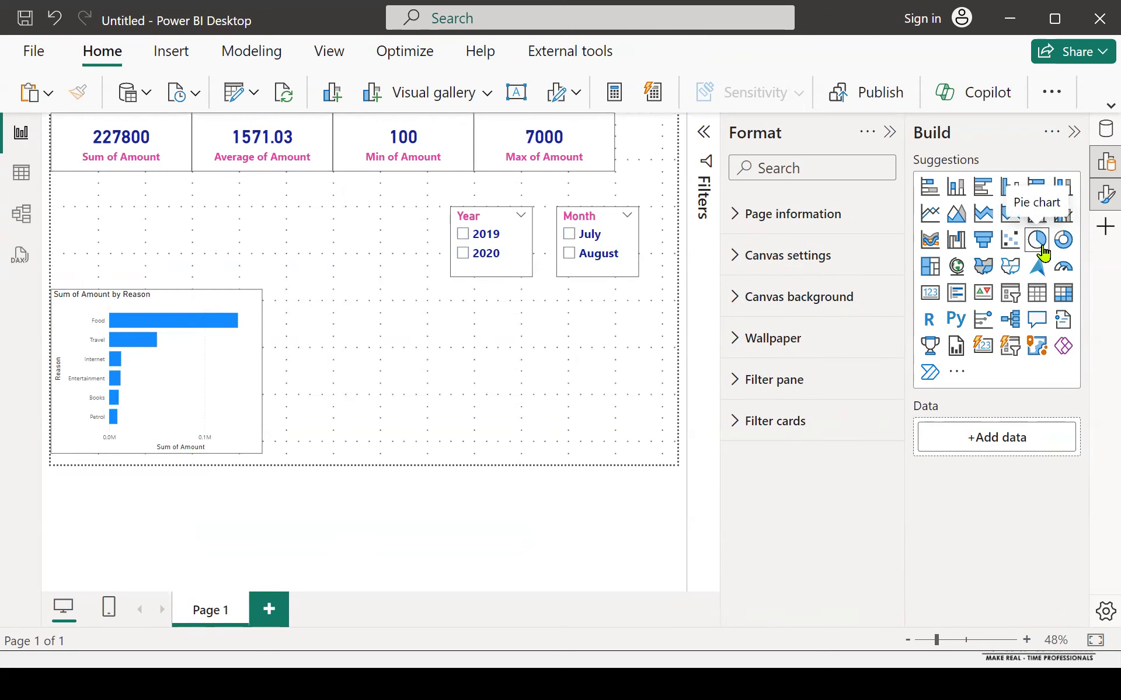
left_click(1040, 247)
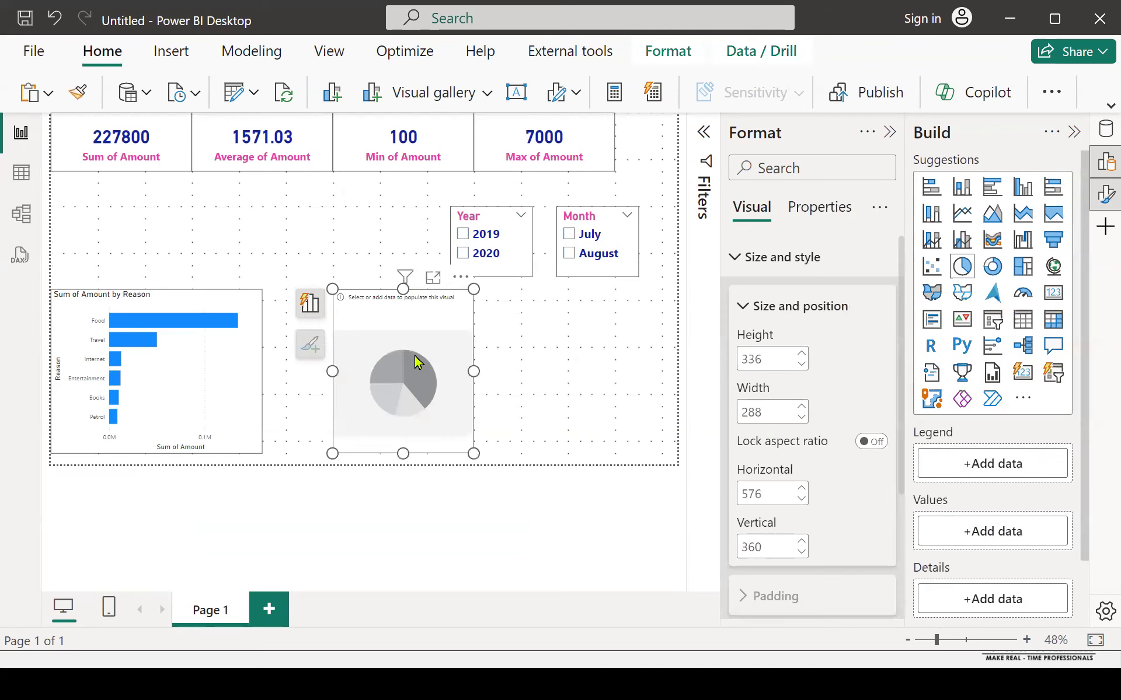
Move the empty pie chart beside the bar chart at 456 horizontal and widen it to 360
mouse_move(378, 356)
left_mouse_down()
mouse_move(363, 358)
mouse_move(372, 359)
left_mouse_up()
left_click_drag(440, 370, 375, 380)
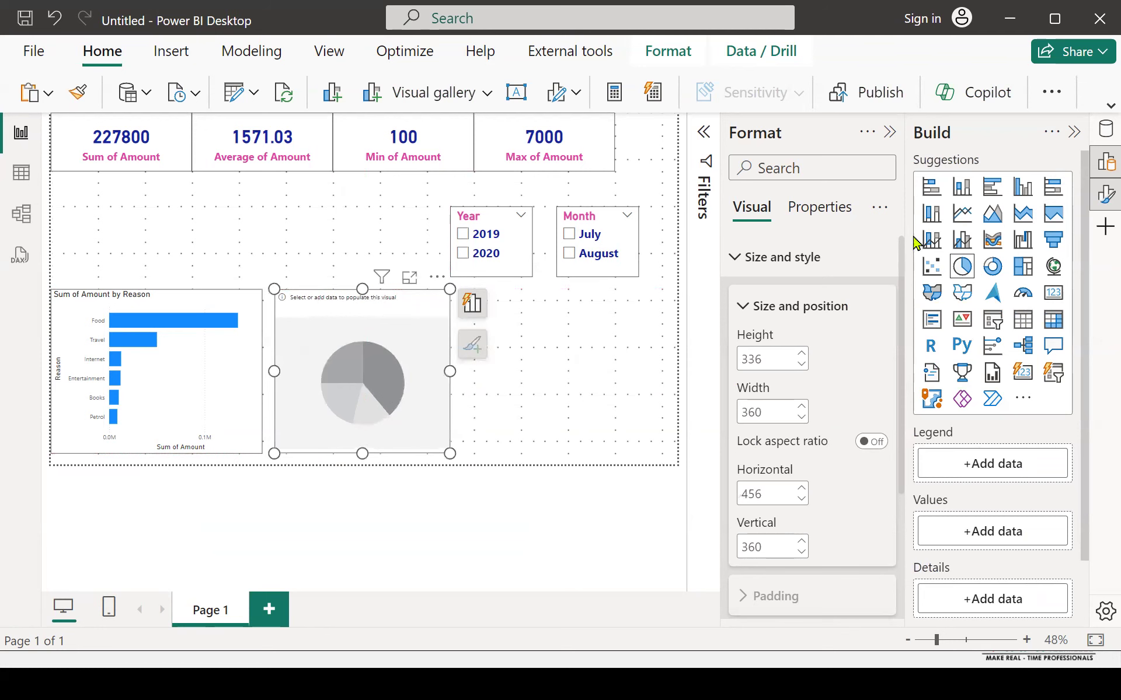
left_click(888, 133)
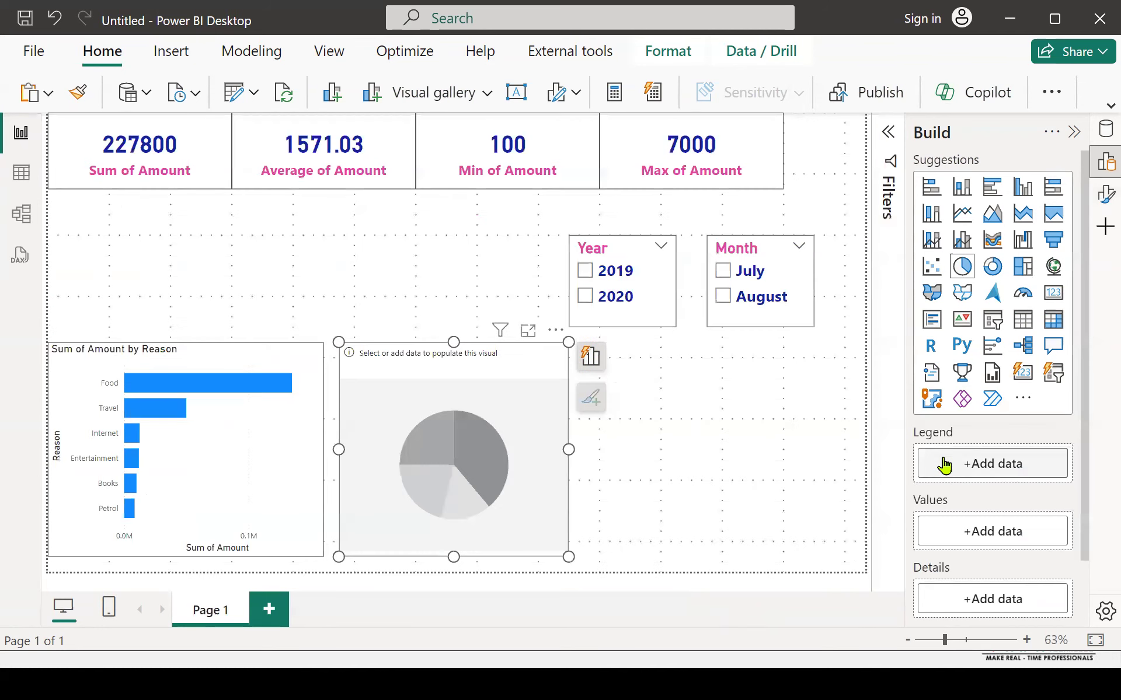
Set the pie chart's legend to Location and its values to the sum of Amount
left_click(986, 467)
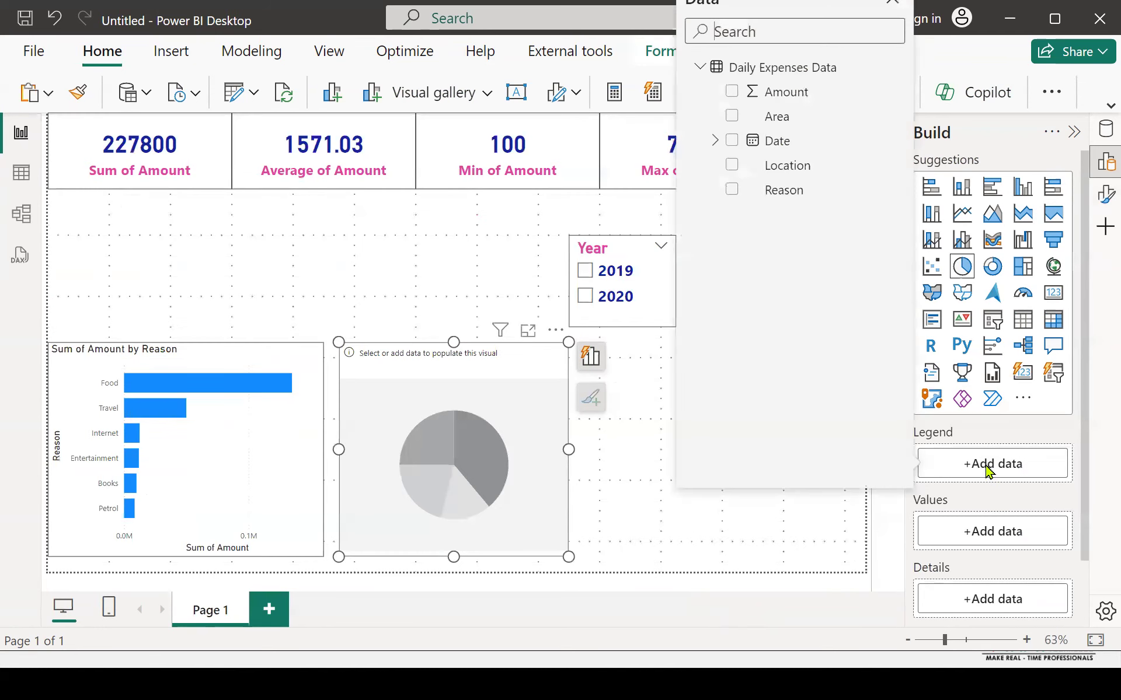
left_click(732, 165)
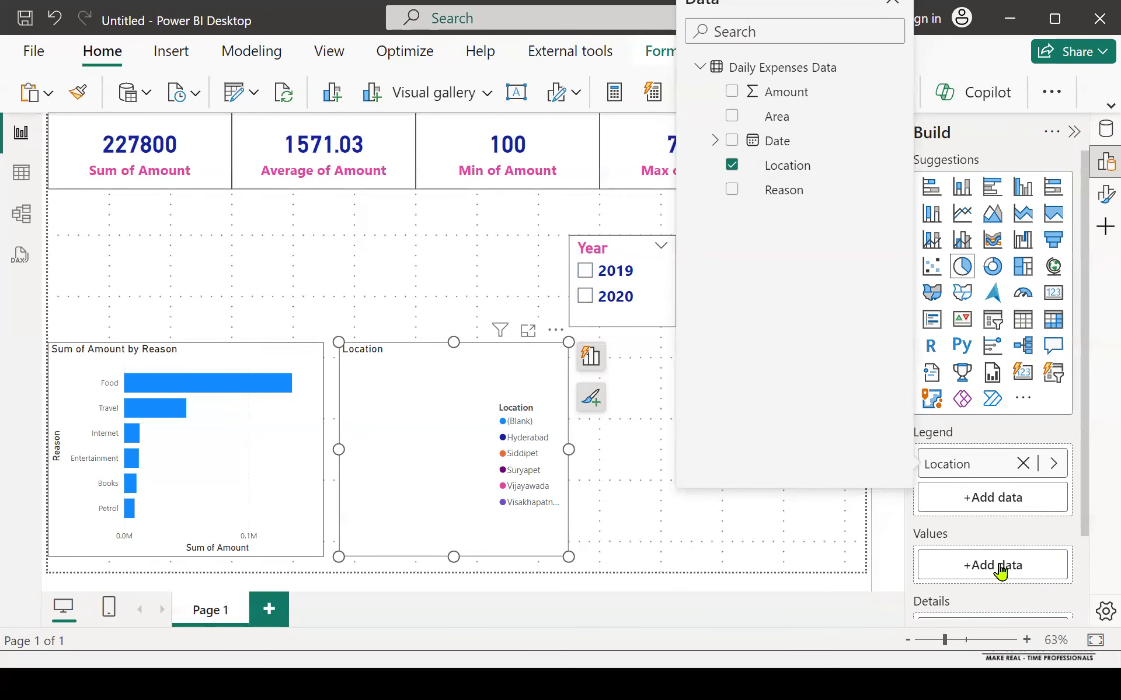
left_click(969, 563)
left_click(971, 562)
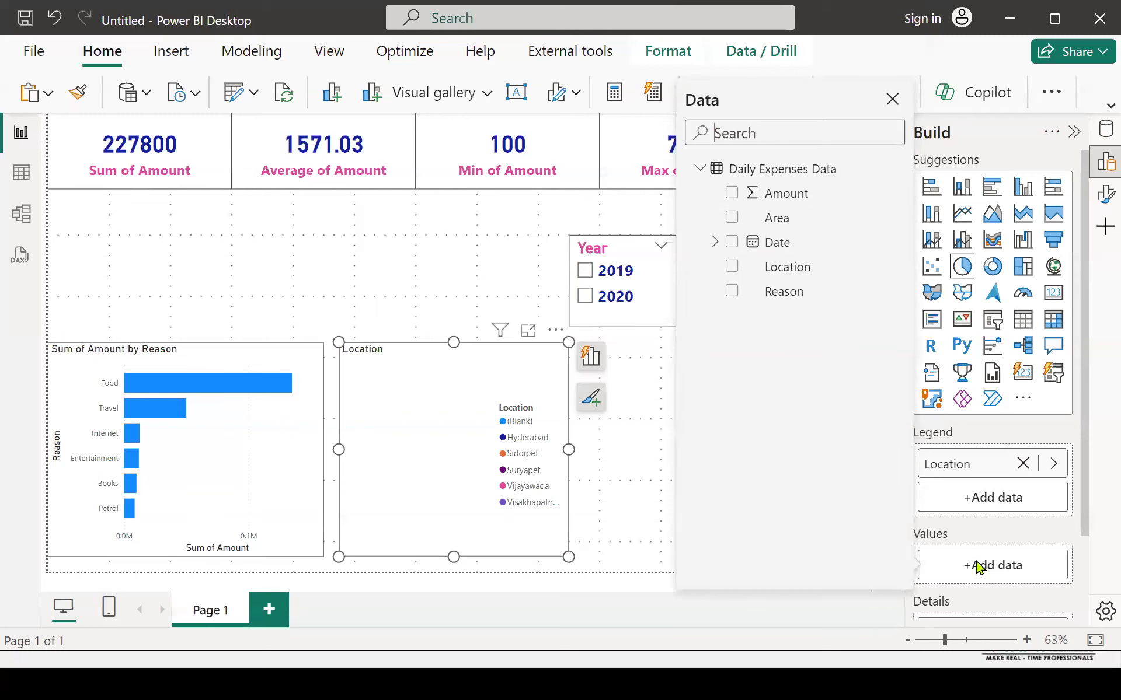
left_click(733, 195)
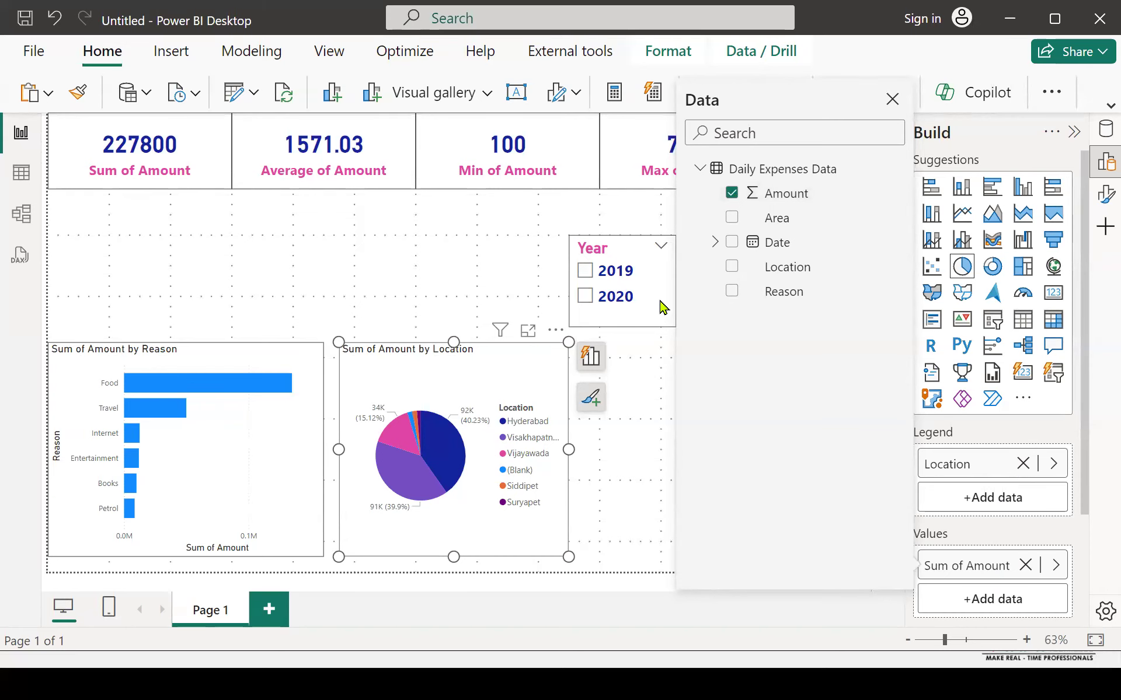
left_click(893, 100)
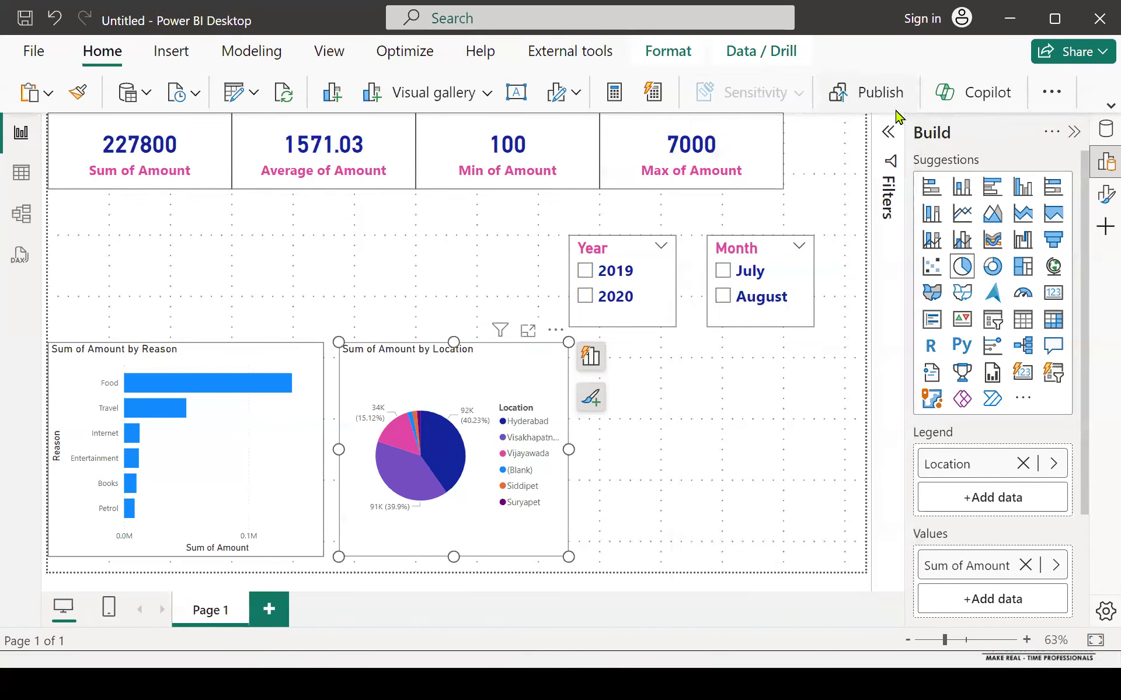
Examine the amounts for each location with the pie chart in focus mode, and return to the report
left_click(1105, 194)
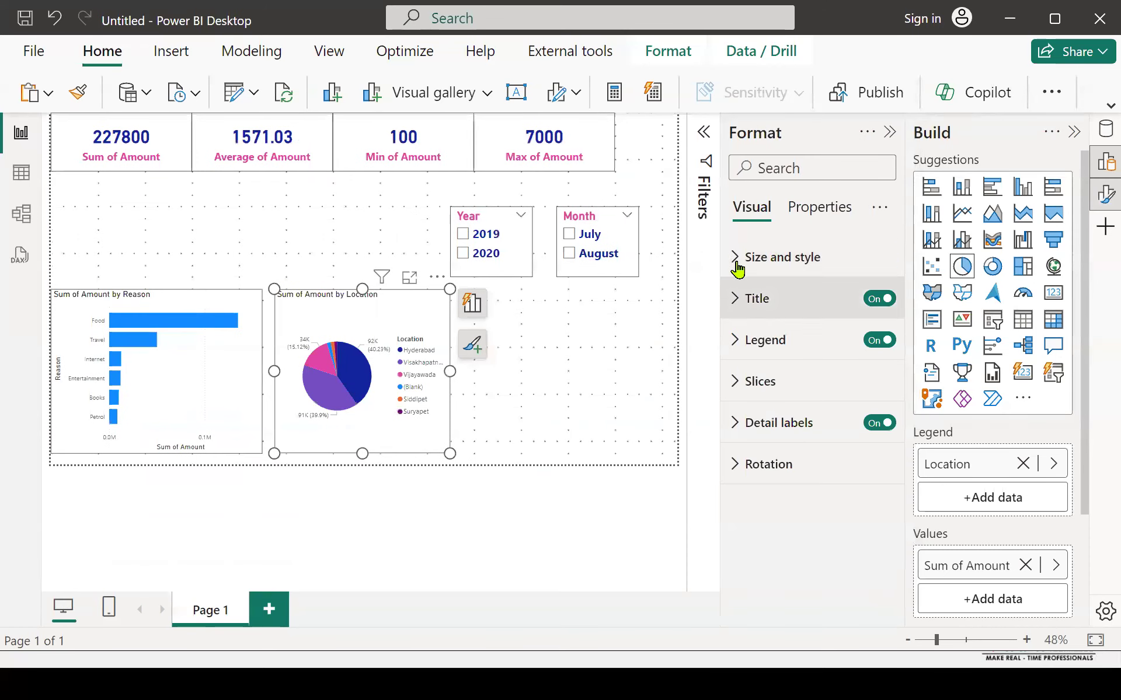
left_click(753, 274)
scroll(861, 467, "down", 4)
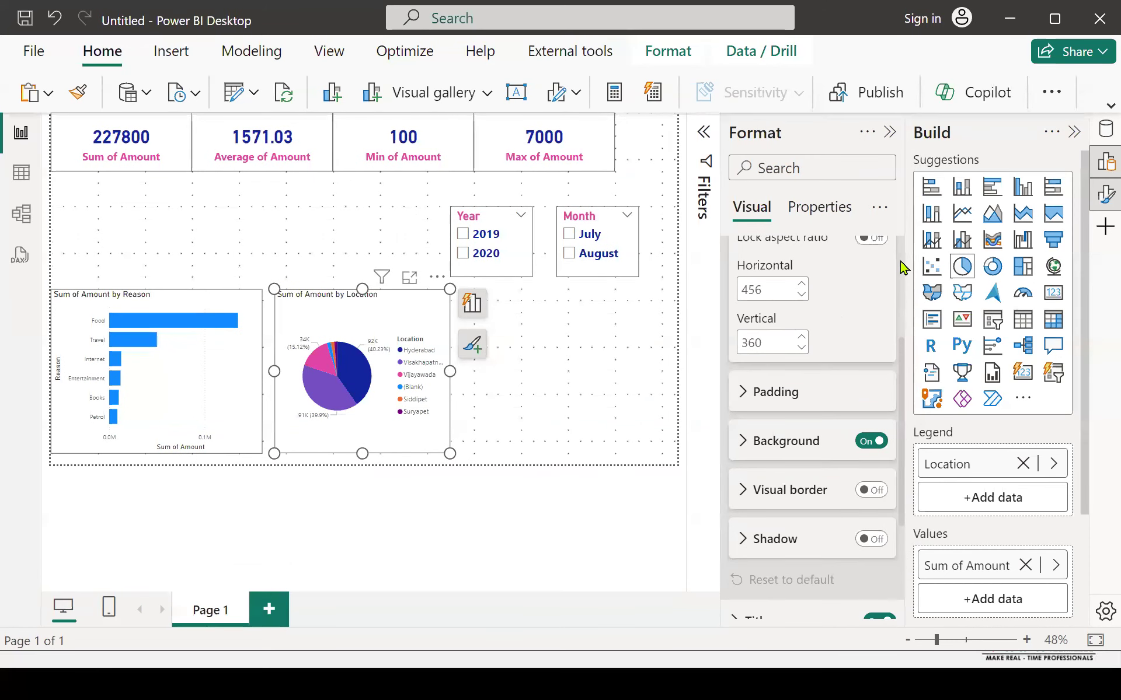
left_click(409, 279)
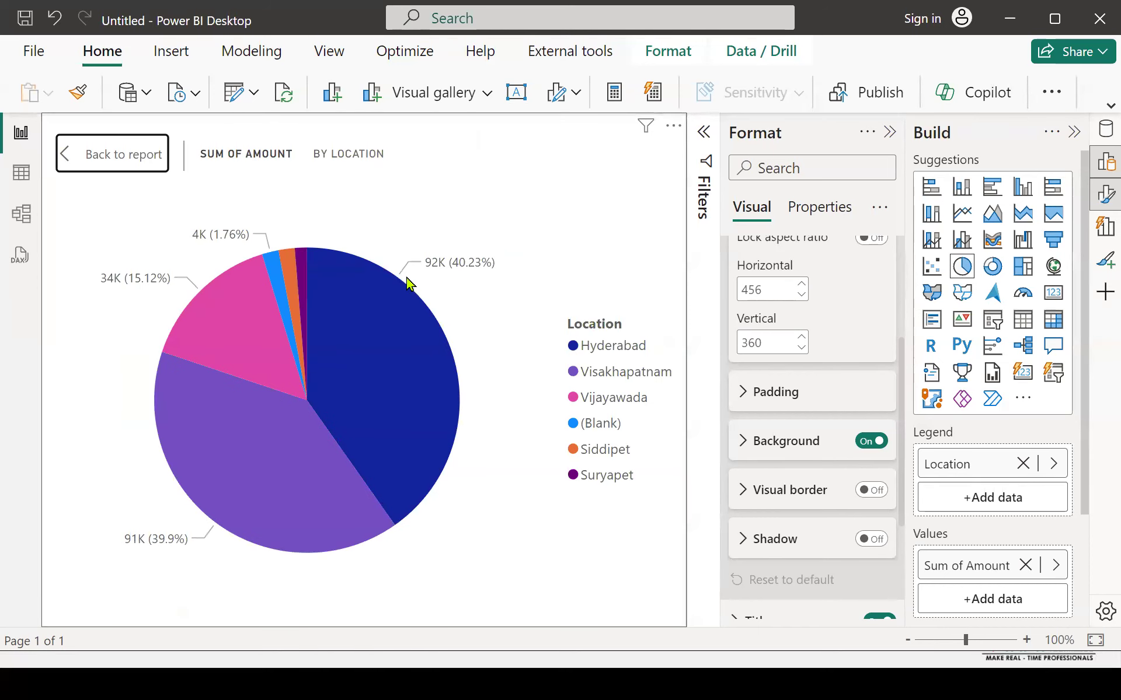
mouse_move(412, 372)
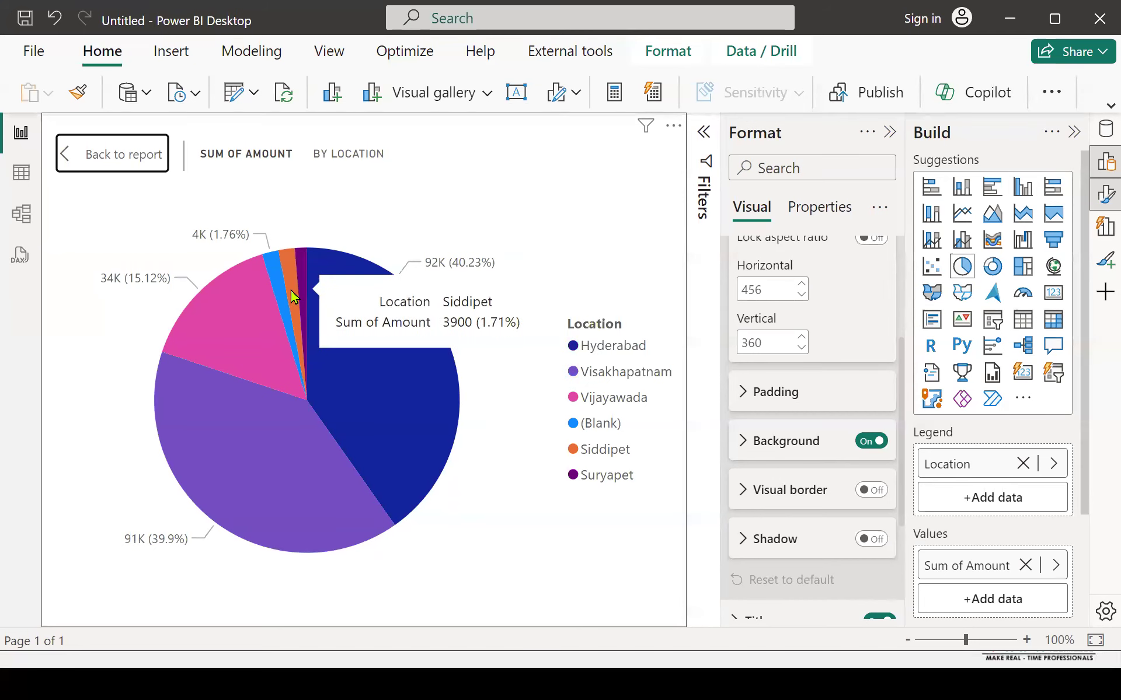
mouse_move(237, 327)
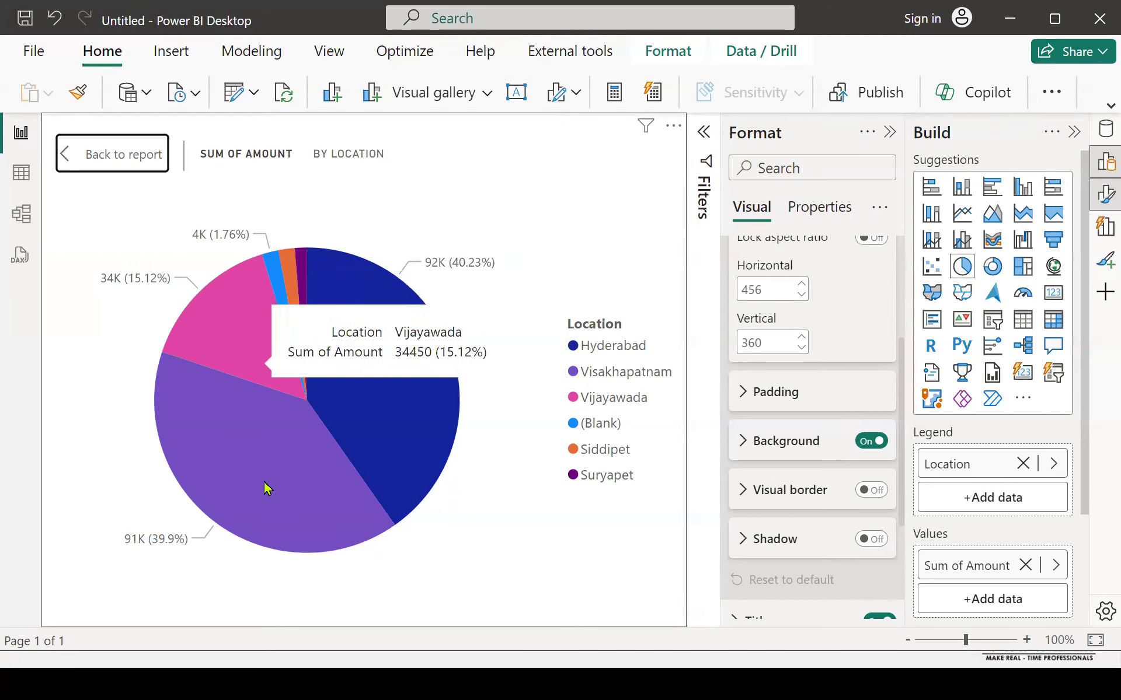
mouse_move(266, 488)
mouse_move(291, 300)
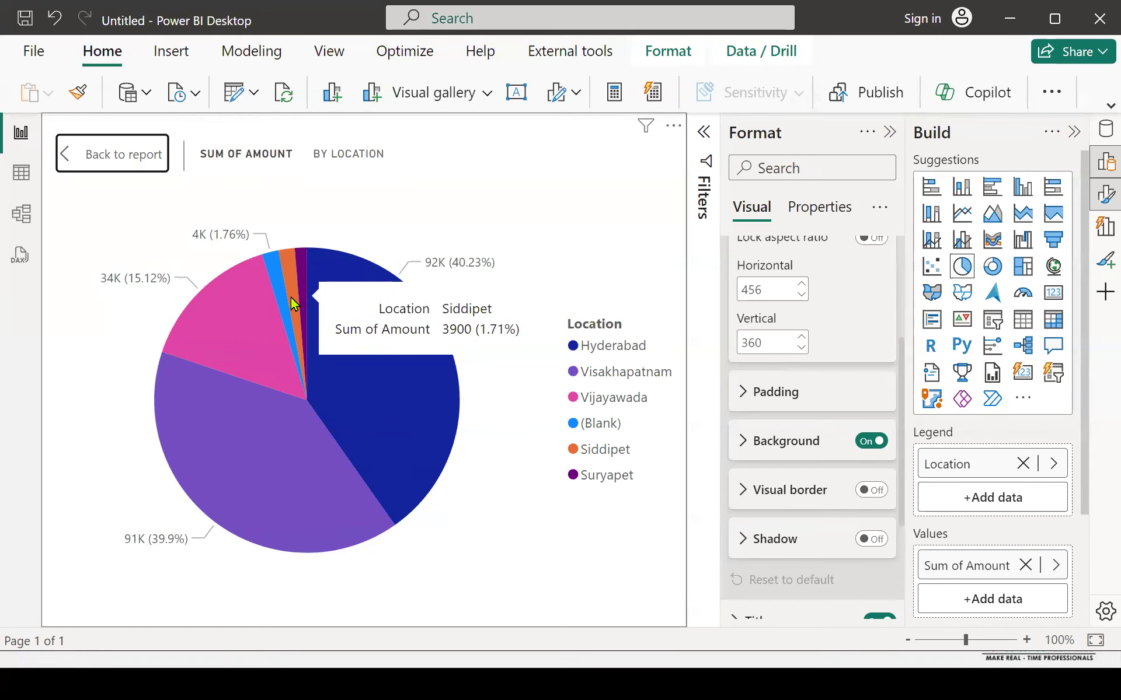
mouse_move(362, 306)
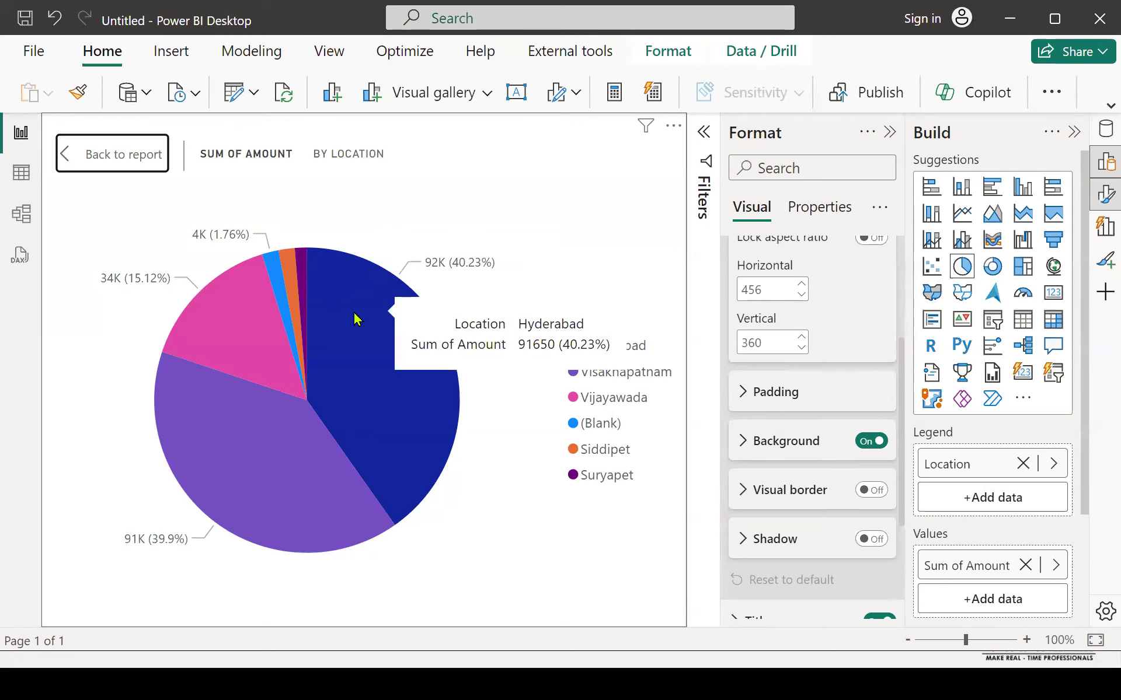
left_click(105, 158)
Turn on the visual border for the Sum of Amount by Location pie chart
left_click(645, 337)
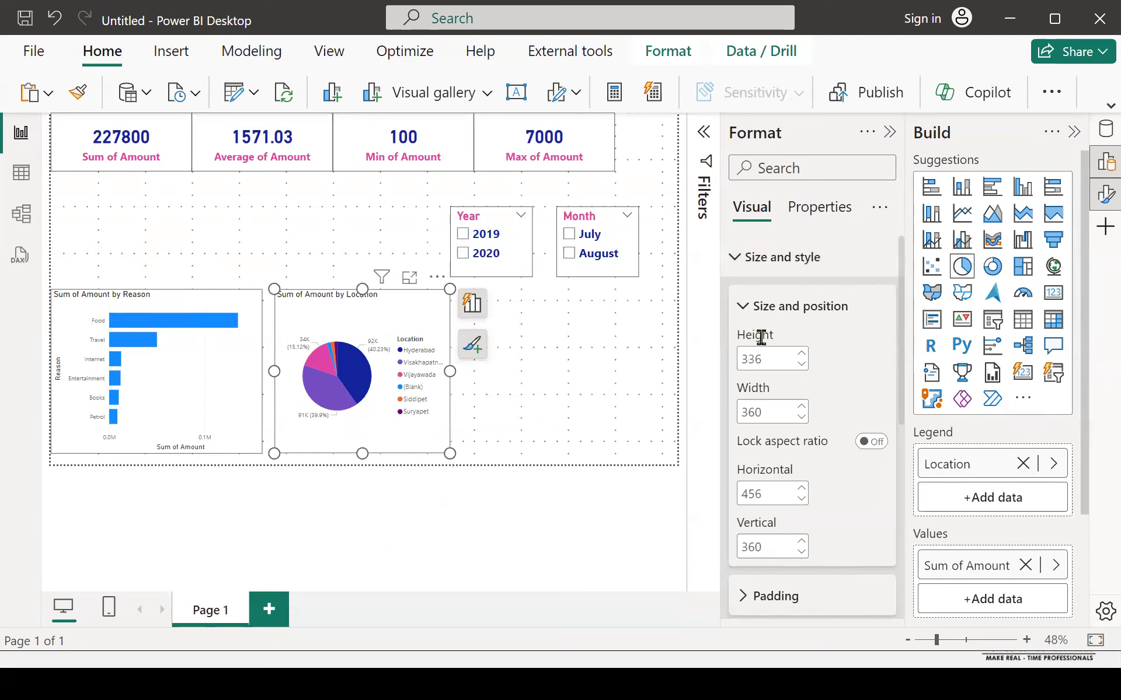
scroll(834, 373, "down", 3)
left_click(872, 490)
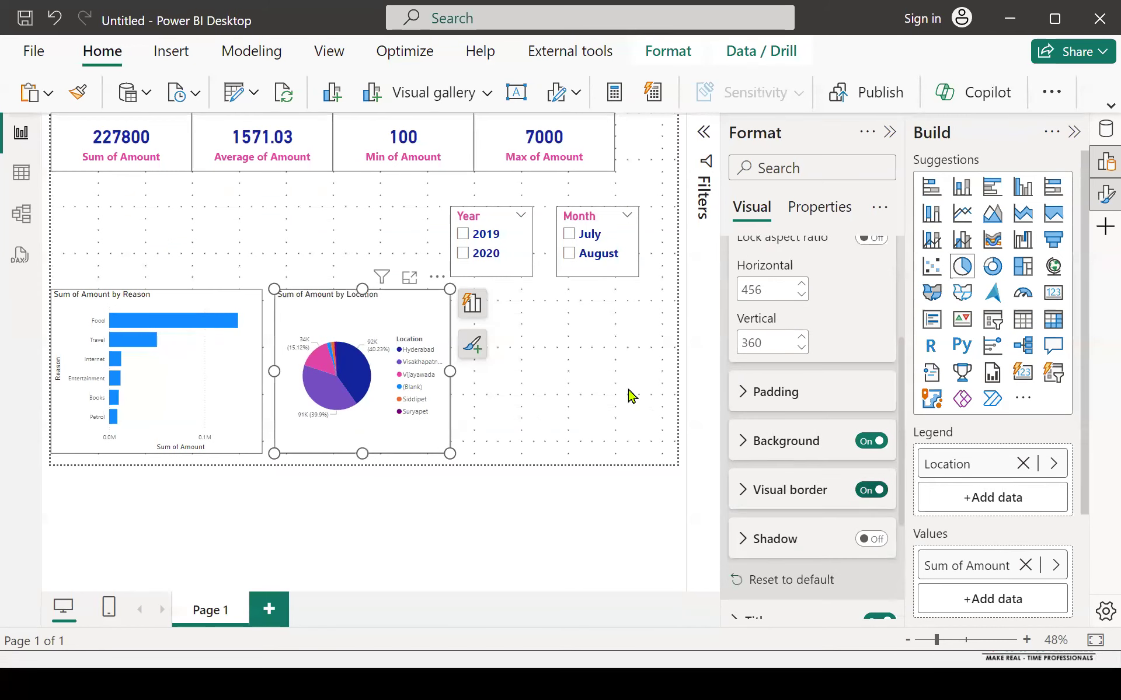
Add an empty map visual beside the pie chart, 384 wide, at 816 horizontal and 360 vertical
left_click(593, 345)
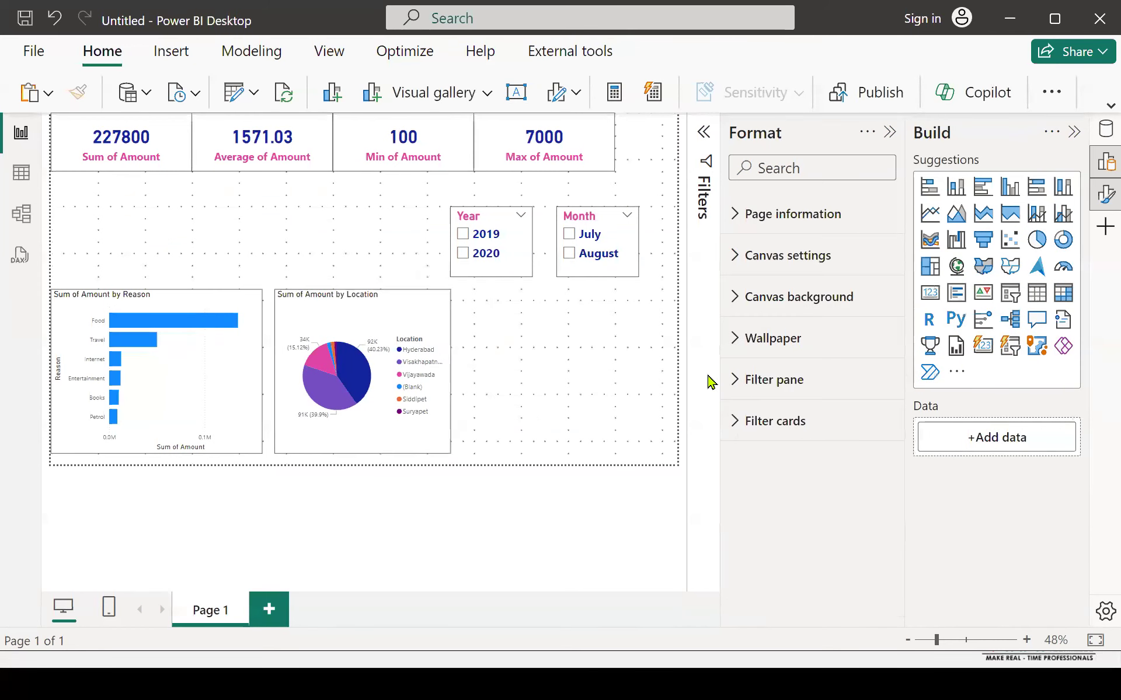
left_click(955, 267)
left_click_drag(532, 375, 645, 380)
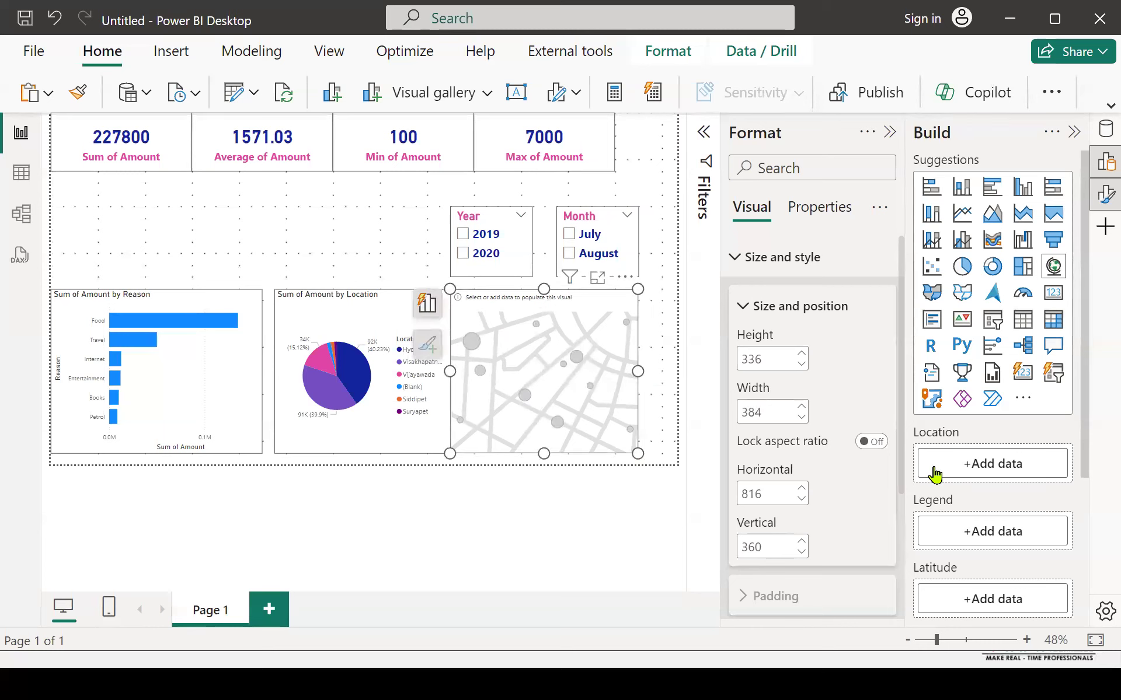
Set the map's location to the Location field and its bubble size to the sum of Amount
left_click(990, 474)
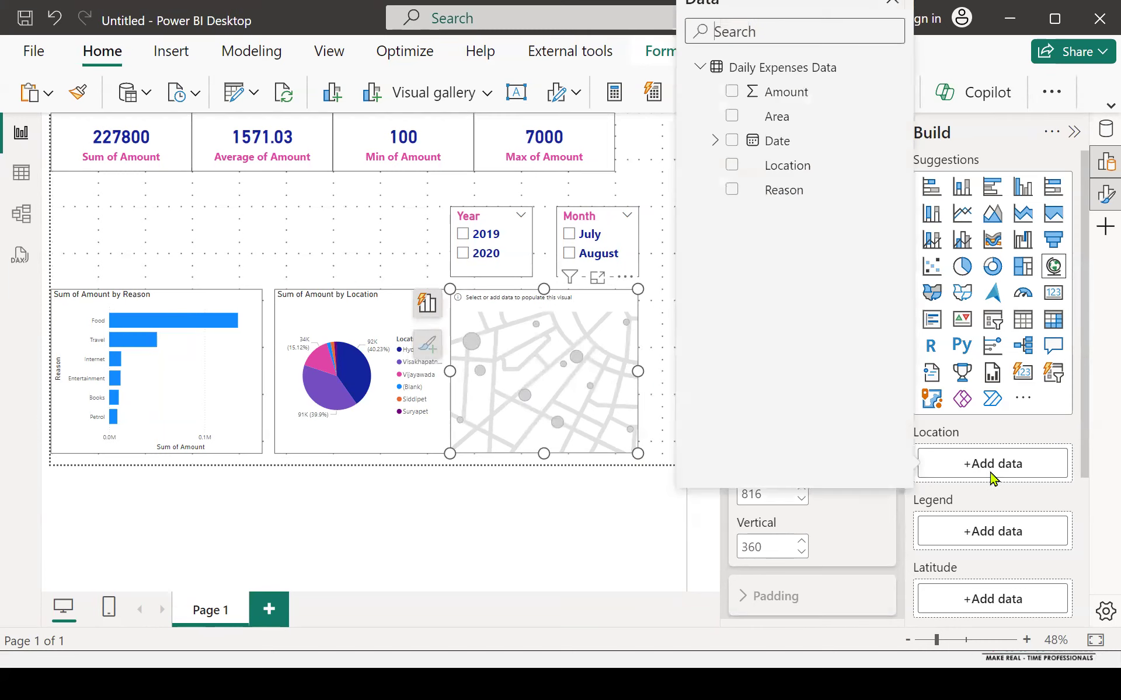
left_click(732, 166)
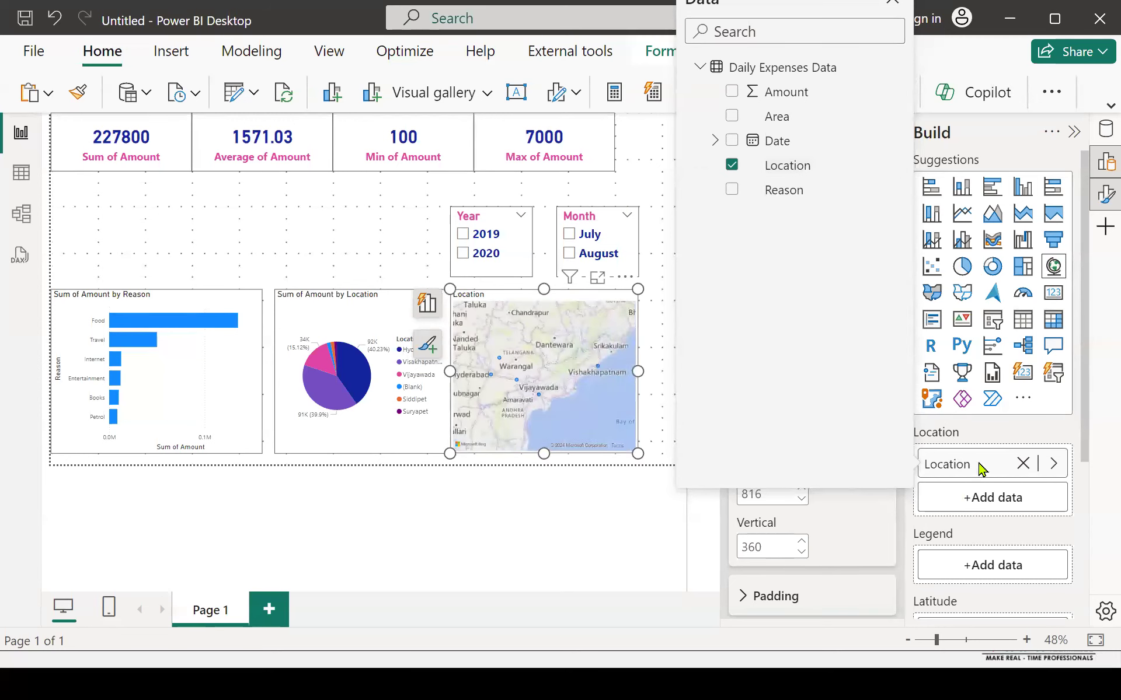
left_click(974, 437)
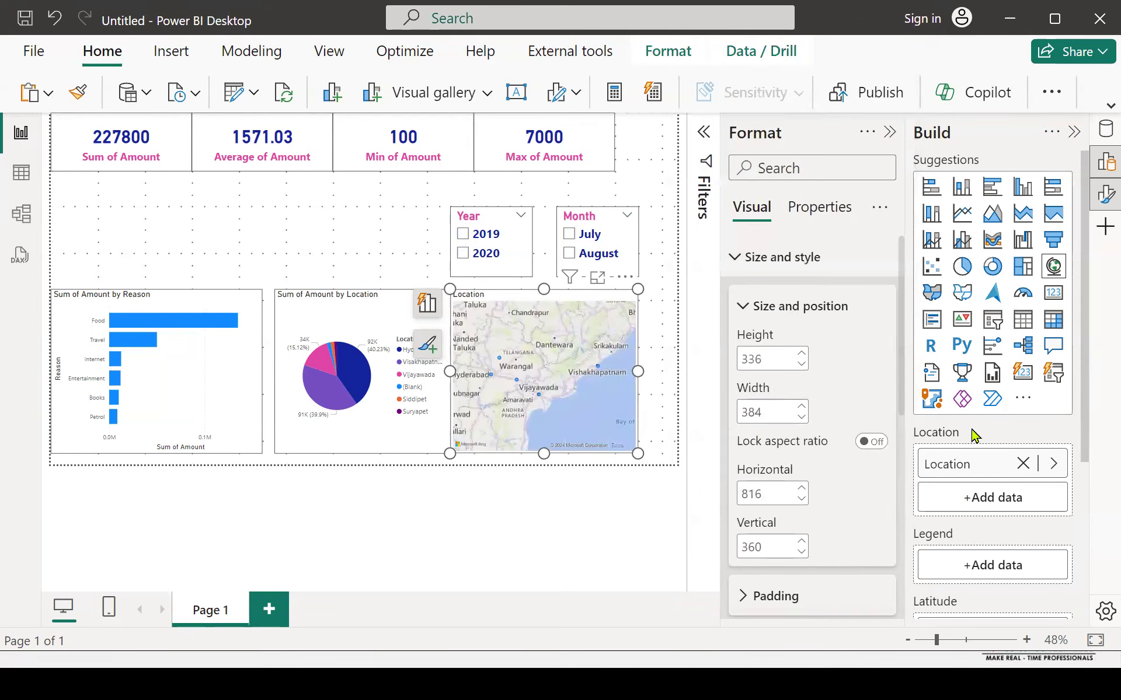
scroll(1051, 423, "down", 4)
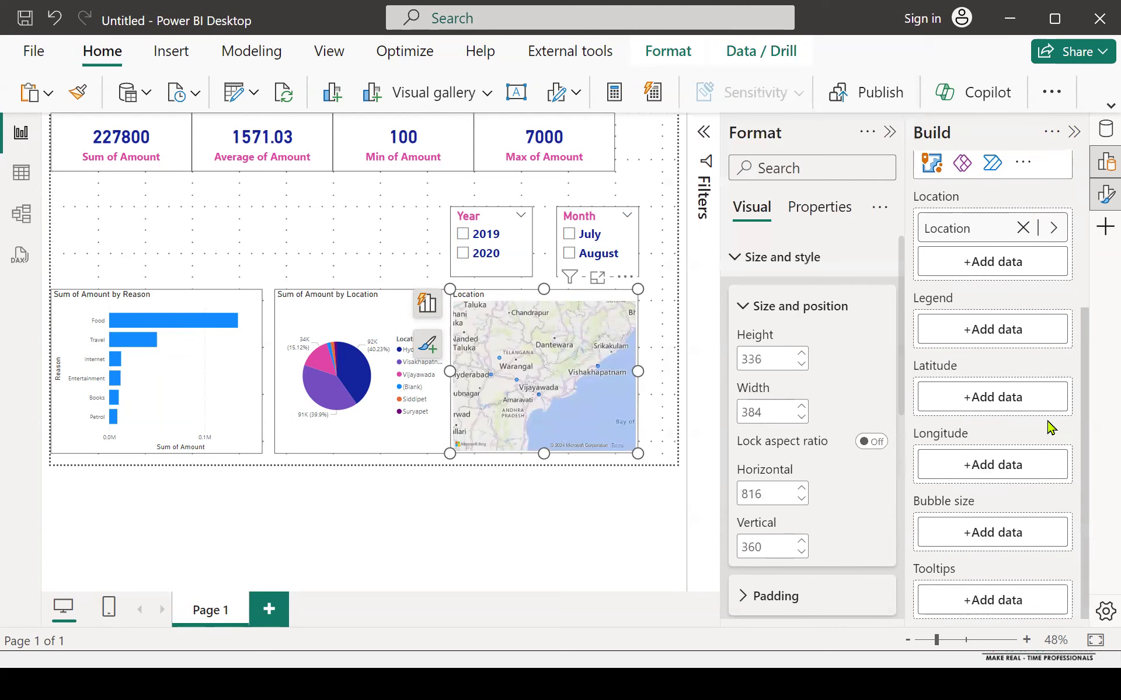
left_click(992, 533)
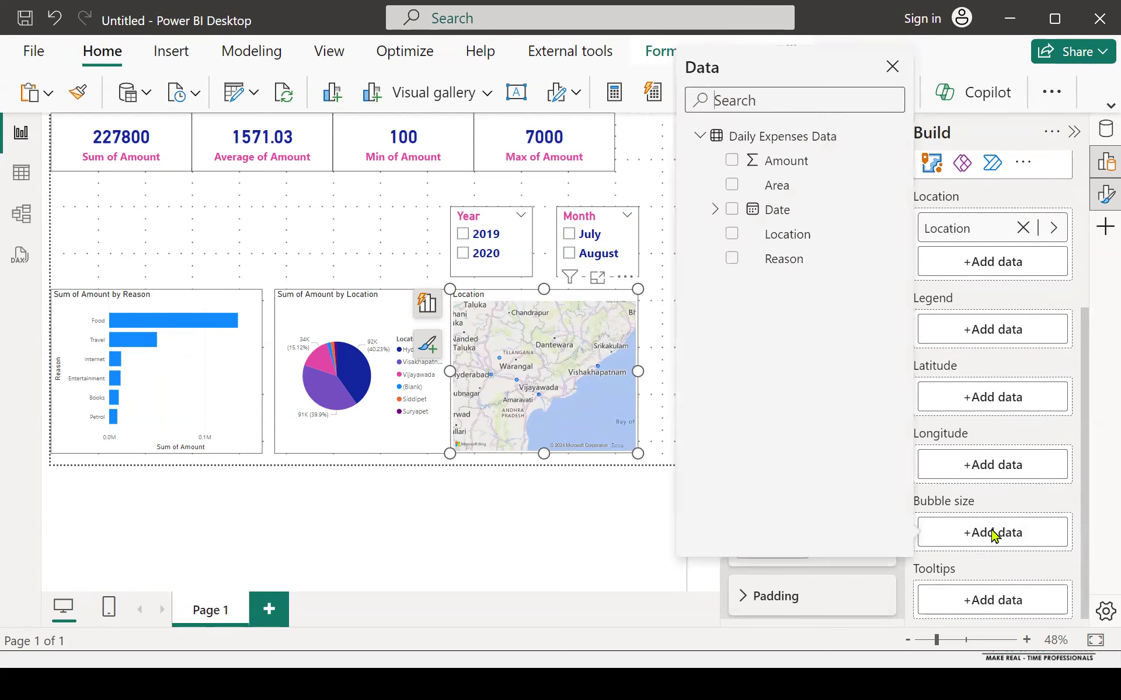
left_click(733, 163)
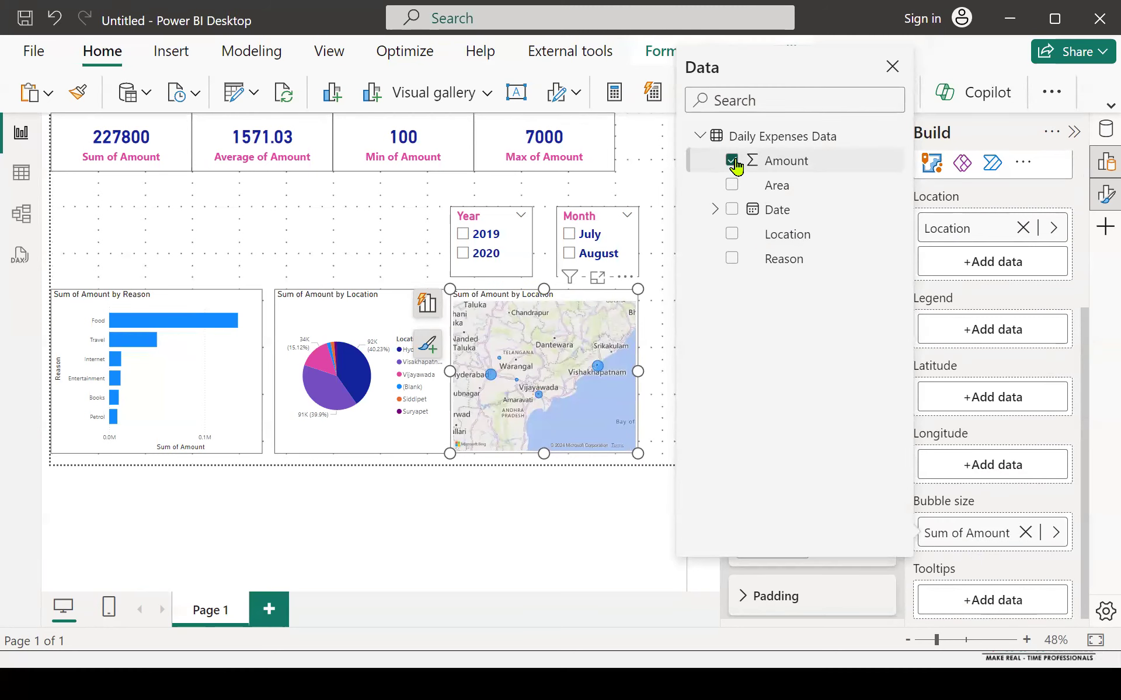
left_click(892, 66)
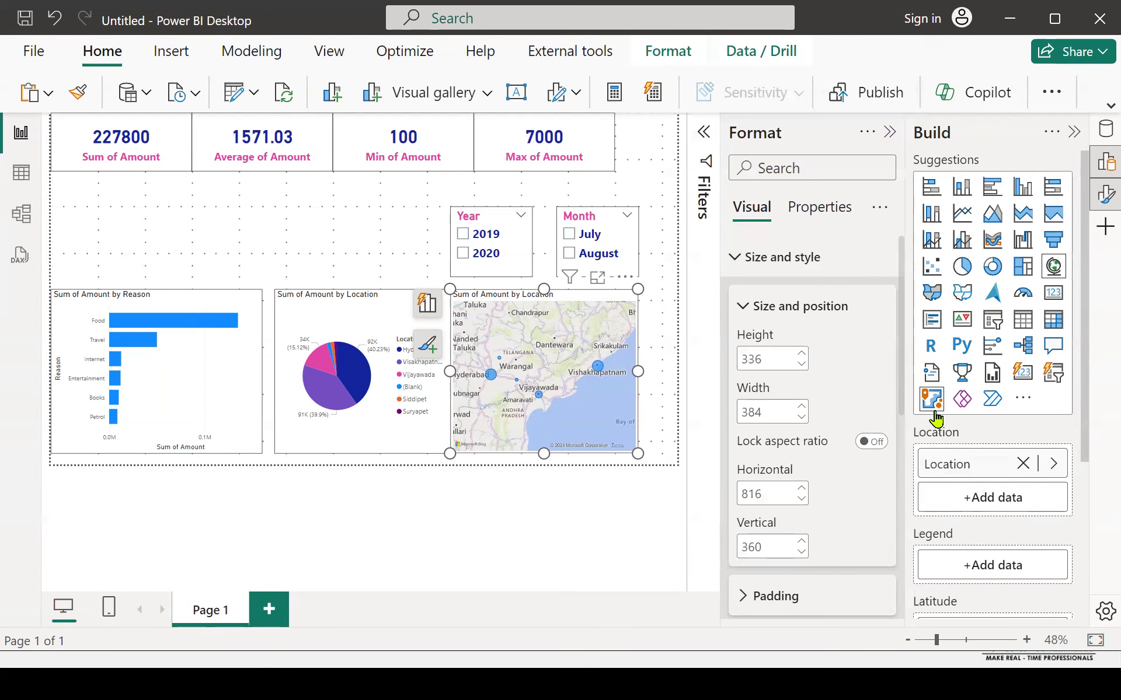
Check the amounts at the map's city bubbles and turn on the map's visual border
scroll(982, 514, "down", 4)
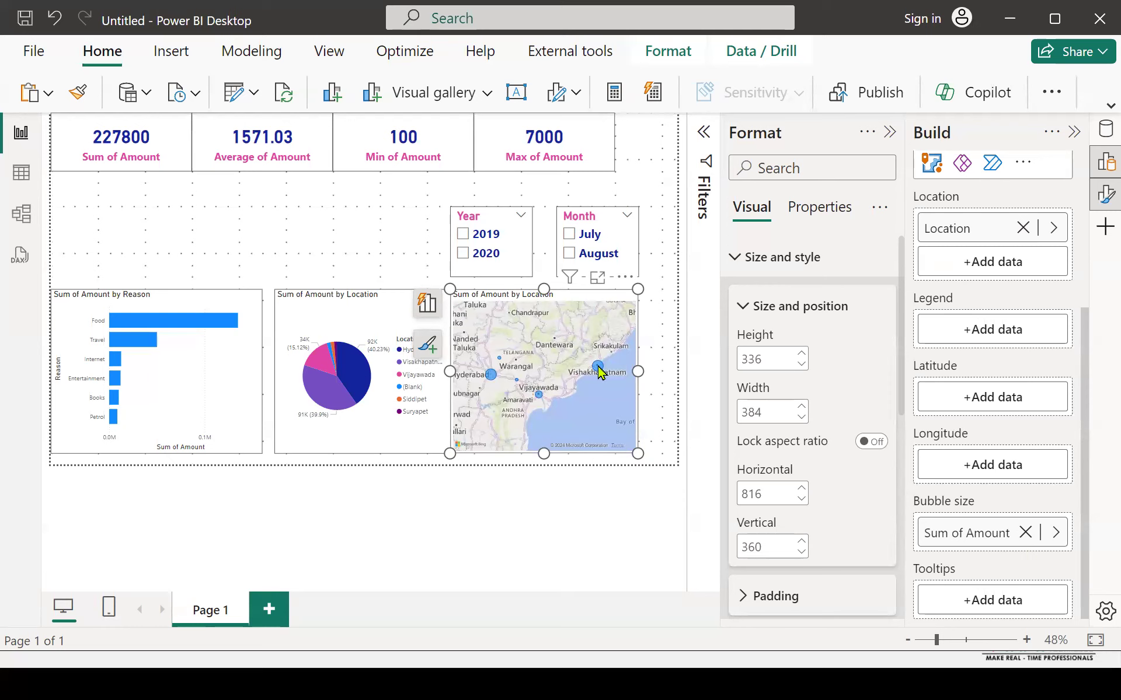
mouse_move(599, 369)
mouse_move(495, 383)
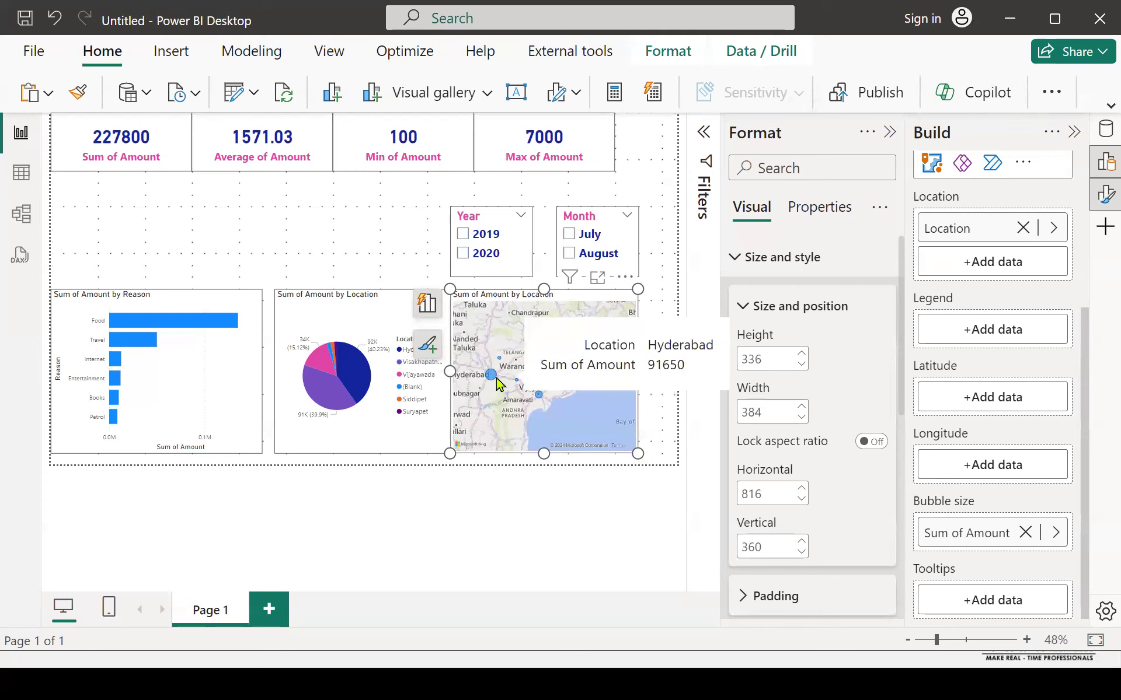
mouse_move(540, 402)
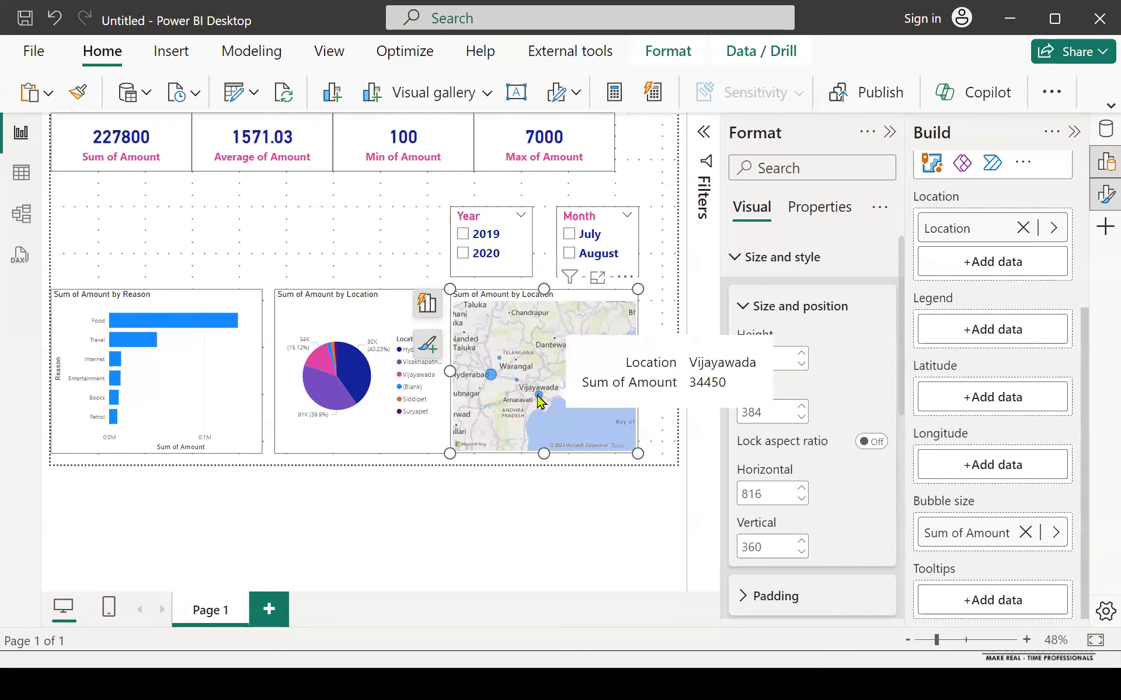
scroll(866, 429, "down", 5)
scroll(866, 430, "down", 1)
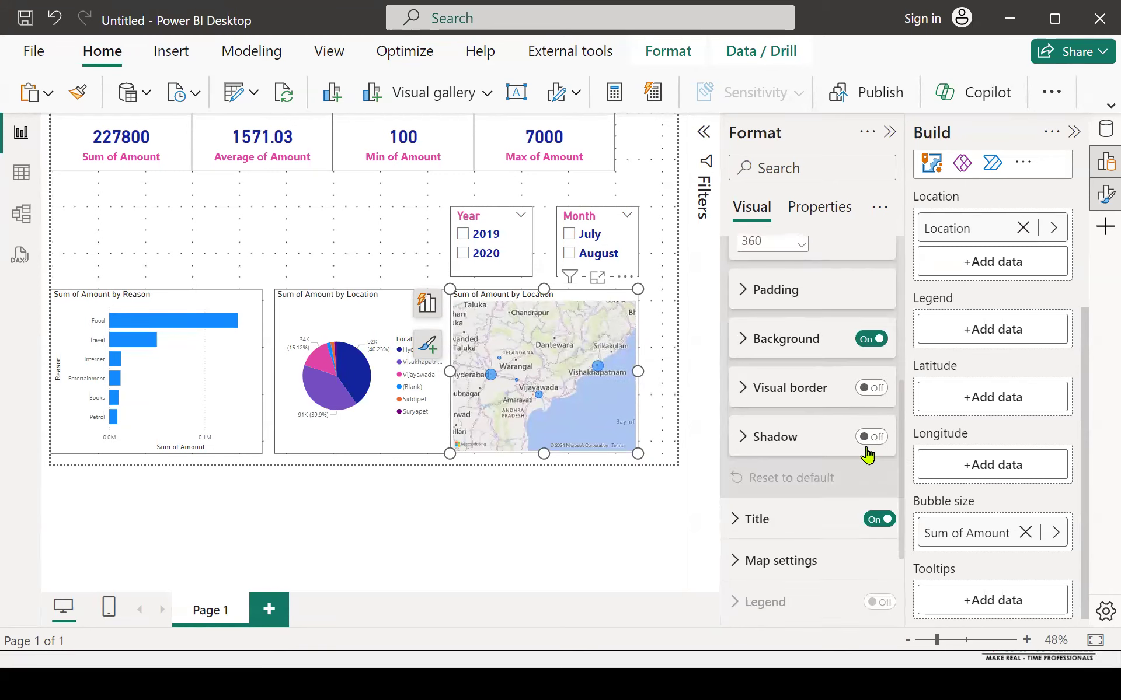
left_click(879, 387)
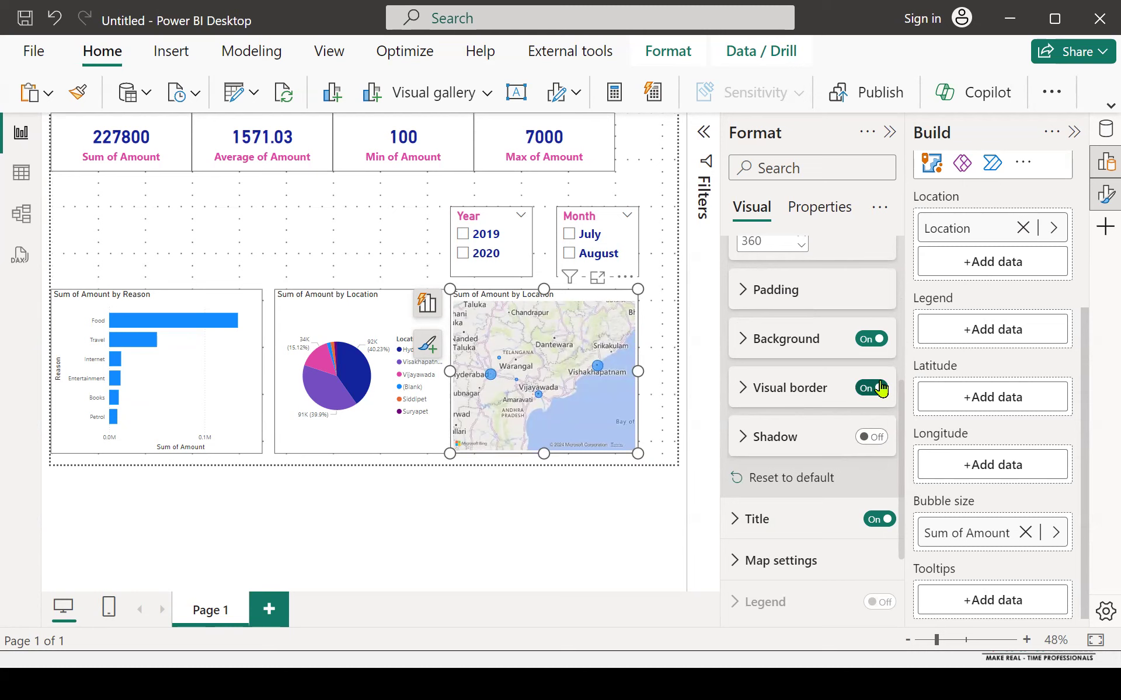
Filter the report to the year 2019 with the Year slicer, and free up more space for the report page
left_click(462, 234)
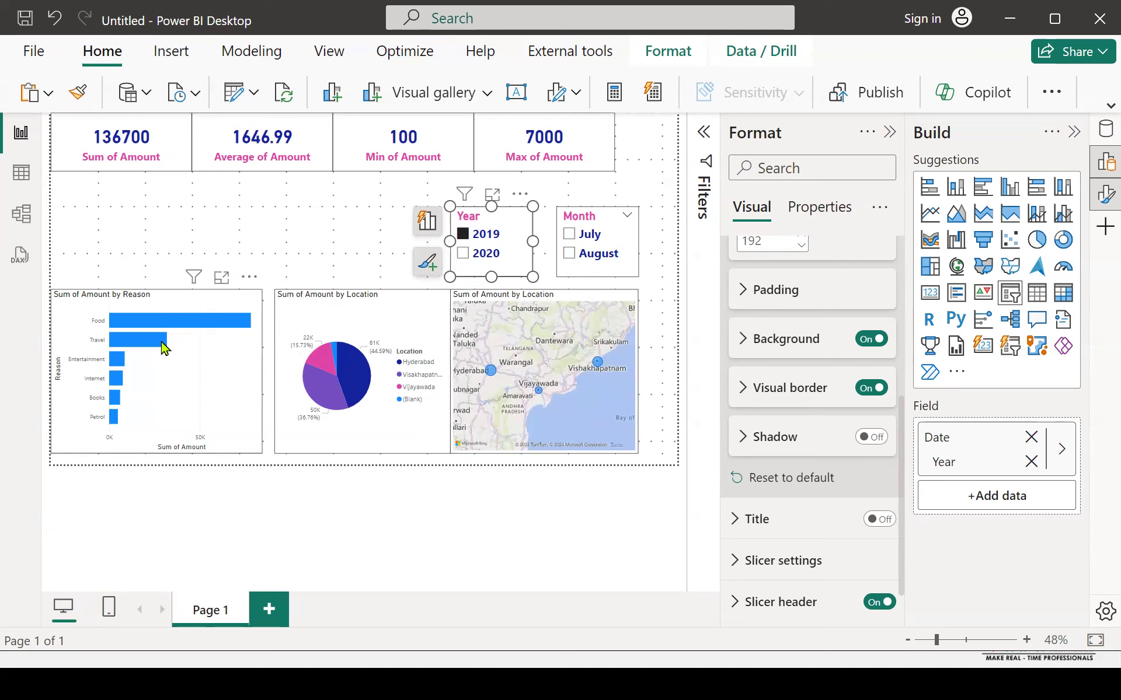
mouse_move(164, 347)
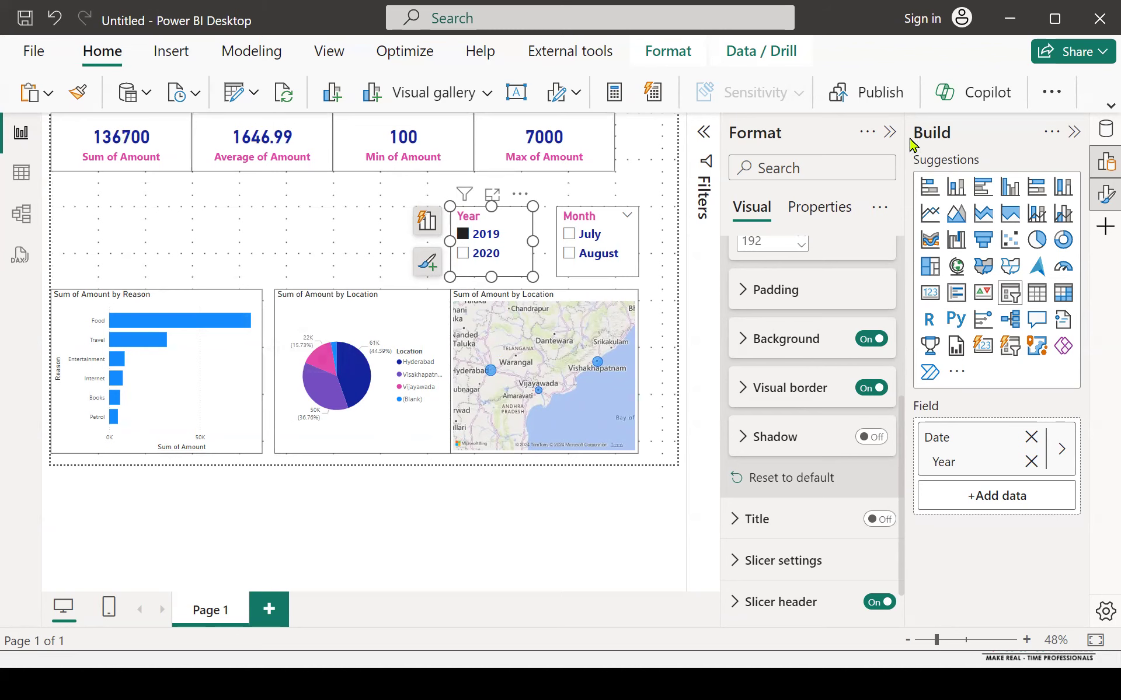
left_click(889, 133)
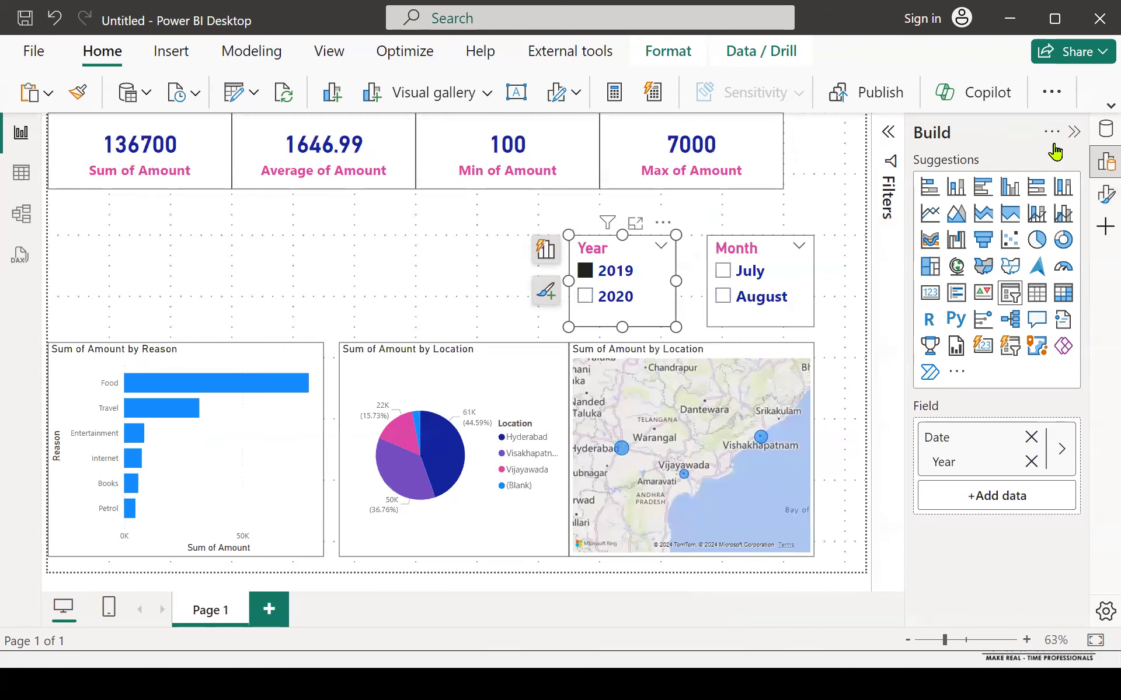
left_click(1072, 132)
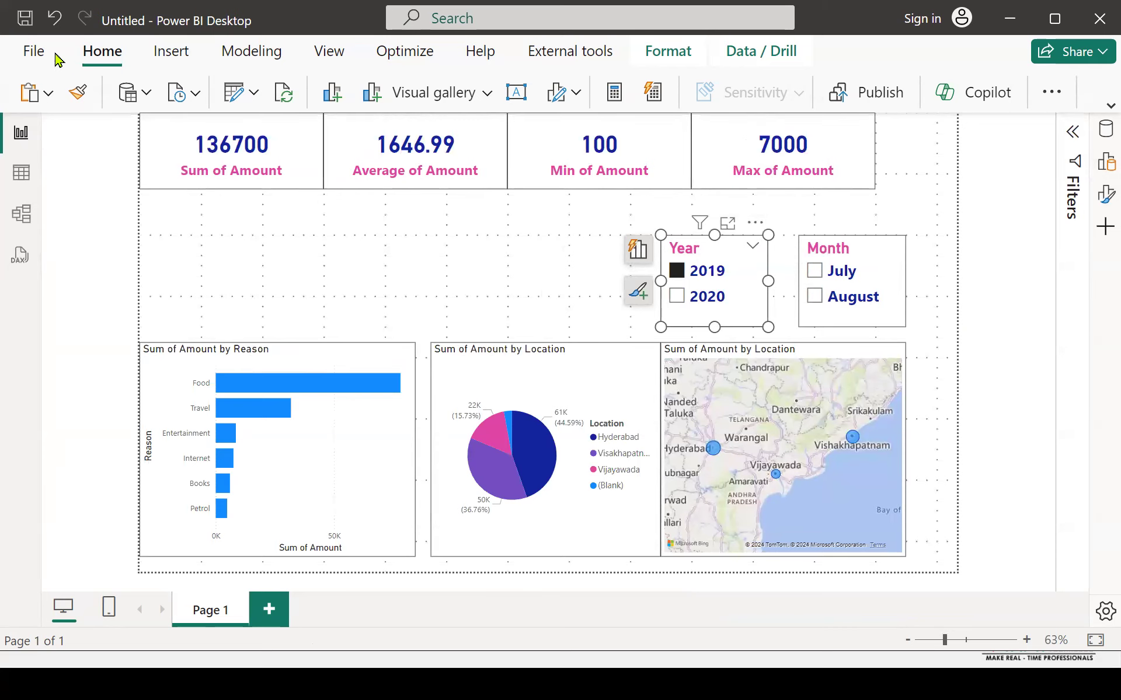
Start saving the report and choose the D:\Batches\9 AM JUNE 2024 folder as its location
left_click(37, 52)
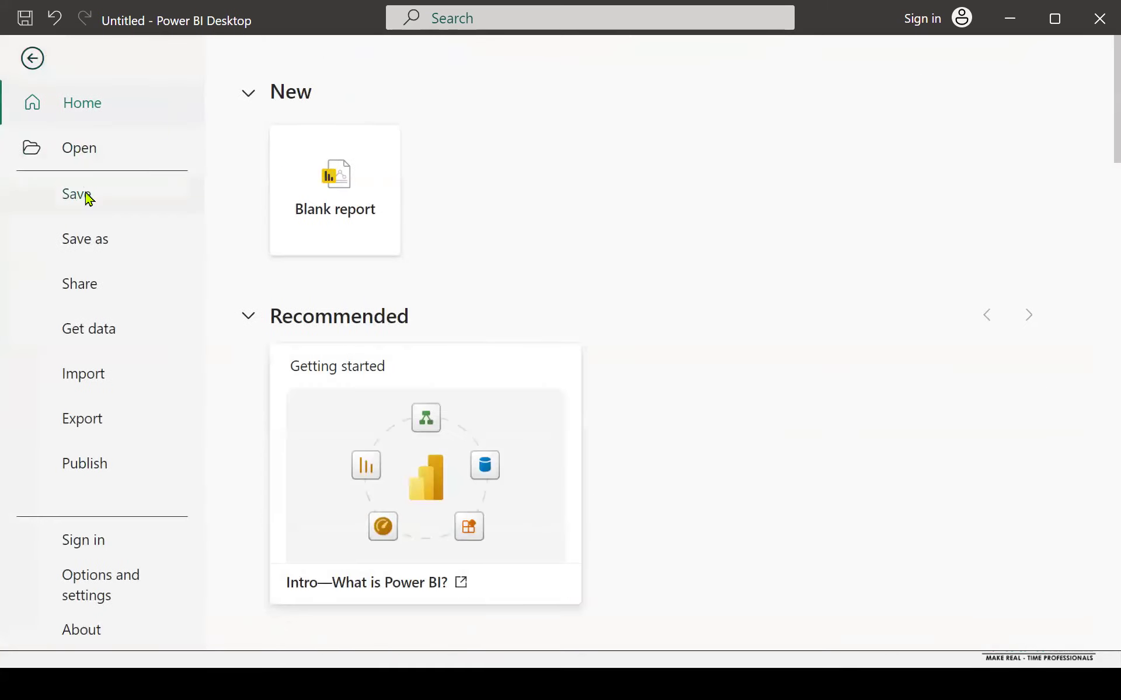
left_click(85, 194)
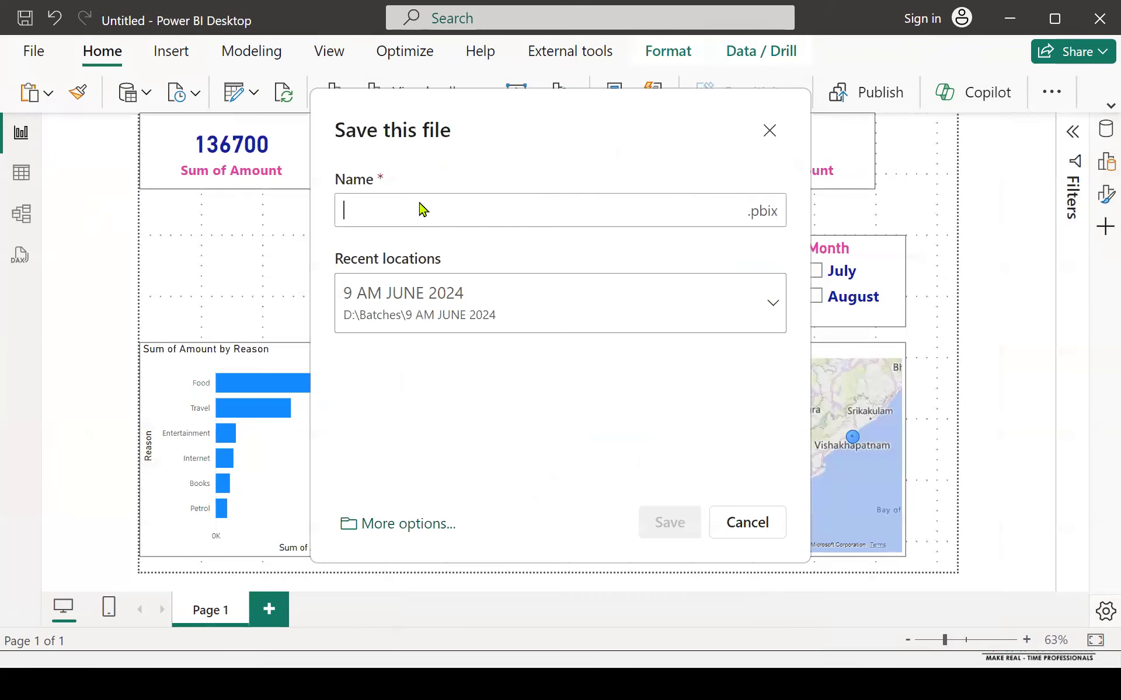
left_click(508, 327)
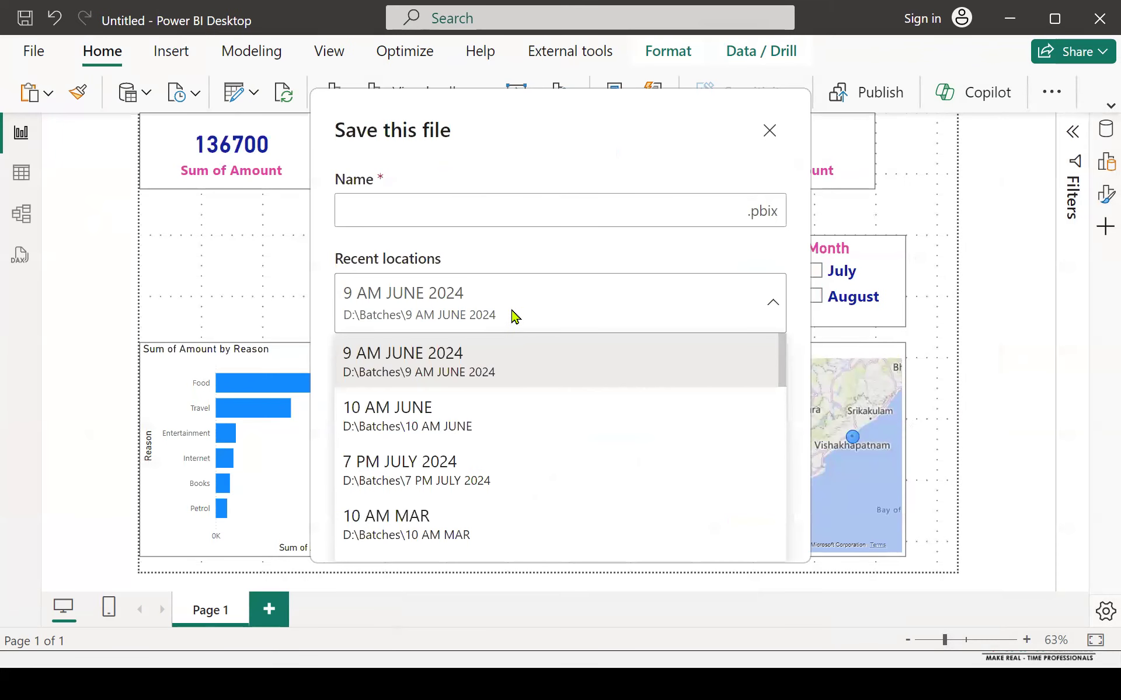
left_click(470, 385)
left_click(432, 223)
key("ctrl+2")
mouse_move(790, 170)
left_mouse_down()
mouse_move(752, 284)
mouse_move(794, 173)
left_mouse_up()
mouse_move(934, 195)
left_mouse_down()
mouse_move(944, 220)
mouse_move(986, 198)
mouse_move(1041, 198)
left_mouse_up()
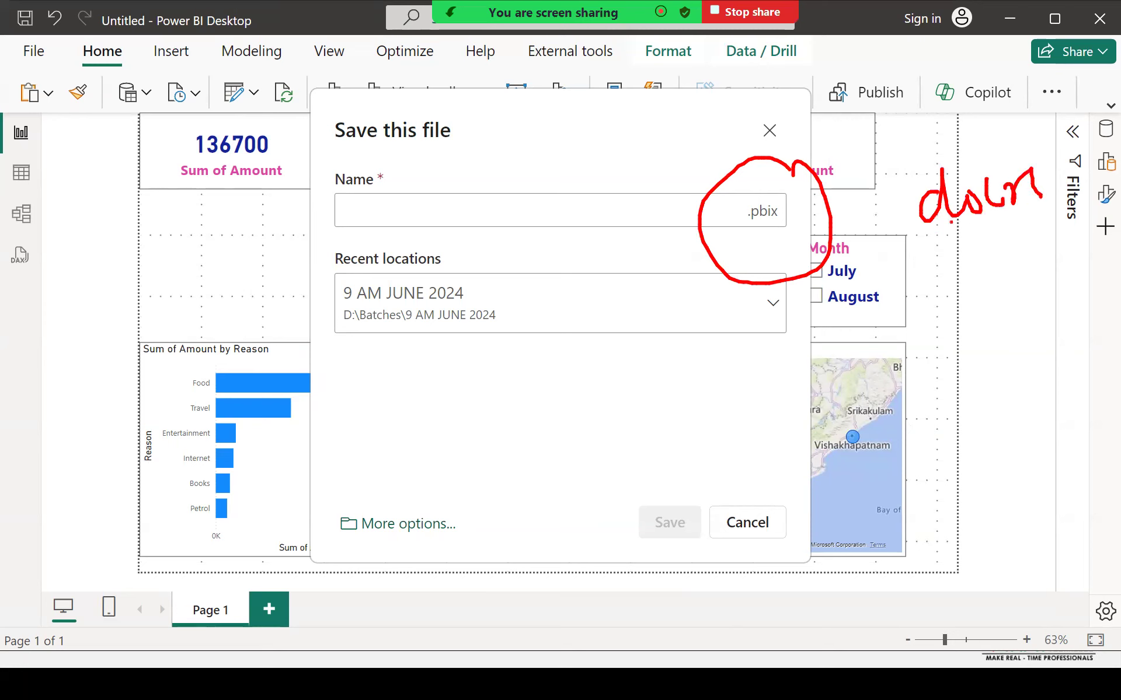
mouse_move(939, 266)
left_mouse_down()
mouse_move(951, 291)
mouse_move(996, 269)
mouse_move(1066, 269)
left_mouse_up()
mouse_move(928, 337)
left_mouse_down()
mouse_move(927, 350)
mouse_move(1015, 346)
left_mouse_up()
mouse_move(975, 300)
left_mouse_down()
mouse_move(968, 326)
mouse_move(1050, 339)
left_mouse_up()
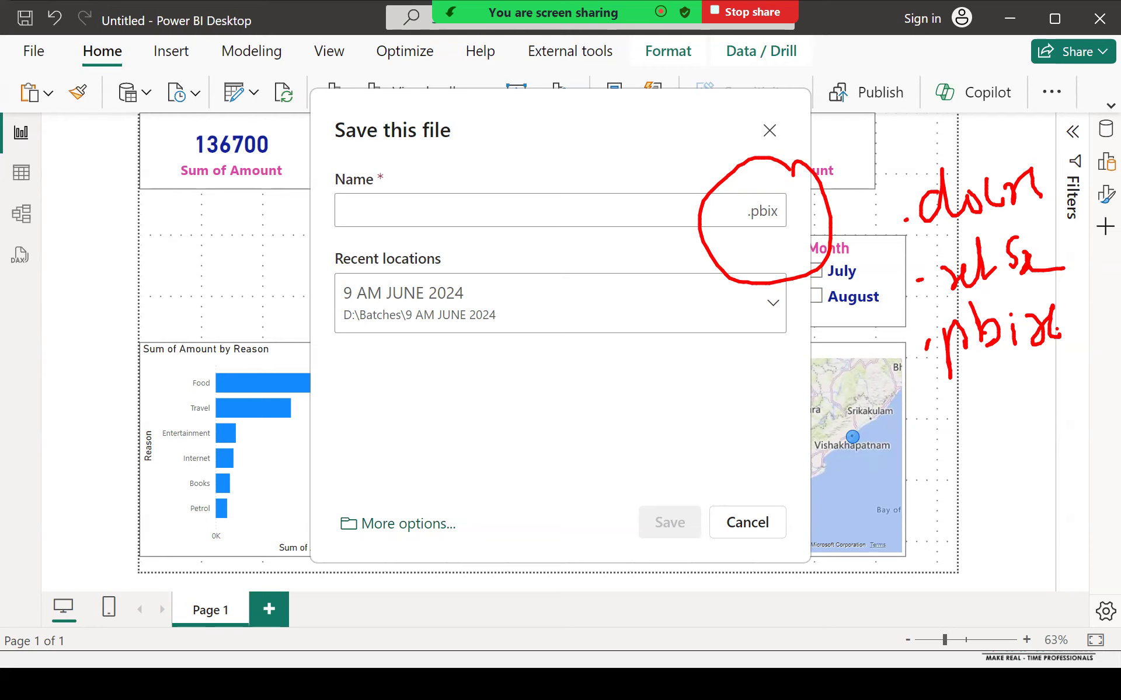
key("Escape")
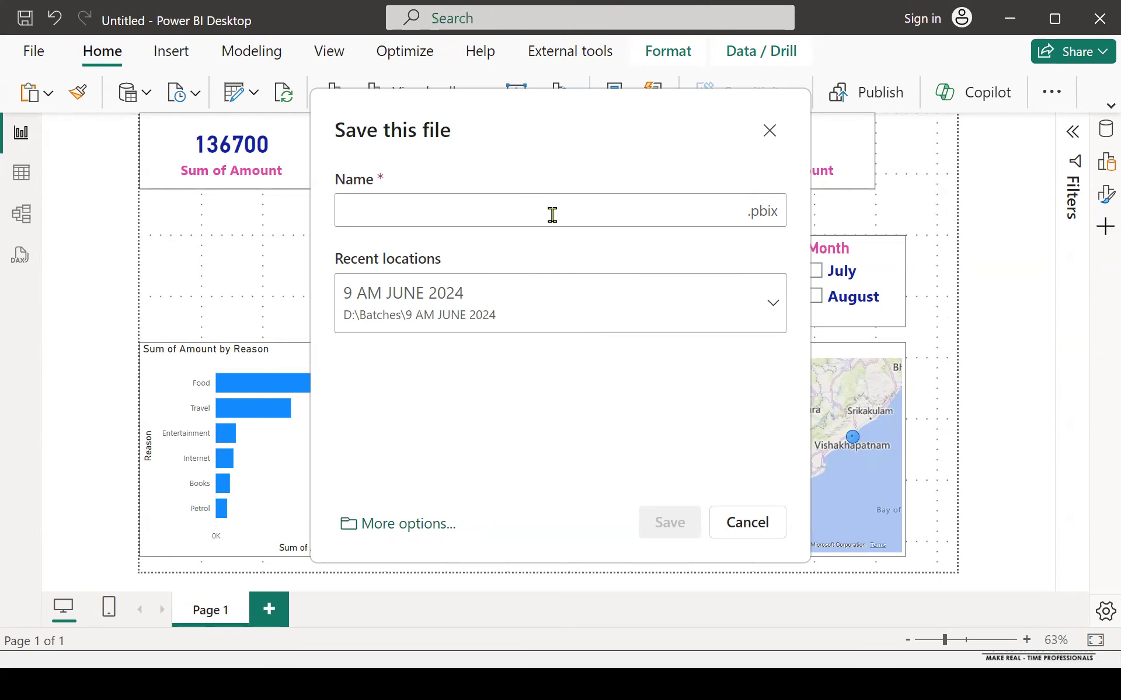
Name the report file Vinay Tech Demo Document and save it as a .pbix file
type("VI")
key("BackSpace")
key("BackSpace")
type("Vinay Tech")
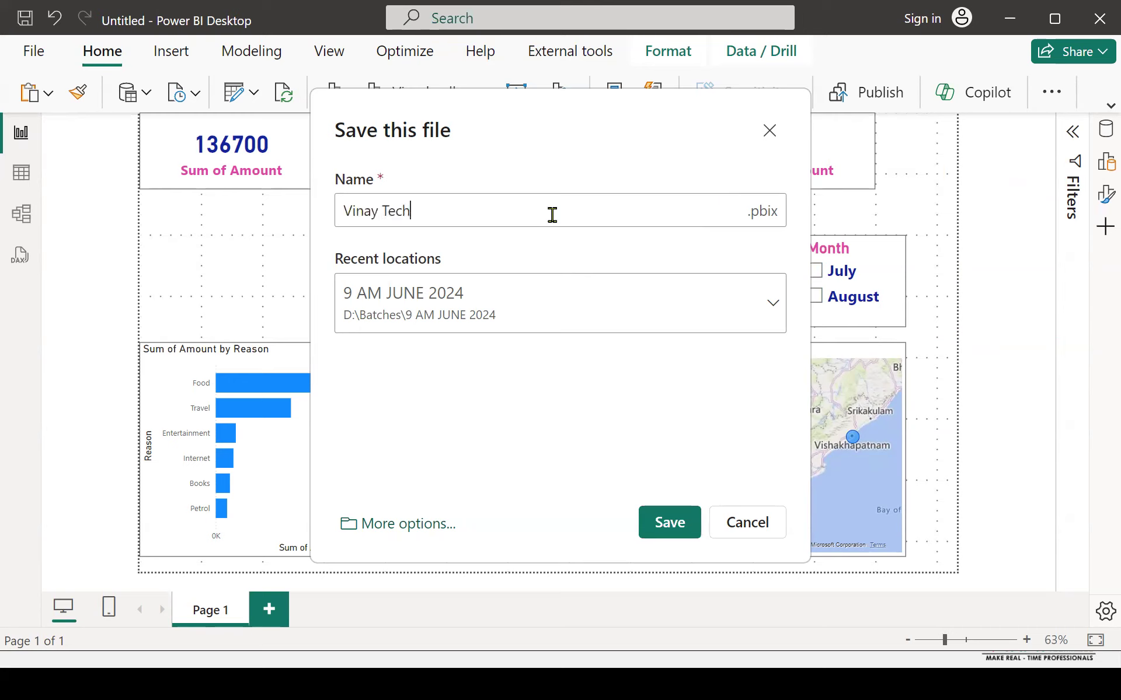
type(" Demo Document")
left_click(664, 533)
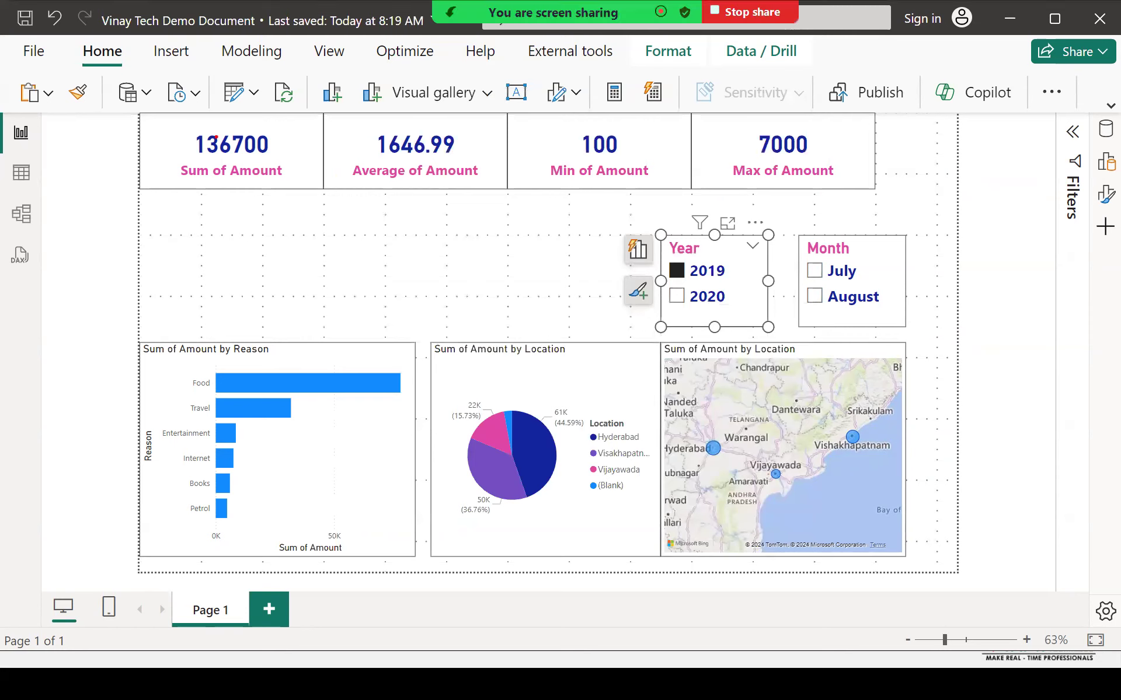
left_click_drag(135, 112, 905, 560)
mouse_move(135, 87)
left_mouse_down()
mouse_move(140, 108)
mouse_move(109, 120)
left_mouse_up()
left_click_drag(200, 103, 245, 73)
left_click_drag(245, 69, 222, 94)
left_click_drag(1066, 142, 1117, 187)
left_click_drag(1118, 147, 1066, 201)
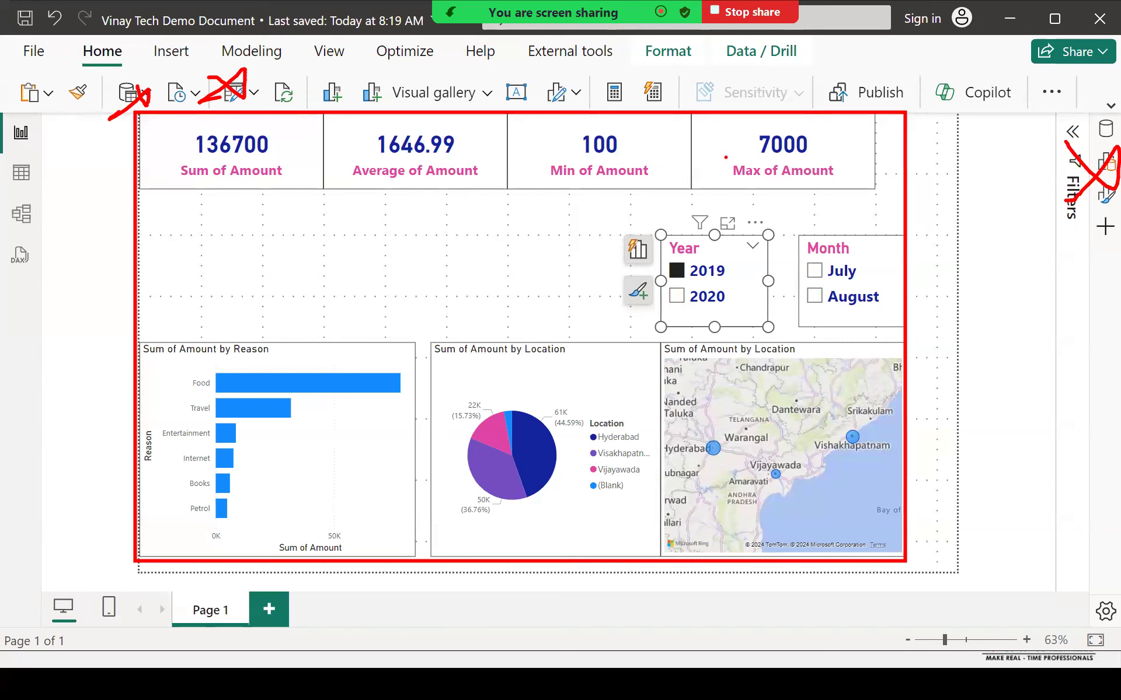
mouse_move(877, 219)
left_mouse_down()
mouse_move(975, 237)
mouse_move(958, 263)
left_mouse_up()
mouse_move(985, 194)
left_mouse_down()
mouse_move(992, 241)
mouse_move(1044, 209)
left_mouse_up()
mouse_move(979, 320)
left_mouse_down()
mouse_move(946, 349)
mouse_move(998, 345)
mouse_move(1015, 366)
left_mouse_up()
left_click_drag(1030, 287, 1070, 286)
left_click(1112, 273)
mouse_move(1071, 275)
left_mouse_down()
mouse_move(1080, 299)
mouse_move(1119, 292)
left_mouse_up()
left_click_drag(1102, 292, 1095, 314)
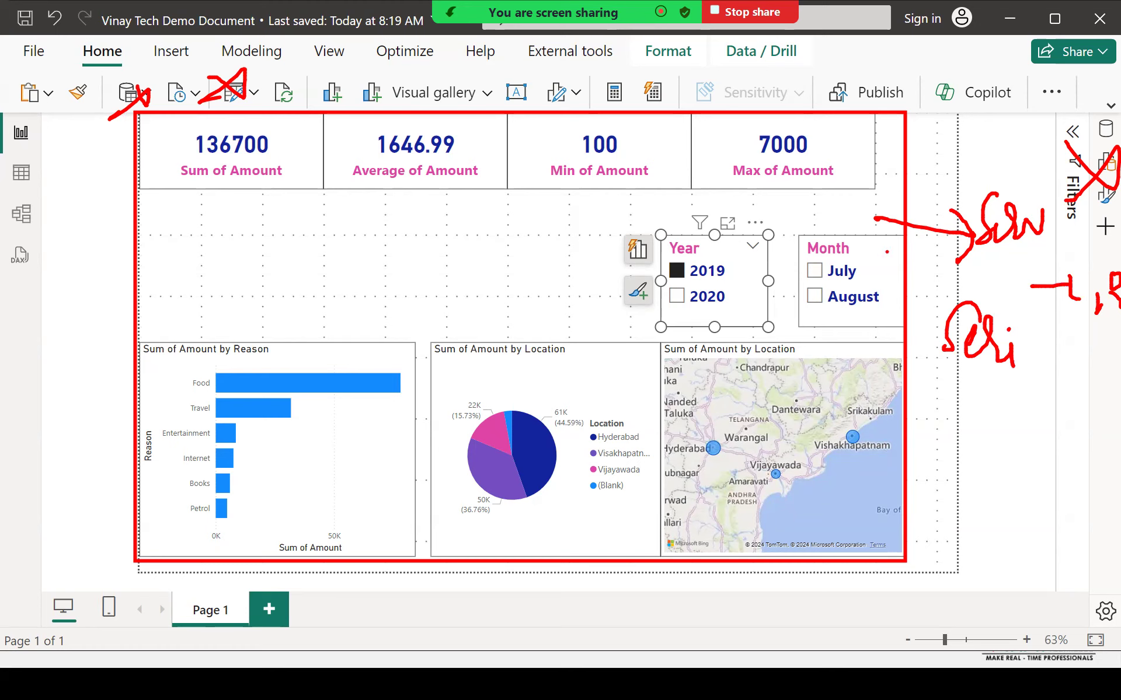
left_click_drag(802, 359, 910, 335)
left_click_drag(974, 259, 1014, 246)
left_click_drag(992, 367, 1086, 290)
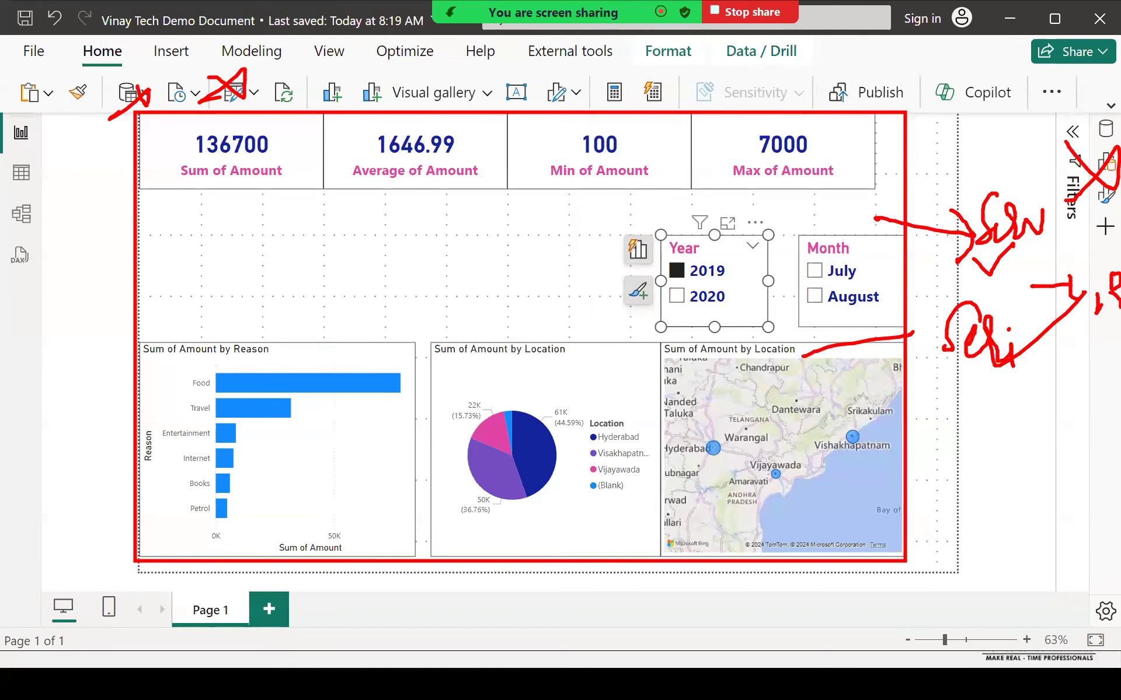
key("Escape")
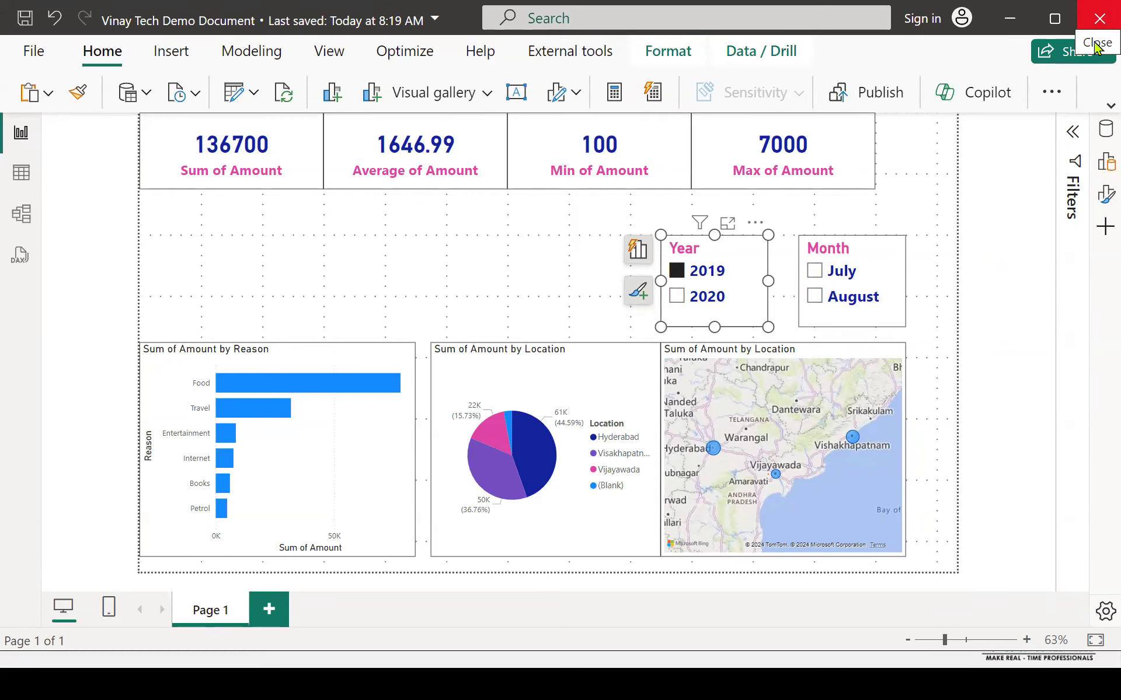
Close the saved family expenses report
left_click(1097, 18)
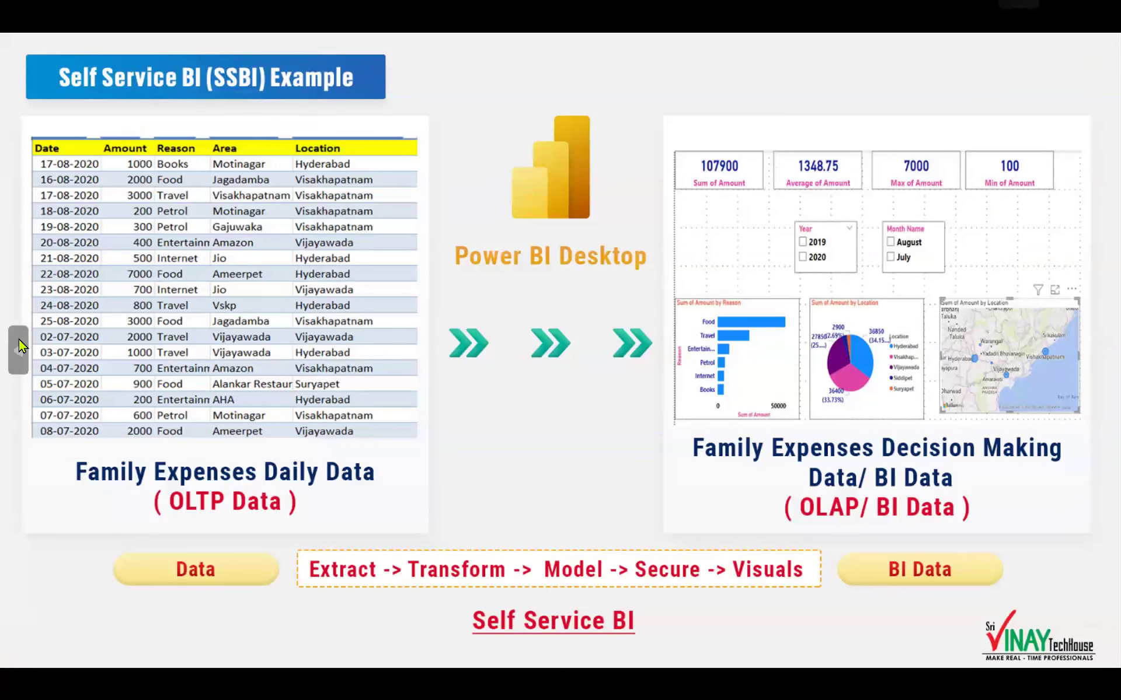
left_click(16, 353)
left_click(16, 359)
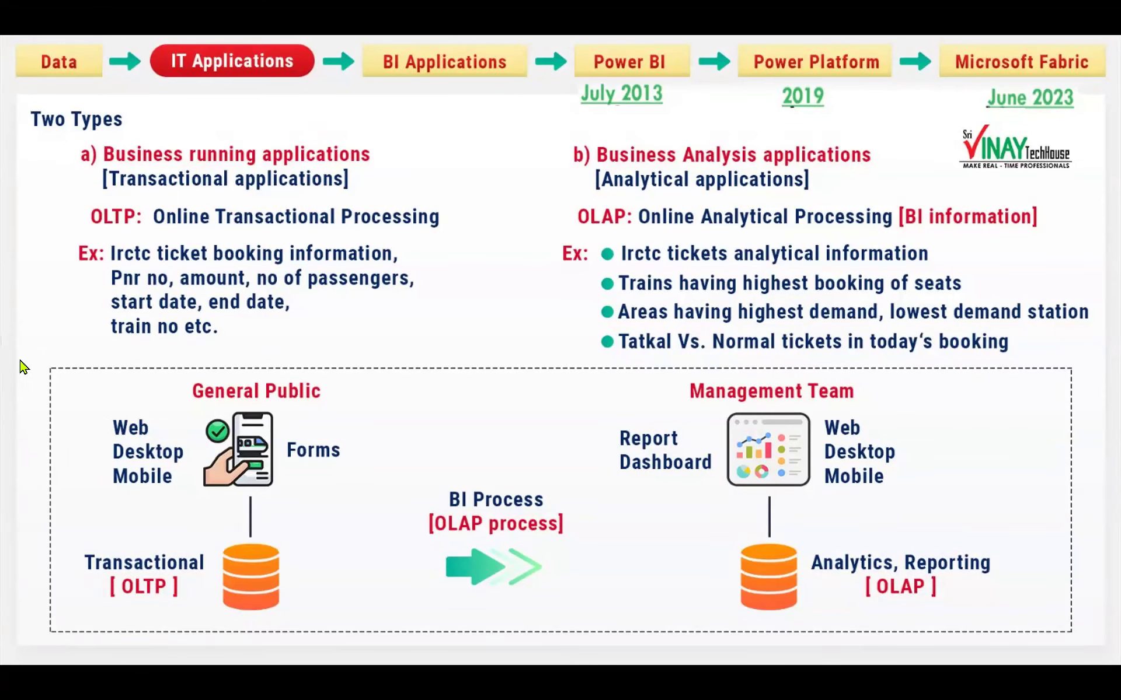
left_click(17, 365)
left_click(17, 364)
left_click(18, 365)
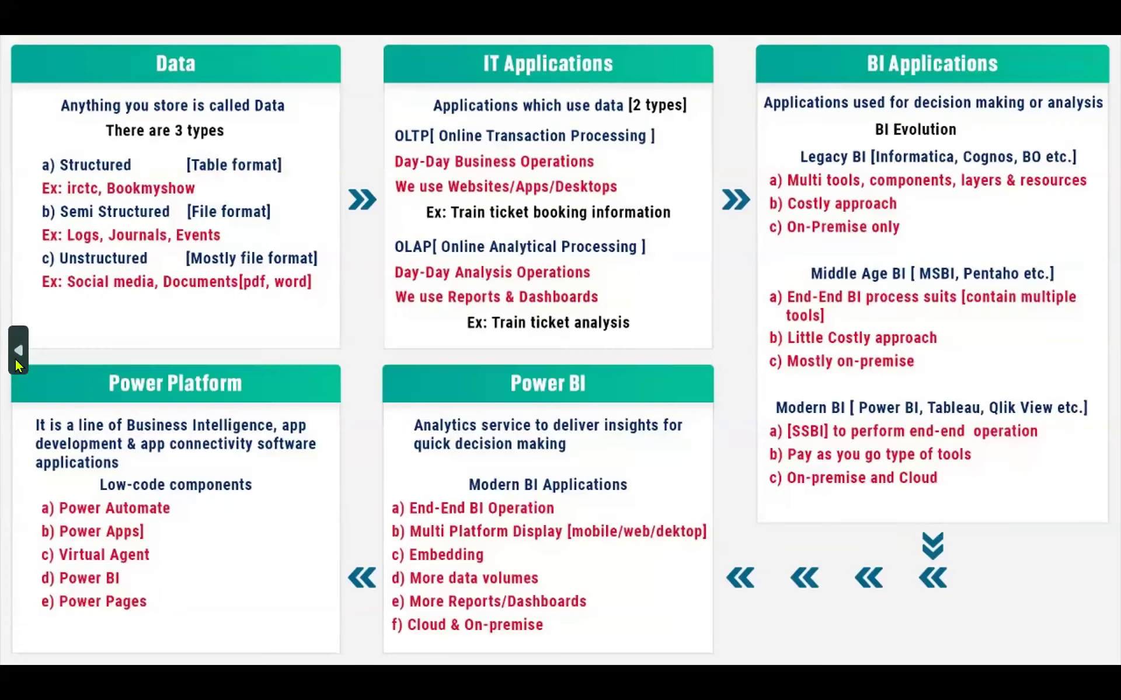
left_click(18, 365)
left_click(18, 365)
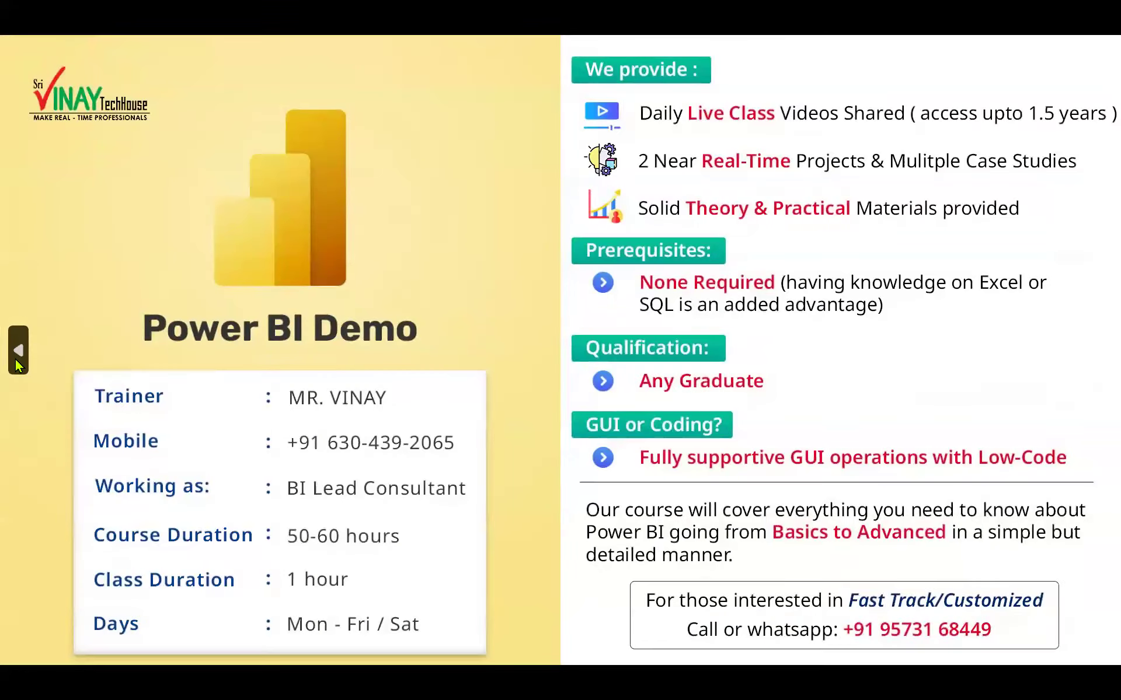
left_click(18, 365)
left_click(18, 365)
left_click(17, 364)
left_click(17, 364)
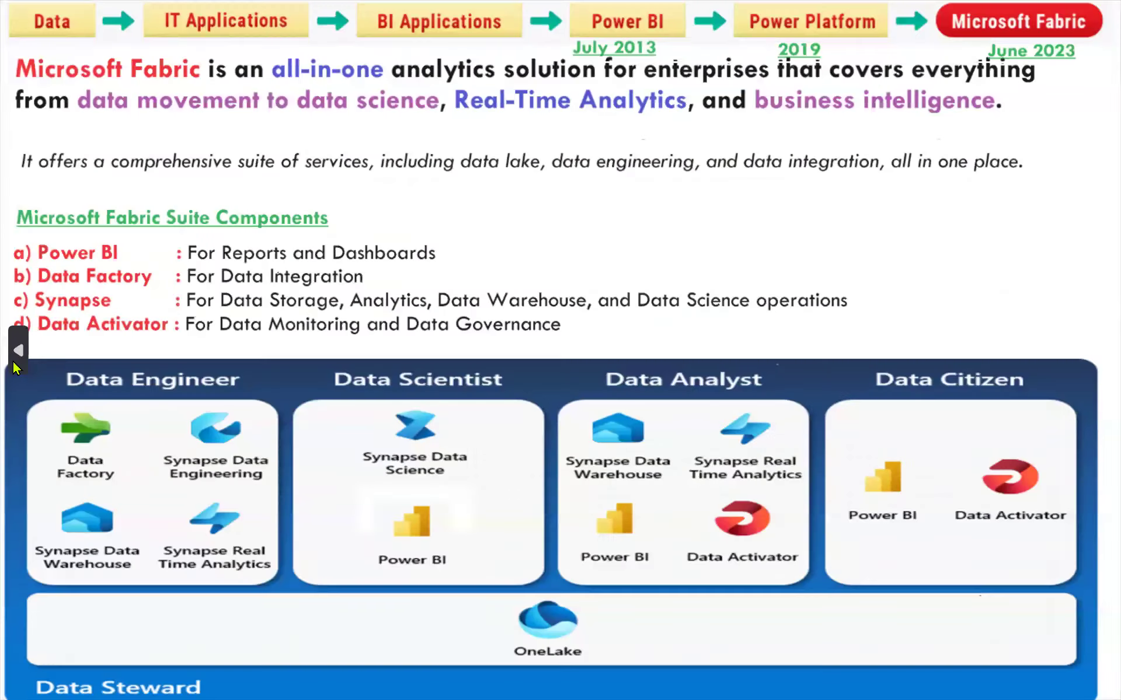
left_click(18, 364)
left_click(17, 365)
left_click(11, 365)
left_click(12, 365)
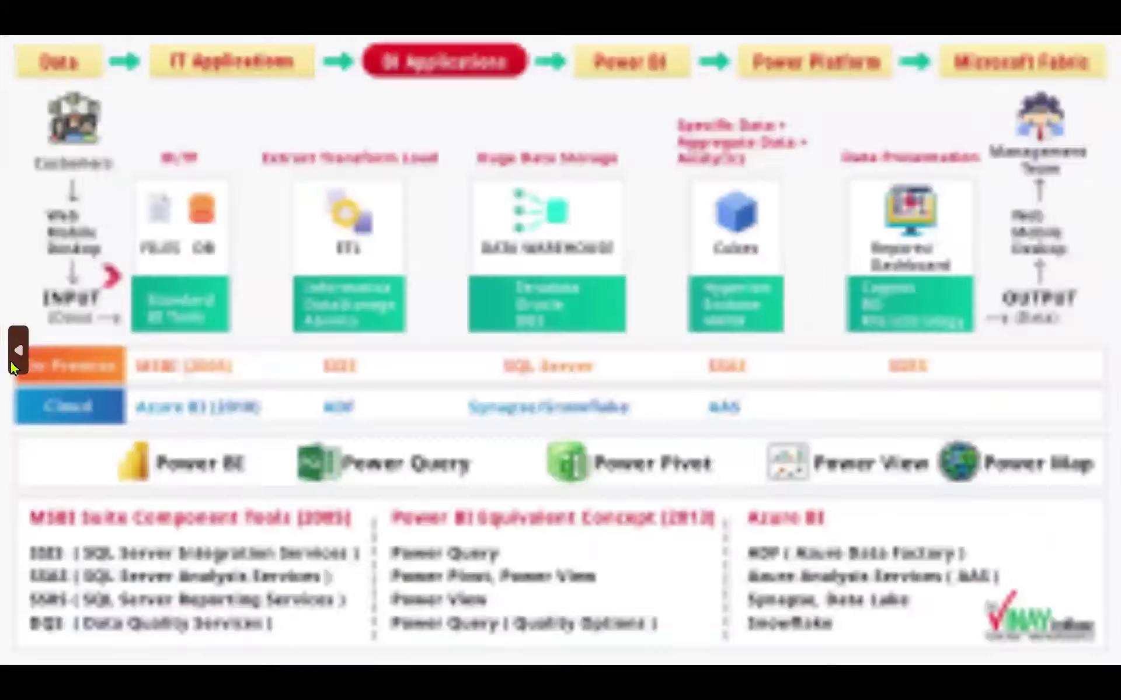